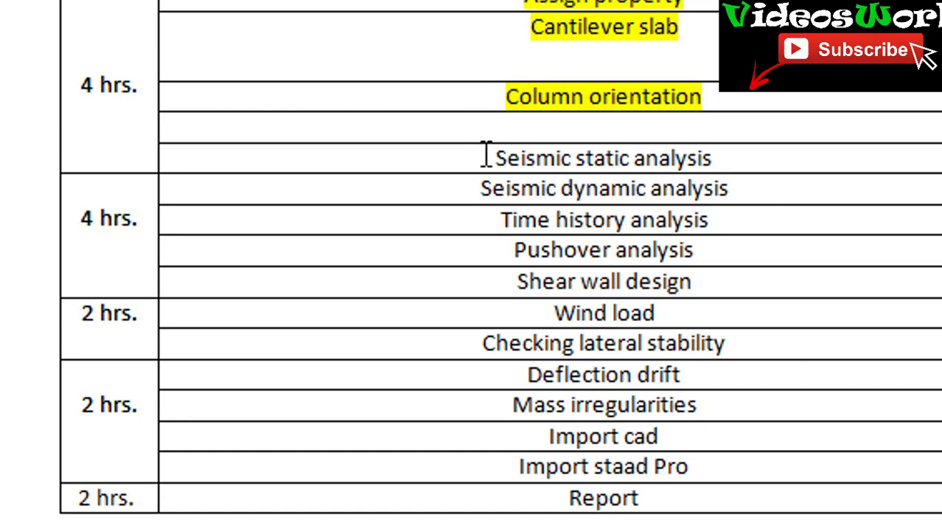
Select the 'Seismic static analysis' topic in the Word course schedule table
mouse_move(671, 136)
left_mouse_down()
mouse_move(759, 141)
mouse_move(726, 160)
left_mouse_up()
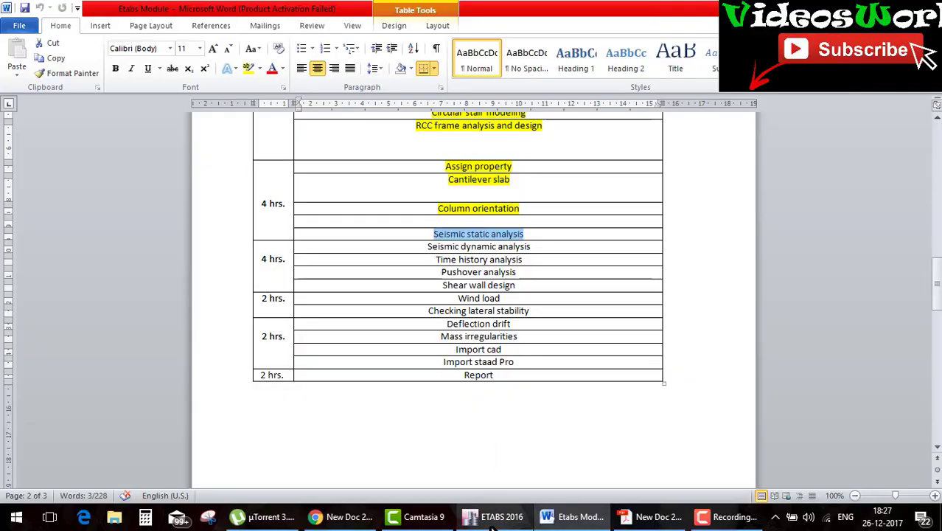
Bring the ETABS 2016 window with its empty model area to the front
left_click(495, 516)
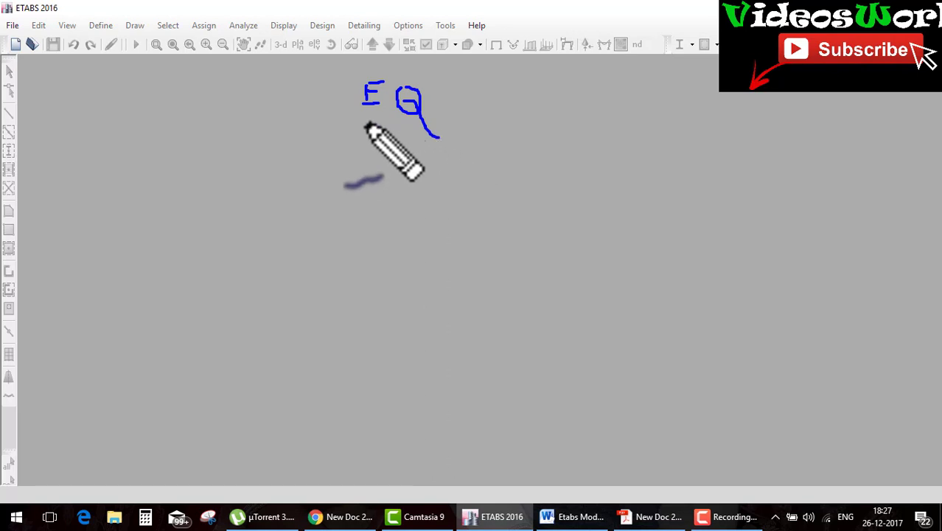
Underline the EQ note and draw a right-pointing arrow after it
left_click_drag(349, 126, 473, 115)
left_click_drag(349, 130, 536, 116)
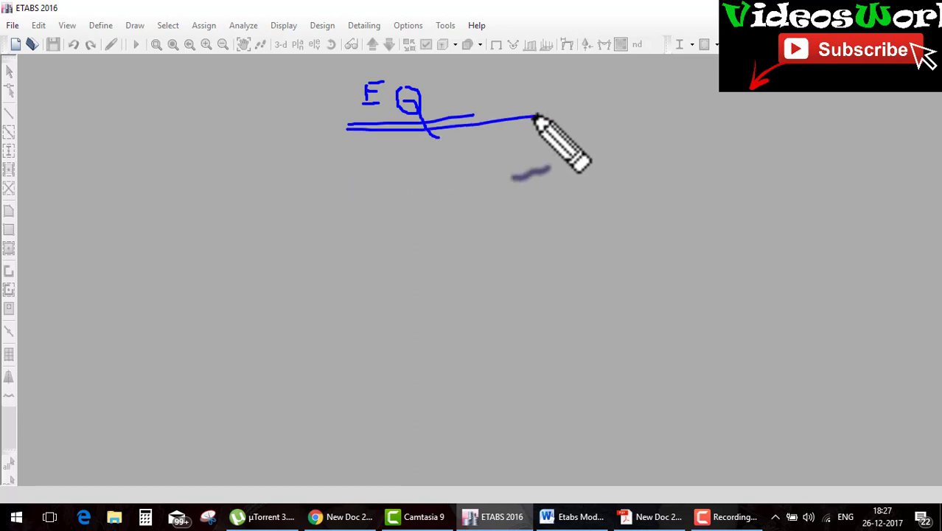
mouse_move(440, 95)
left_mouse_down()
mouse_move(529, 86)
mouse_move(524, 75)
mouse_move(528, 103)
left_mouse_up()
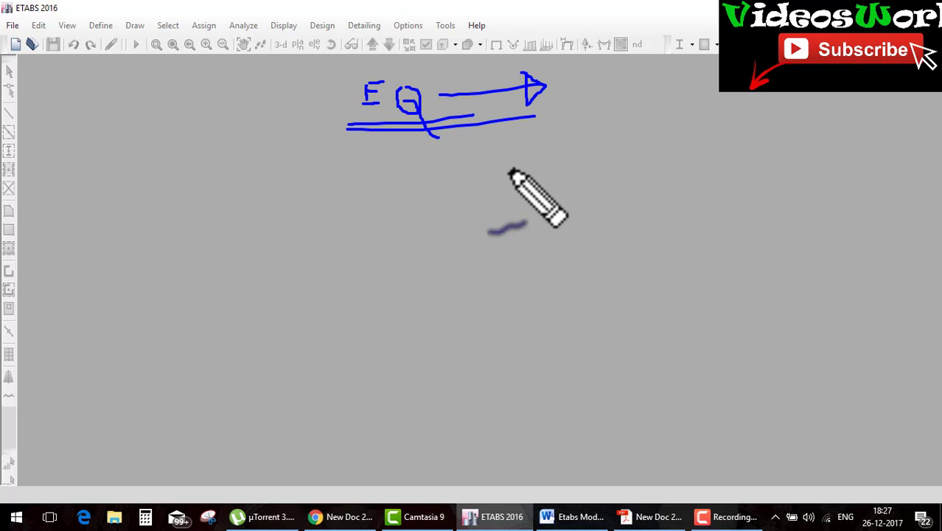
Sketch a double ellipse with radiating lines and a tall rectangle on the left
mouse_move(532, 179)
left_mouse_down()
mouse_move(440, 243)
mouse_move(628, 271)
left_mouse_up()
mouse_move(604, 221)
left_mouse_down()
mouse_move(520, 184)
mouse_move(483, 212)
mouse_move(511, 295)
mouse_move(605, 282)
mouse_move(598, 271)
left_mouse_up()
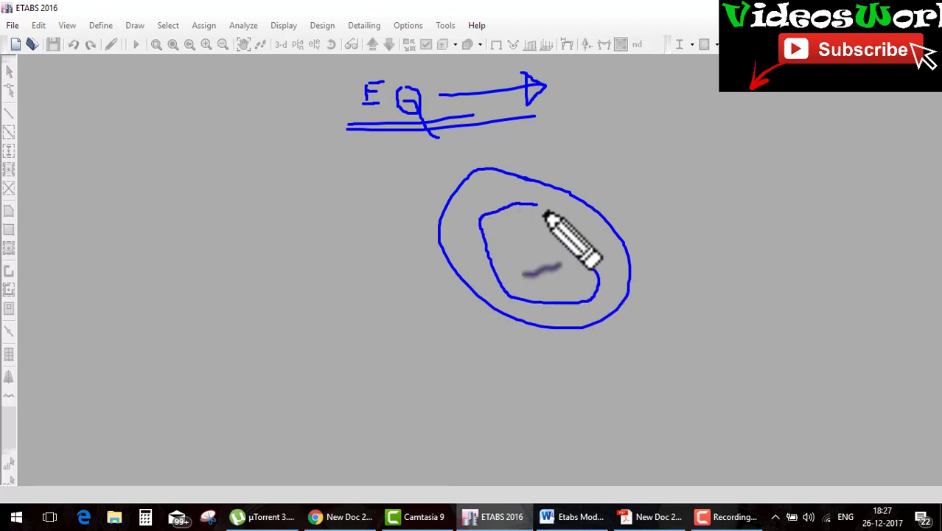
left_click_drag(498, 198, 538, 204)
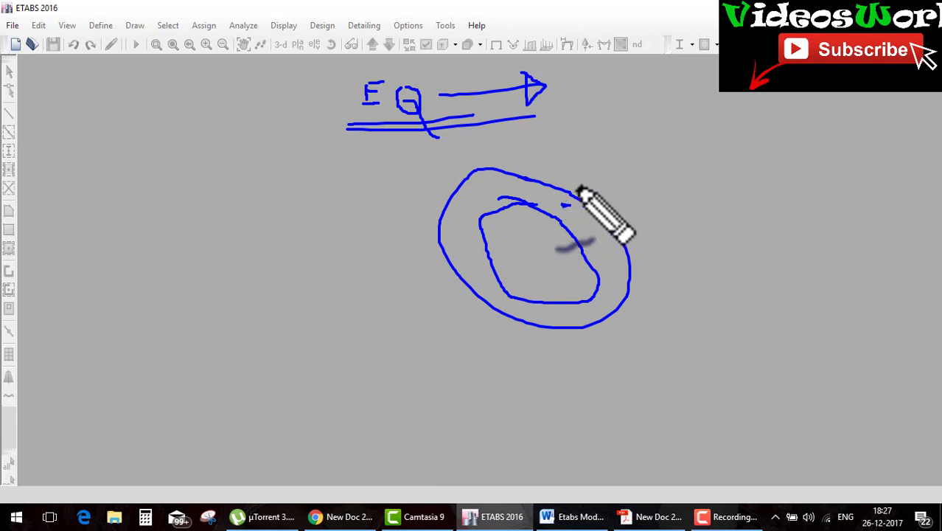
left_click_drag(577, 190, 669, 153)
left_click_drag(567, 204, 407, 194)
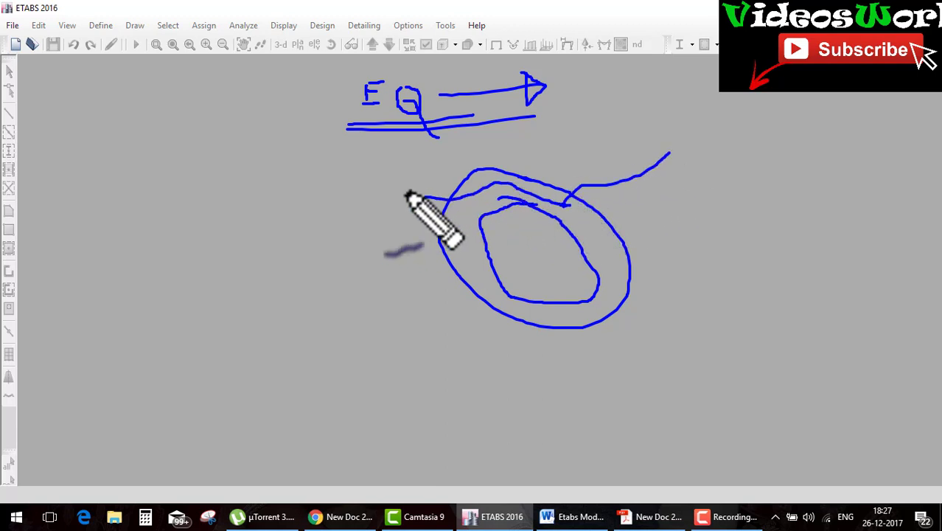
left_click_drag(566, 193, 628, 147)
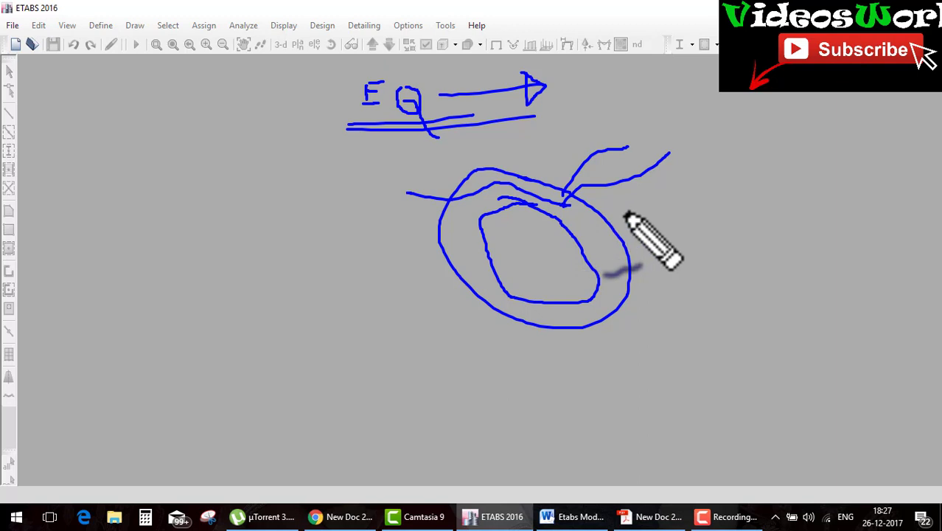
left_click_drag(138, 144, 148, 267)
mouse_move(137, 142)
left_mouse_down()
mouse_move(208, 142)
mouse_move(221, 278)
mouse_move(142, 297)
mouse_move(138, 248)
left_mouse_up()
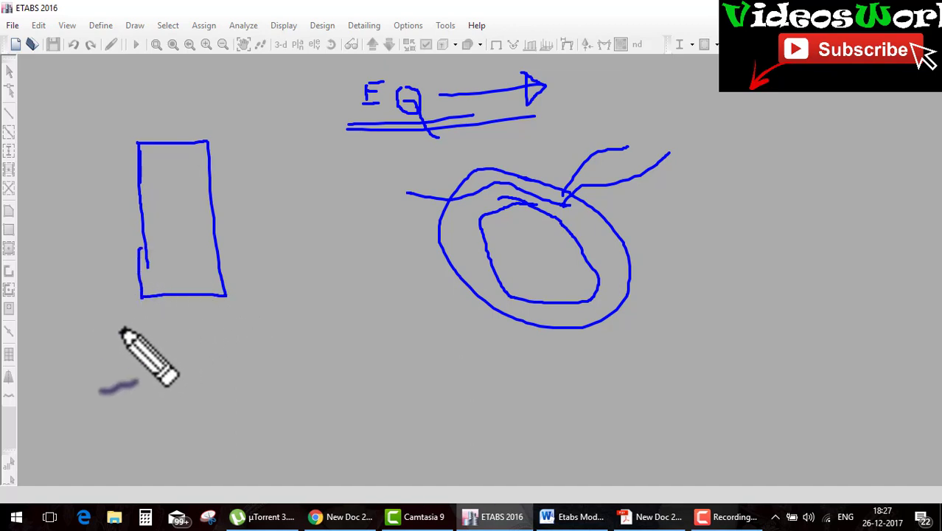
Draw ground lines, columns and three floor lines to frame the building in the rectangle
mouse_move(137, 312)
left_mouse_down()
mouse_move(144, 340)
mouse_move(138, 335)
mouse_move(274, 339)
mouse_move(188, 376)
mouse_move(229, 354)
mouse_move(236, 376)
mouse_move(47, 360)
mouse_move(315, 359)
left_mouse_up()
left_click(219, 344)
left_click_drag(429, 335, 42, 339)
left_click_drag(90, 315, 345, 311)
mouse_move(140, 296)
left_mouse_down()
mouse_move(330, 270)
mouse_move(255, 273)
left_mouse_up()
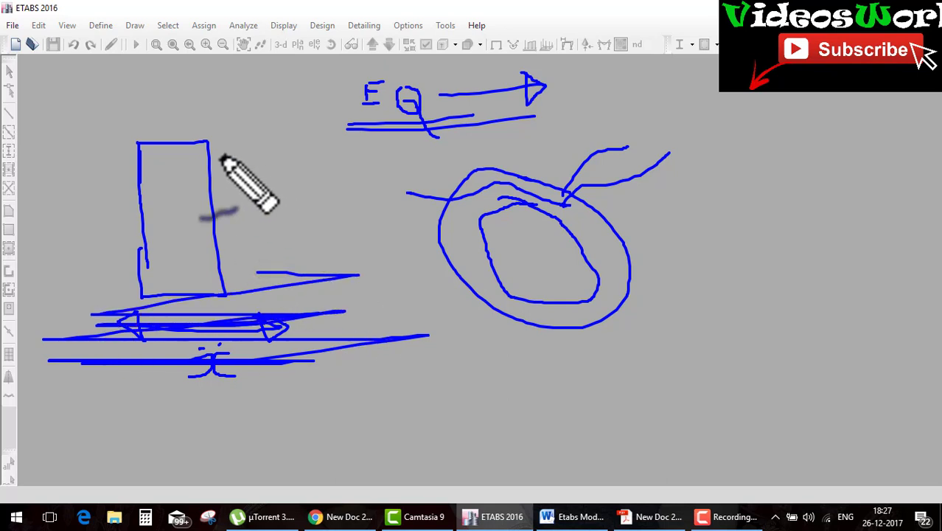
left_click_drag(173, 144, 185, 294)
left_click_drag(191, 145, 191, 208)
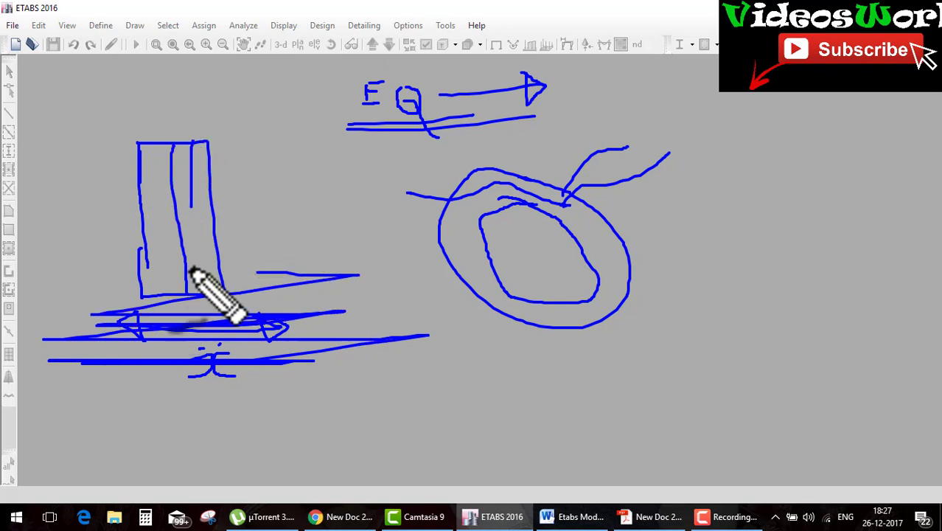
left_click_drag(153, 168, 201, 169)
left_click_drag(165, 209, 256, 209)
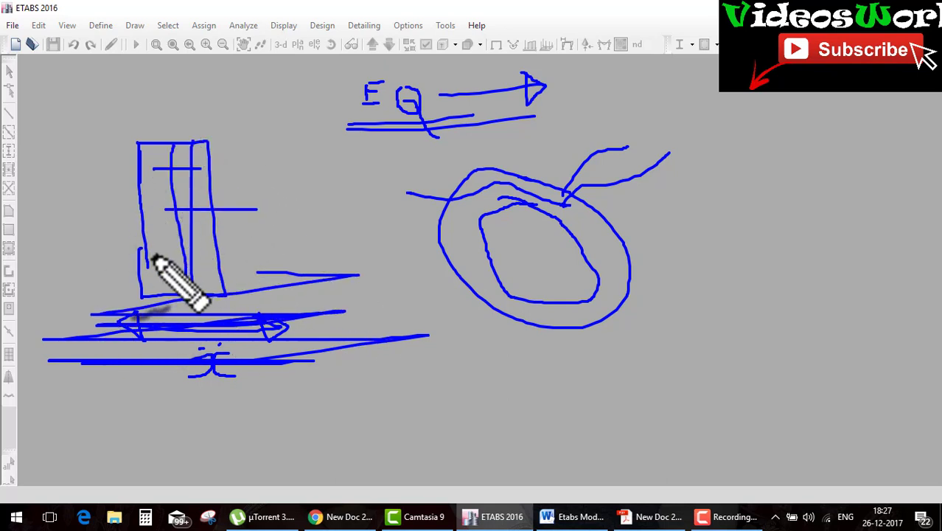
left_click_drag(153, 258, 247, 257)
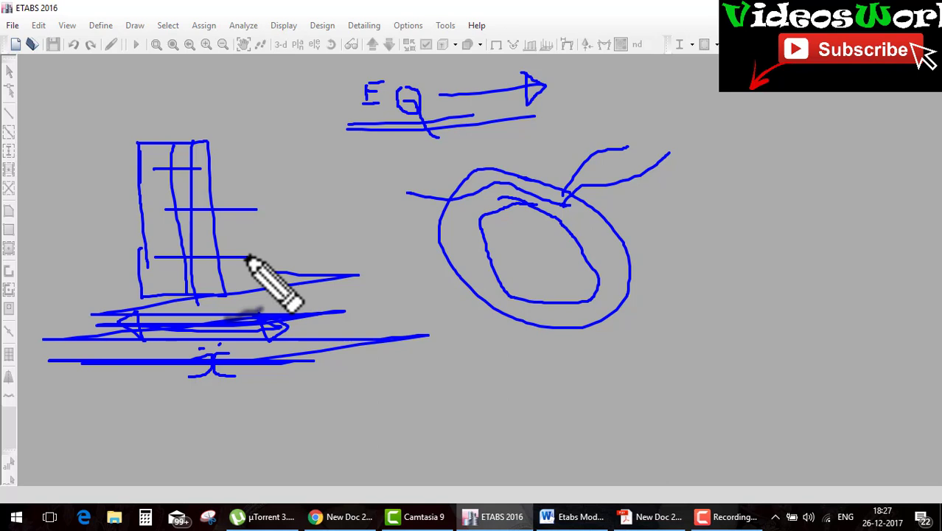
Write E branching into S and D beside the ellipse, circling the S
mouse_move(359, 160)
left_mouse_down()
mouse_move(580, 147)
mouse_move(687, 86)
left_mouse_up()
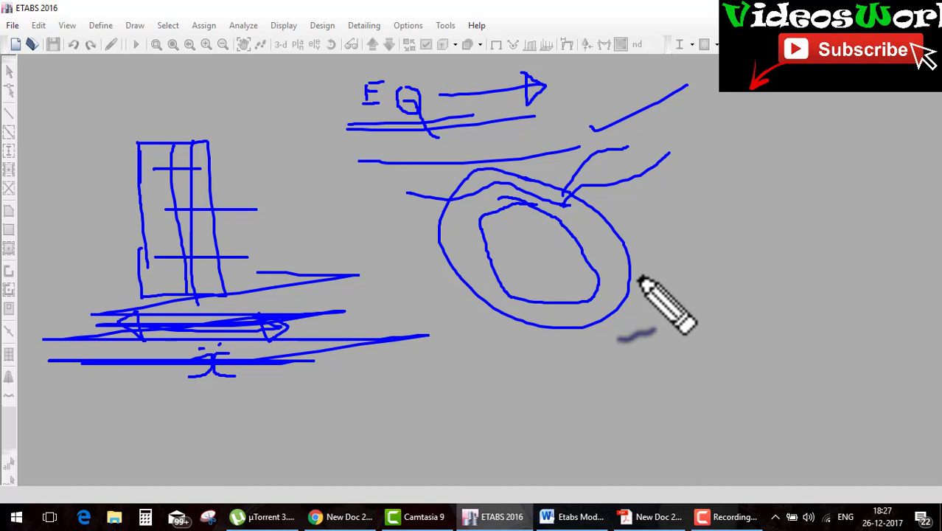
left_click_drag(704, 196, 686, 223)
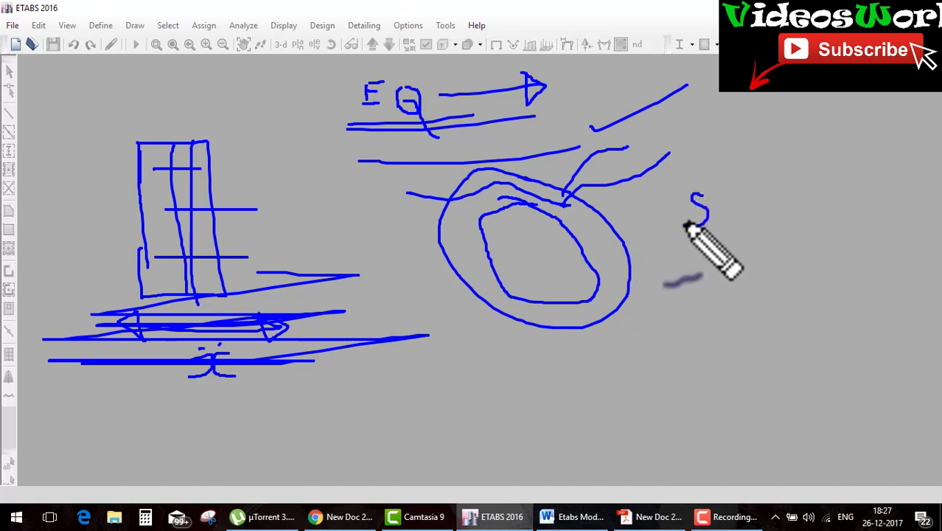
mouse_move(812, 221)
left_mouse_down()
mouse_move(813, 189)
mouse_move(840, 232)
mouse_move(815, 234)
left_mouse_up()
mouse_move(742, 96)
left_mouse_down()
mouse_move(743, 122)
mouse_move(762, 97)
left_mouse_up()
mouse_move(743, 111)
left_mouse_down()
mouse_move(761, 110)
mouse_move(763, 125)
mouse_move(691, 182)
left_mouse_up()
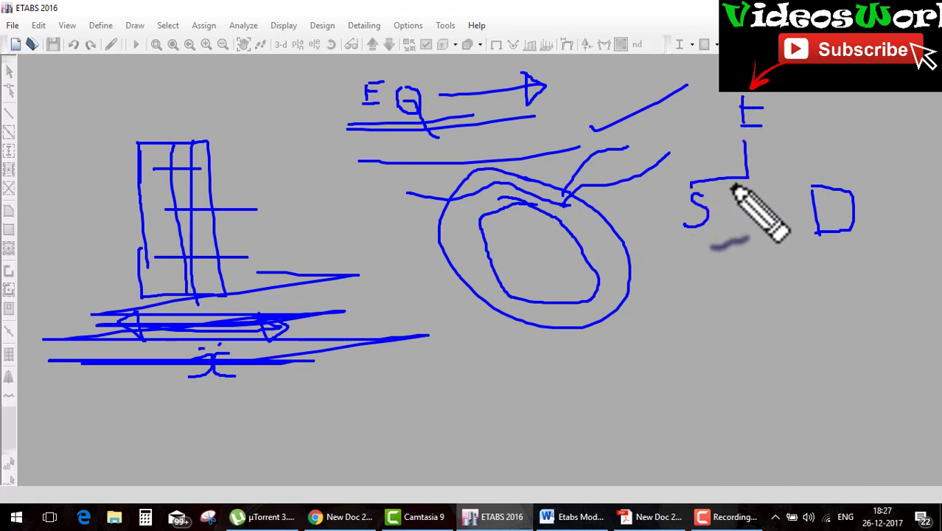
left_click_drag(748, 179, 830, 190)
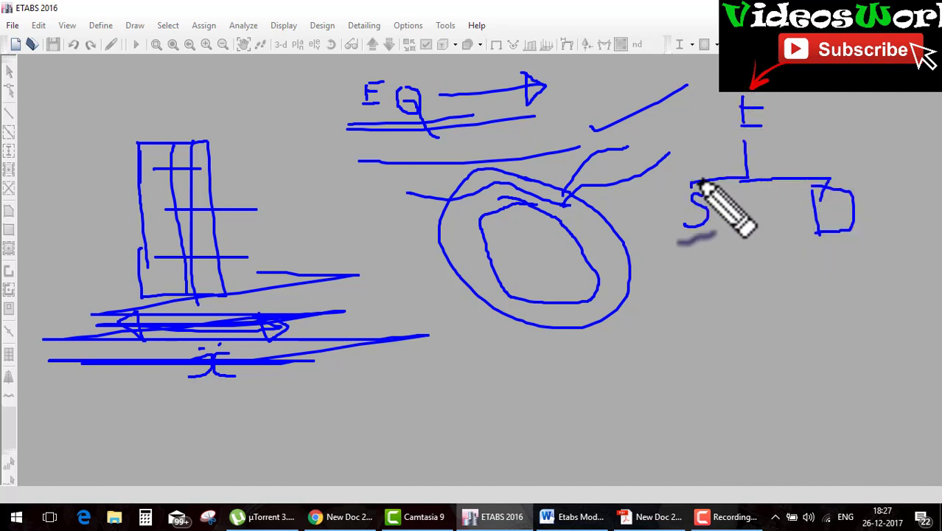
mouse_move(700, 183)
left_mouse_down()
mouse_move(693, 235)
mouse_move(734, 230)
left_mouse_up()
Clear the old notes and sketch a tall building on hatched fixed-base ground
key("e")
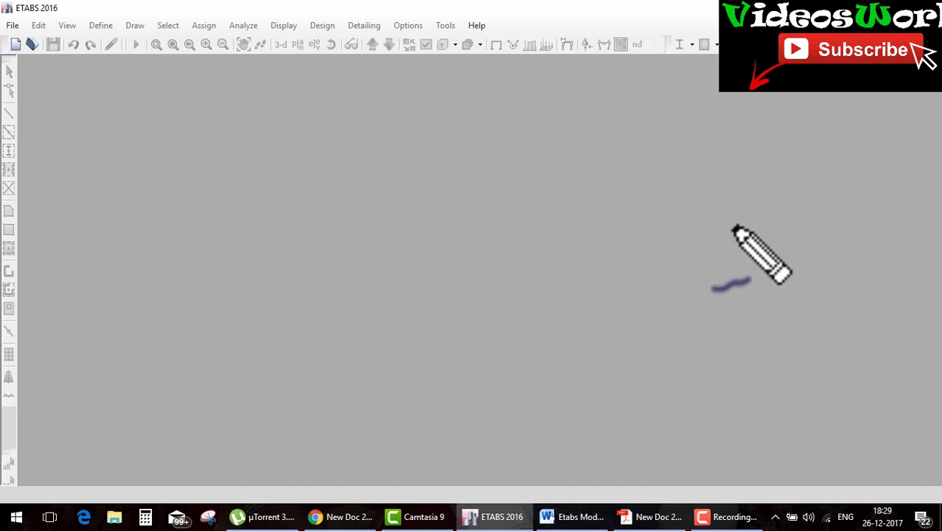
mouse_move(545, 320)
left_mouse_down()
mouse_move(529, 148)
mouse_move(613, 313)
left_mouse_up()
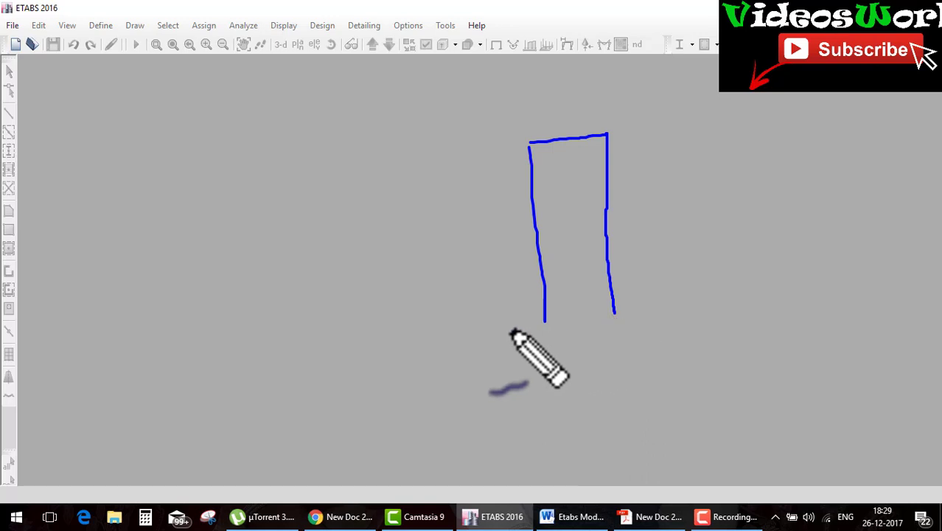
left_click_drag(512, 325, 689, 325)
mouse_move(536, 328)
left_mouse_down()
mouse_move(523, 339)
mouse_move(574, 341)
left_mouse_up()
mouse_move(634, 327)
left_mouse_down()
mouse_move(620, 334)
mouse_move(632, 345)
left_mouse_up()
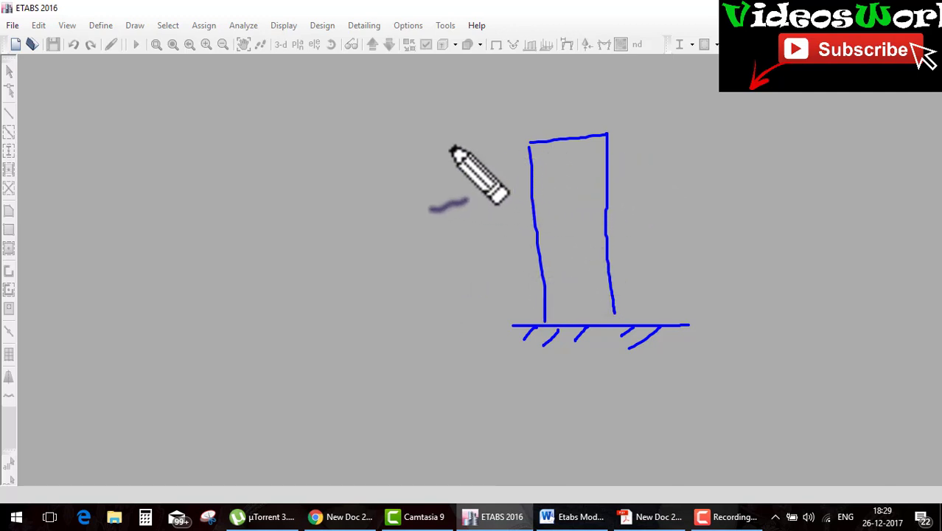
Draw four lateral load arrows joined into a triangular load diagram
mouse_move(443, 148)
left_mouse_down()
mouse_move(531, 151)
mouse_move(518, 164)
left_mouse_up()
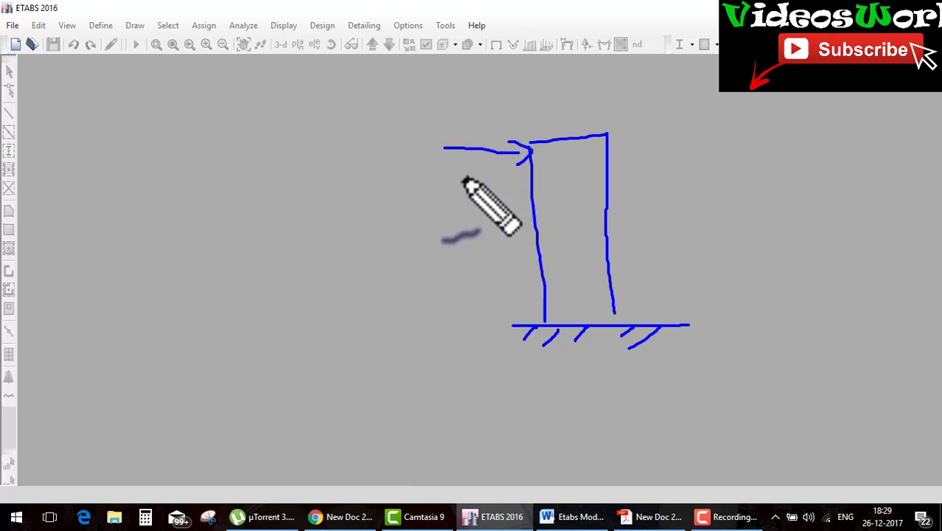
mouse_move(464, 182)
left_mouse_down()
mouse_move(529, 184)
mouse_move(515, 193)
left_mouse_up()
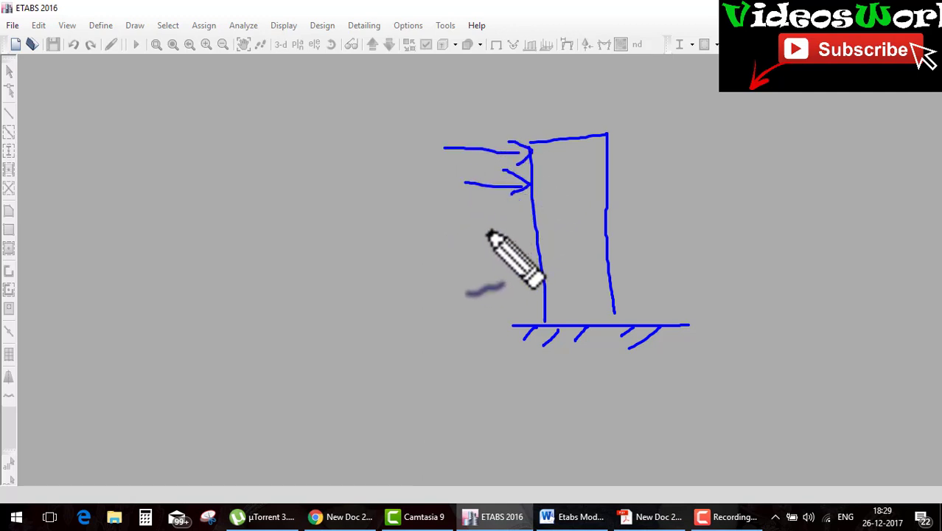
mouse_move(488, 231)
left_mouse_down()
mouse_move(516, 230)
mouse_move(526, 260)
mouse_move(540, 262)
left_mouse_up()
left_click_drag(522, 253, 531, 296)
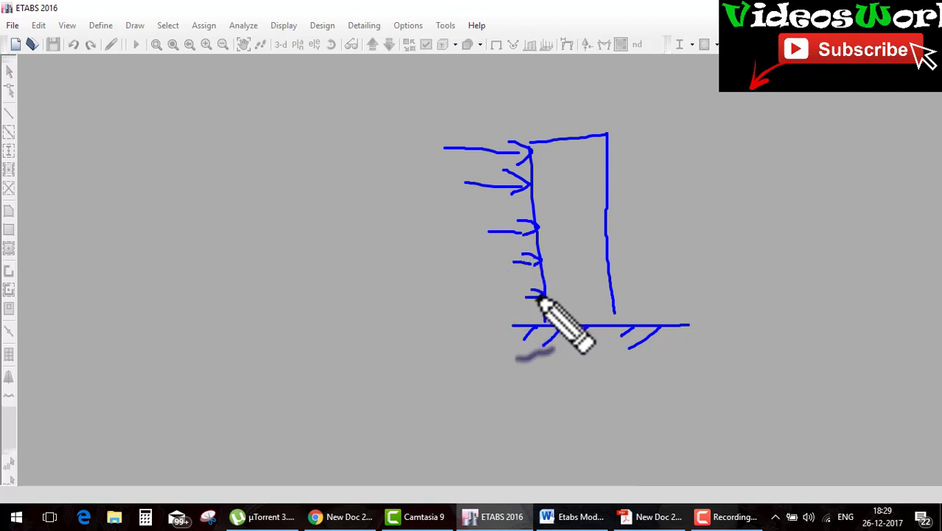
left_click_drag(440, 148, 526, 293)
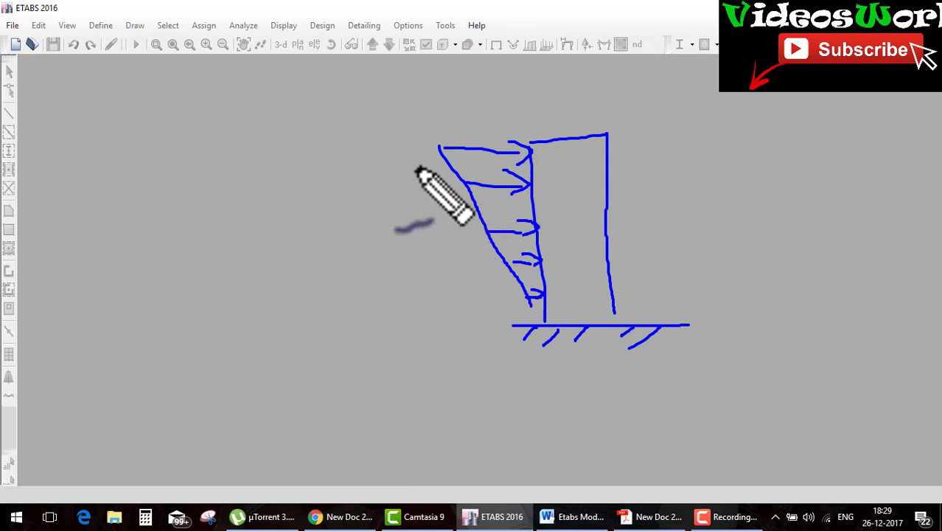
Label the sketch 'St' and add a ground-shaking arrow beneath the base
mouse_move(320, 107)
left_mouse_down()
mouse_move(346, 146)
mouse_move(324, 152)
left_mouse_up()
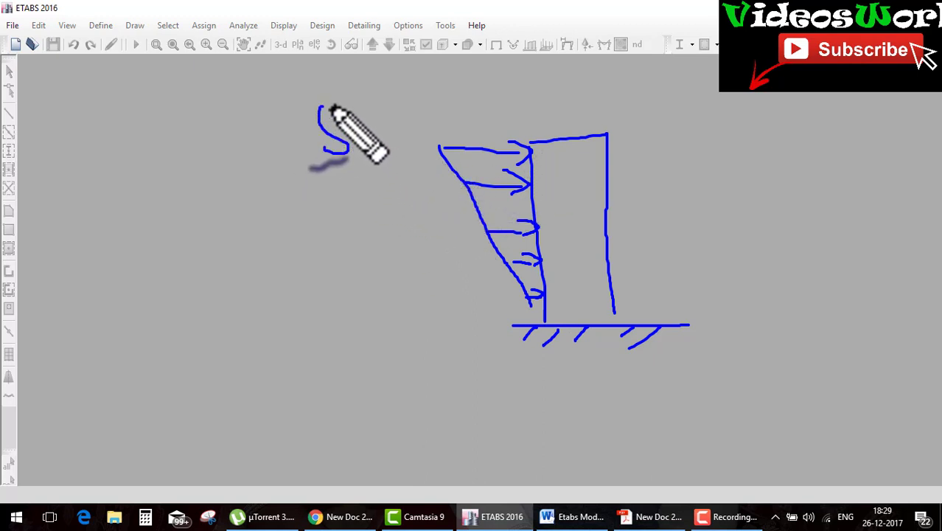
left_click_drag(353, 121, 364, 146)
left_click_drag(343, 138, 366, 124)
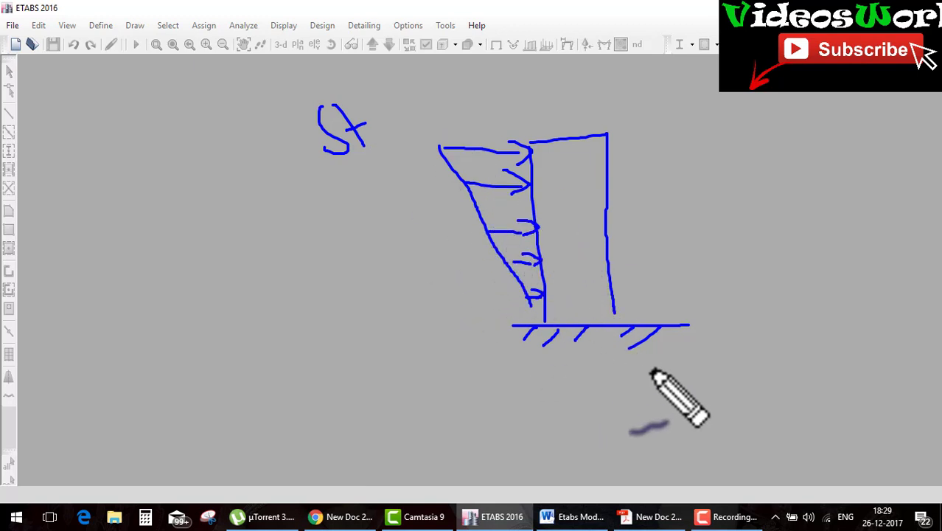
mouse_move(653, 372)
left_mouse_down()
mouse_move(577, 377)
mouse_move(590, 384)
left_mouse_up()
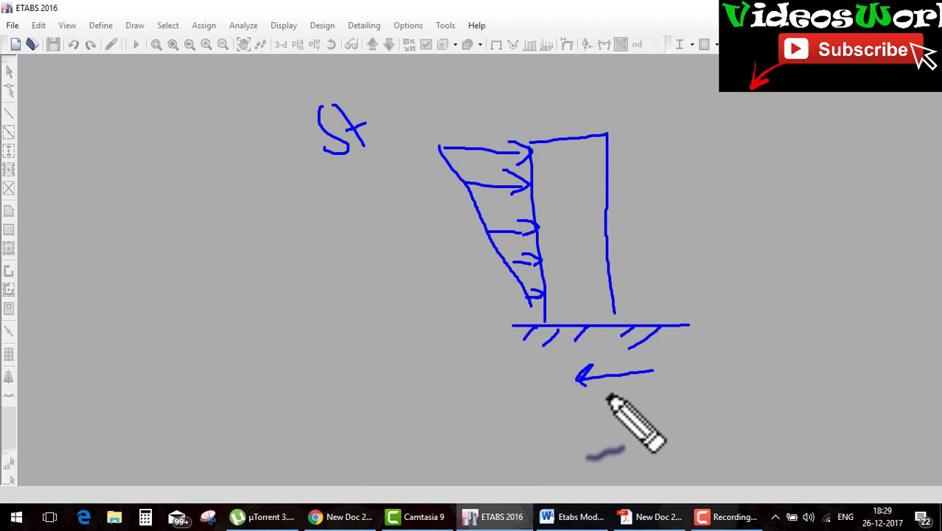
mouse_move(422, 153)
left_mouse_down()
mouse_move(434, 215)
mouse_move(476, 303)
left_mouse_up()
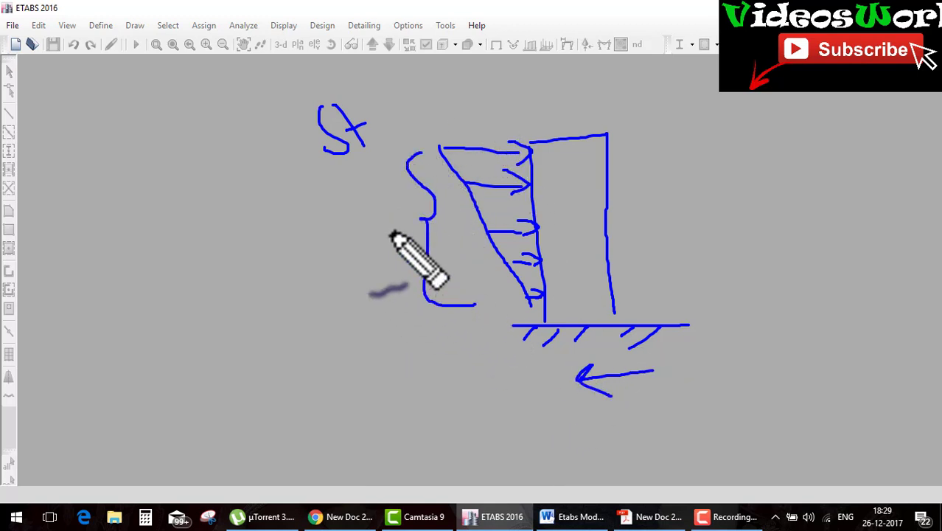
mouse_move(392, 234)
left_mouse_down()
mouse_move(508, 410)
mouse_move(698, 366)
mouse_move(694, 357)
mouse_move(675, 374)
left_mouse_up()
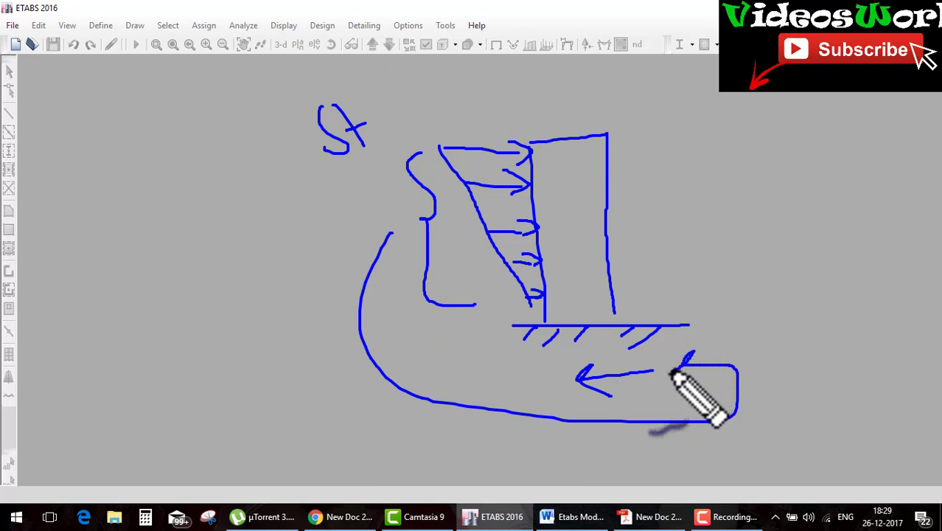
left_click_drag(696, 341, 703, 378)
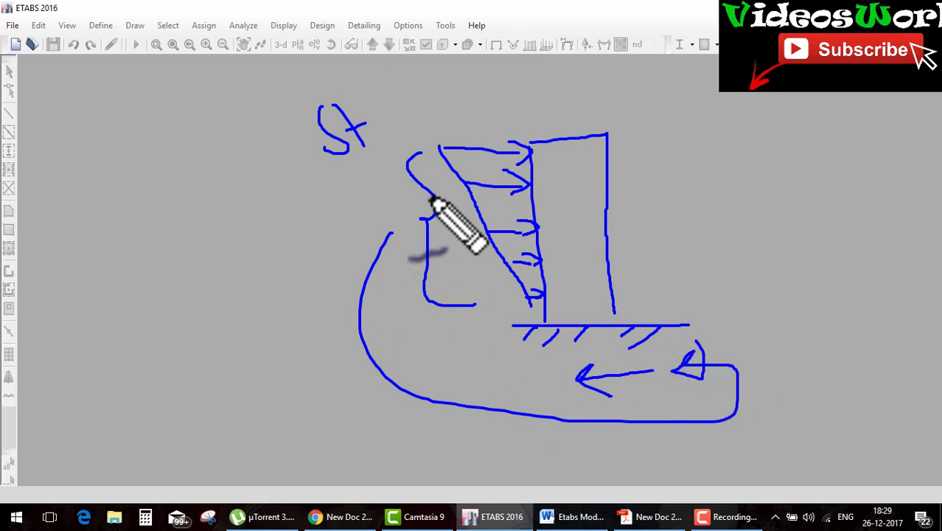
left_click_drag(647, 378, 734, 337)
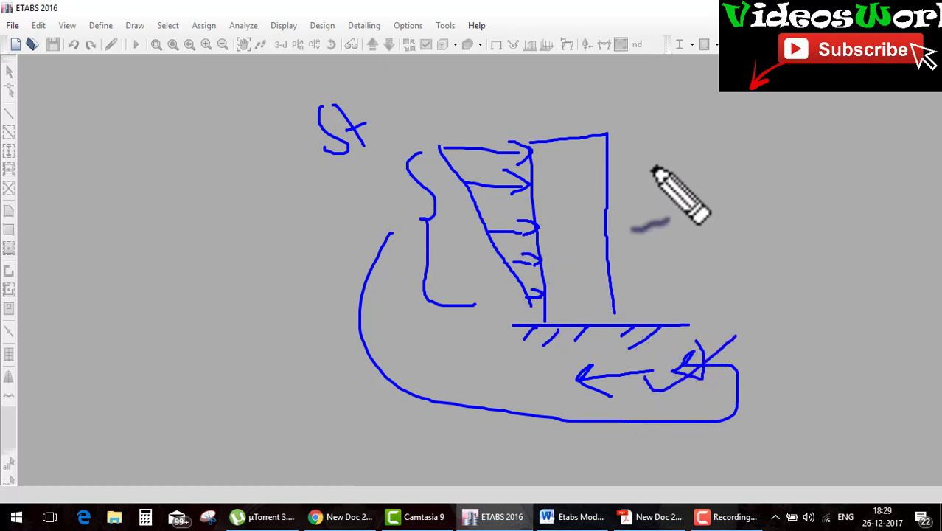
mouse_move(699, 120)
left_mouse_down()
mouse_move(689, 279)
mouse_move(763, 275)
mouse_move(751, 221)
mouse_move(759, 140)
mouse_move(716, 127)
left_mouse_up()
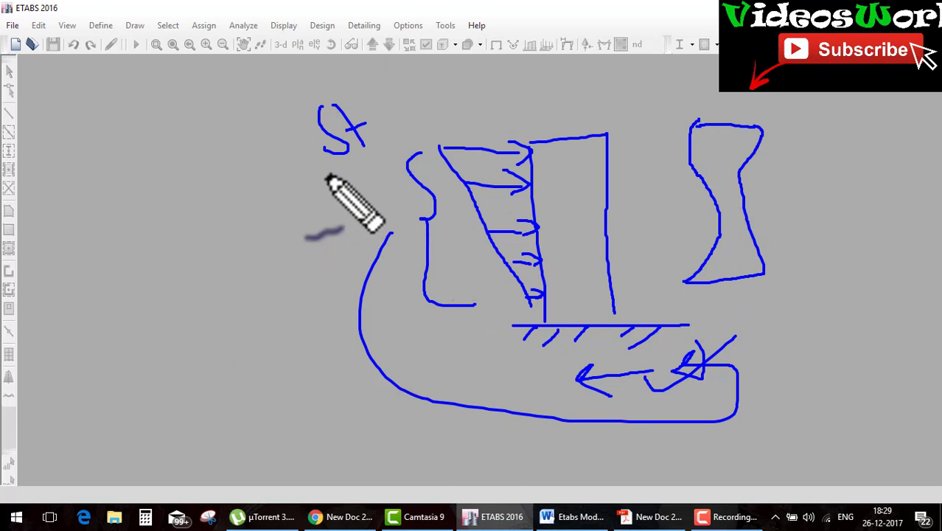
left_click_drag(308, 177, 420, 143)
left_click_drag(284, 226, 462, 176)
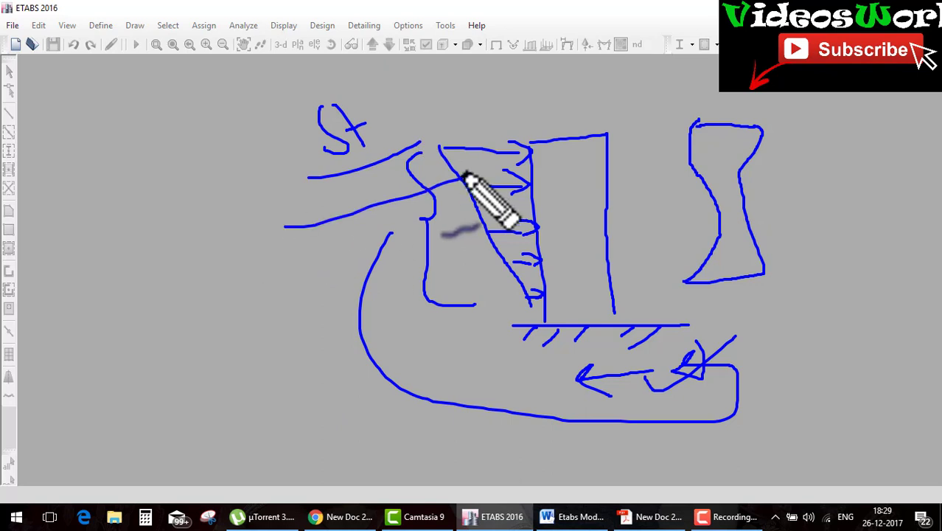
Erase the sketch and bring the hand-calculation PDF forward
key("e")
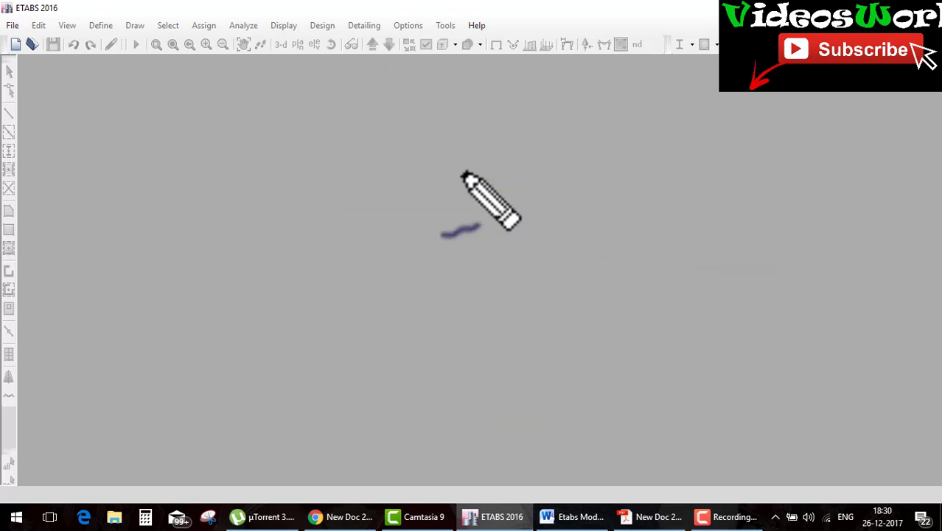
key("Escape")
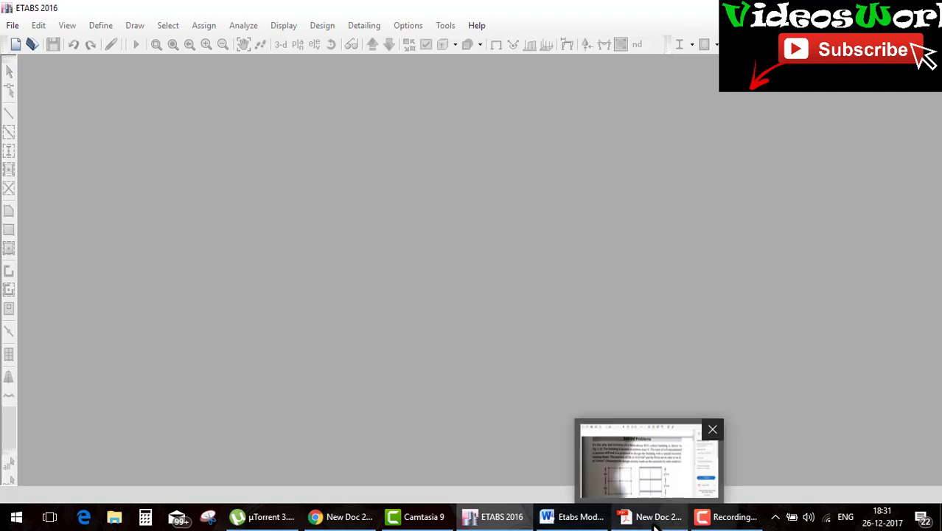
left_click(655, 518)
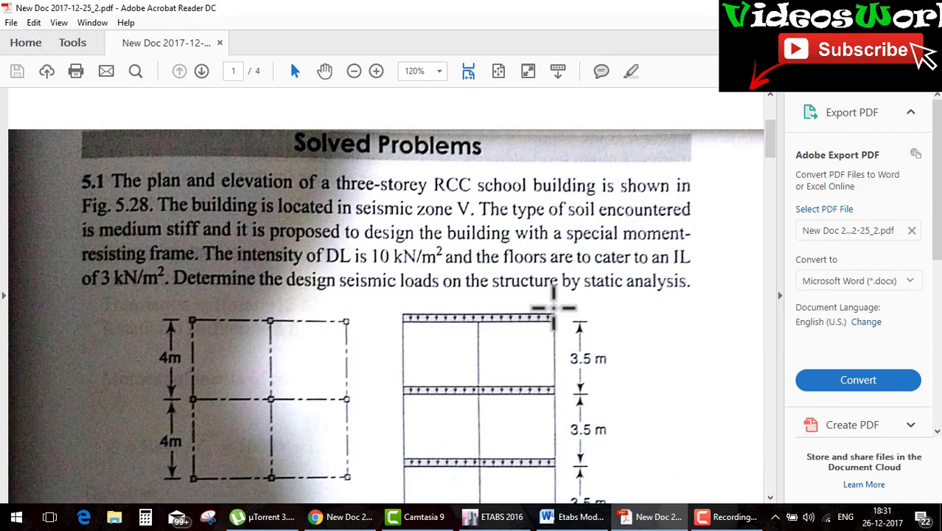
Scroll through PDF pages 1–4
scroll(552, 306, "up", 3)
scroll(560, 324, "down", 5)
scroll(560, 309, "down", 6)
scroll(560, 303, "down", 6)
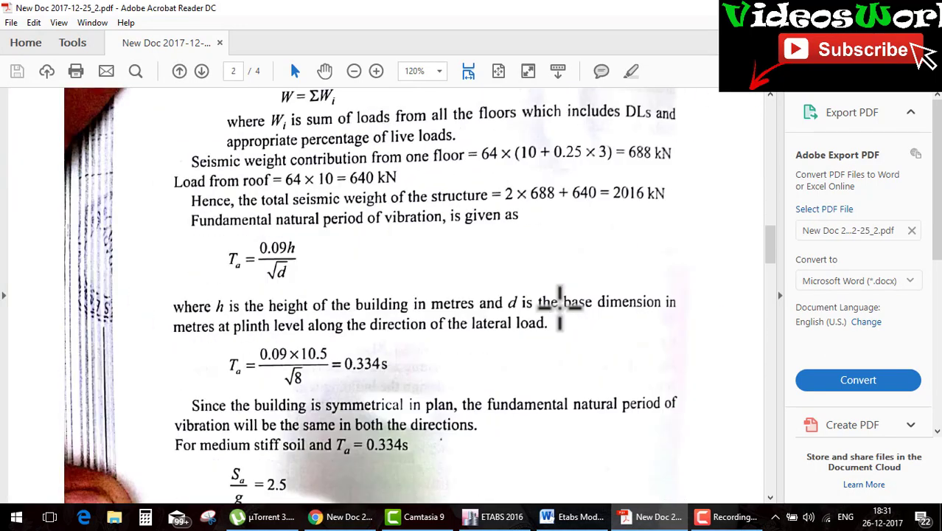
scroll(560, 302, "down", 6)
scroll(557, 309, "down", 6)
scroll(557, 324, "down", 6)
scroll(568, 326, "down", 1)
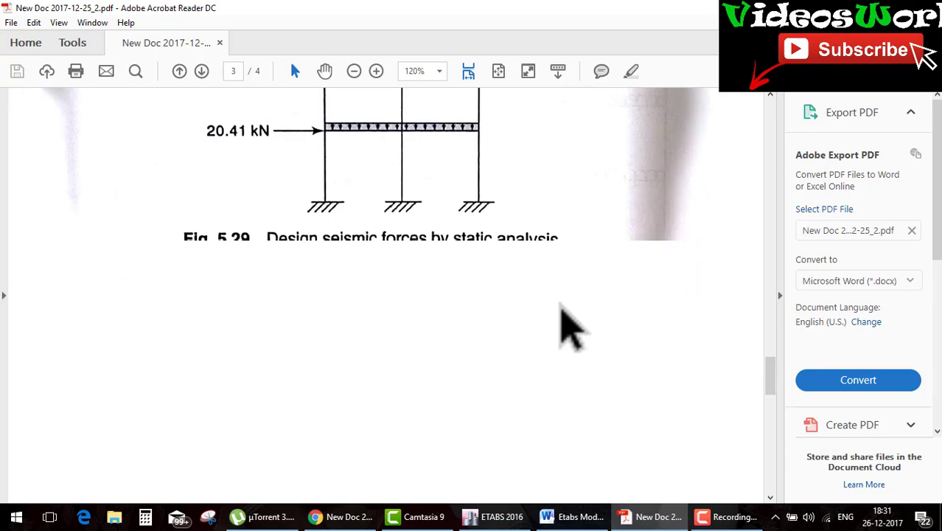
scroll(568, 326, "down", 6)
scroll(562, 310, "up", 2)
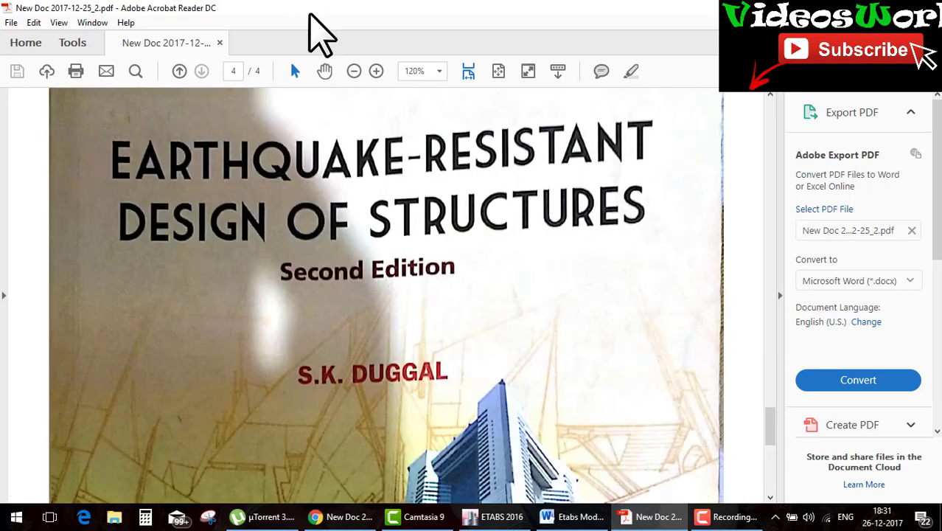
Zoom out to 66.7% and circle the author's name on the cover
left_click(354, 70)
left_click(354, 71)
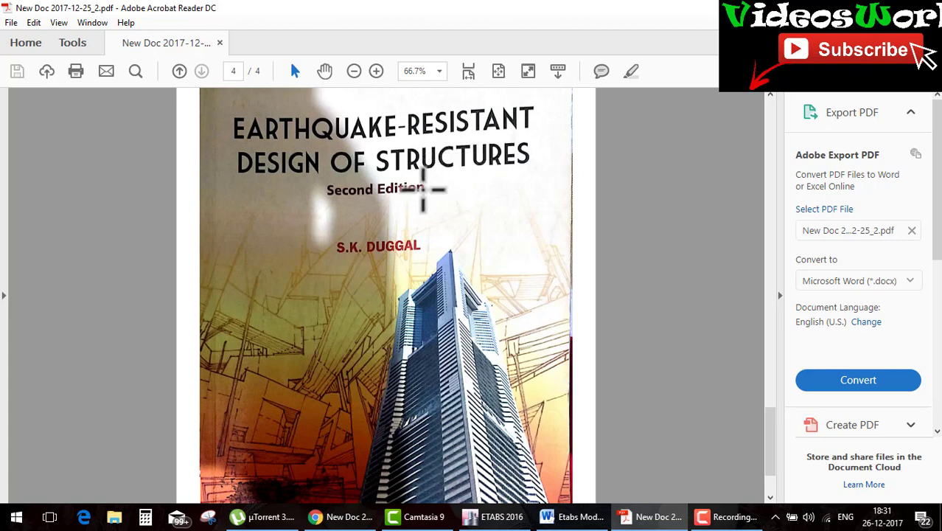
left_click_drag(335, 260, 335, 239)
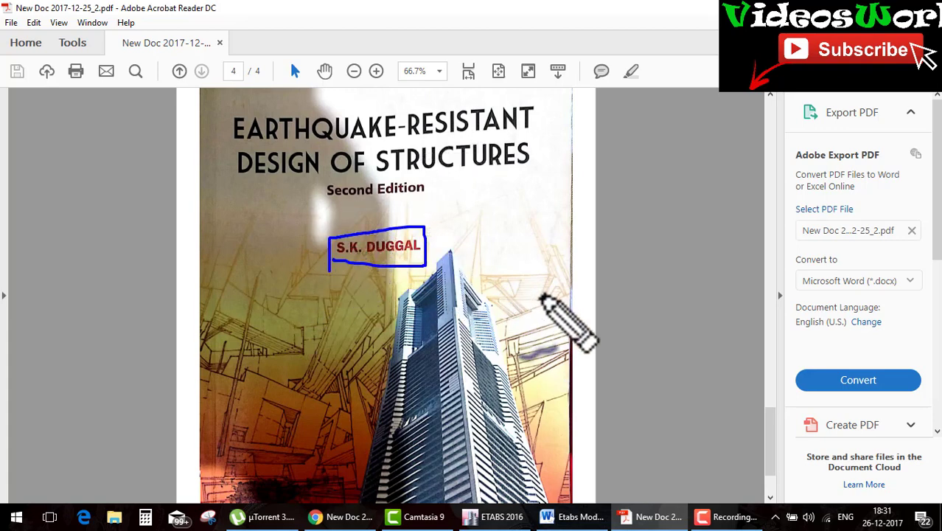
Scroll back up to Solved Problem 5.1 on page 1
scroll(545, 302, "up", 3)
scroll(546, 302, "up", 2)
scroll(546, 303, "up", 5)
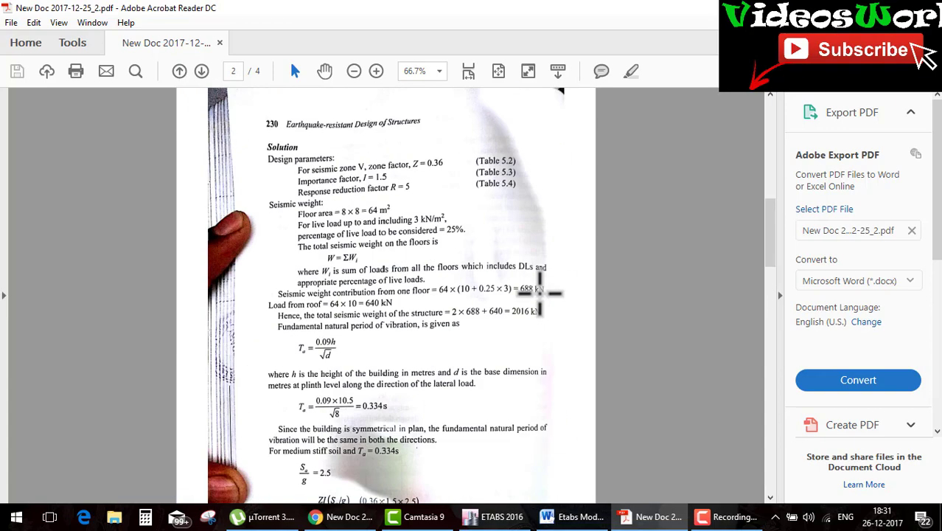
scroll(541, 295, "up", 5)
scroll(539, 293, "up", 4)
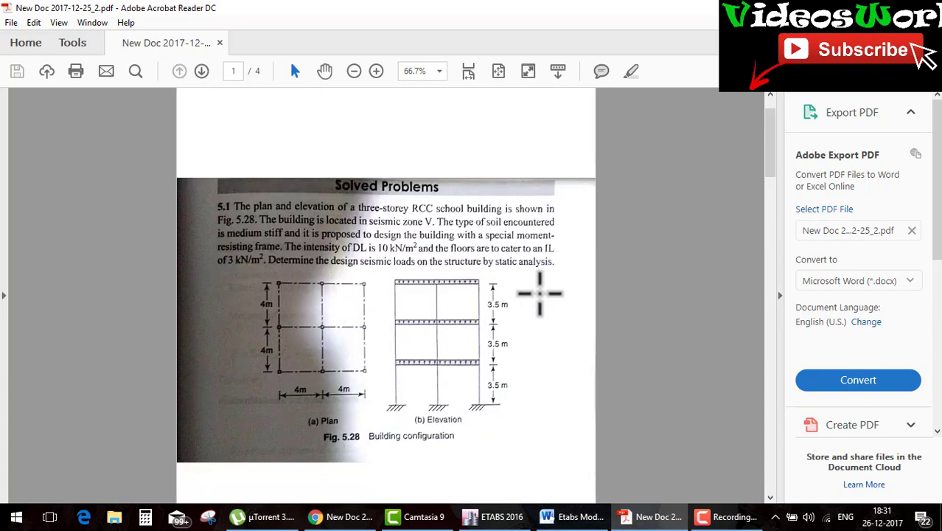
Zoom in to 120% and underline the three 3.5 m storey heights
left_click(375, 71)
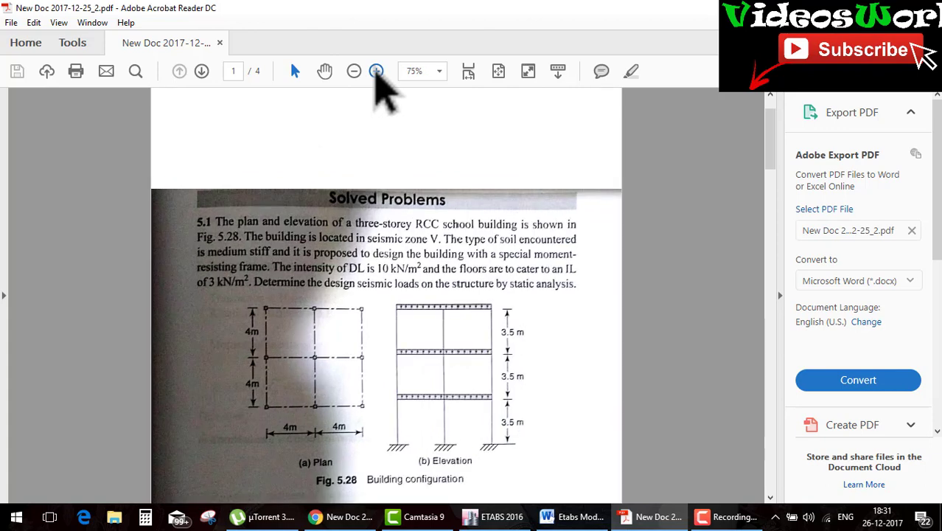
left_click(377, 70)
scroll(389, 106, "up", 1, "ctrl")
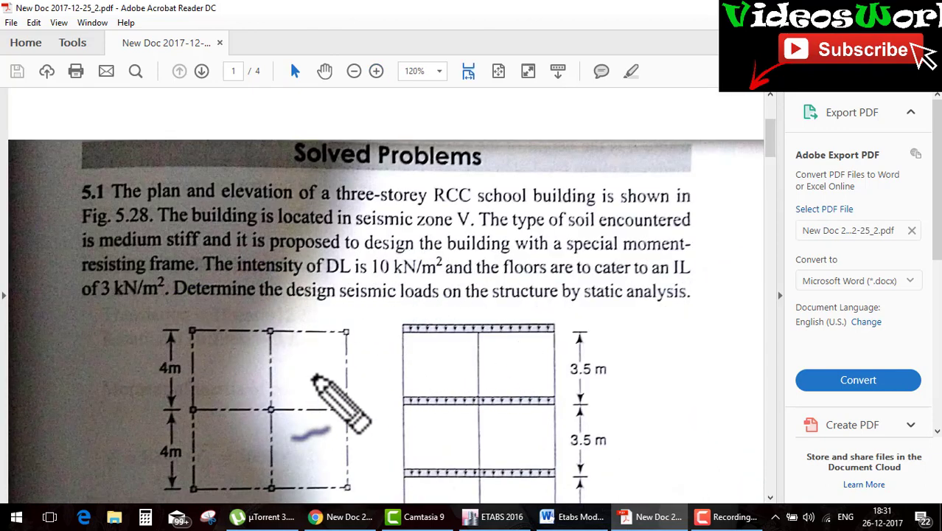
mouse_move(158, 319)
left_mouse_down()
mouse_move(174, 466)
mouse_move(177, 330)
left_mouse_up()
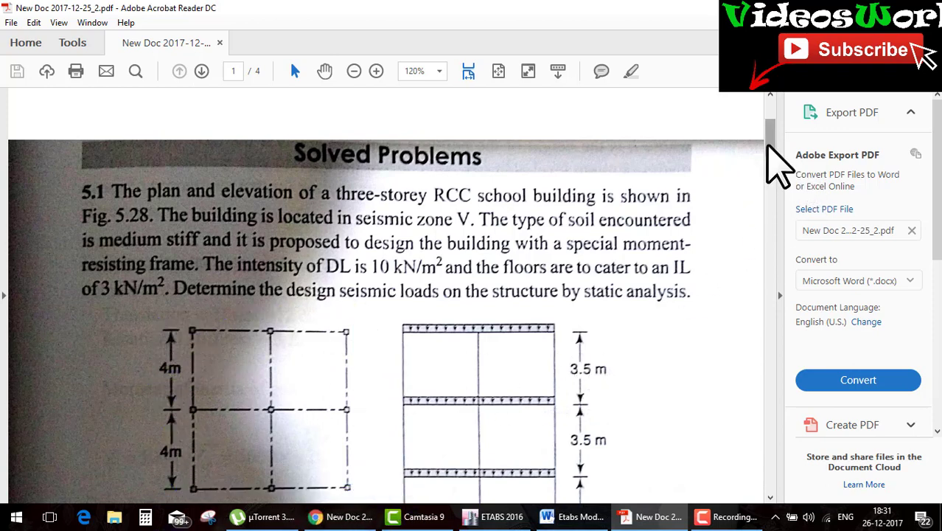
scroll(774, 156, "down", 3)
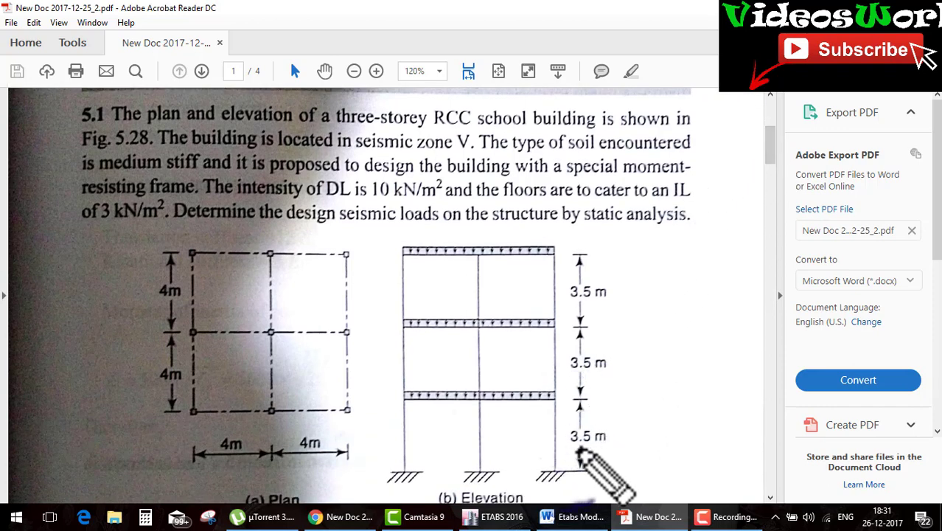
left_click_drag(575, 447, 605, 447)
left_click_drag(568, 377, 591, 377)
left_click_drag(569, 303, 616, 301)
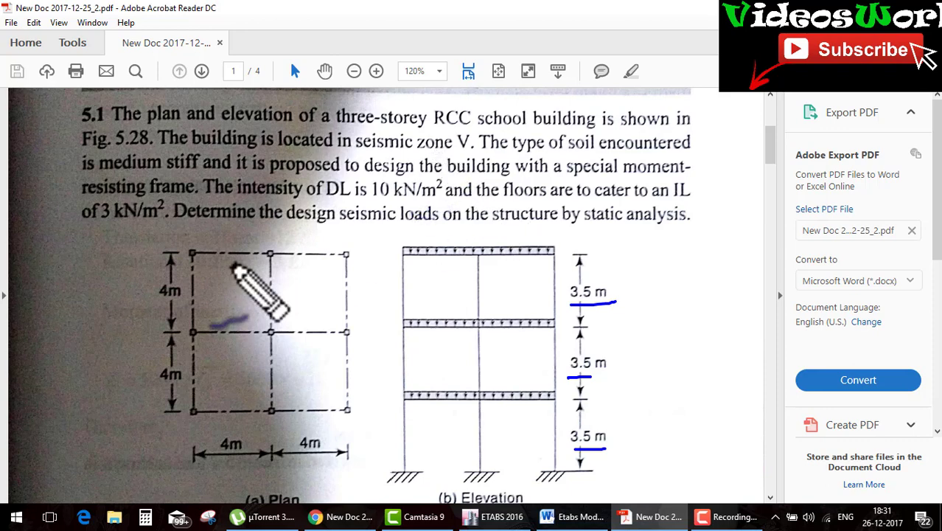
Handwrite '1893' over the problem text, circle the paragraph, then clear all marks
left_click_drag(286, 242, 322, 234)
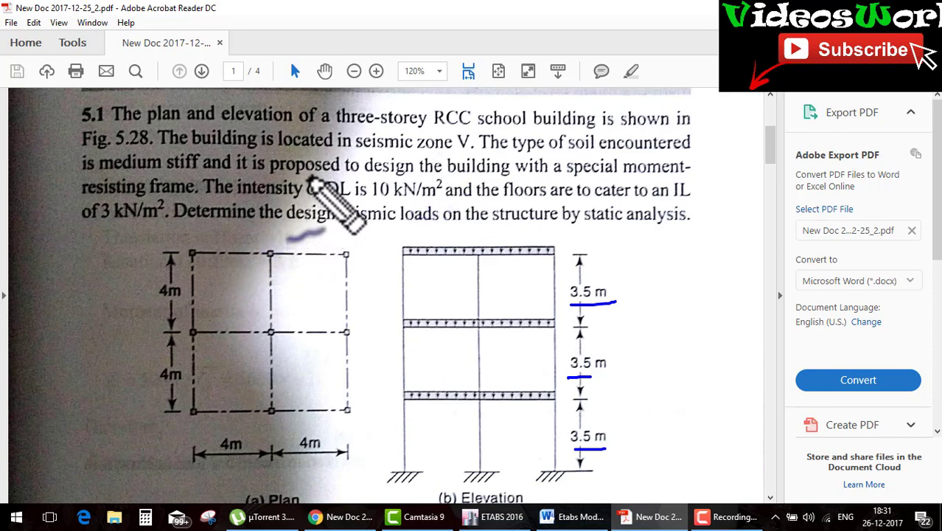
mouse_move(308, 174)
left_mouse_down()
mouse_move(308, 198)
mouse_move(332, 174)
left_mouse_up()
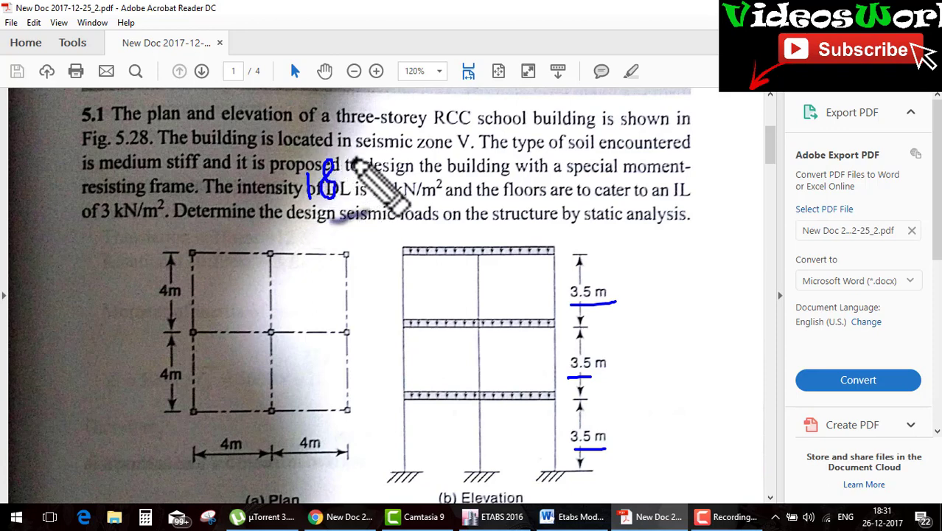
mouse_move(357, 164)
left_mouse_down()
mouse_move(355, 192)
mouse_move(404, 172)
mouse_move(417, 190)
mouse_move(460, 190)
mouse_move(462, 181)
mouse_move(505, 172)
mouse_move(611, 175)
left_mouse_up()
left_click_drag(208, 184, 222, 237)
left_click_drag(258, 185, 266, 229)
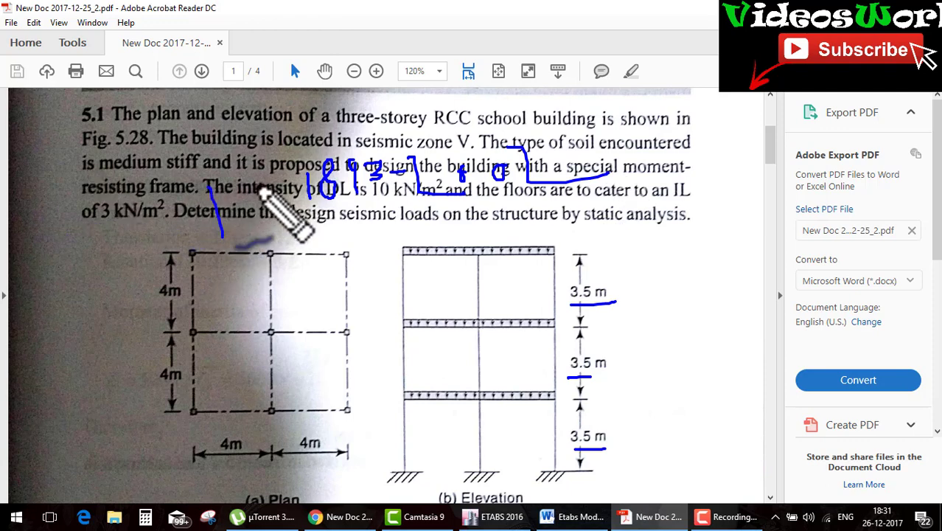
left_click_drag(219, 254, 301, 244)
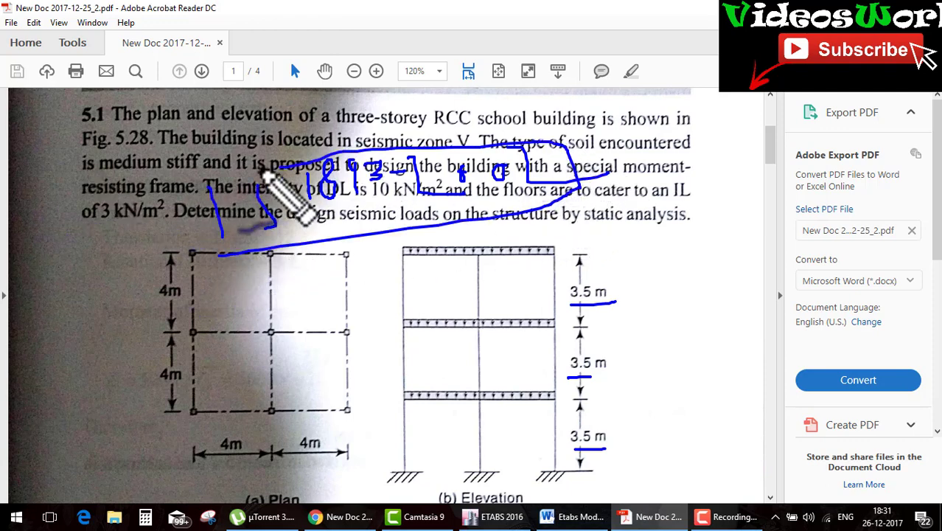
left_click_drag(462, 223, 207, 251)
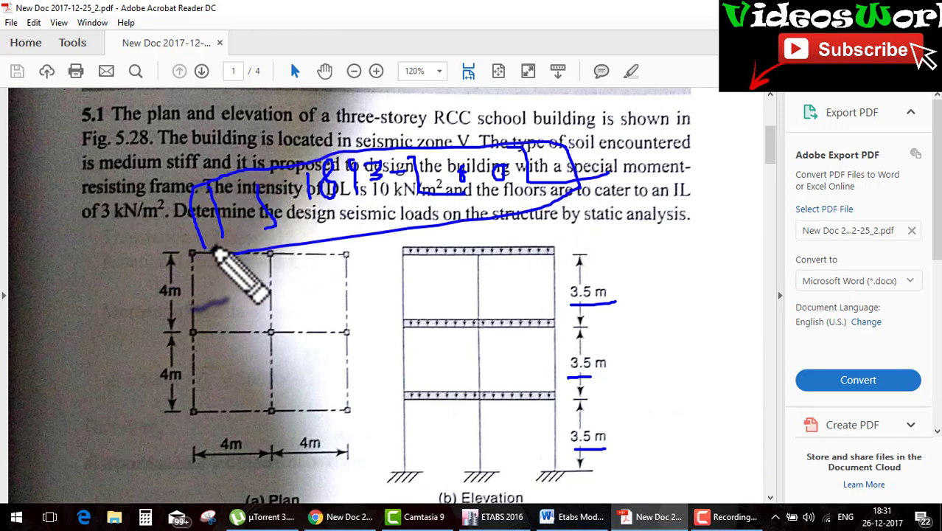
key("e")
key("e")
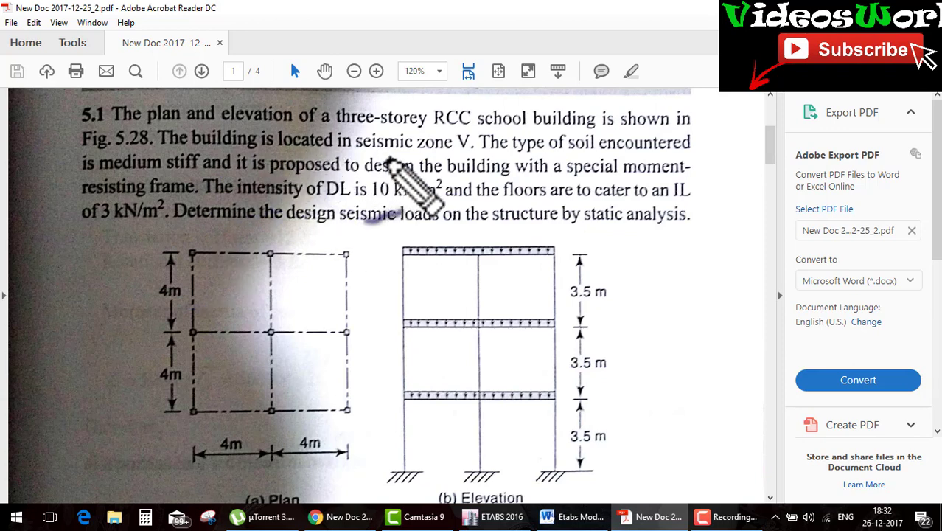
Underline seismic zone V, medium stiff soil, special moment-resisting frame and 10 kN/m² load
left_click_drag(538, 435, 563, 424)
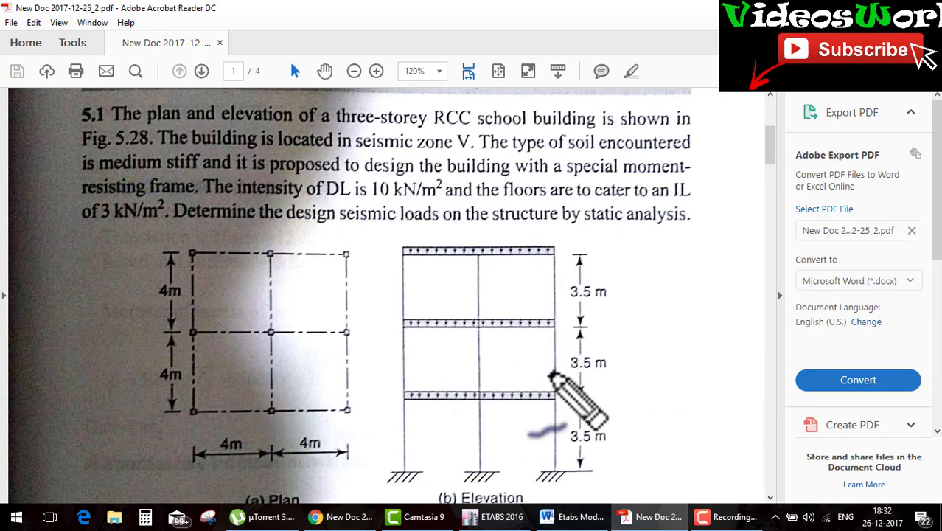
left_click_drag(520, 383, 557, 372)
key("e")
left_click_drag(198, 221, 234, 220)
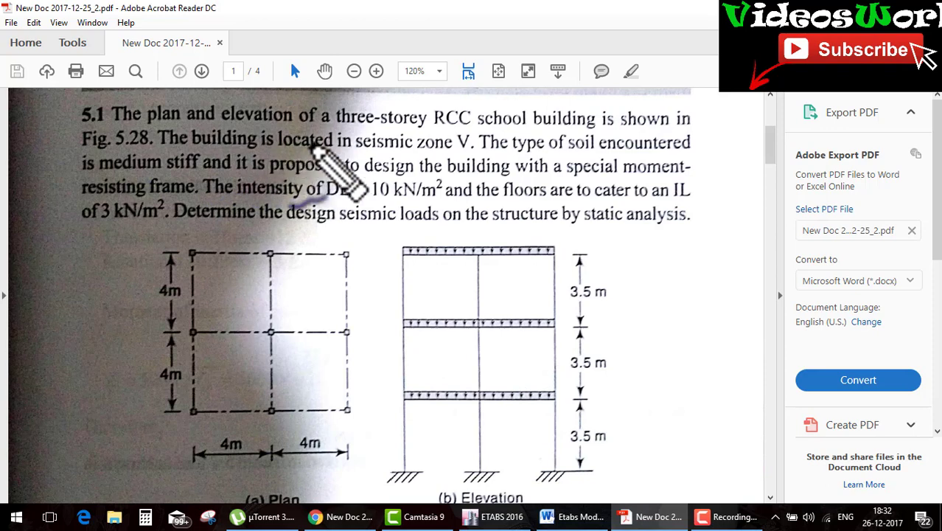
left_click_drag(389, 213, 431, 209)
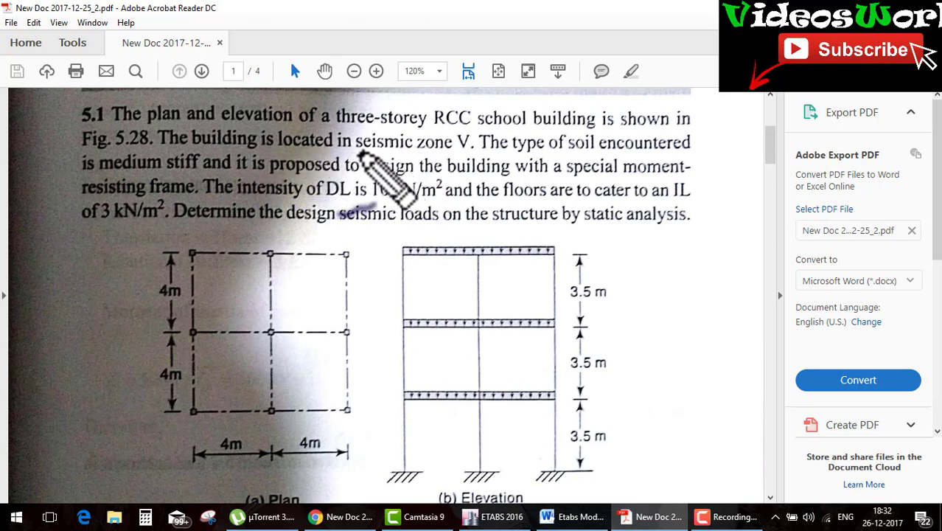
left_click_drag(359, 153, 465, 151)
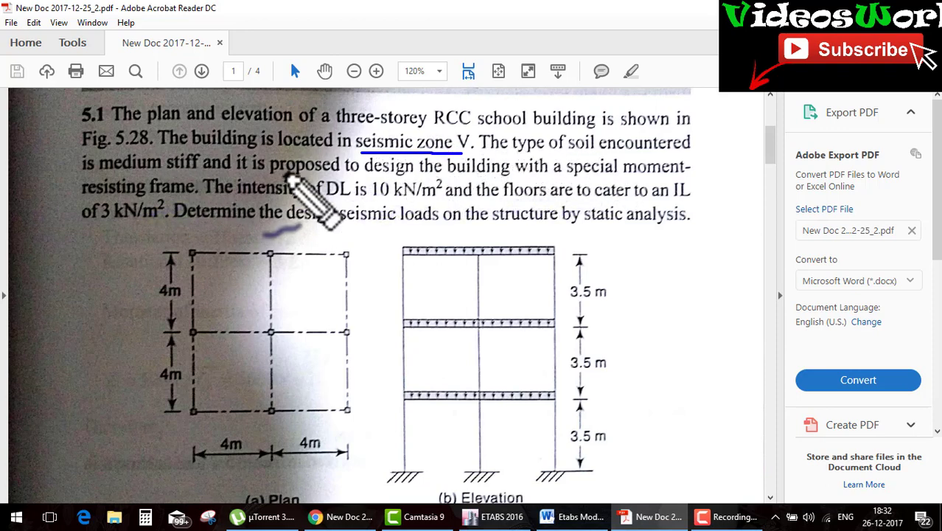
left_click_drag(101, 177, 179, 176)
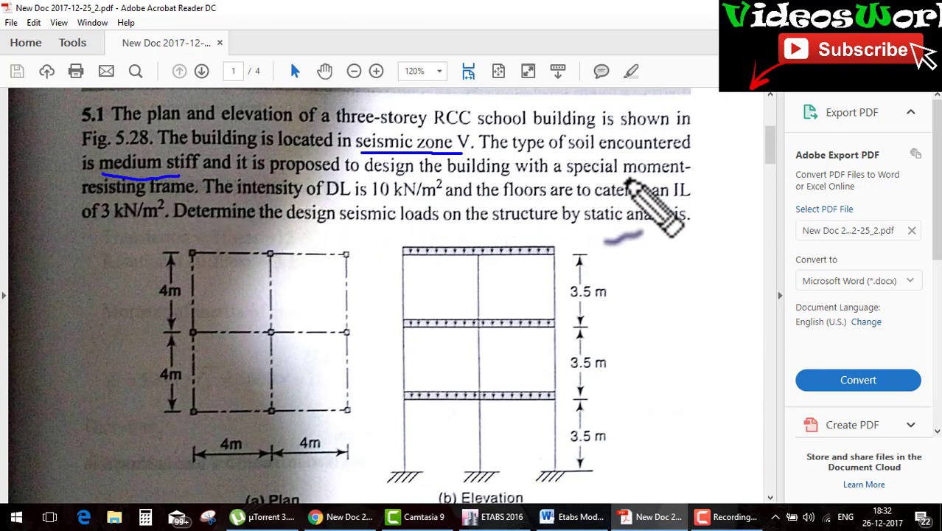
left_click_drag(568, 177, 593, 177)
left_click_drag(658, 177, 667, 177)
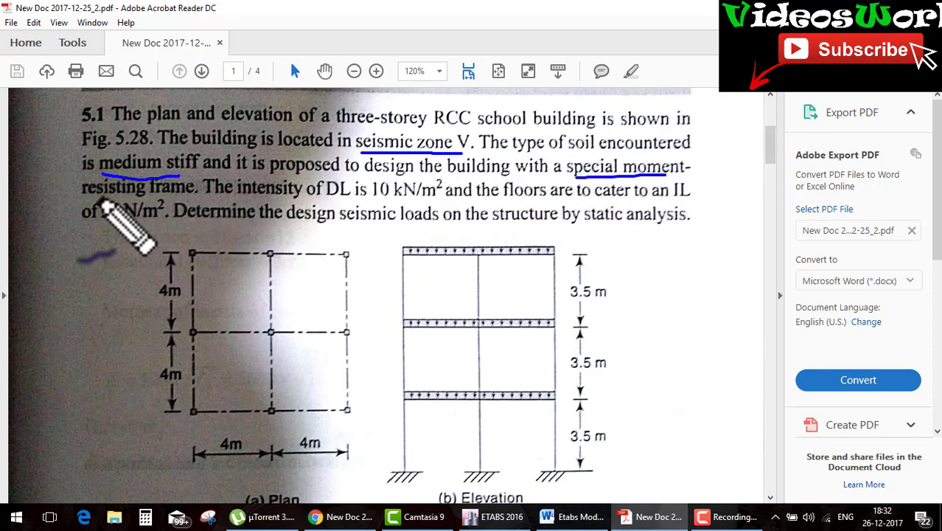
left_click_drag(83, 197, 193, 197)
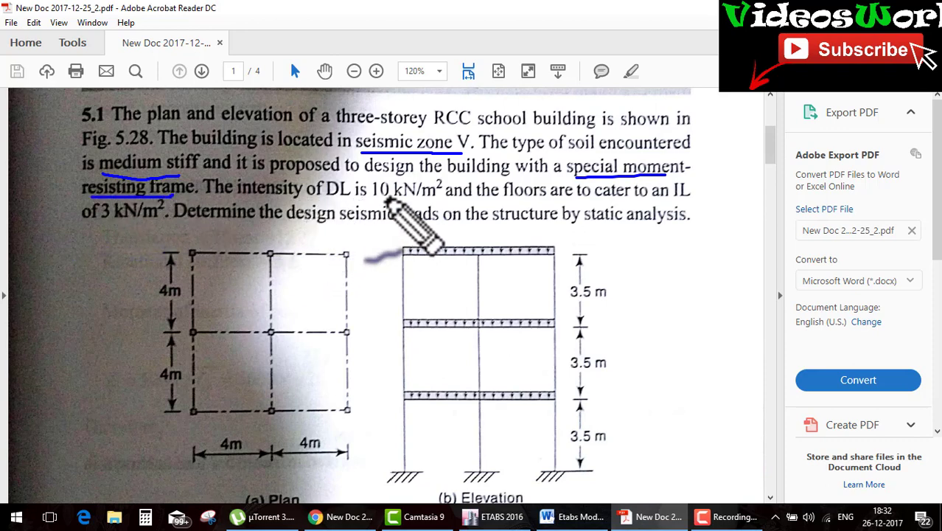
left_click_drag(372, 198, 441, 198)
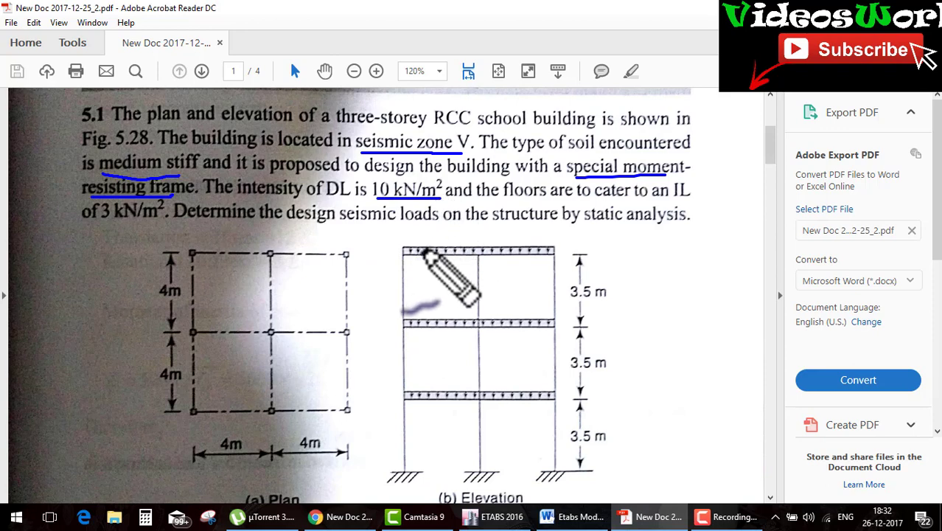
Write 10 and 3 loads on the storeys and bracket the upper 3.5 m heights
mouse_move(434, 239)
left_mouse_down()
mouse_move(437, 253)
mouse_move(449, 252)
left_mouse_up()
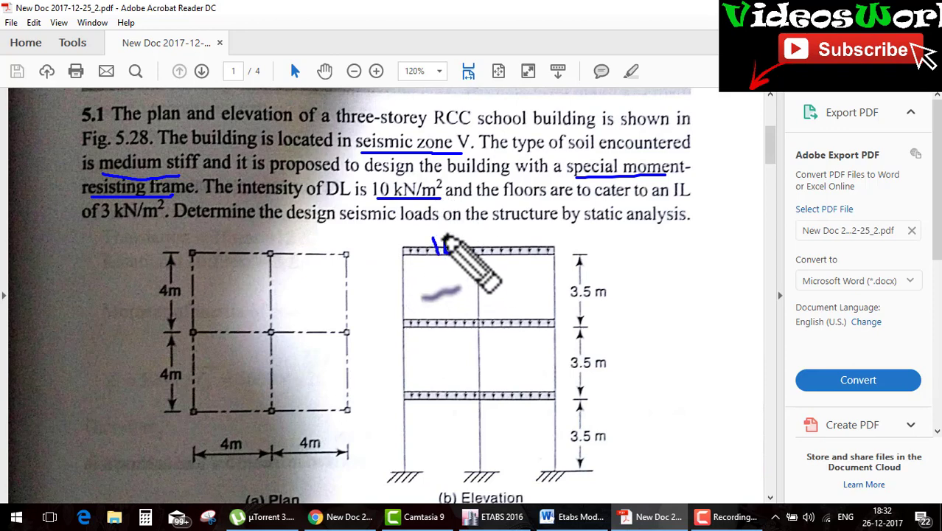
mouse_move(431, 293)
left_mouse_down()
mouse_move(443, 326)
mouse_move(454, 312)
left_mouse_up()
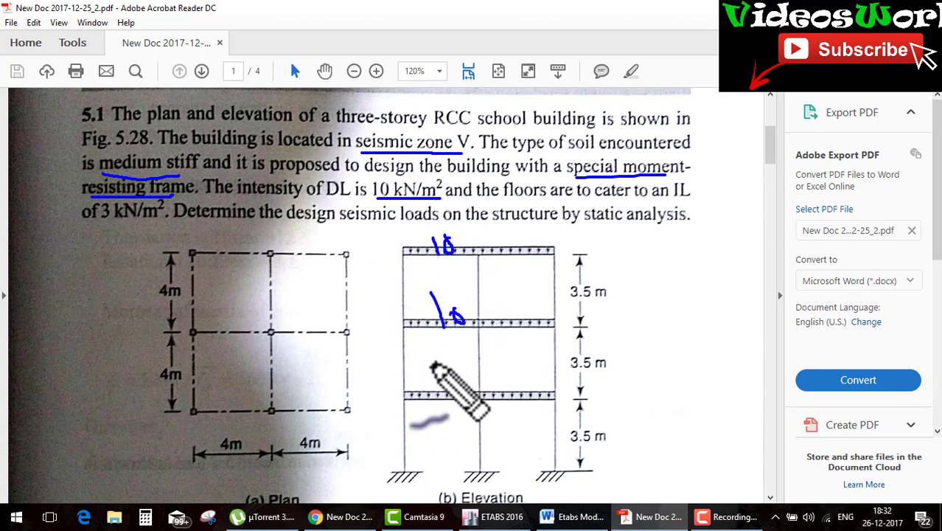
mouse_move(432, 362)
left_mouse_down()
mouse_move(442, 387)
mouse_move(454, 365)
left_mouse_up()
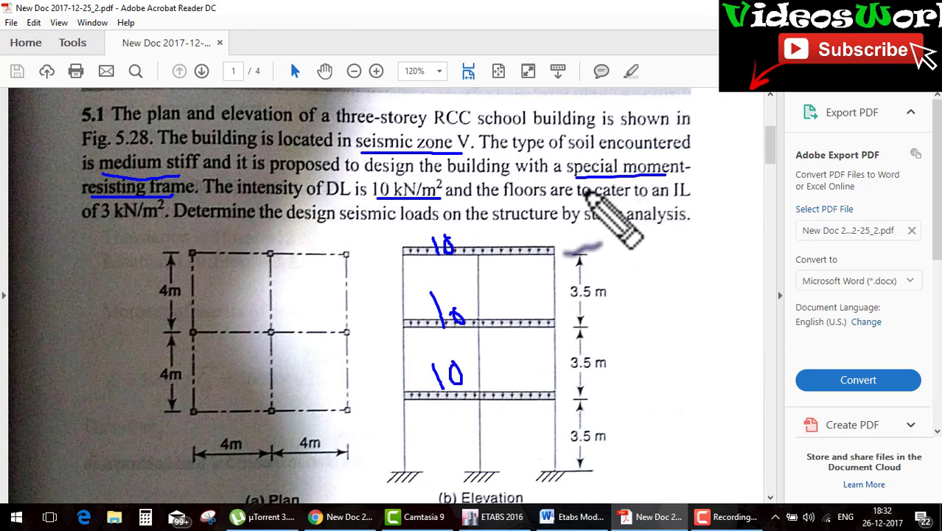
left_click_drag(507, 369, 517, 386)
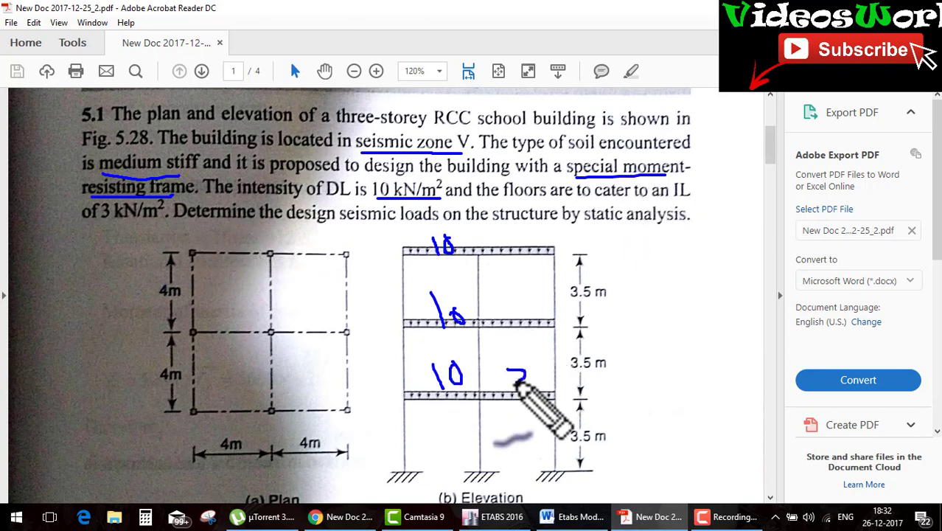
left_click_drag(505, 300, 515, 325)
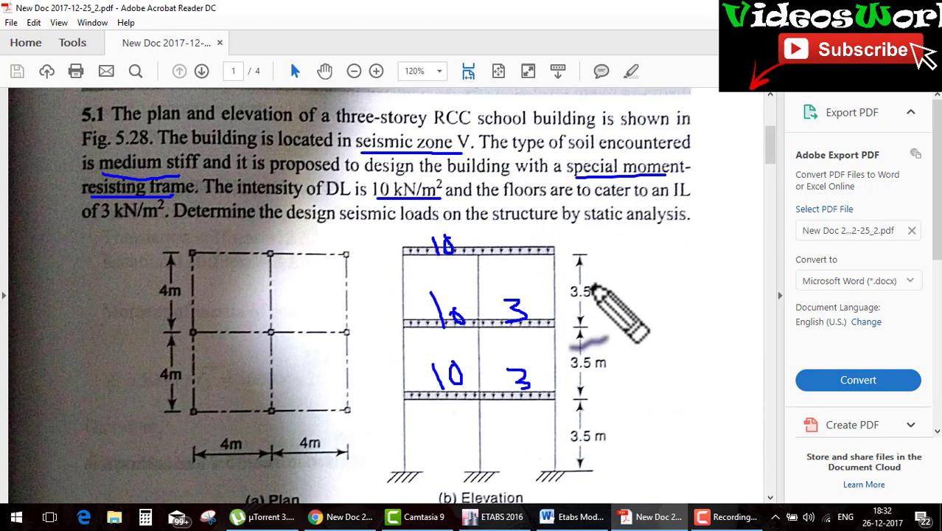
left_click_drag(588, 304, 598, 402)
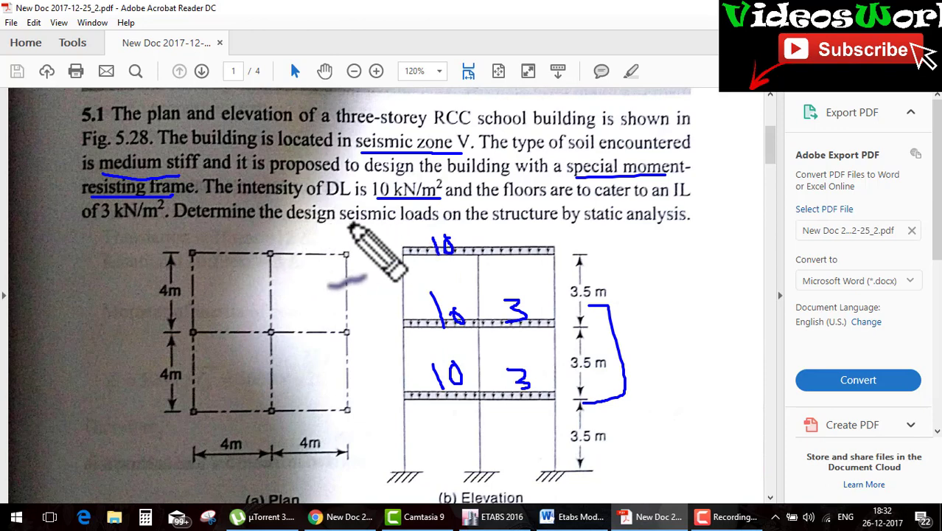
left_click_drag(302, 230, 654, 229)
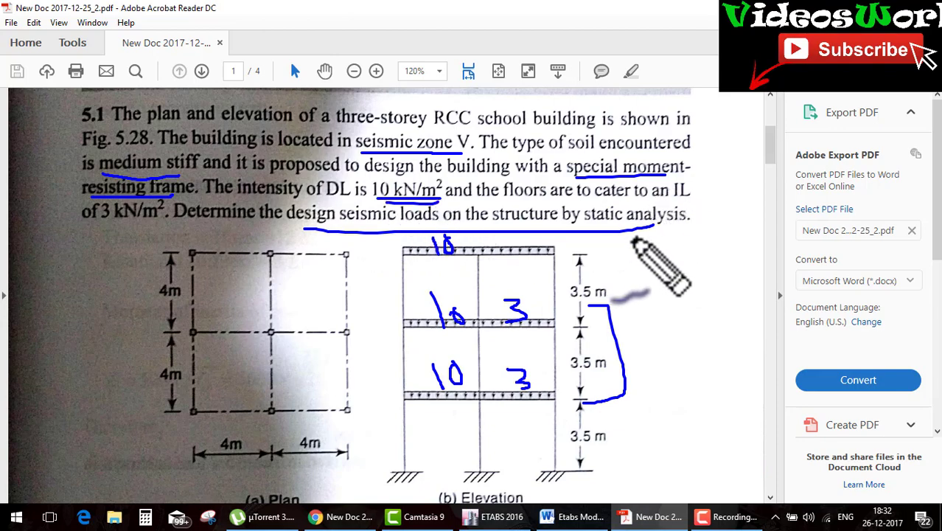
Clear the ink and scroll down to the Solution on page 2
key("Escape")
scroll(631, 231, "down", 3)
scroll(631, 231, "down", 2)
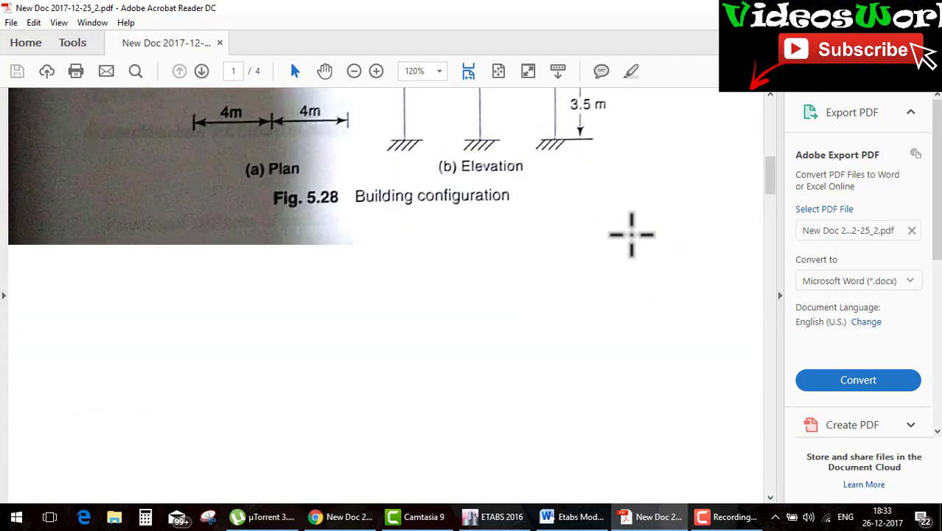
scroll(630, 232, "down", 4)
scroll(631, 231, "down", 3)
scroll(631, 231, "down", 1)
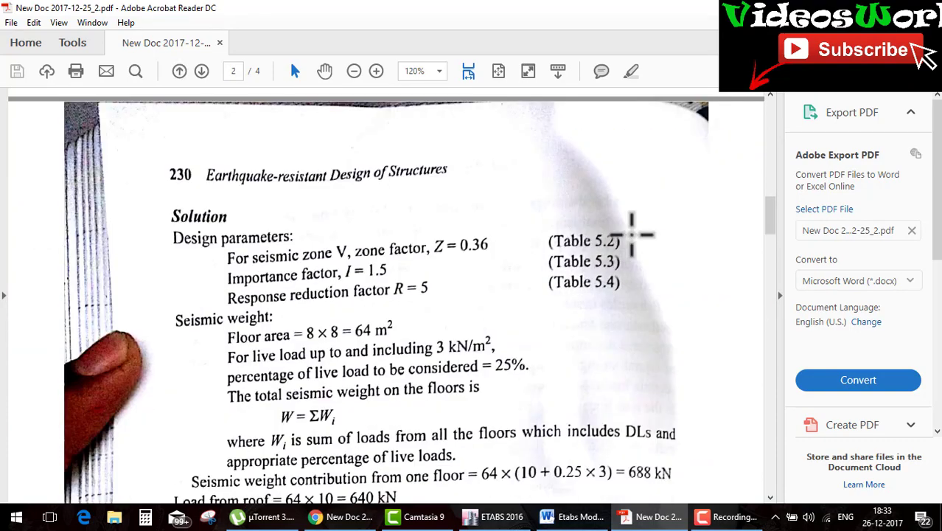
scroll(631, 234, "down", 1)
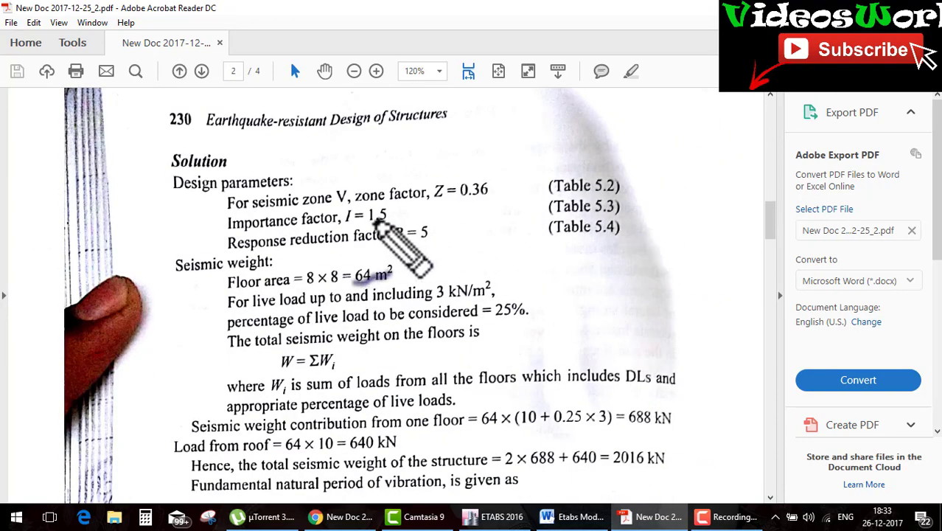
Link zone V to Z = 0.36, underline Importance factor and bracket the design parameters
mouse_move(287, 207)
left_mouse_down()
mouse_move(361, 209)
mouse_move(457, 179)
mouse_move(462, 163)
left_mouse_up()
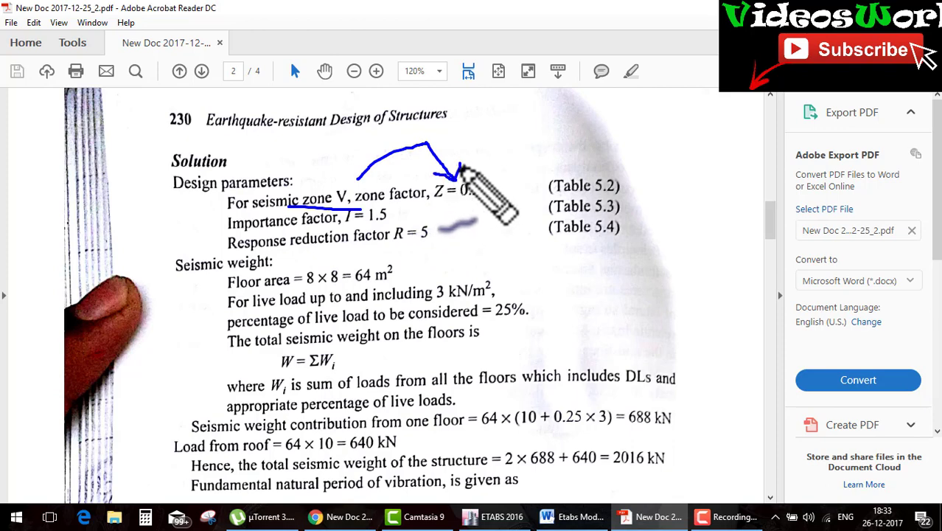
left_click_drag(228, 230, 352, 233)
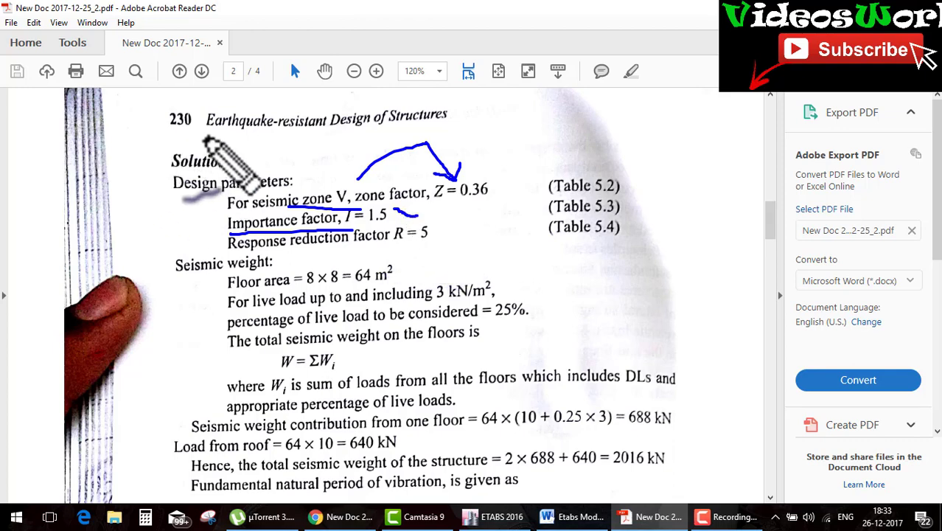
left_click_drag(201, 138, 193, 377)
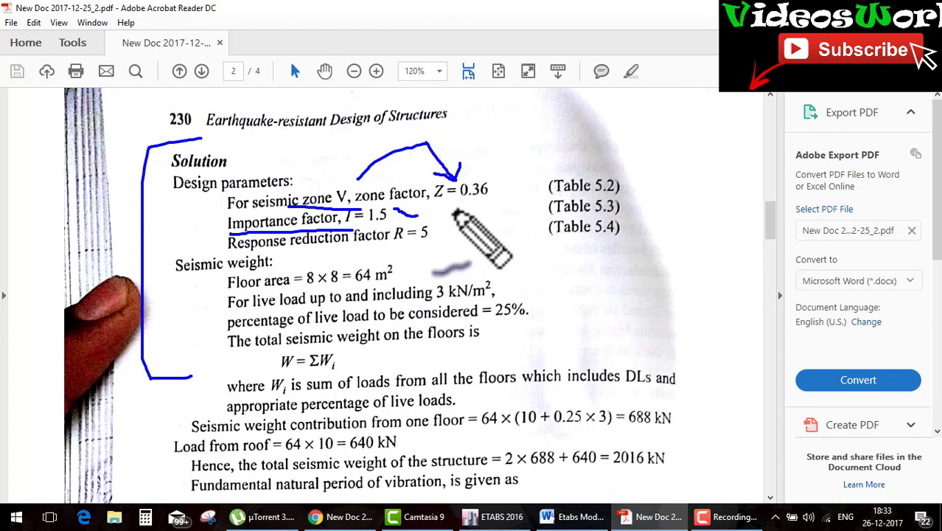
mouse_move(440, 225)
left_mouse_down()
mouse_move(455, 258)
mouse_move(471, 255)
left_mouse_up()
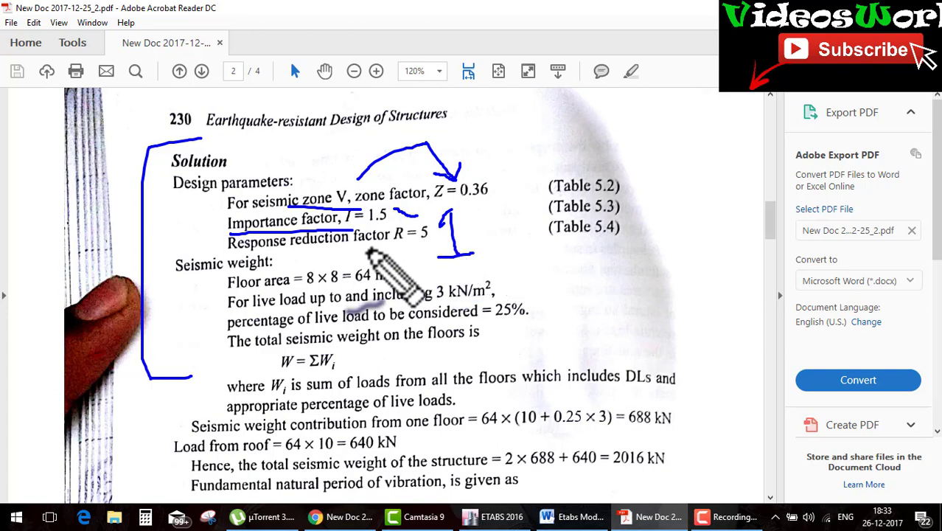
Clear the ink, underline factor R and bracket the 4 m spans in Fig. 5.28
key("Escape")
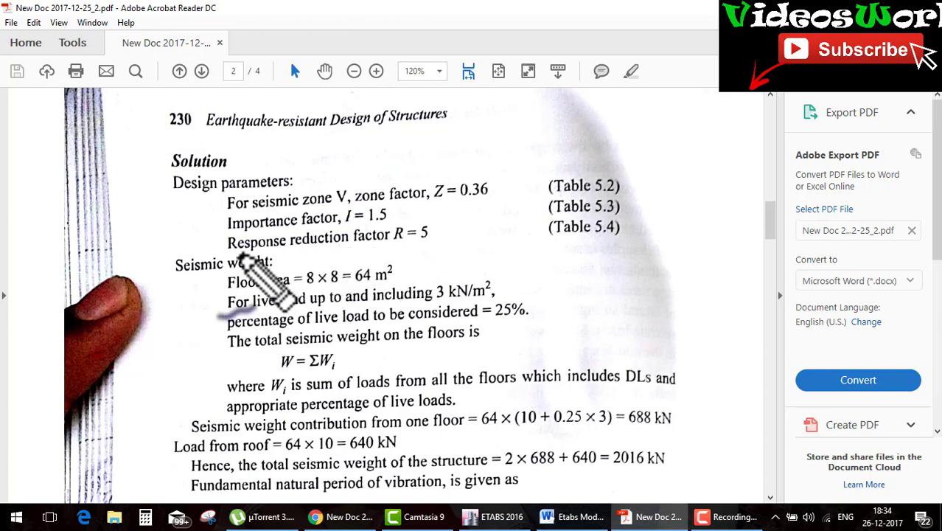
mouse_move(229, 252)
left_mouse_down()
mouse_move(422, 223)
mouse_move(219, 246)
left_mouse_up()
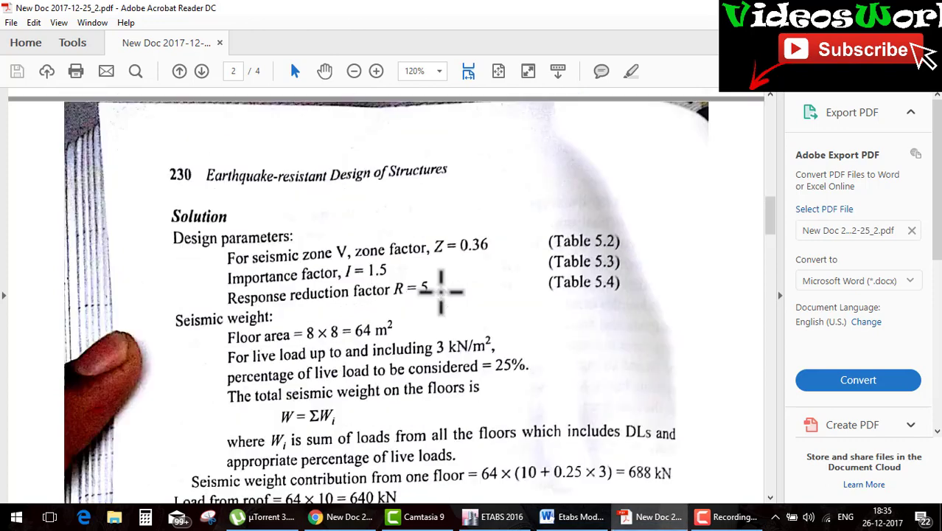
scroll(421, 284, "up", 5)
scroll(434, 298, "up", 3)
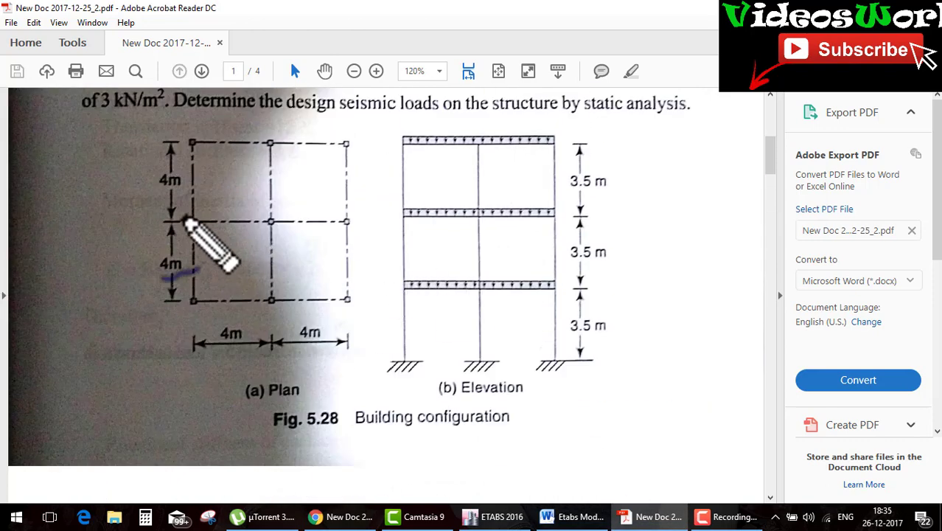
left_click_drag(153, 181, 159, 267)
left_click_drag(229, 350, 233, 355)
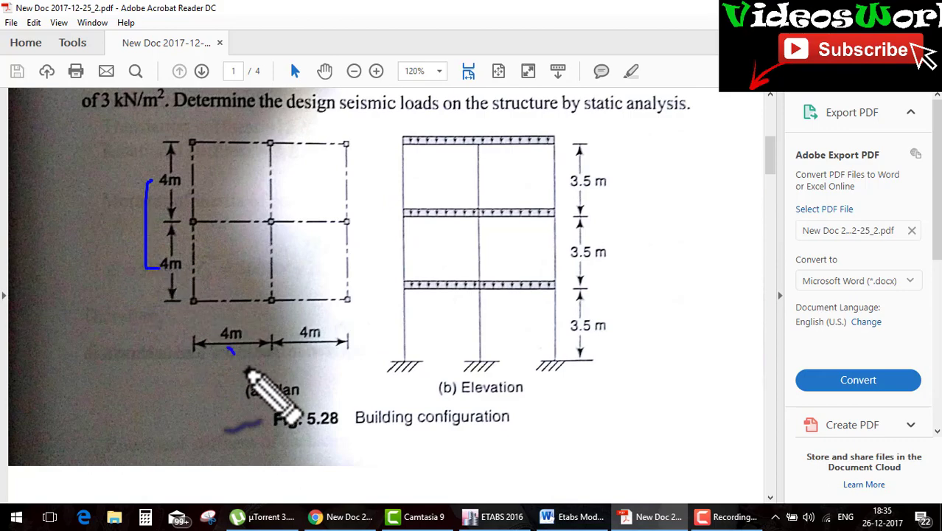
scroll(376, 333, "down", 5)
Tick the 64 m² floor area, 3 kN/m² live load and 25% live load share, and underline W = ΣWi
scroll(378, 336, "down", 3)
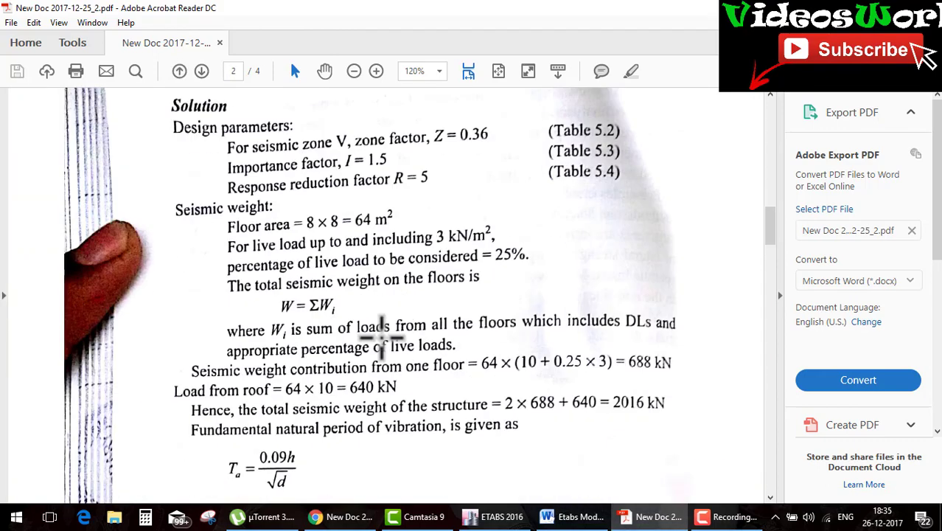
left_click_drag(400, 215, 492, 188)
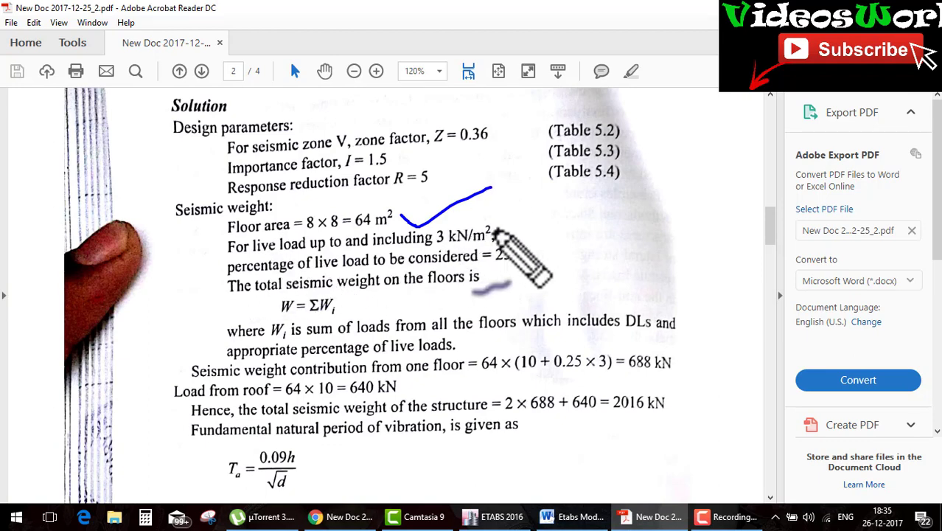
left_click_drag(494, 233, 549, 212)
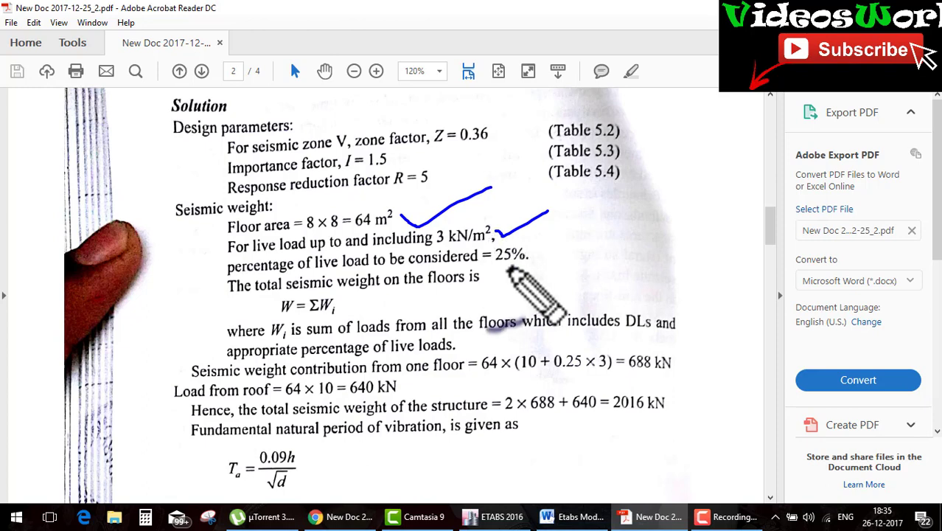
left_click_drag(492, 269, 635, 216)
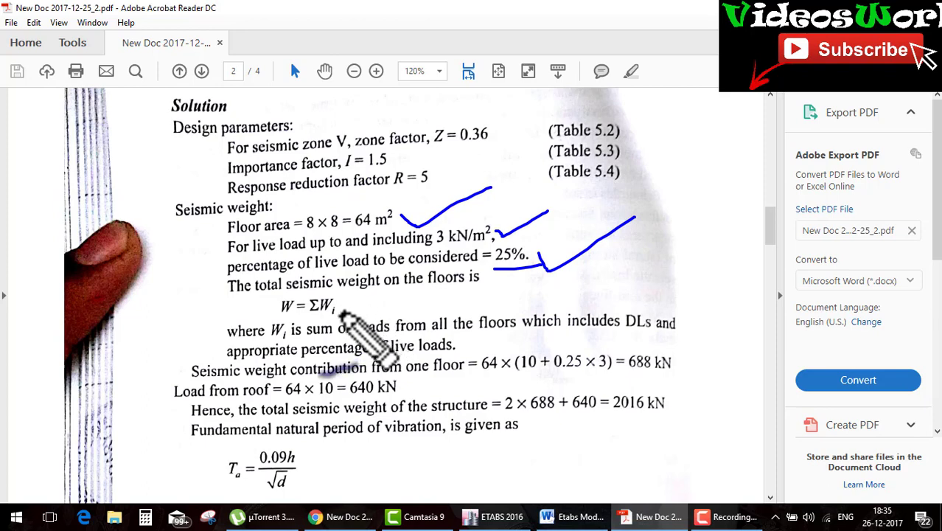
mouse_move(335, 309)
left_mouse_down()
mouse_move(393, 299)
mouse_move(409, 281)
left_mouse_up()
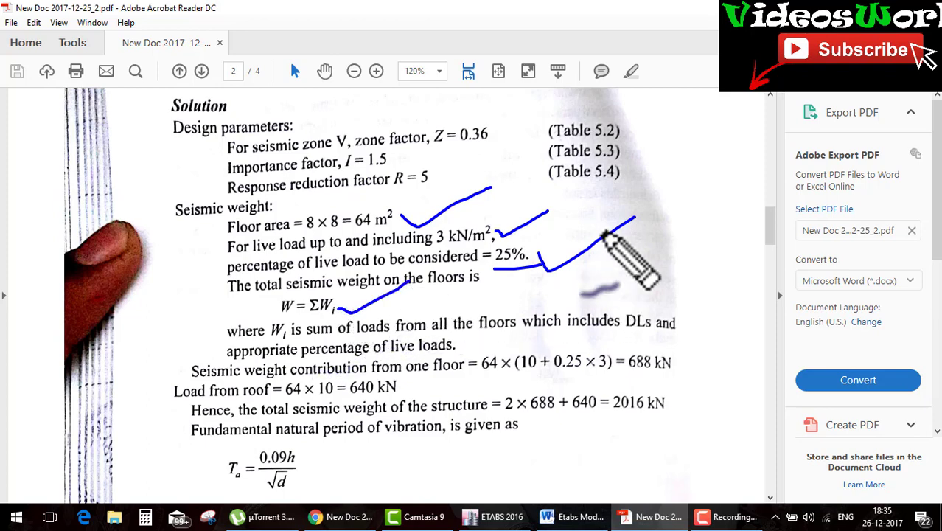
Add a circled 10 kN note, underline 64, 10 and 0.25, and circle 640 kN and 2016 kN
mouse_move(617, 184)
left_mouse_down()
mouse_move(624, 206)
mouse_move(639, 190)
mouse_move(679, 191)
left_mouse_up()
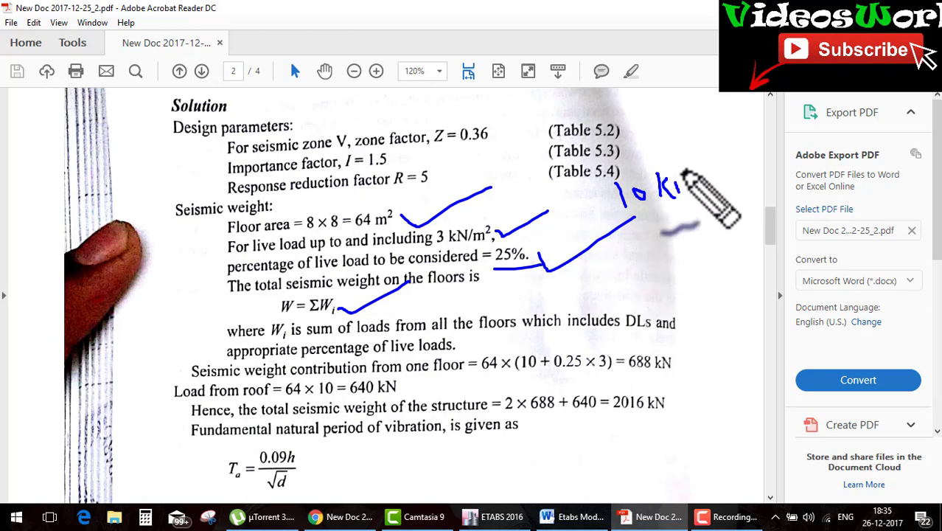
left_click_drag(644, 183, 667, 195)
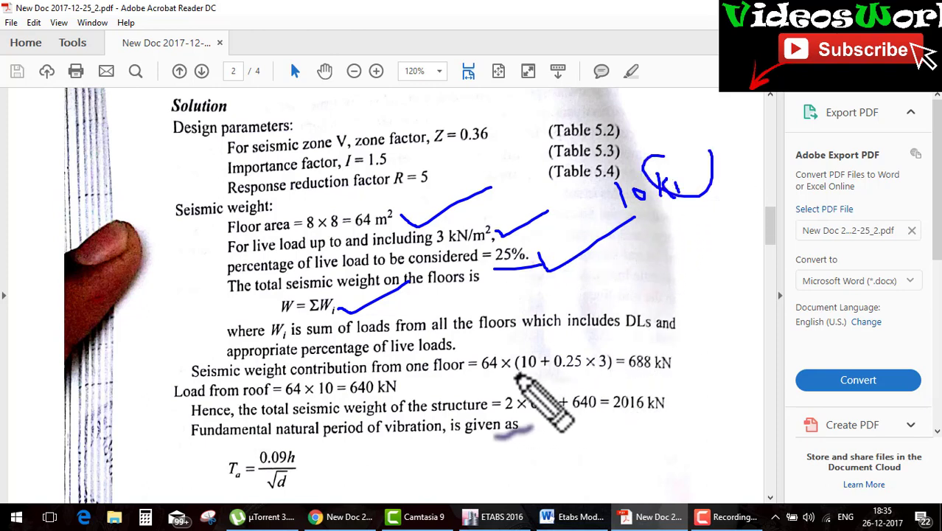
left_click_drag(482, 376, 577, 372)
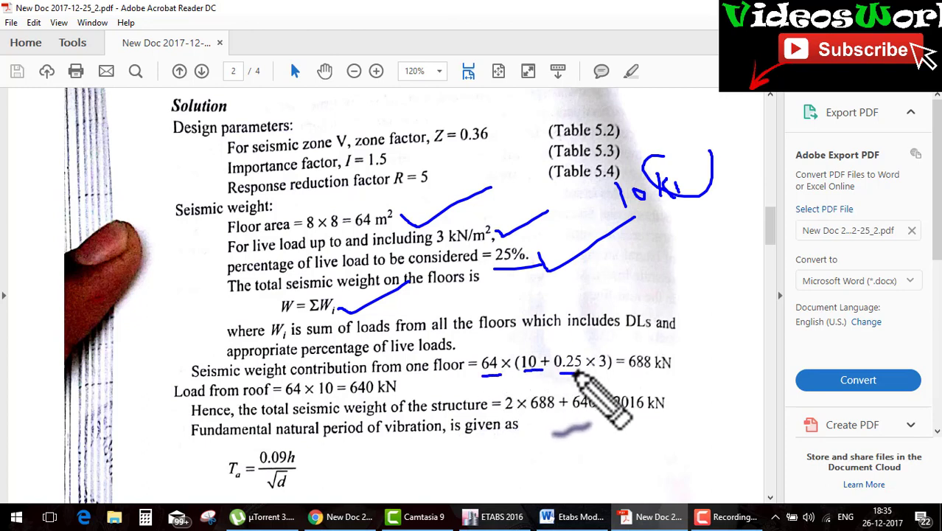
mouse_move(681, 350)
left_mouse_down()
mouse_move(638, 345)
mouse_move(653, 347)
left_mouse_up()
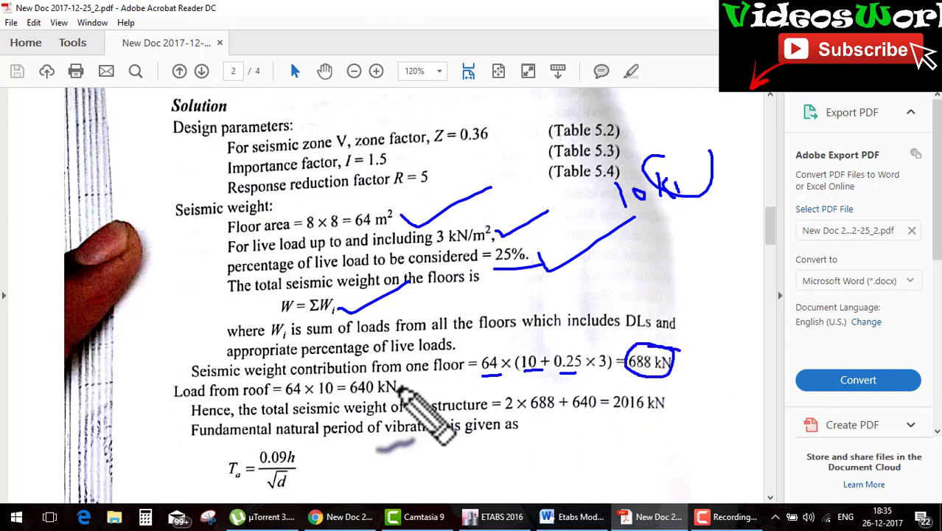
left_click_drag(406, 385, 402, 384)
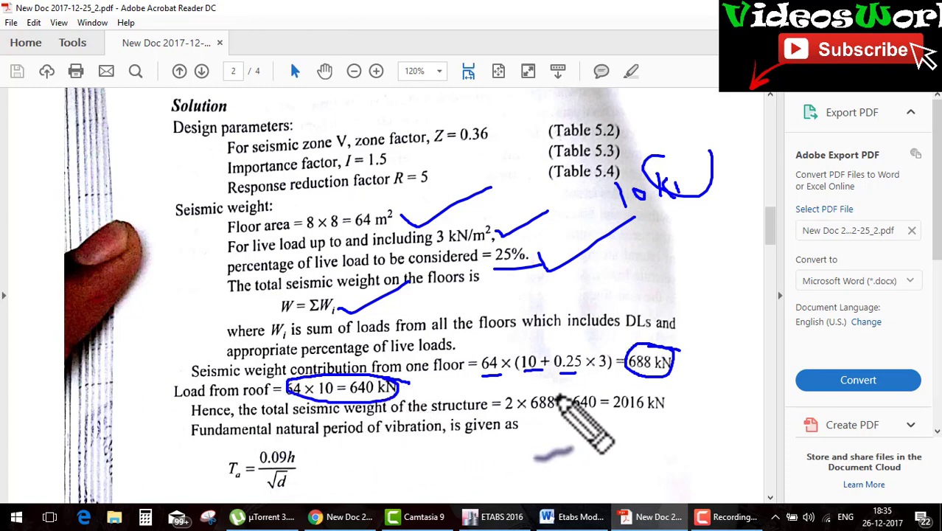
left_click_drag(683, 402, 499, 381)
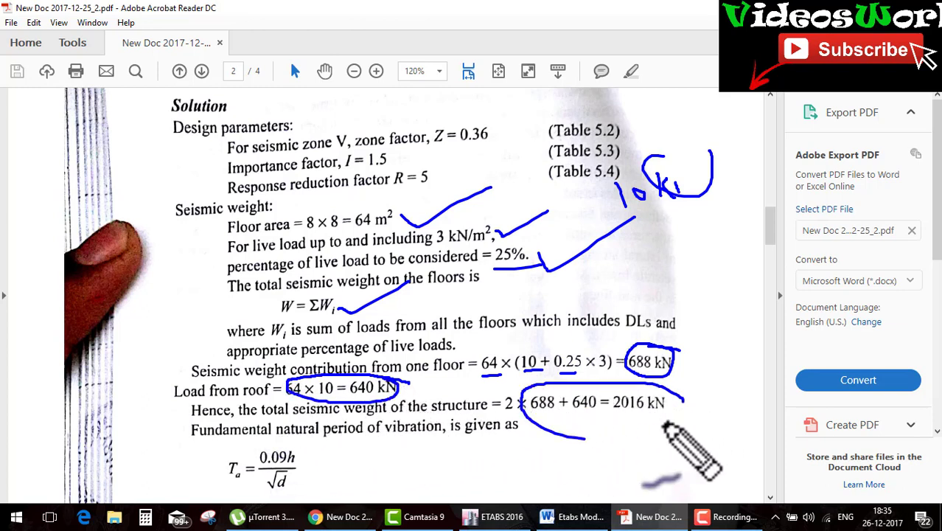
Underline h and d in the period formula and the 0.334s period result
scroll(522, 322, "down", 4)
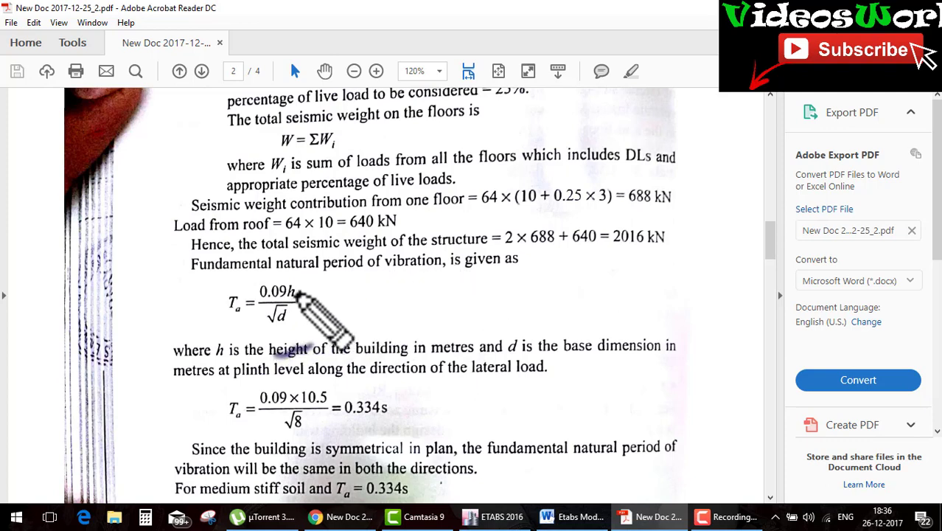
left_click_drag(297, 292, 360, 277)
left_click_drag(292, 321, 367, 309)
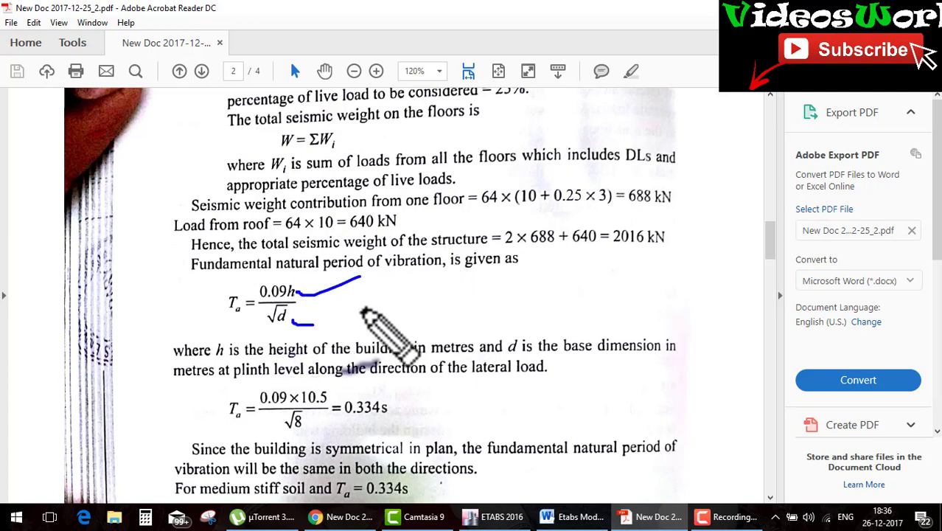
left_click_drag(352, 419, 389, 417)
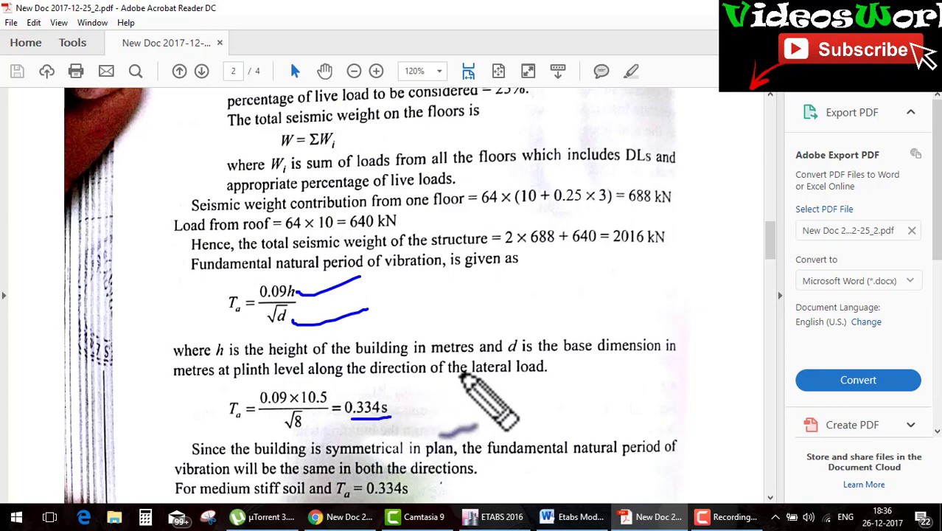
Mark the Sa/g term, circle Sa/g = 2.5, and underline Ta = 0.334s for medium stiff soil
scroll(469, 372, "down", 3)
scroll(467, 368, "down", 3)
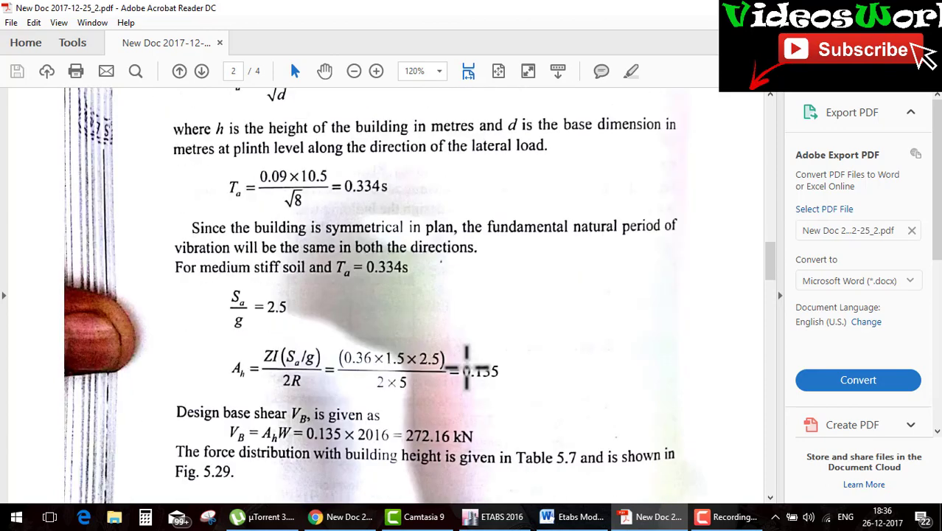
left_click_drag(313, 383, 349, 375)
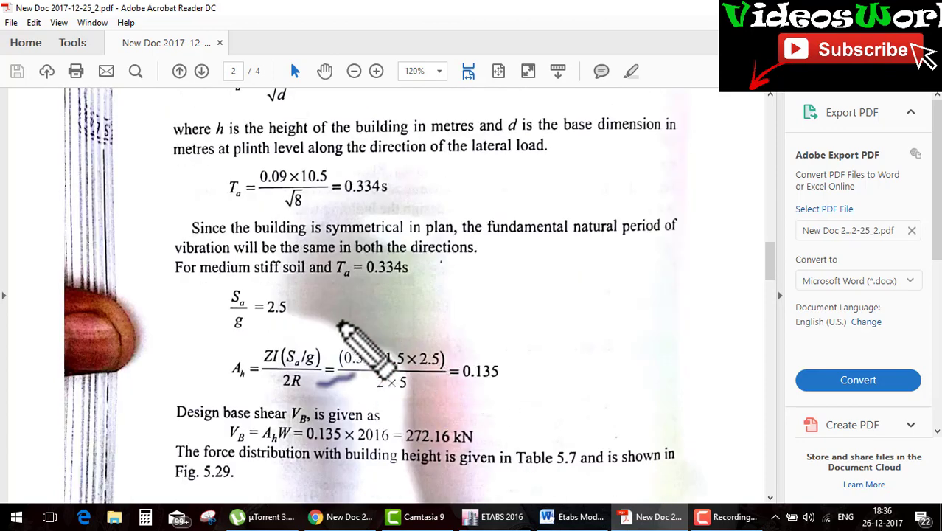
left_click_drag(273, 363, 314, 356)
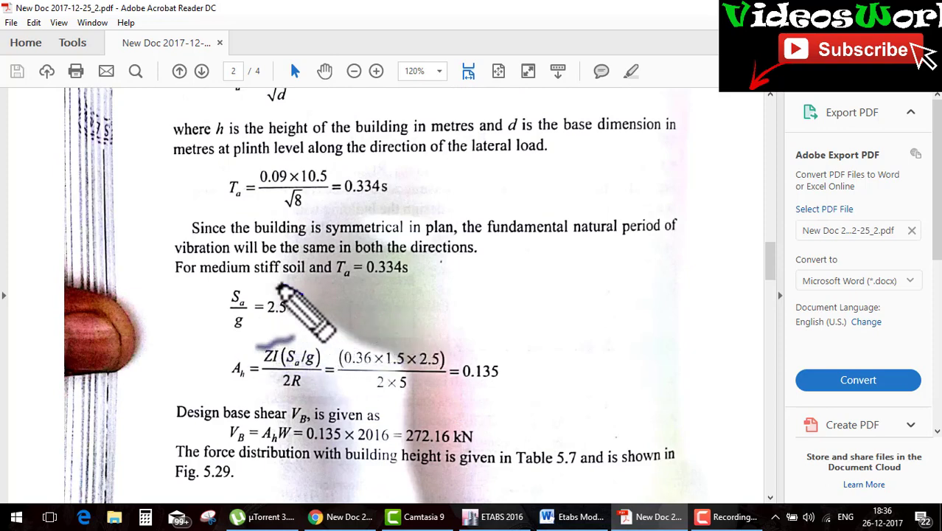
mouse_move(301, 295)
left_mouse_down()
mouse_move(210, 315)
mouse_move(246, 344)
left_mouse_up()
left_click_drag(375, 253, 340, 263)
left_click_drag(359, 199, 376, 198)
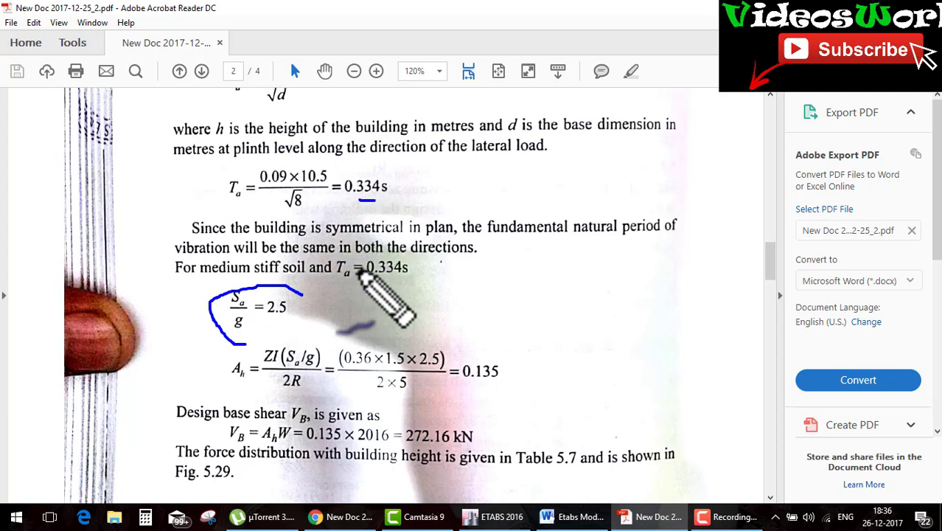
left_click_drag(337, 294, 377, 294)
left_click_drag(404, 339, 440, 331)
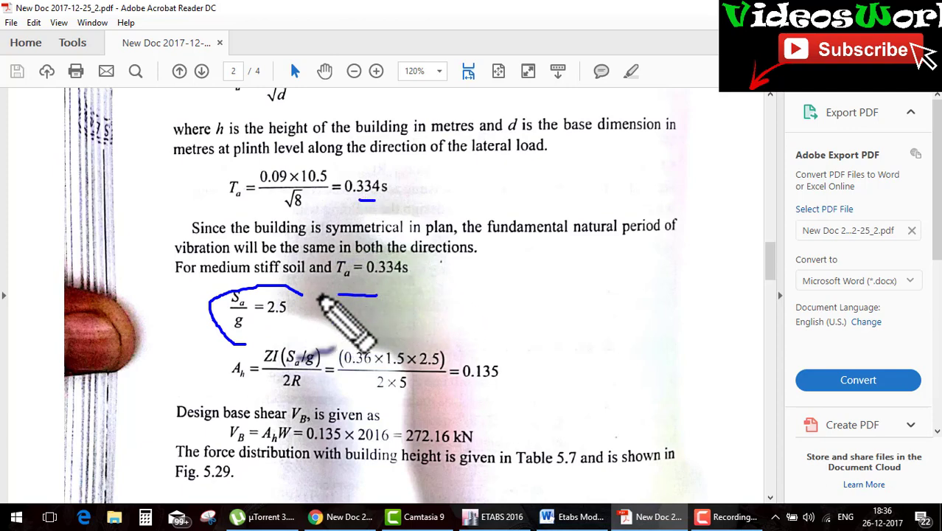
left_click_drag(209, 394, 235, 384)
left_click_drag(233, 336, 263, 332)
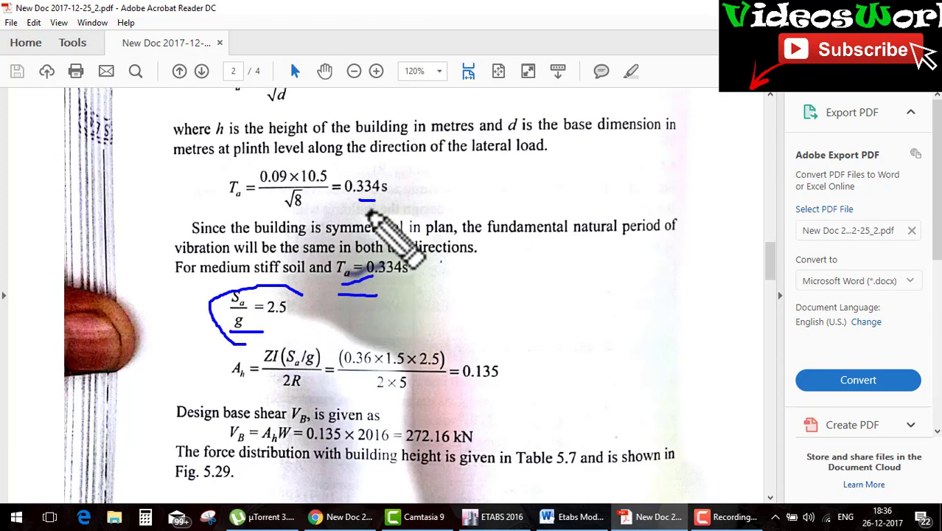
left_click_drag(341, 283, 372, 274)
left_click_drag(298, 382, 330, 377)
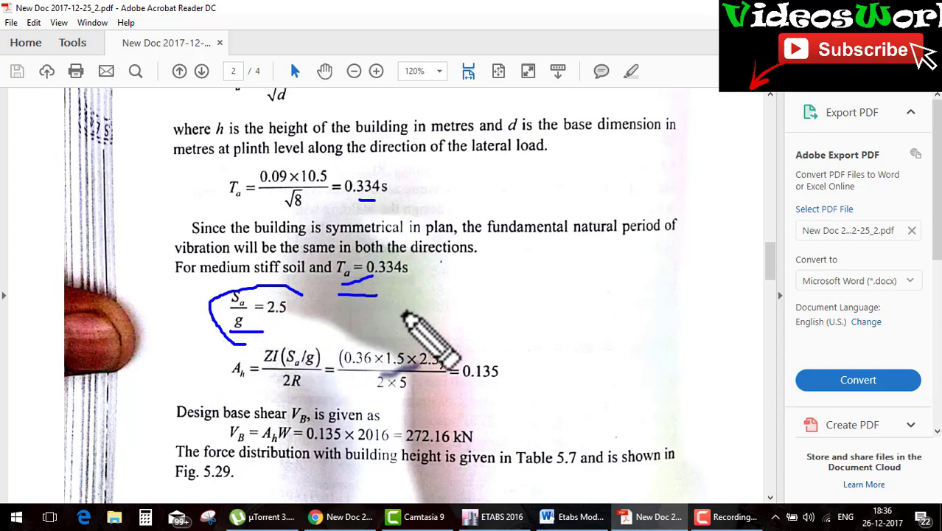
Outline A_h, circle Sa/g in its formula, and underline 2R and the 0.135 result
mouse_move(216, 385)
left_mouse_down()
mouse_move(255, 386)
mouse_move(241, 357)
mouse_move(218, 384)
left_mouse_up()
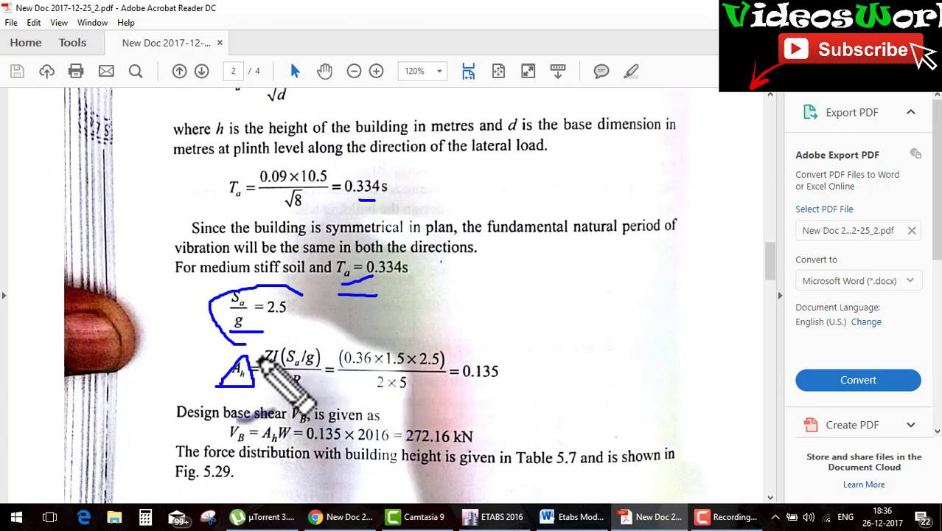
left_click_drag(262, 361, 311, 320)
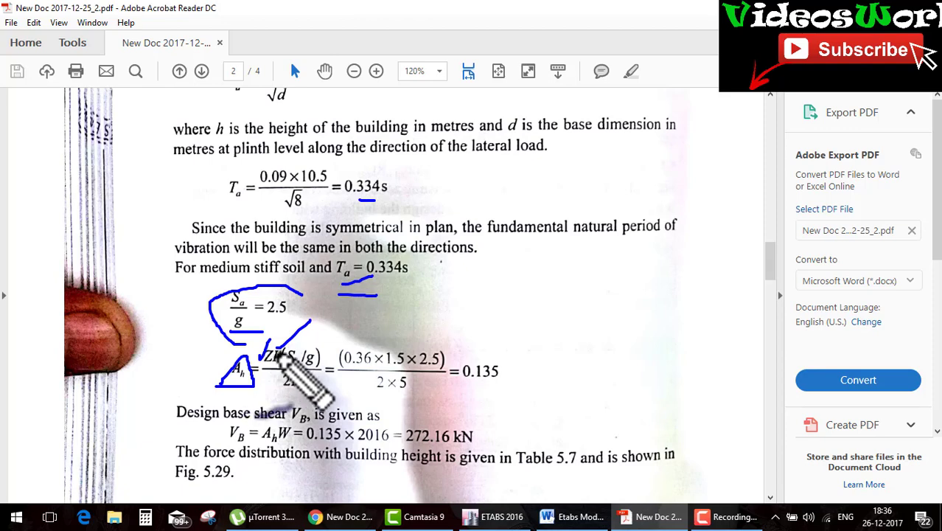
left_click_drag(301, 353, 315, 339)
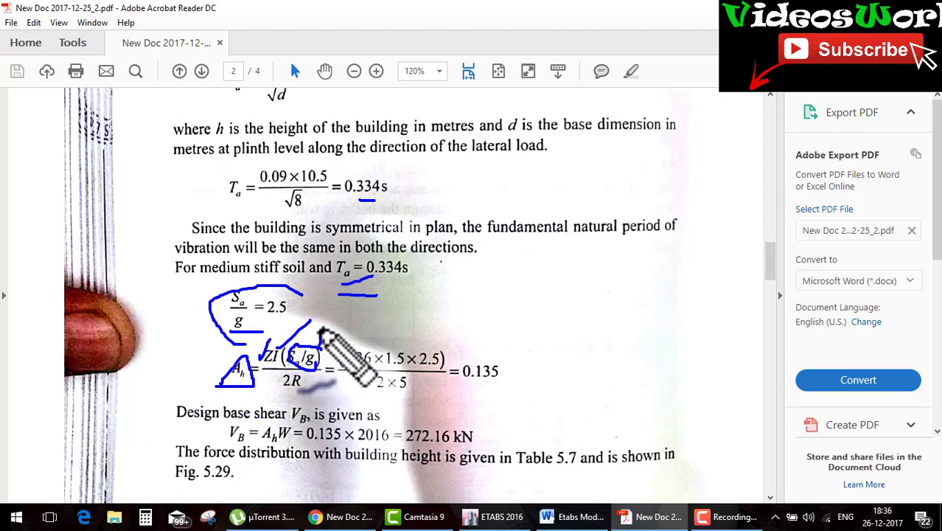
left_click_drag(283, 389, 316, 388)
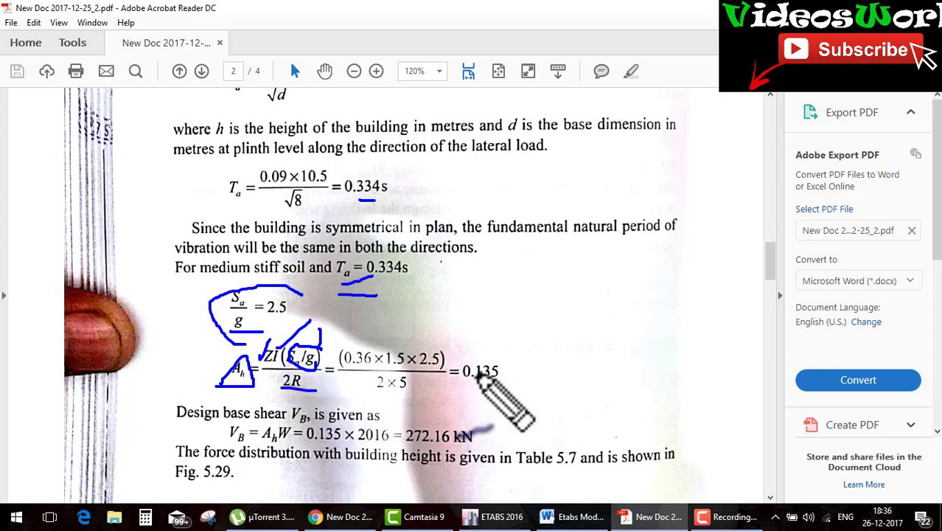
left_click_drag(457, 381, 502, 381)
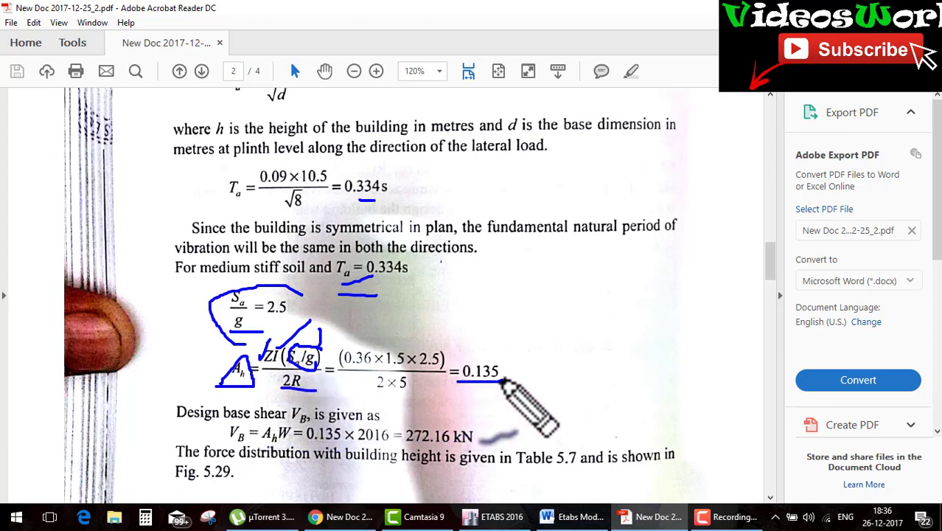
Clear the ink and sketch the building with lateral force arrows and a VB base shear arrow
key("Escape")
scroll(499, 377, "down", 2)
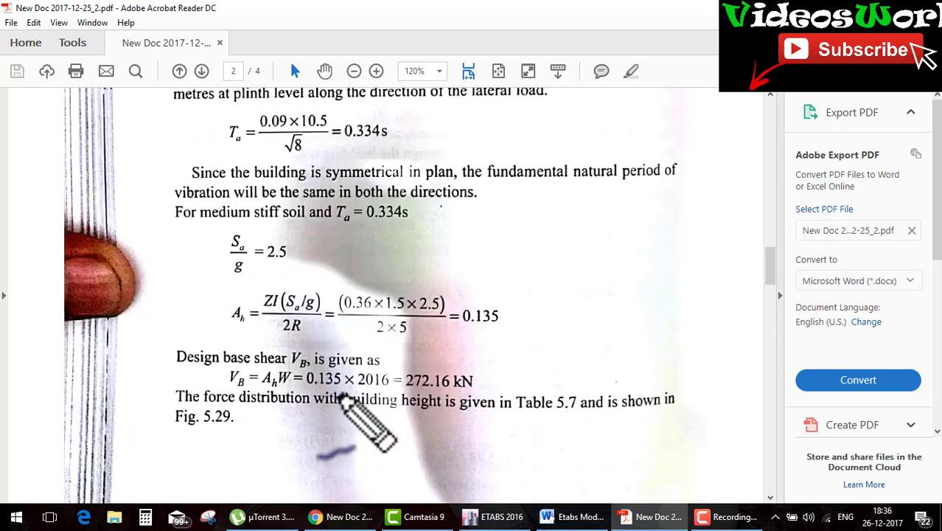
left_click_drag(274, 449, 313, 444)
mouse_move(492, 313)
left_mouse_down()
mouse_move(490, 234)
mouse_move(501, 317)
left_mouse_up()
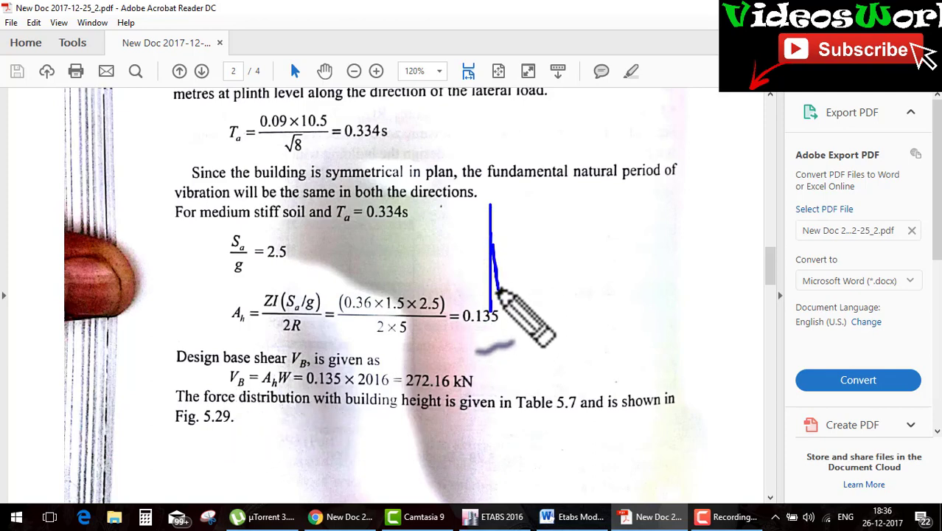
mouse_move(492, 206)
left_mouse_down()
mouse_move(558, 193)
mouse_move(501, 316)
left_mouse_up()
mouse_move(378, 217)
left_mouse_down()
mouse_move(475, 219)
mouse_move(451, 225)
left_mouse_up()
mouse_move(423, 256)
left_mouse_down()
mouse_move(450, 256)
mouse_move(447, 265)
mouse_move(490, 299)
mouse_move(472, 305)
left_mouse_up()
mouse_move(542, 324)
left_mouse_down()
mouse_move(547, 357)
mouse_move(637, 329)
left_mouse_up()
mouse_move(640, 291)
left_mouse_down()
mouse_move(670, 262)
mouse_move(685, 312)
left_mouse_up()
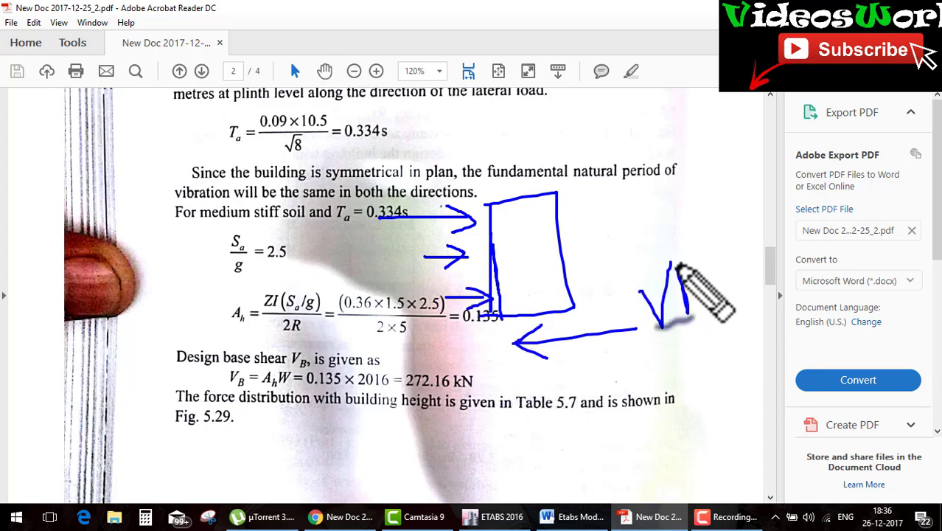
left_click_drag(676, 266, 677, 327)
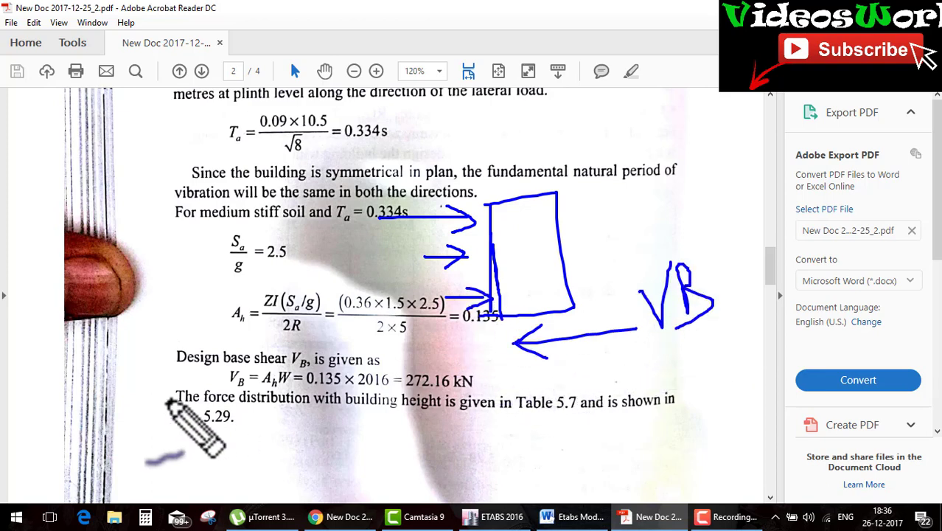
Clear the sketch, underline the A_h formula, and circle and tick the 272.16 kN base shear
key("e")
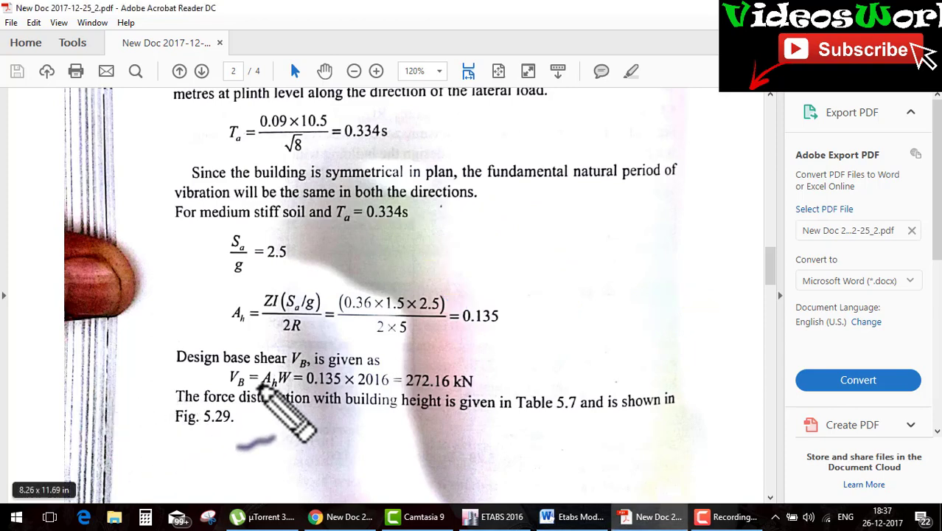
left_click_drag(226, 331, 288, 326)
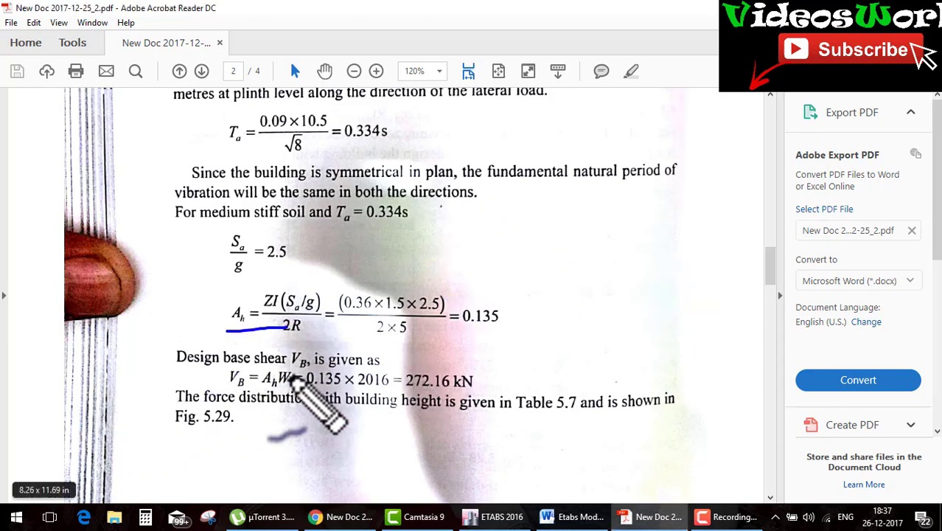
left_click_drag(285, 385, 318, 384)
mouse_move(483, 383)
left_mouse_down()
mouse_move(421, 359)
mouse_move(398, 394)
left_mouse_up()
mouse_move(484, 247)
left_mouse_down()
mouse_move(576, 244)
mouse_move(564, 257)
left_mouse_up()
left_click_drag(497, 369, 559, 356)
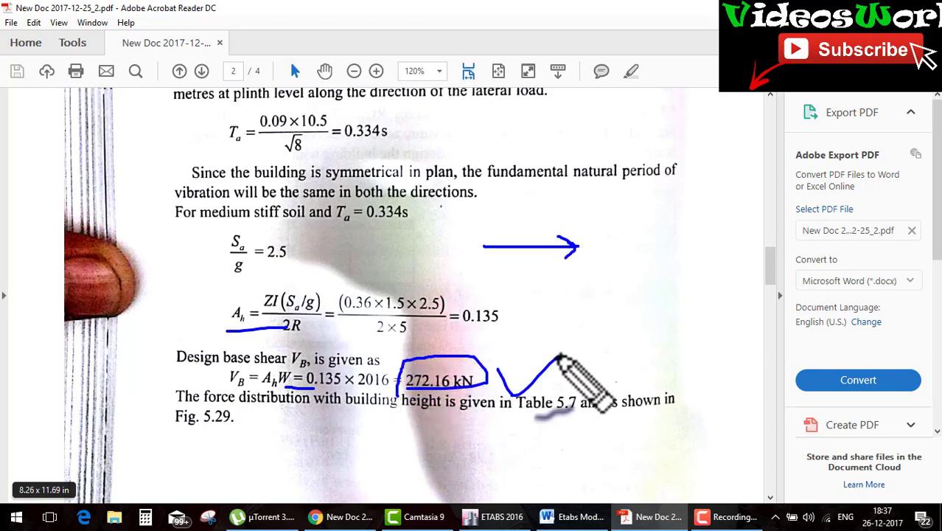
scroll(559, 354, "down", 2)
Underline storey 1 and its 3.5 height, circle the Wi hi² heading, and underline 8428 and 272.16
scroll(559, 353, "down", 5)
scroll(559, 354, "down", 4)
scroll(558, 354, "down", 1)
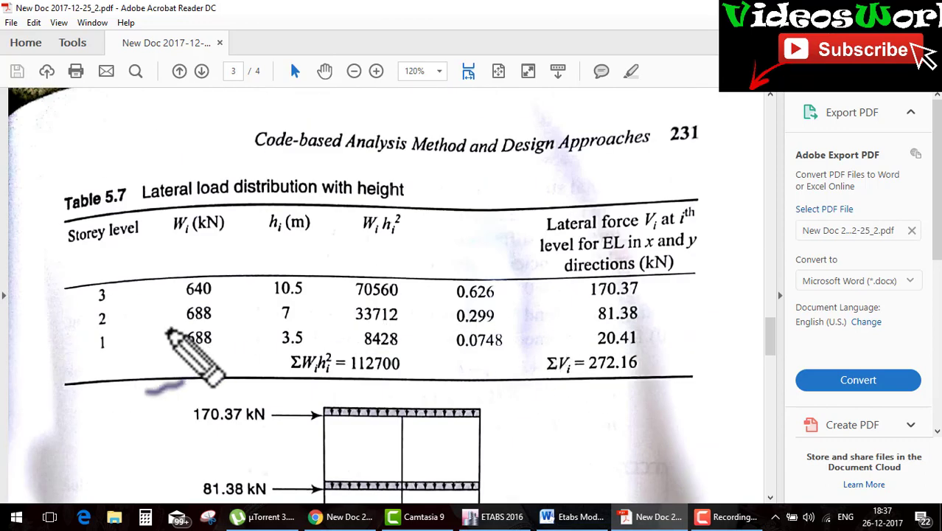
left_click_drag(94, 358, 213, 350)
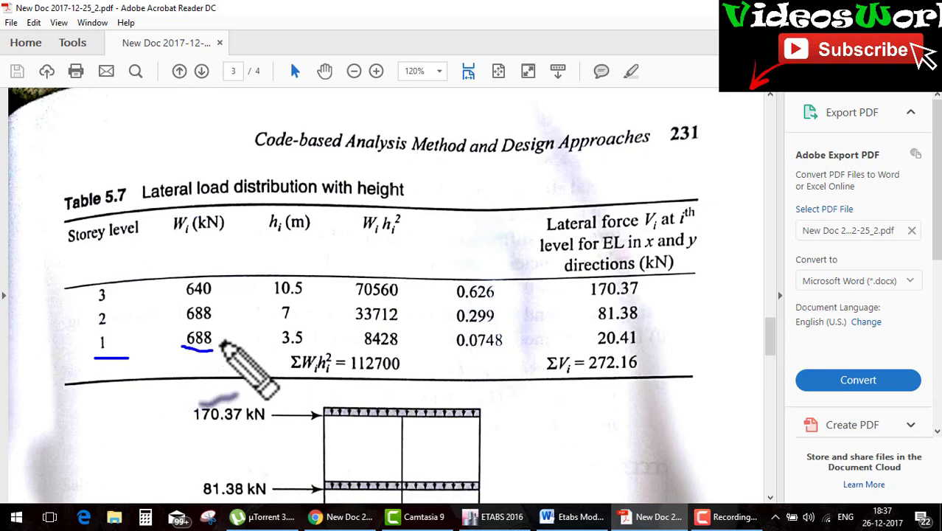
left_click_drag(282, 344, 310, 343)
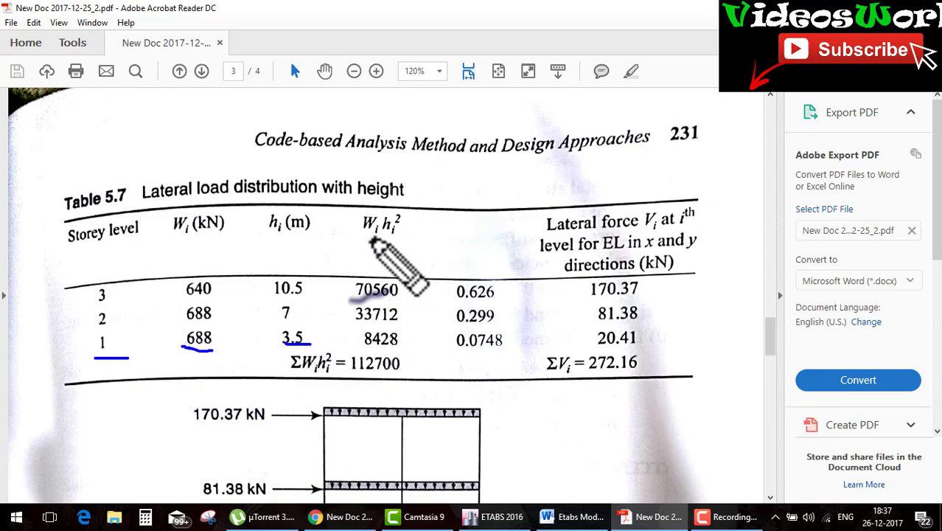
mouse_move(365, 237)
left_mouse_down()
mouse_move(373, 212)
mouse_move(369, 235)
left_mouse_up()
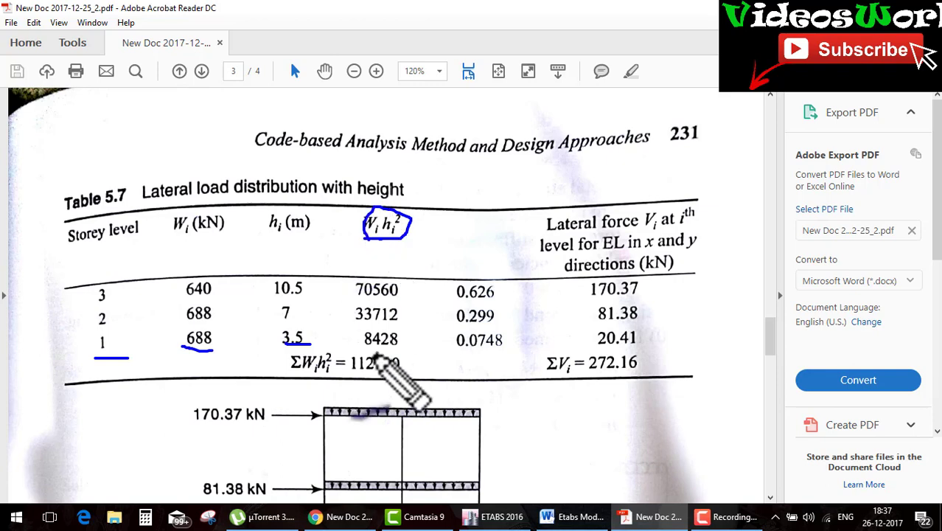
left_click_drag(354, 346, 376, 346)
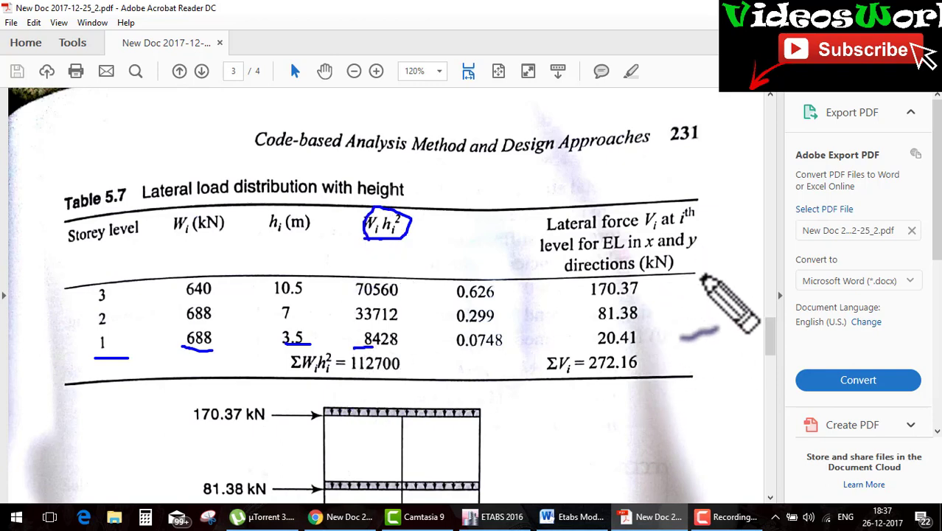
left_click_drag(580, 375, 647, 364)
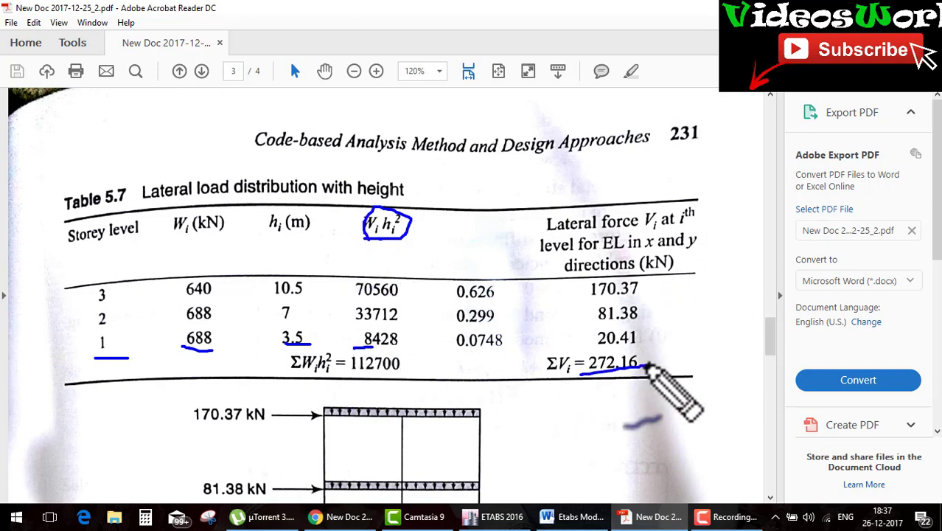
Tick the 81.38, 20.41 and 170.37 kN lateral forces, then clear the table's ink
left_click_drag(292, 342, 311, 343)
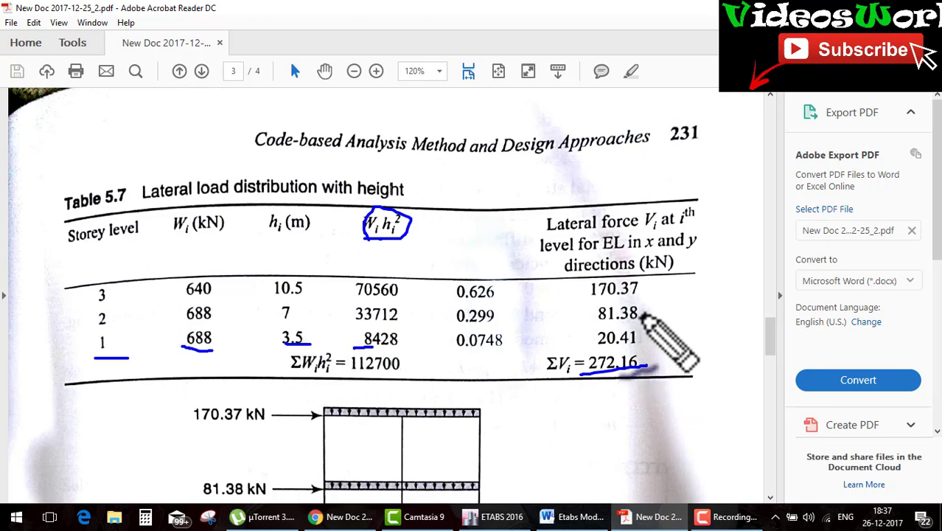
left_click_drag(641, 317, 713, 294)
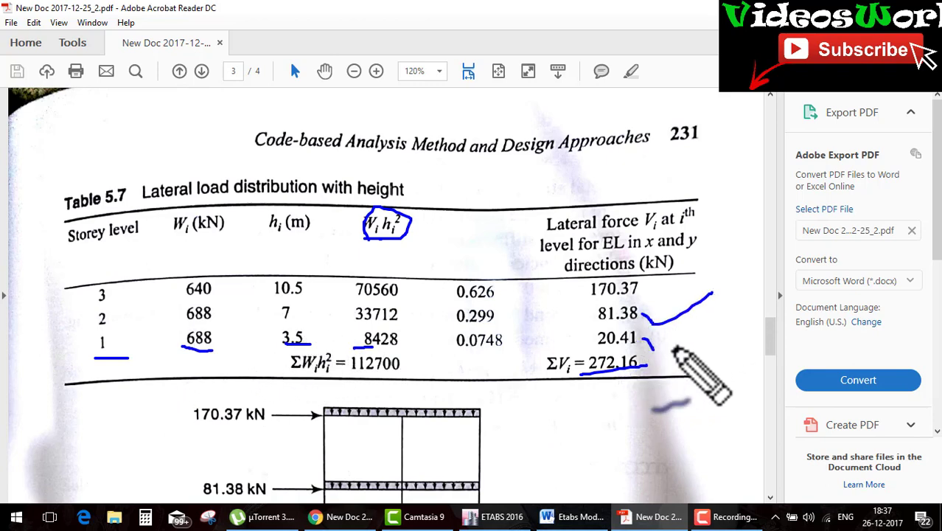
mouse_move(642, 338)
left_mouse_down()
mouse_move(695, 336)
mouse_move(712, 295)
left_mouse_up()
left_click_drag(650, 284, 712, 281)
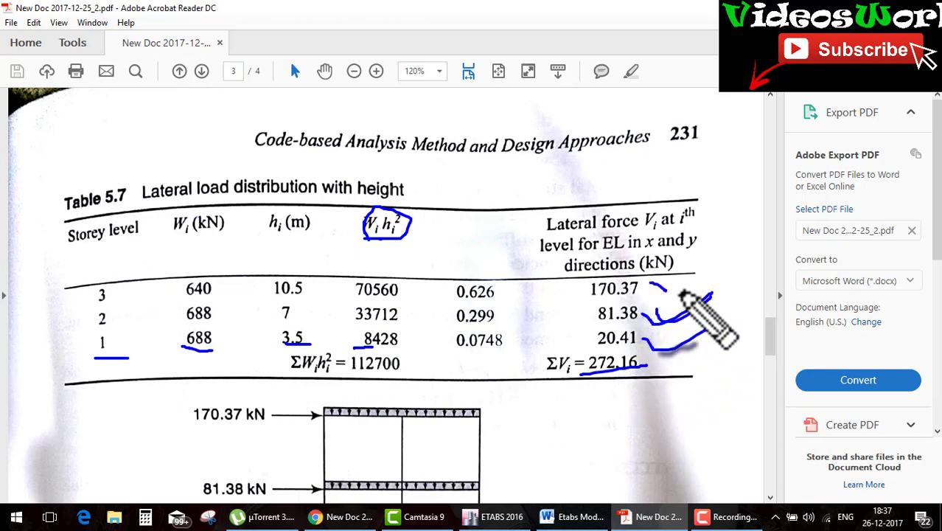
left_click_drag(695, 336, 711, 326)
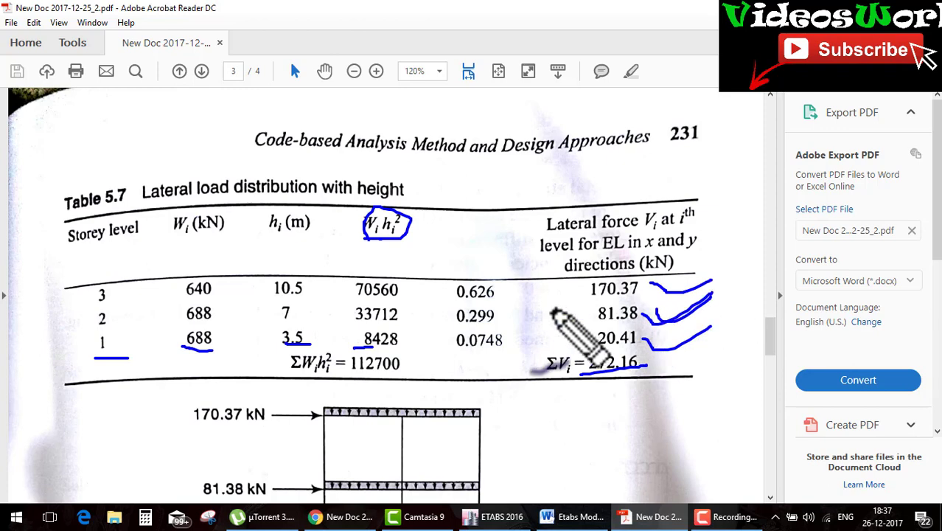
key("Escape")
scroll(551, 310, "down", 3)
Loop the three storey force arrows, clear that ink, and bring Fig. 5.29 back into view
scroll(551, 307, "down", 3)
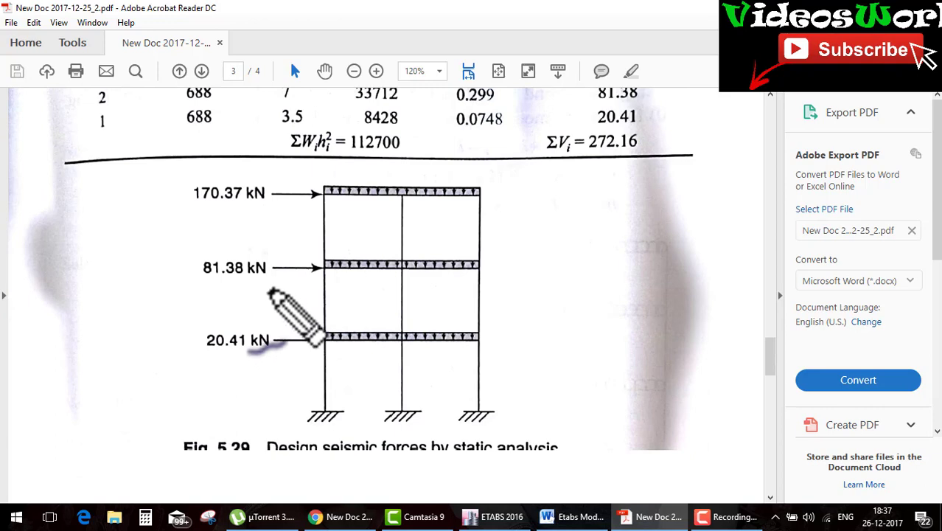
mouse_move(174, 187)
left_mouse_down()
mouse_move(210, 369)
mouse_move(312, 338)
mouse_move(219, 162)
left_mouse_up()
key("ctrl+shift+d")
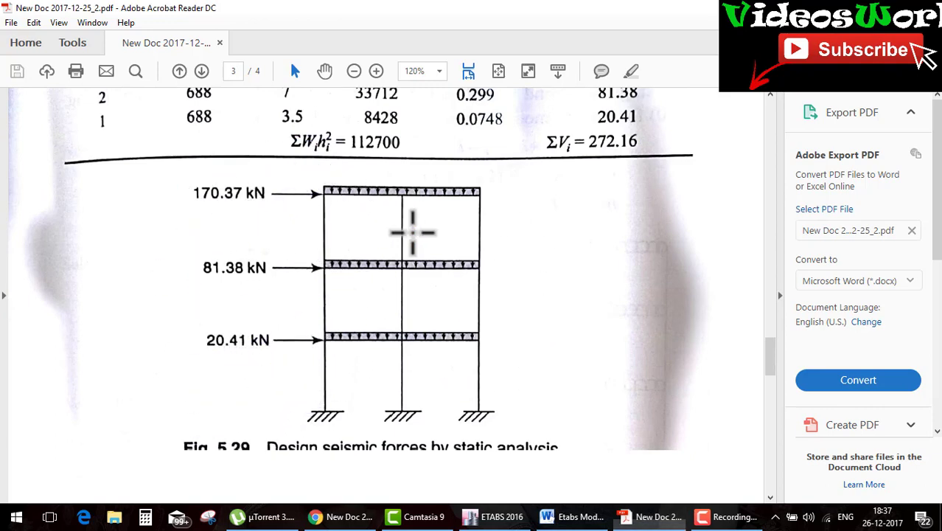
scroll(413, 244, "down", 5)
scroll(447, 247, "down", 5)
scroll(446, 236, "up", 2)
scroll(447, 244, "up", 3)
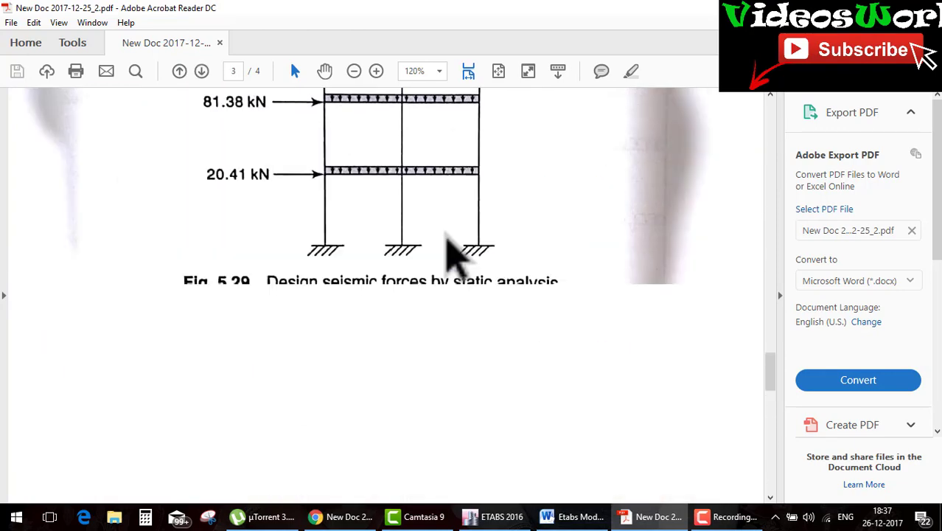
scroll(457, 239, "up", 1)
scroll(464, 232, "up", 1)
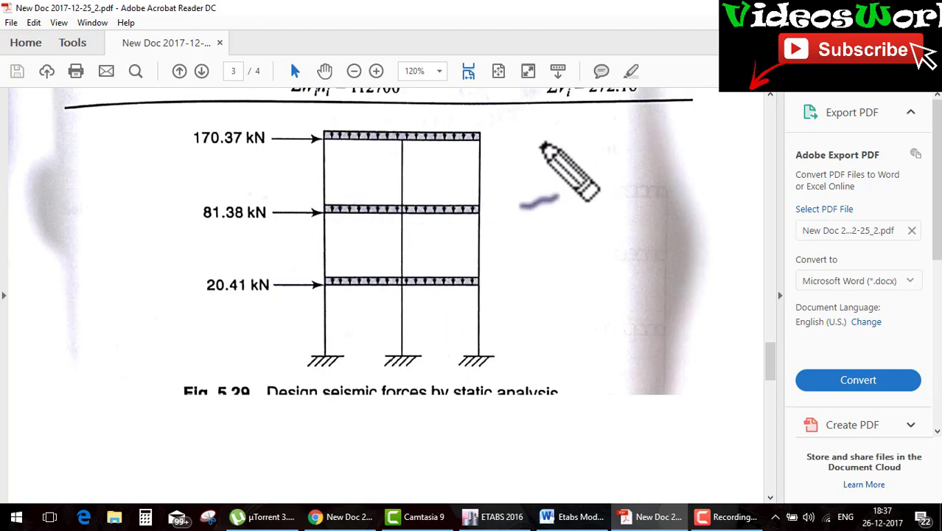
Sketch a fixed-base stick model beside the frame with lumped masses M1, M2 and M3
mouse_move(553, 130)
left_mouse_down()
mouse_move(530, 144)
mouse_move(548, 209)
mouse_move(544, 264)
mouse_move(533, 266)
mouse_move(554, 273)
mouse_move(543, 337)
mouse_move(582, 340)
mouse_move(549, 359)
left_mouse_up()
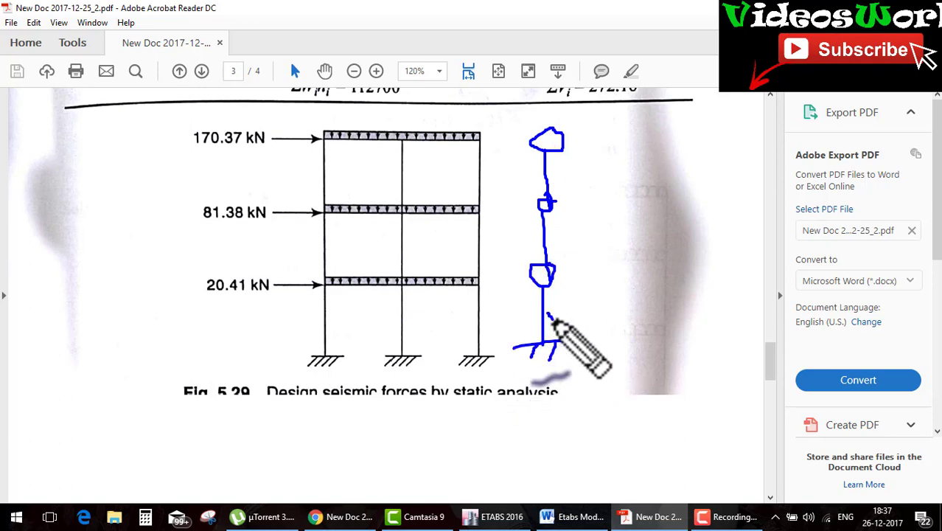
left_click_drag(548, 314, 603, 300)
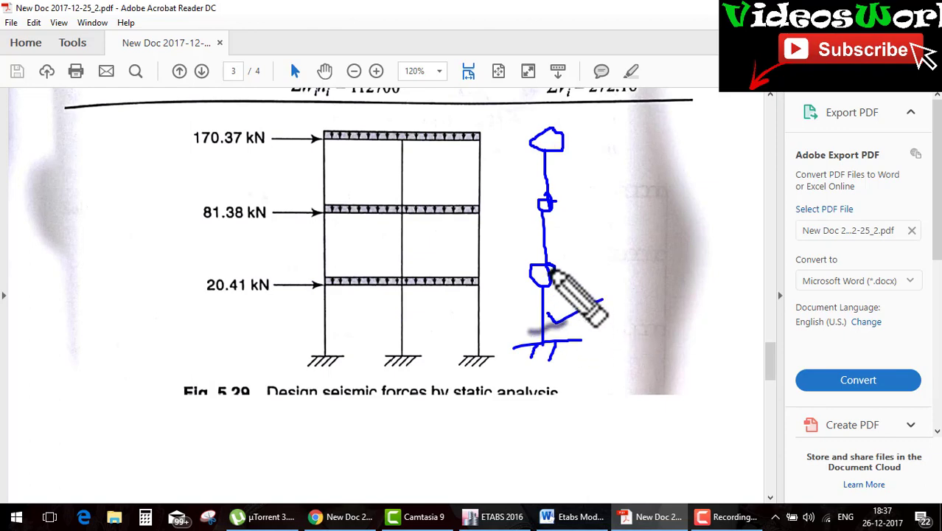
left_click_drag(579, 276, 609, 272)
mouse_move(570, 178)
left_mouse_down()
mouse_move(572, 219)
mouse_move(634, 211)
left_mouse_up()
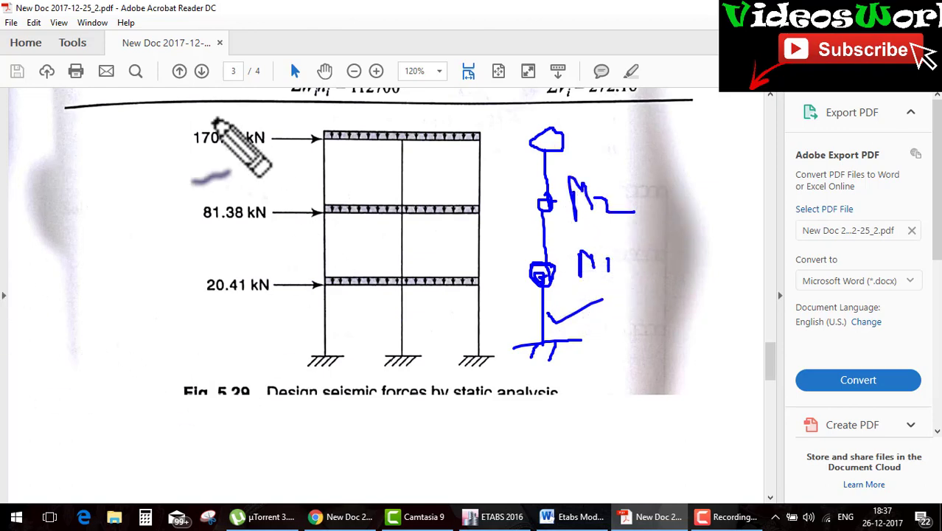
mouse_move(582, 129)
left_mouse_down()
mouse_move(585, 156)
mouse_move(625, 166)
left_mouse_up()
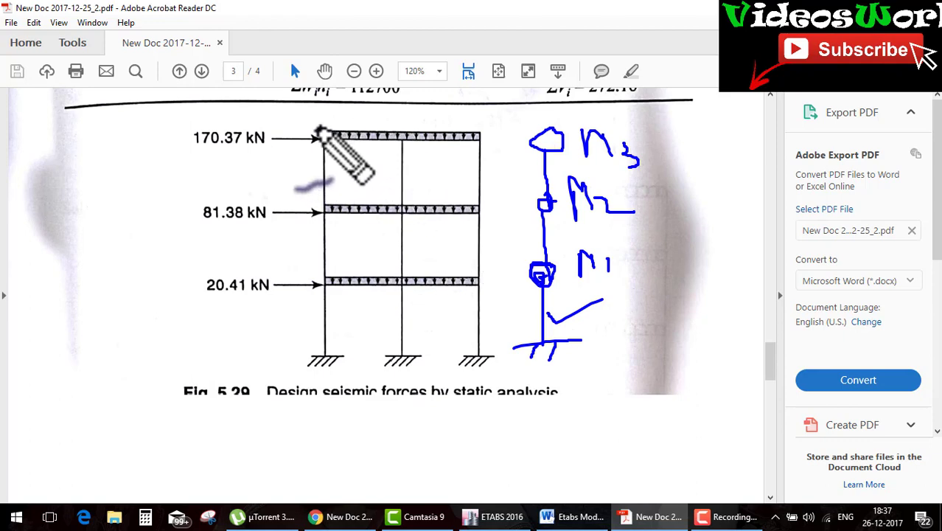
Circle the top, middle and bottom floor beams and underline the 20.41 and 81.38 kN forces
left_click_drag(324, 136, 371, 138)
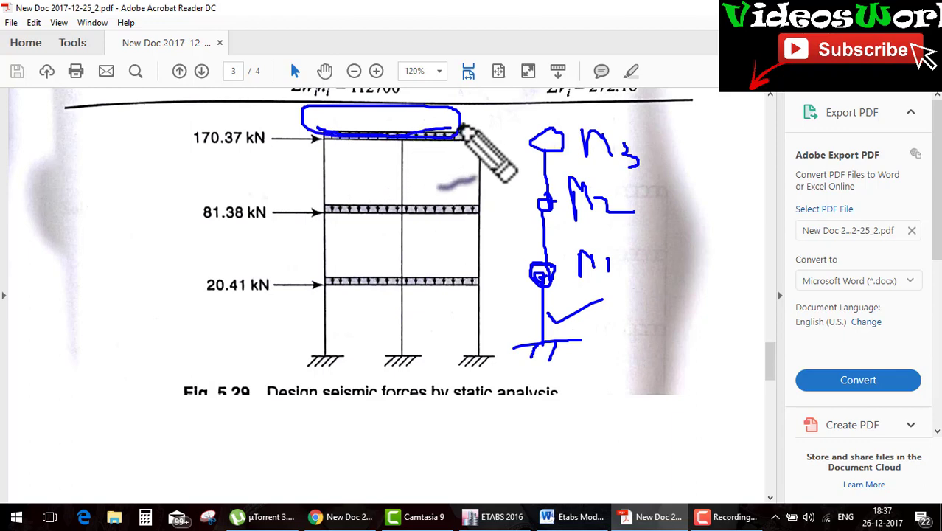
left_click_drag(483, 122, 317, 133)
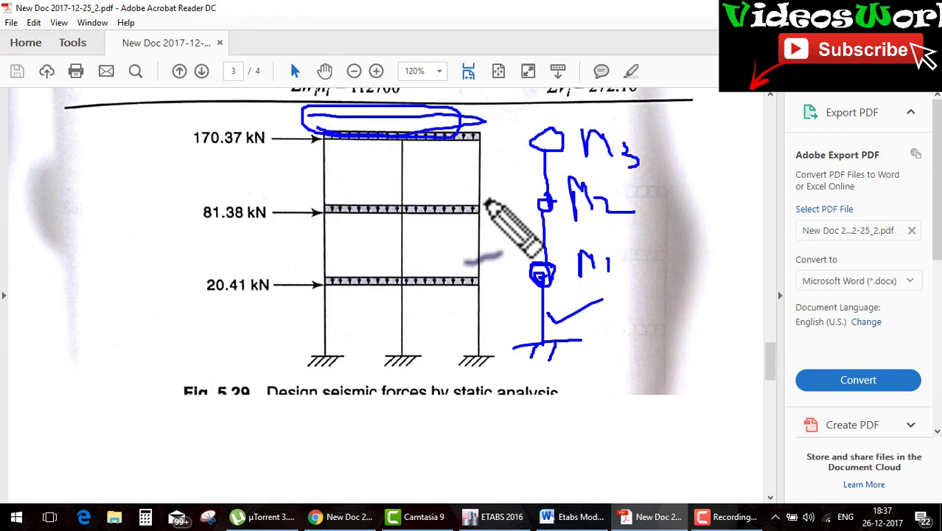
mouse_move(487, 199)
left_mouse_down()
mouse_move(319, 214)
mouse_move(488, 213)
left_mouse_up()
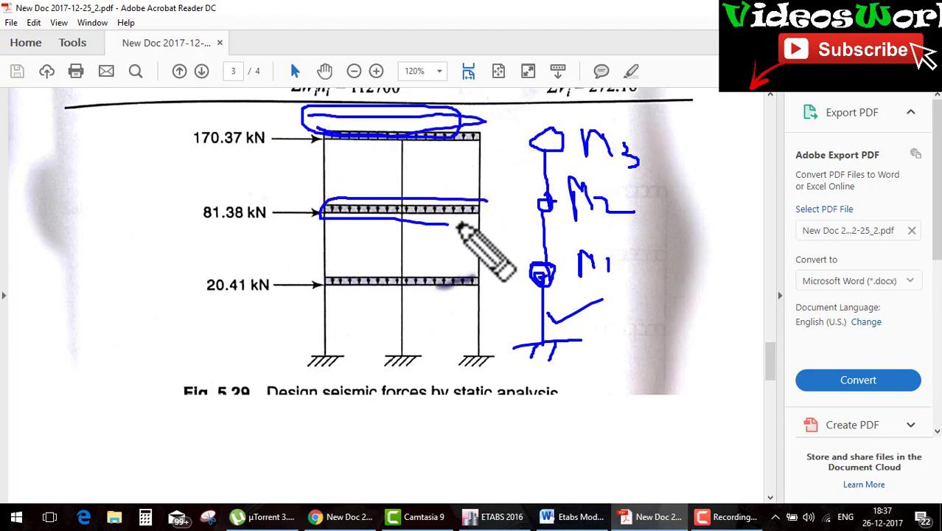
mouse_move(505, 289)
left_mouse_down()
mouse_move(369, 268)
mouse_move(492, 297)
left_mouse_up()
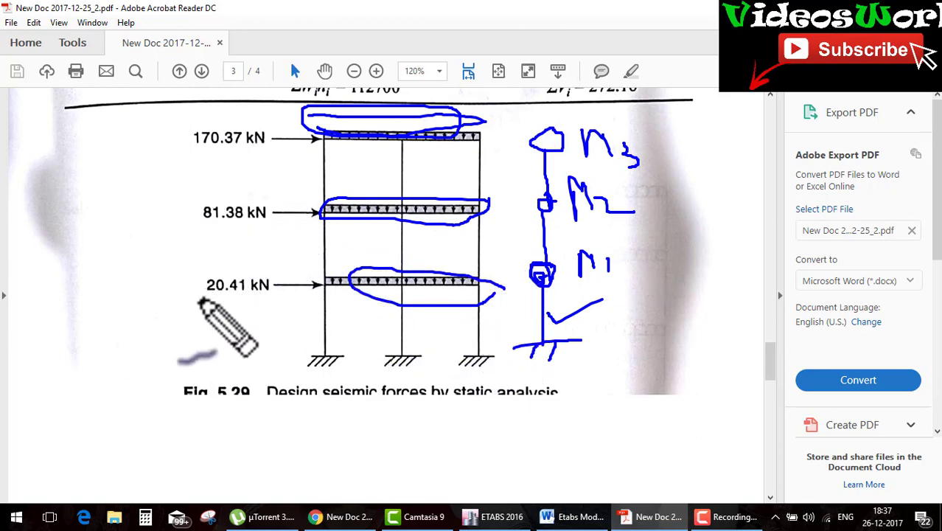
left_click_drag(200, 301, 269, 293)
left_click_drag(210, 245, 317, 237)
left_click(232, 159)
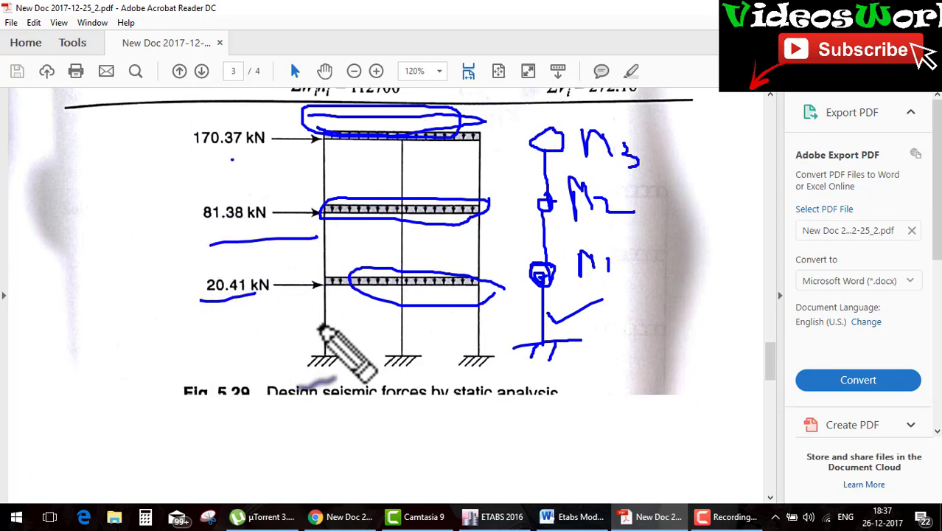
Clear the ink and scroll back to page 1 showing the Fig. 5.28 plan and elevation
key("Escape")
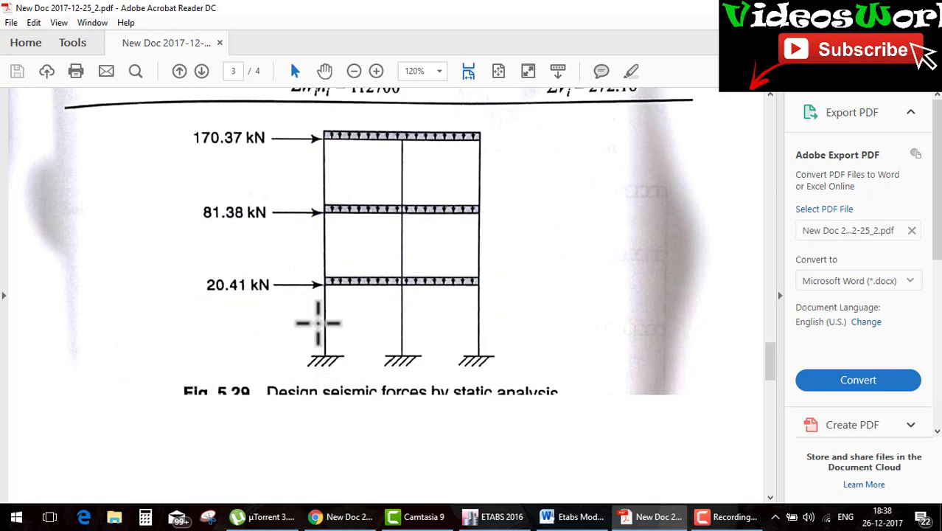
scroll(408, 380, "up", 5)
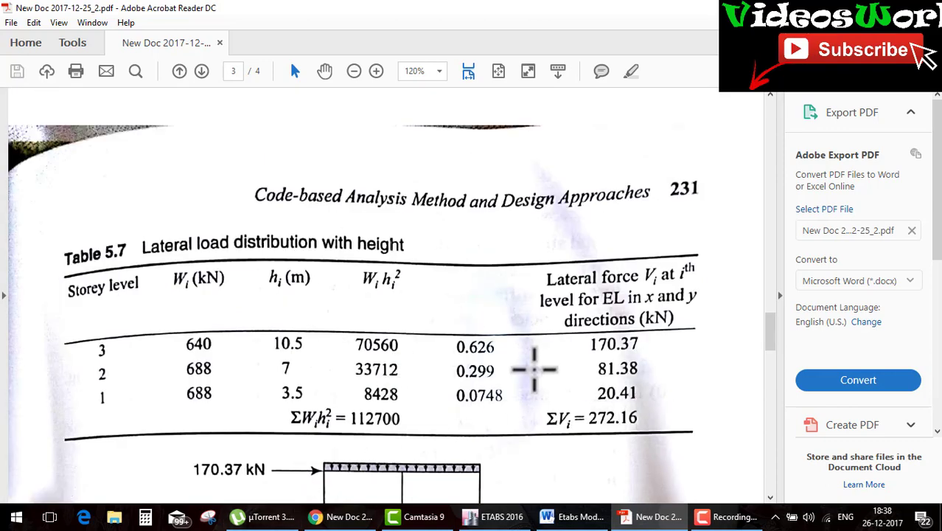
scroll(509, 331, "down", 1)
scroll(506, 305, "up", 4)
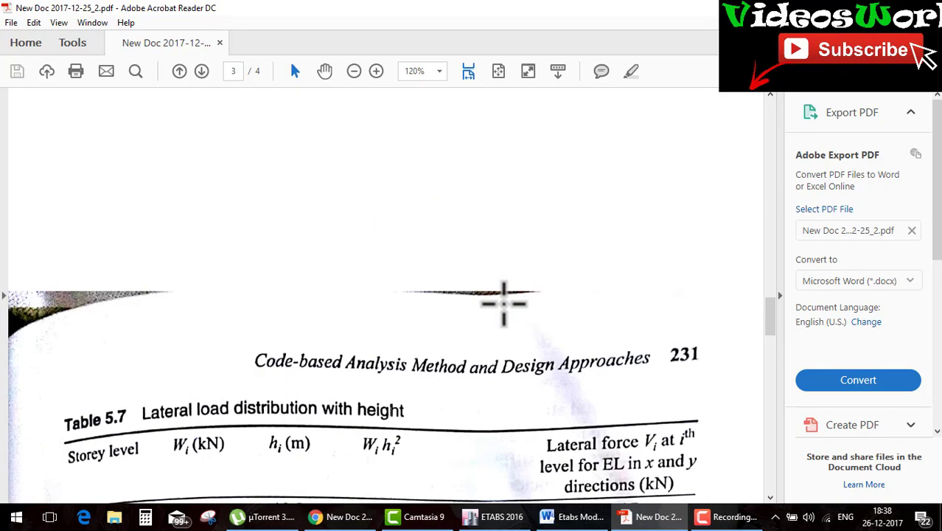
scroll(504, 303, "up", 2)
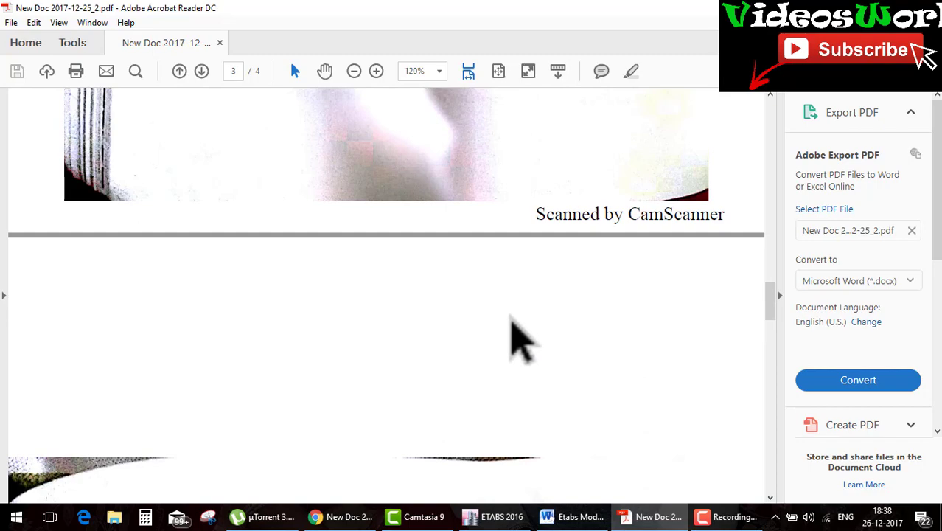
scroll(510, 317, "up", 4)
scroll(511, 317, "up", 4)
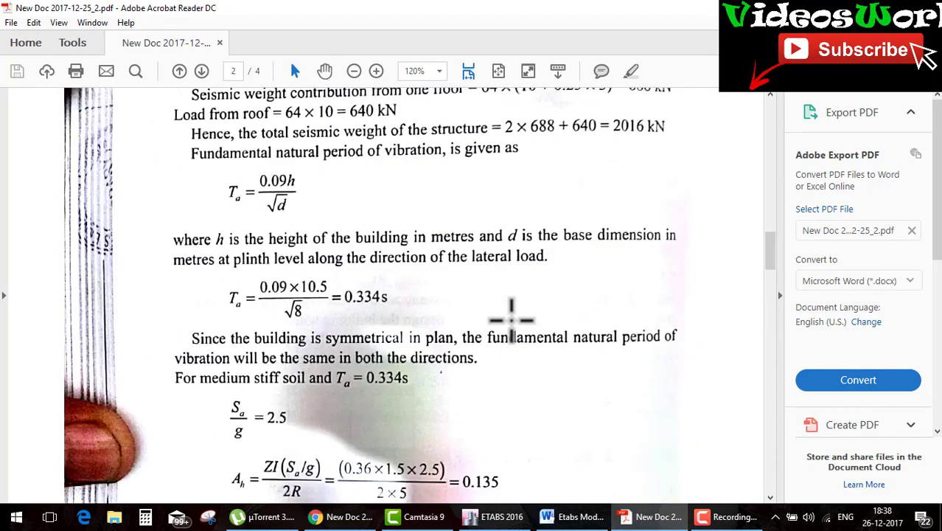
scroll(511, 317, "up", 3)
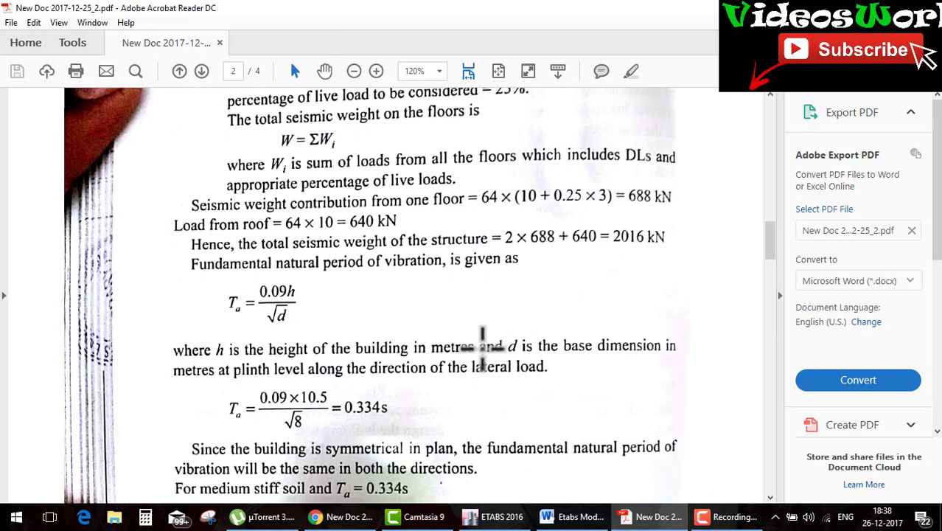
scroll(541, 398, "up", 5)
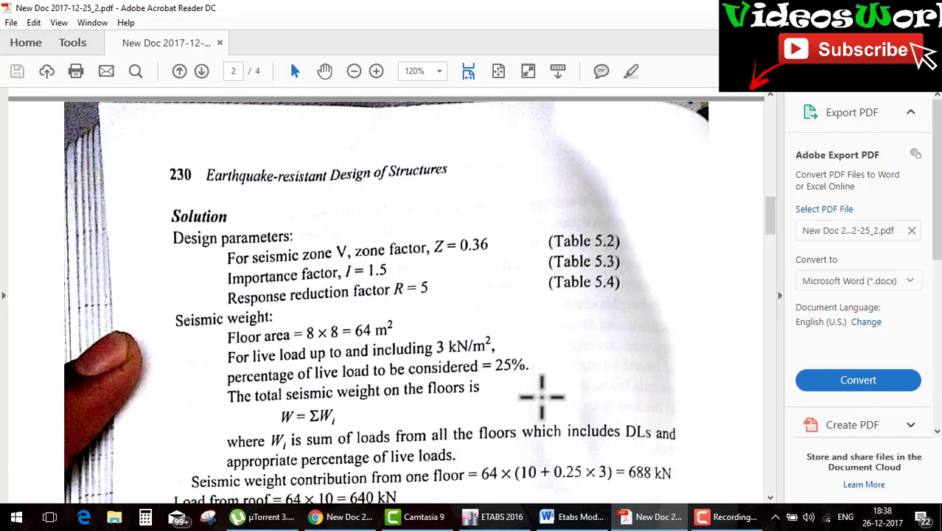
scroll(541, 398, "up", 2)
scroll(542, 398, "up", 5)
scroll(541, 398, "up", 3)
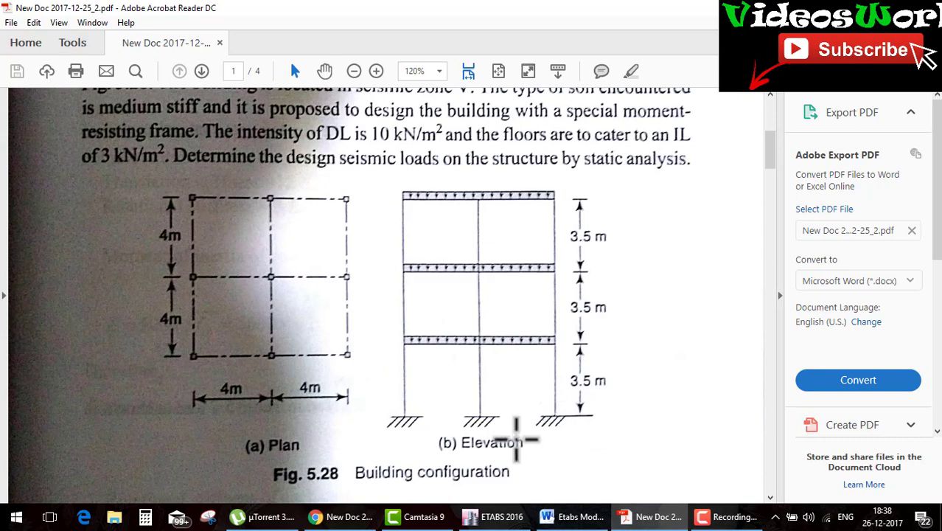
Start a new ETABS model with built-in Metric SI units and IS 800:2007 / IS 456:2000 codes
left_click(470, 519)
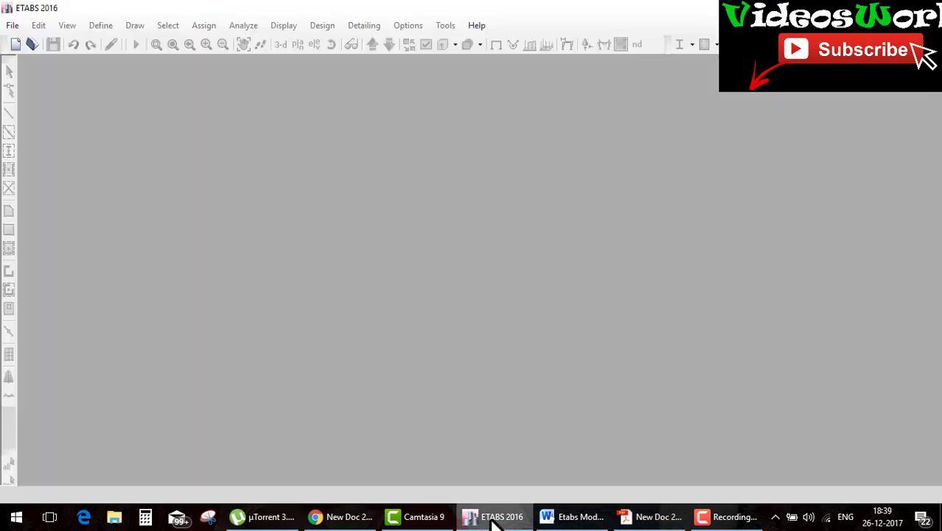
left_click(16, 45)
left_click(672, 518)
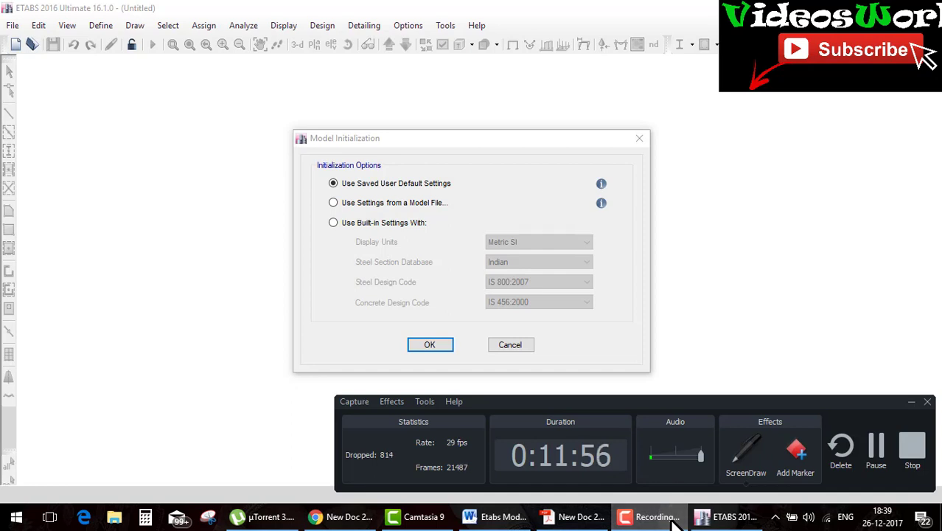
left_click(672, 518)
left_click(357, 223)
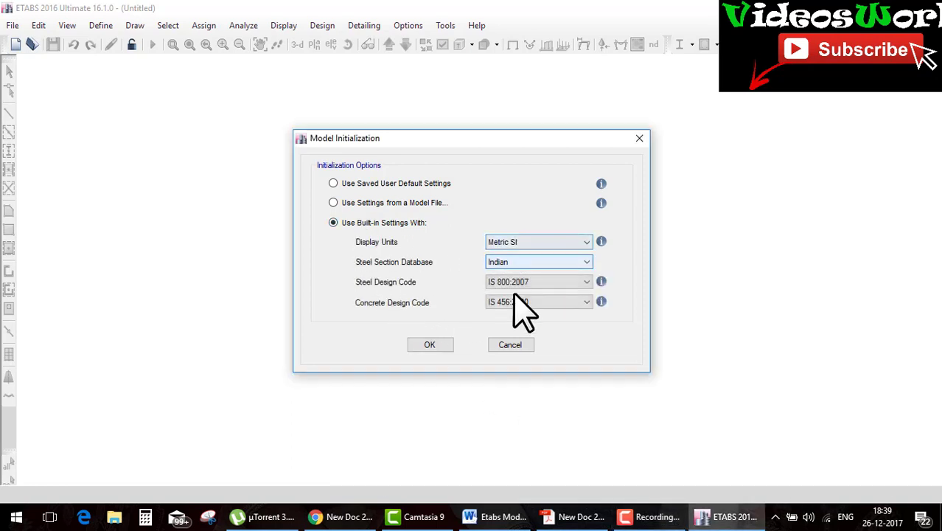
left_click(430, 345)
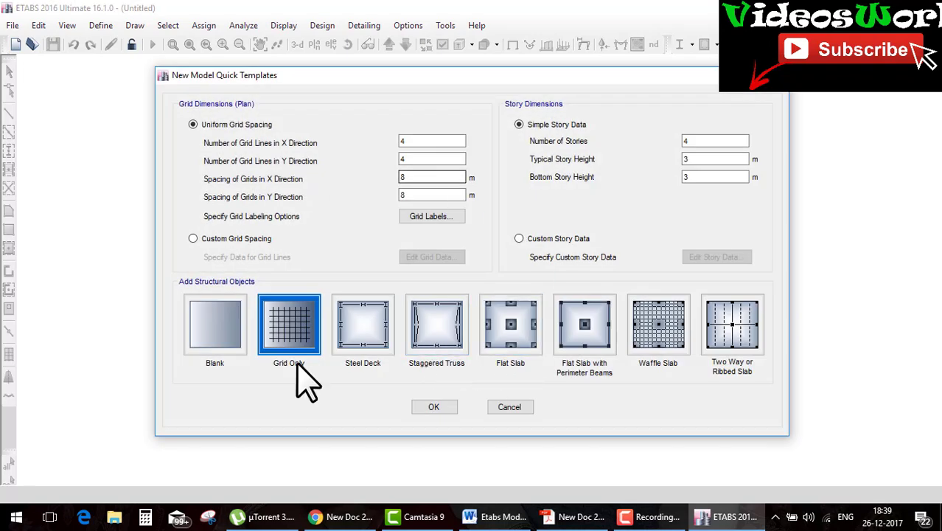
left_click(571, 516)
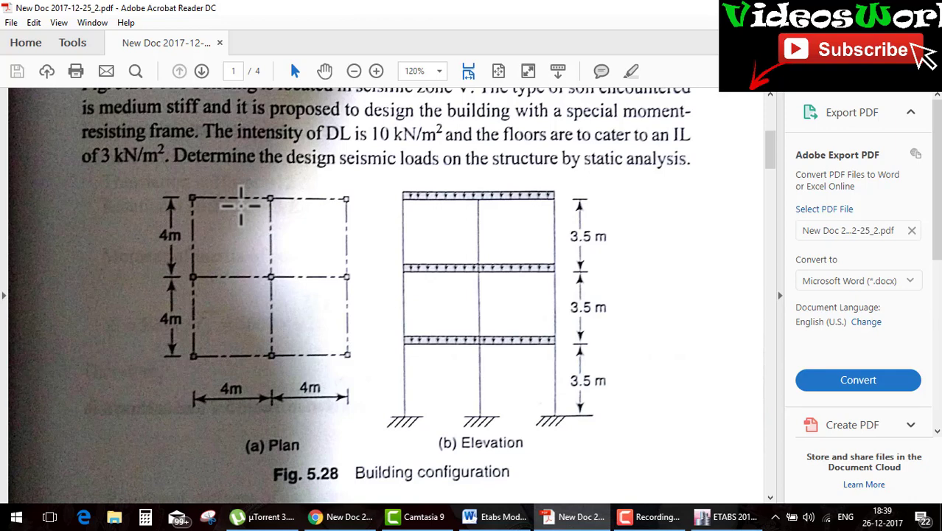
left_click_drag(192, 215, 190, 171)
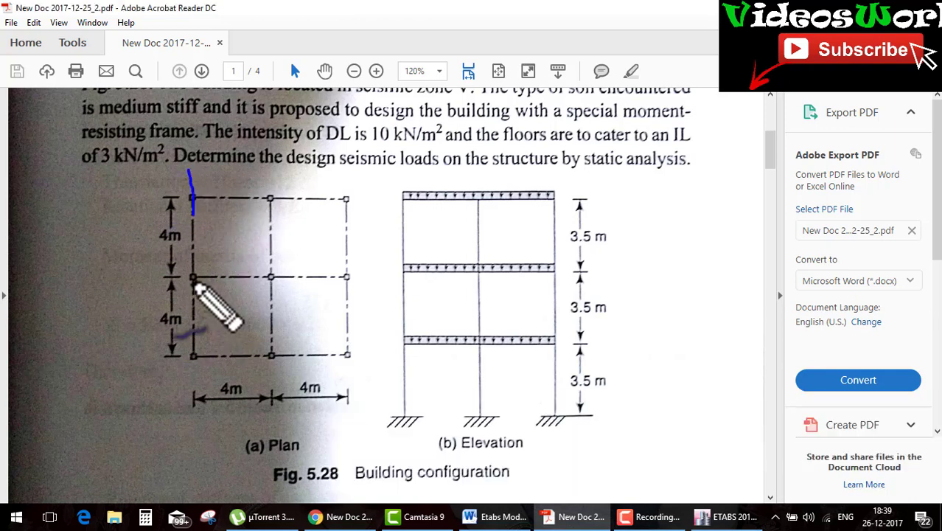
left_click_drag(194, 284, 192, 352)
left_click_drag(268, 157, 281, 339)
left_click_drag(356, 151, 356, 302)
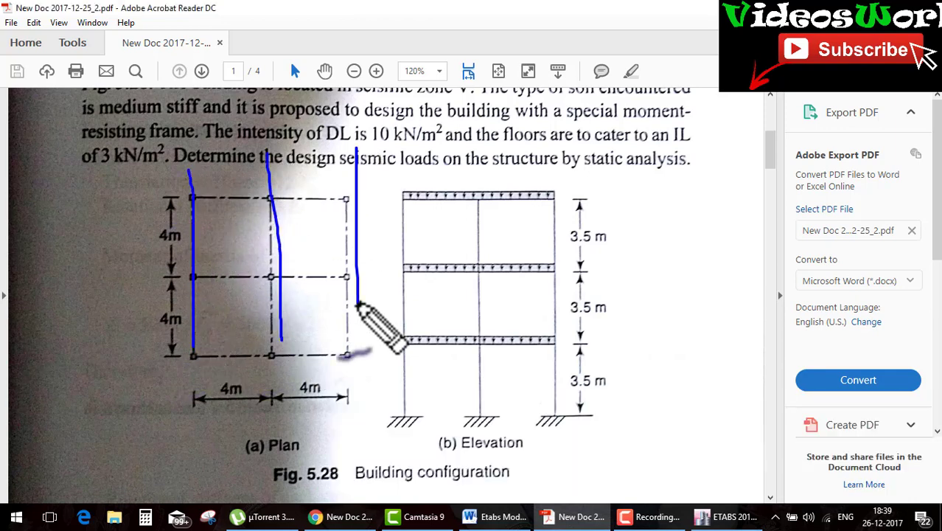
mouse_move(378, 170)
left_mouse_down()
mouse_move(419, 169)
mouse_move(395, 190)
left_mouse_up()
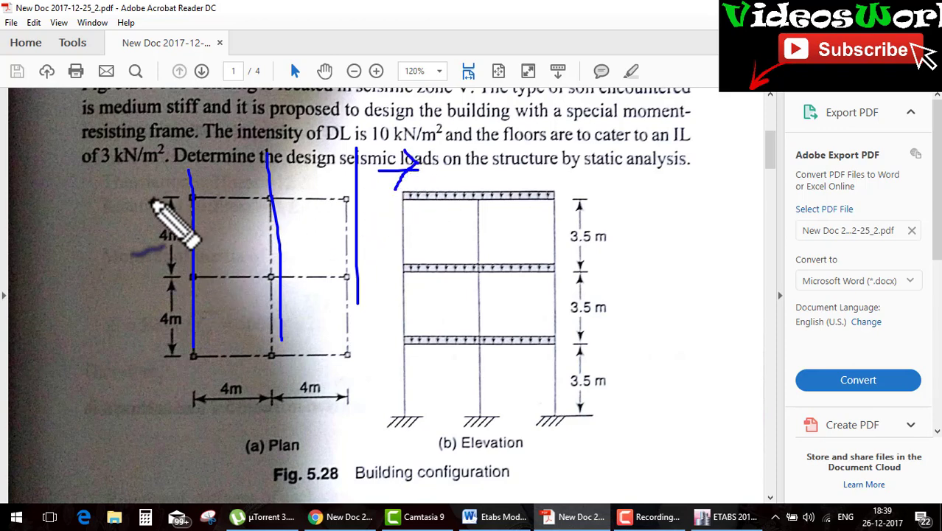
left_click_drag(152, 199, 404, 199)
left_click_drag(197, 273, 361, 284)
left_click_drag(181, 342, 368, 385)
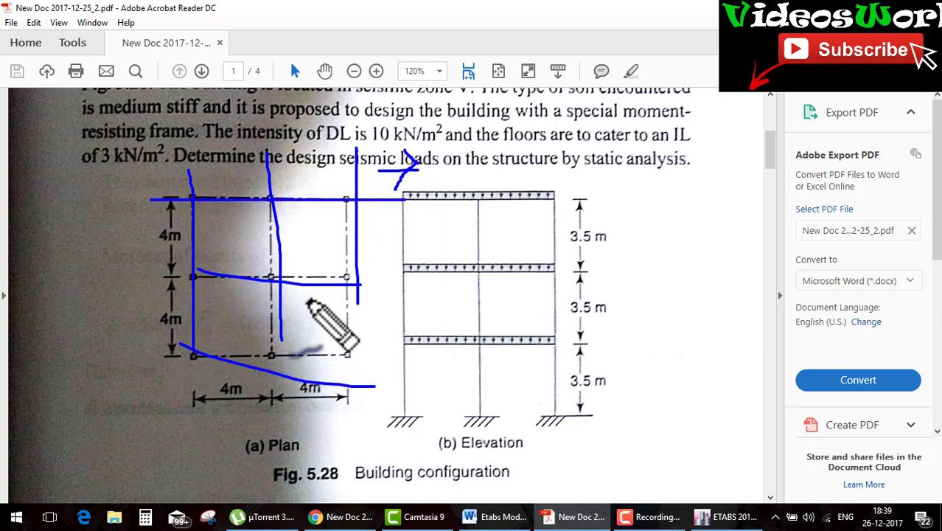
left_click_drag(574, 277, 590, 270)
left_click_drag(569, 197, 625, 195)
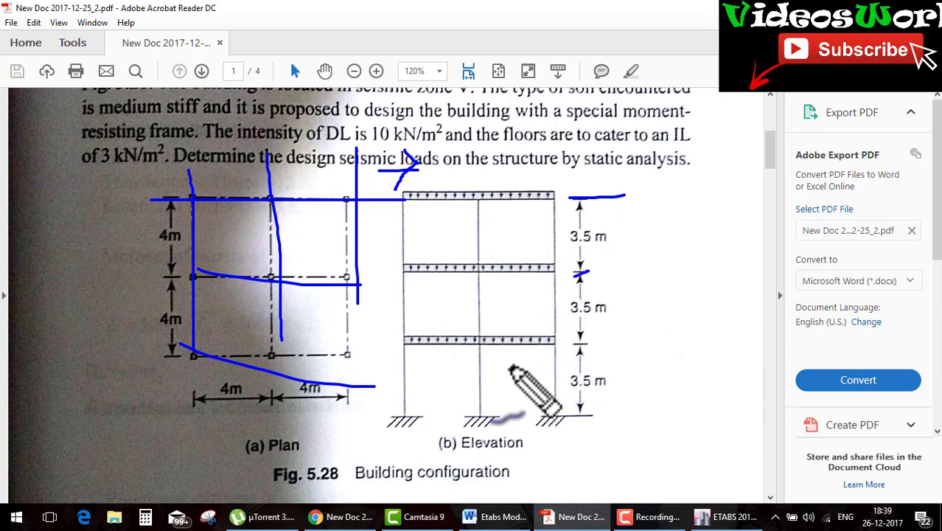
left_click_drag(507, 366, 636, 359)
left_click_drag(565, 426, 632, 418)
left_click_drag(616, 234, 591, 263)
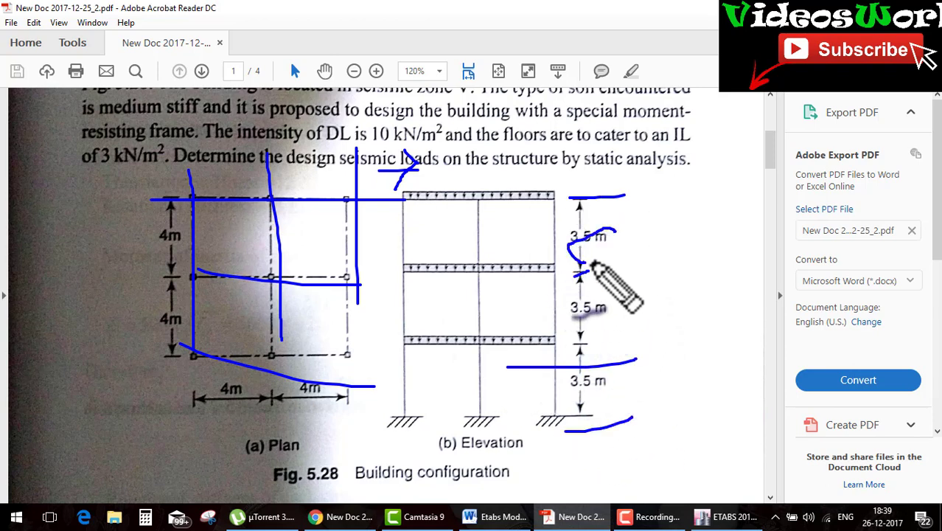
Create a grid-only model with 3×3 grid lines at 4 m spacing and three 3.5 m storeys
left_click(718, 516)
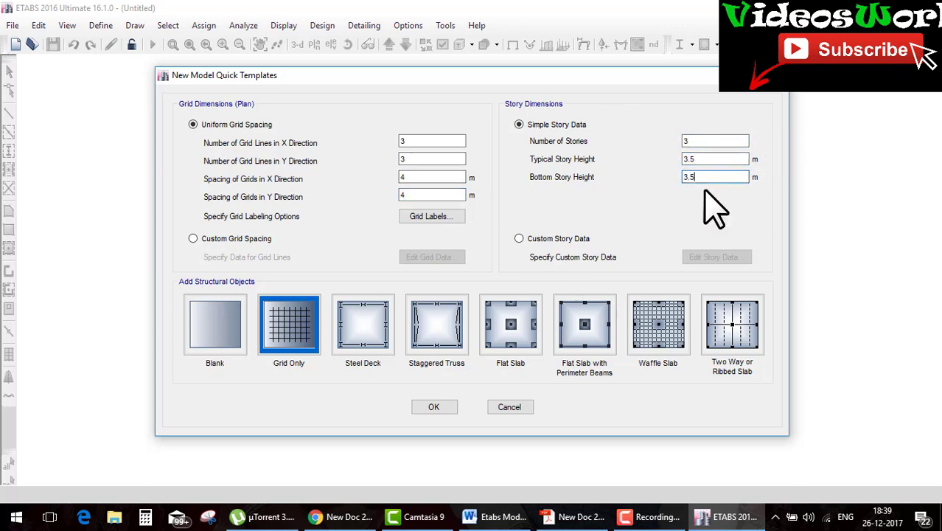
left_click(434, 408)
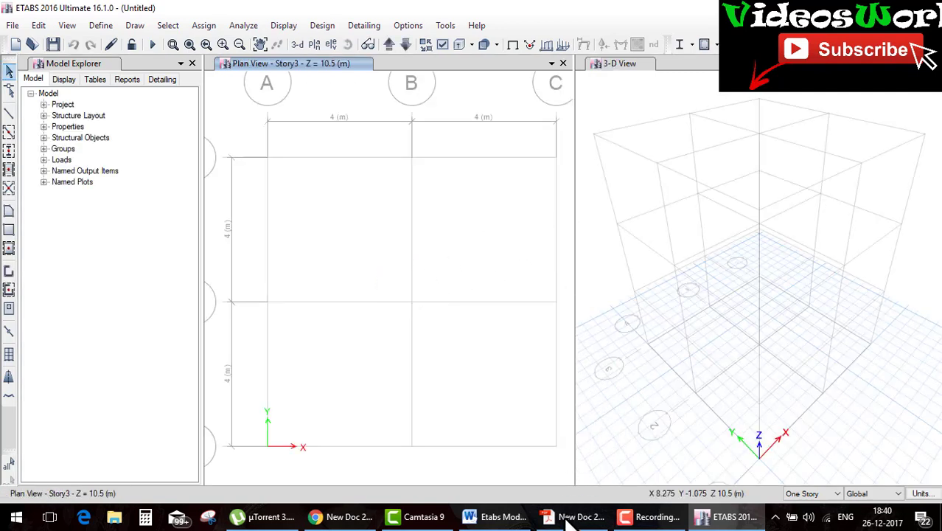
left_click(567, 518)
scroll(418, 207, "up", 3)
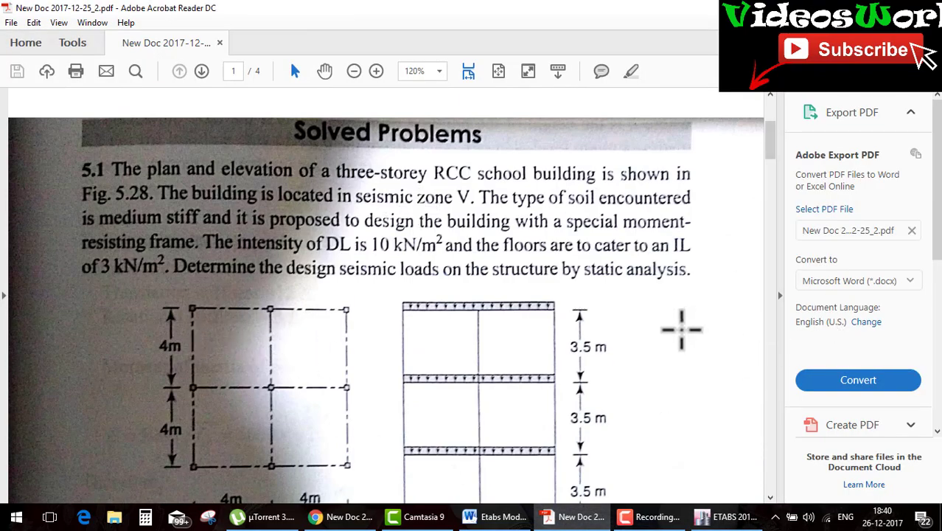
left_click(606, 518)
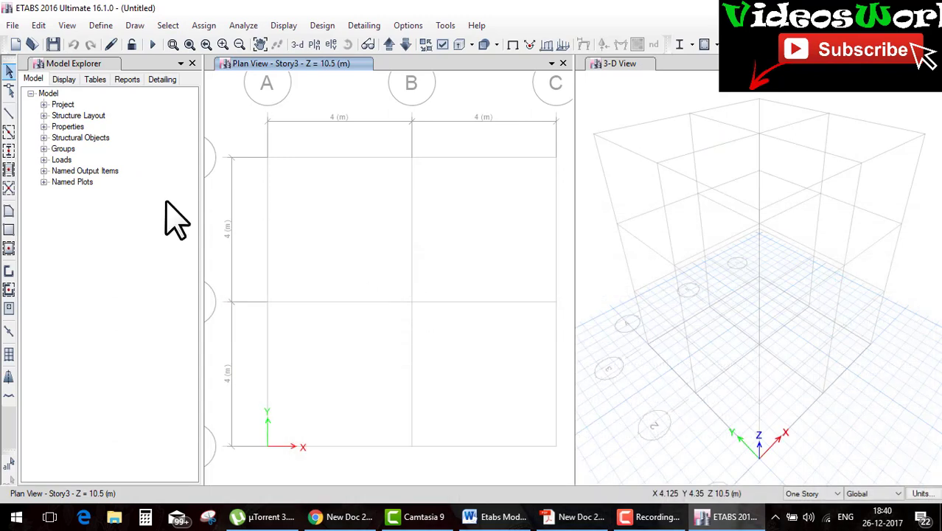
On all storeys, place columns at all nine grid intersections and beams along every grid line
left_click(813, 495)
left_click(813, 514)
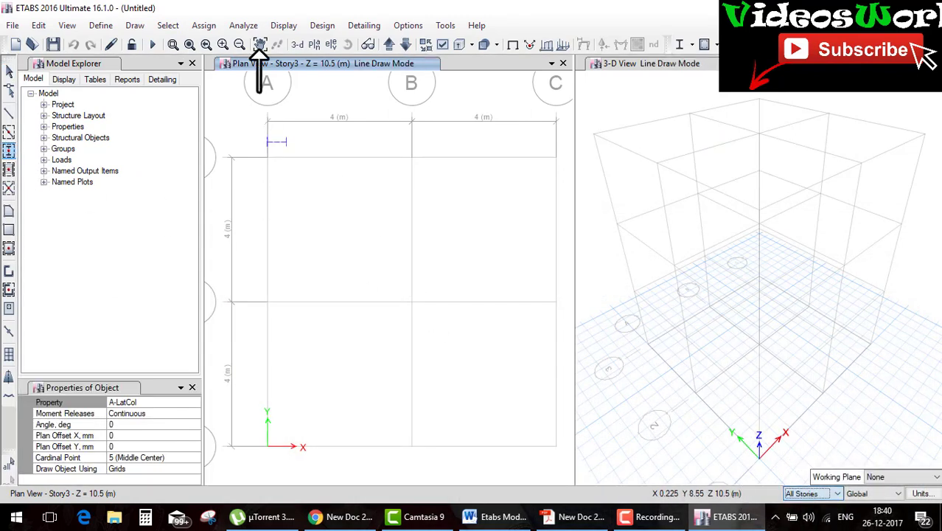
mouse_move(250, 137)
left_mouse_down()
mouse_move(535, 451)
mouse_move(564, 449)
left_mouse_up()
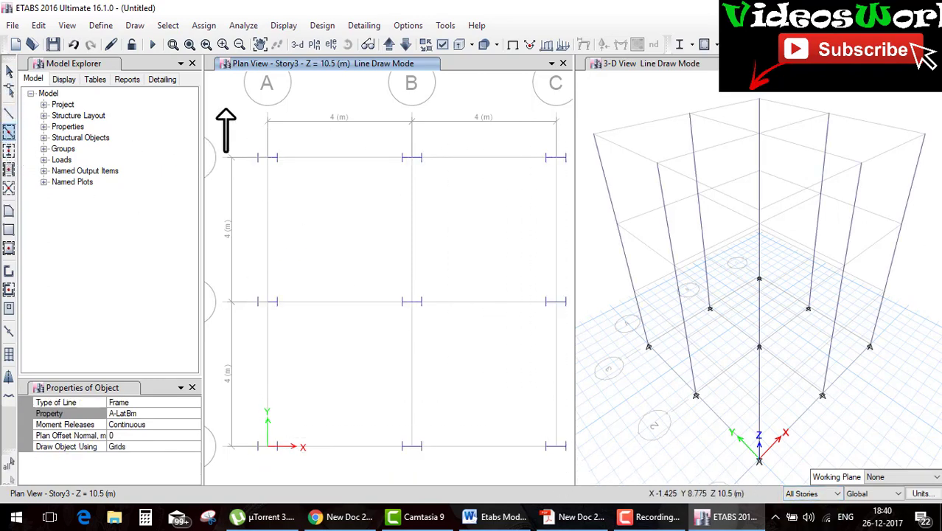
left_click_drag(233, 124, 583, 483)
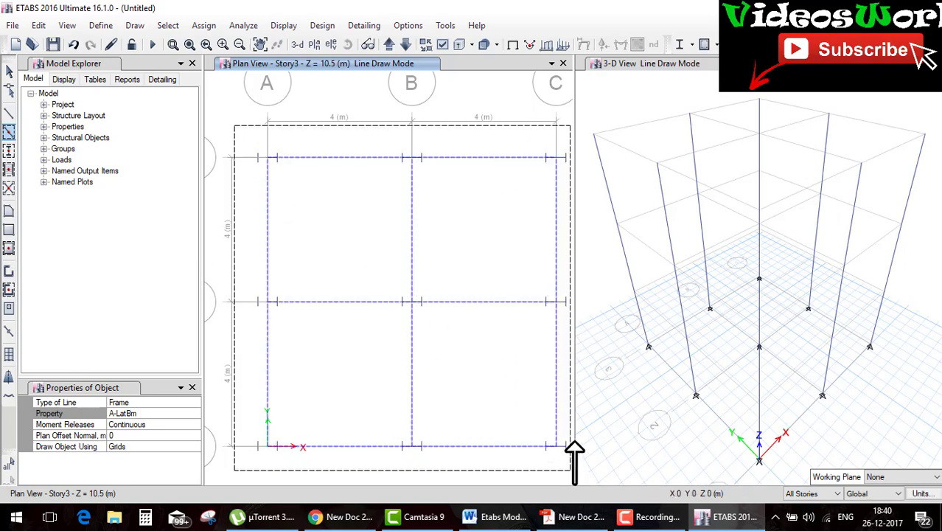
key("Escape")
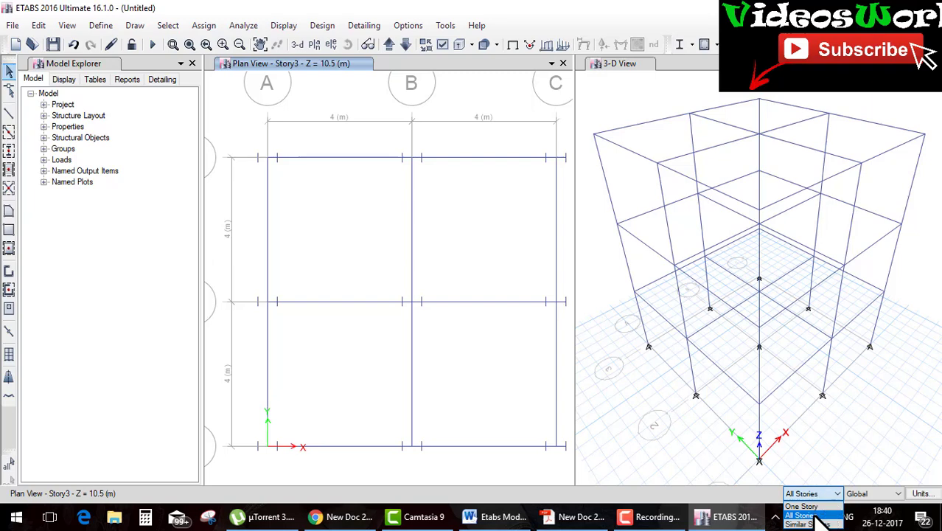
Show the Base plan and assign fully fixed restraints to the nine base joints
left_click(802, 506)
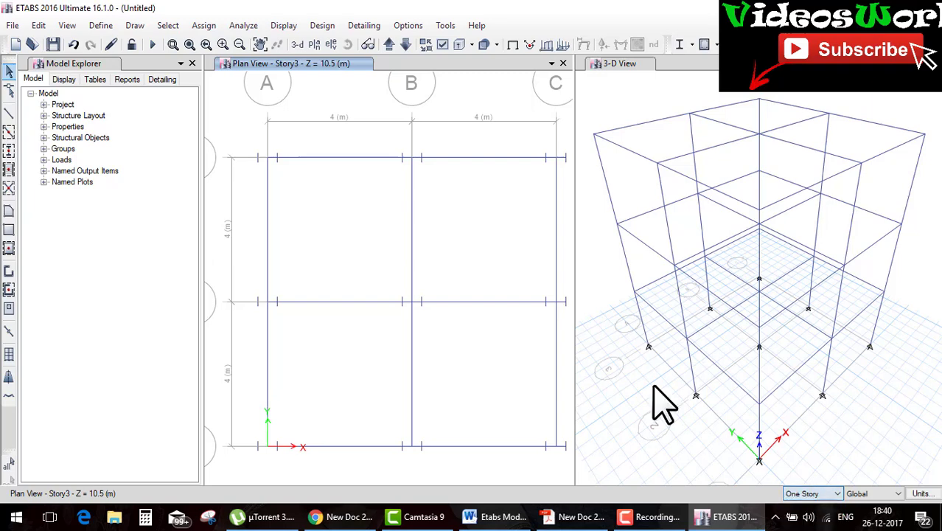
left_click(314, 44)
left_click(390, 241)
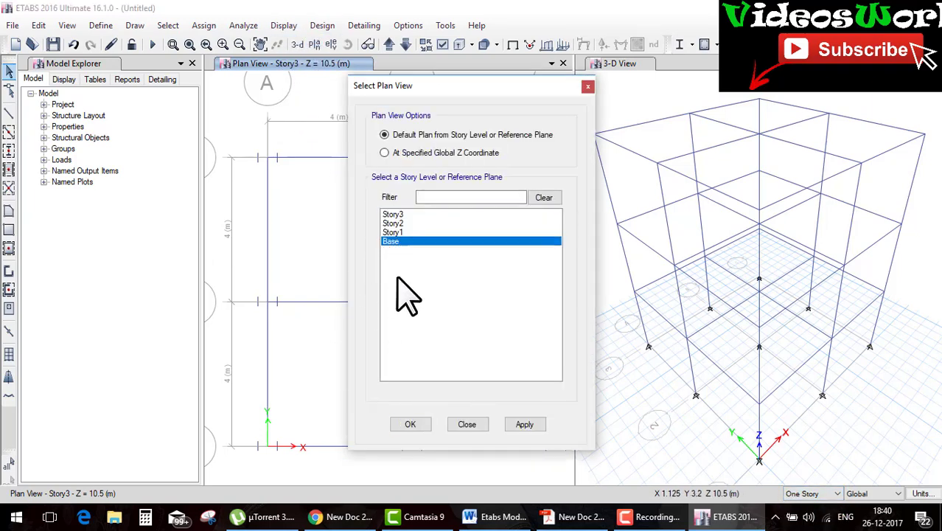
left_click(410, 424)
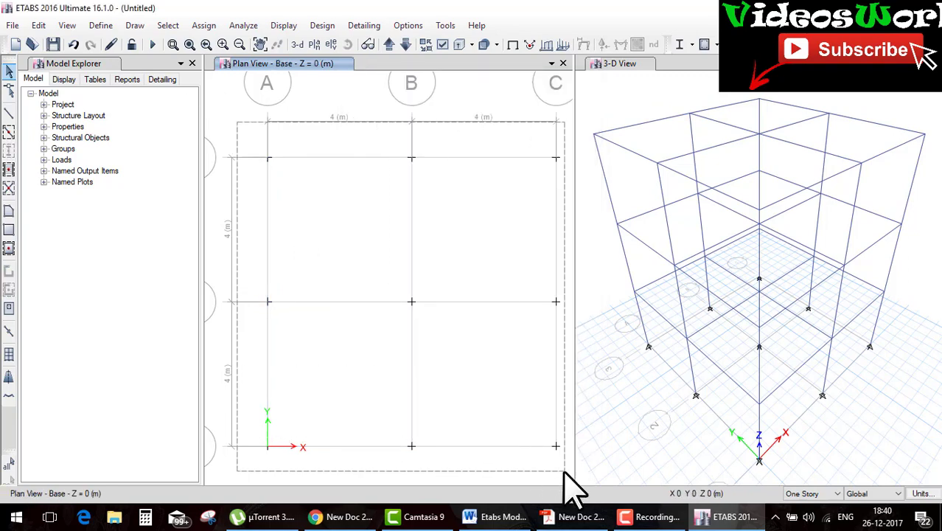
left_click(206, 27)
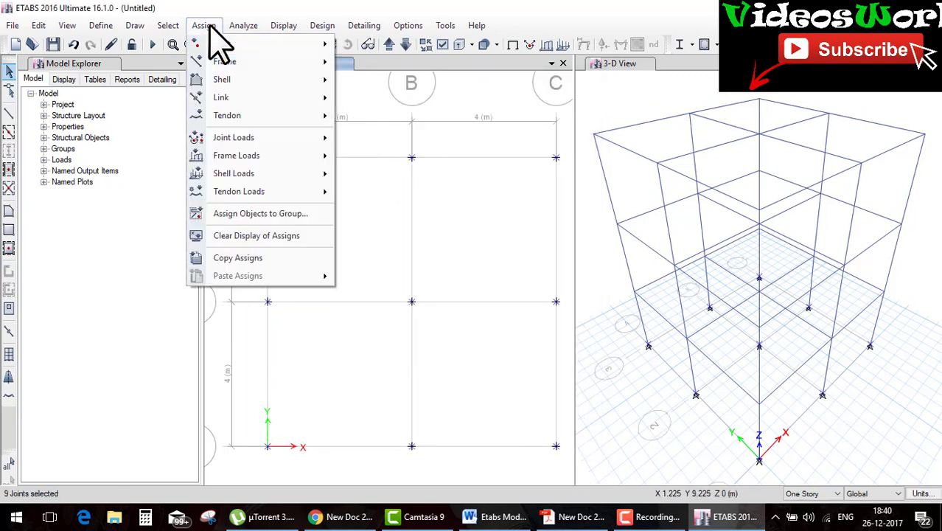
mouse_move(224, 44)
left_click(388, 45)
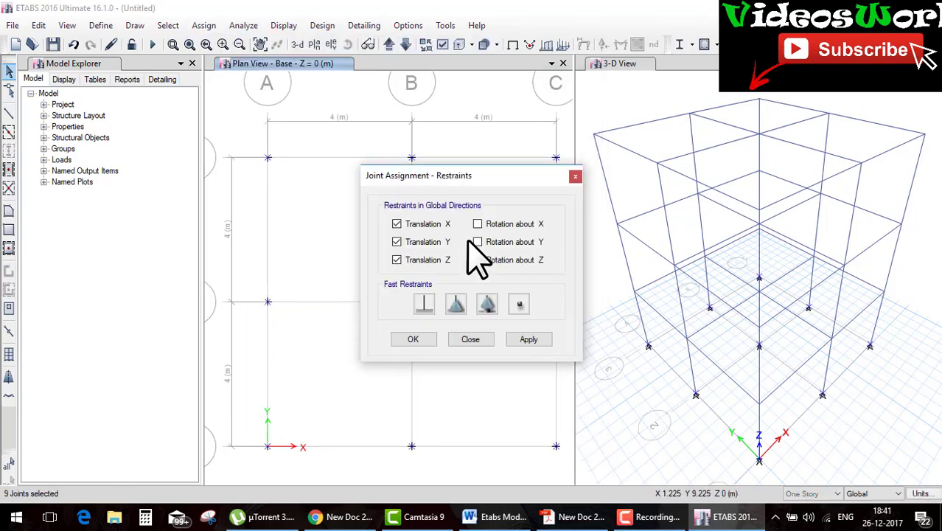
left_click(424, 304)
left_click(416, 340)
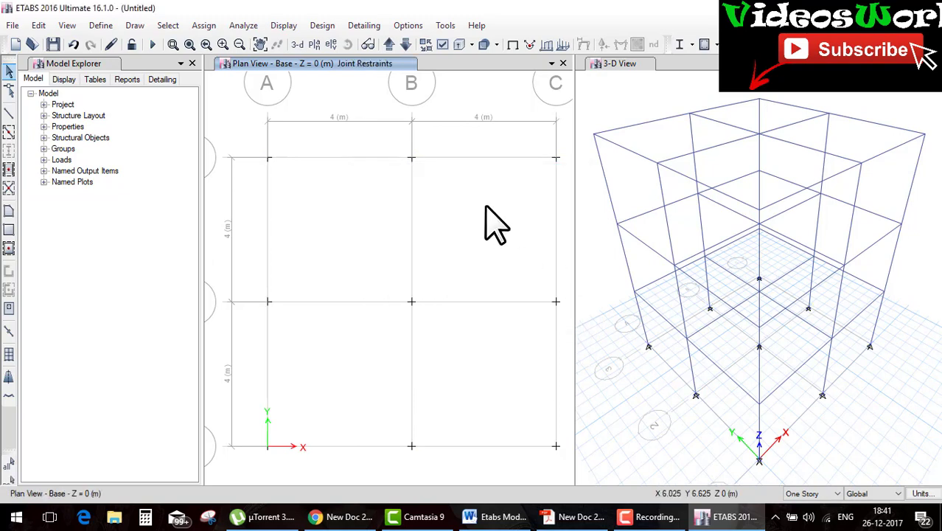
Return the plan view to Story3 and briefly check the PDF problem sheet
left_click(312, 44)
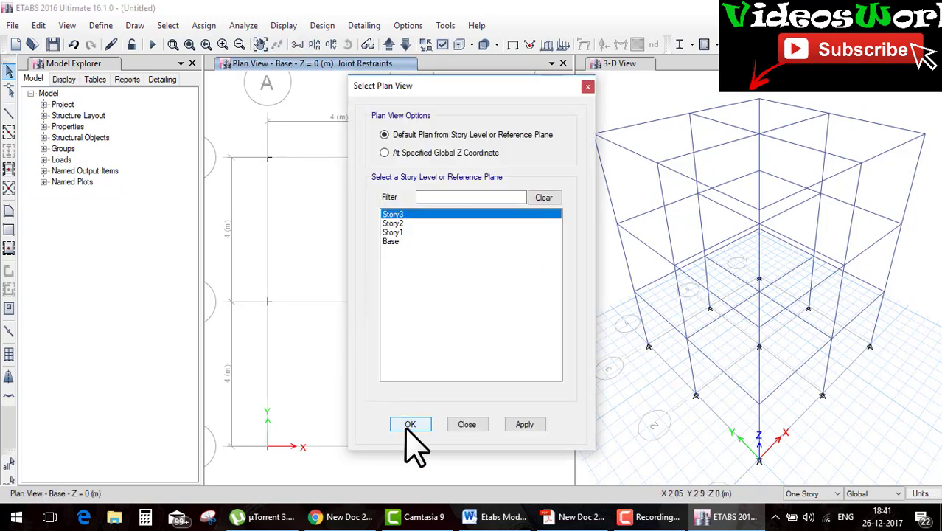
left_click(409, 425)
left_click(577, 518)
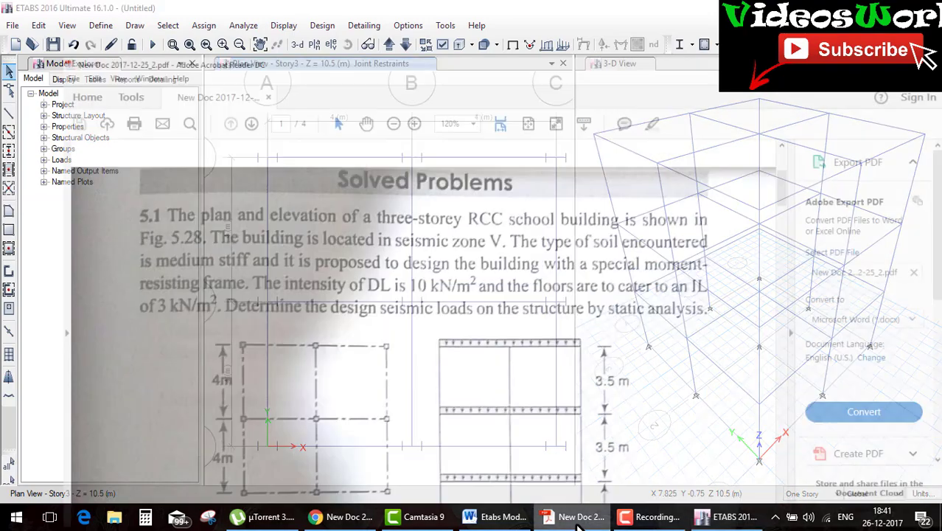
left_click(578, 518)
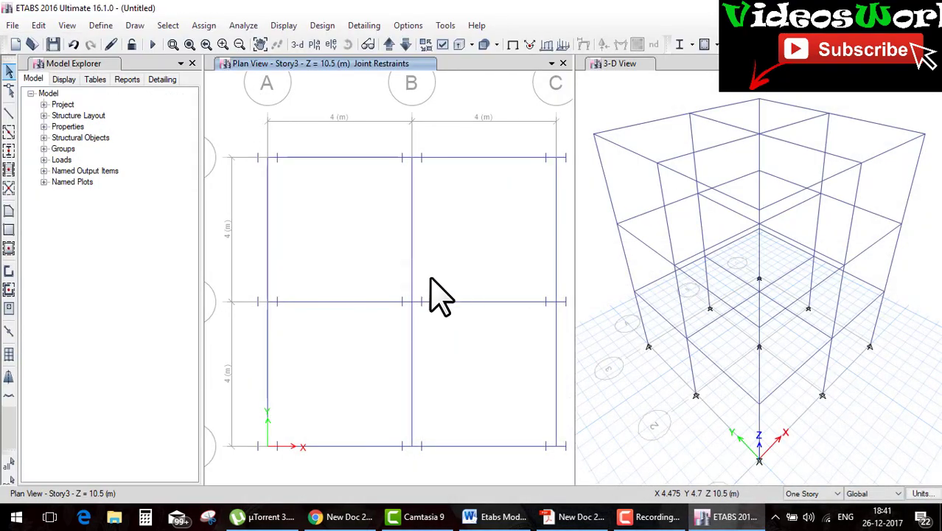
Draw Slab1 floor slabs in all four grid bays, applied to All Stories
left_click(9, 248)
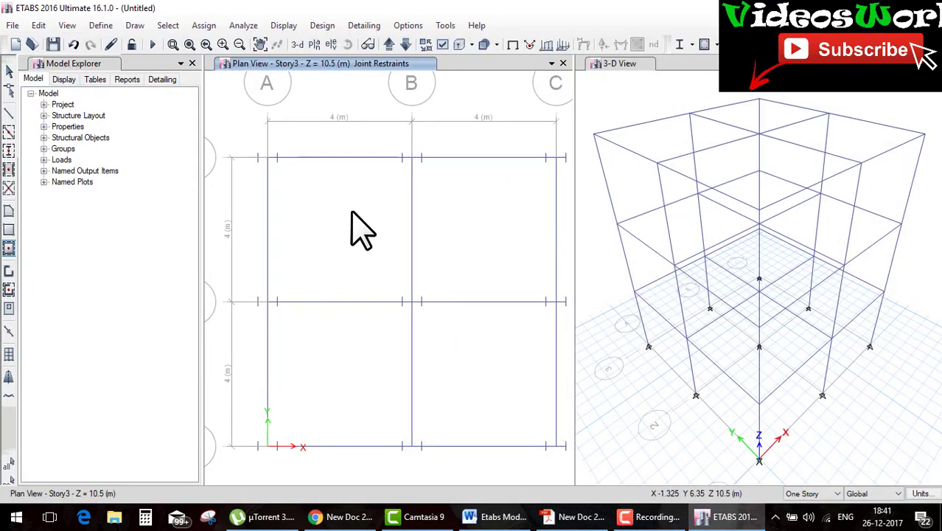
left_click(811, 494)
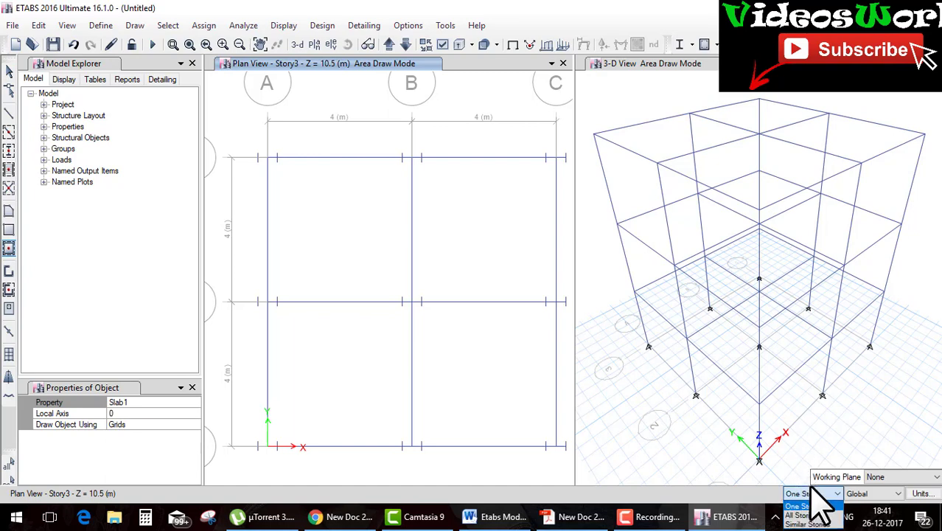
left_click(820, 515)
left_click(325, 206)
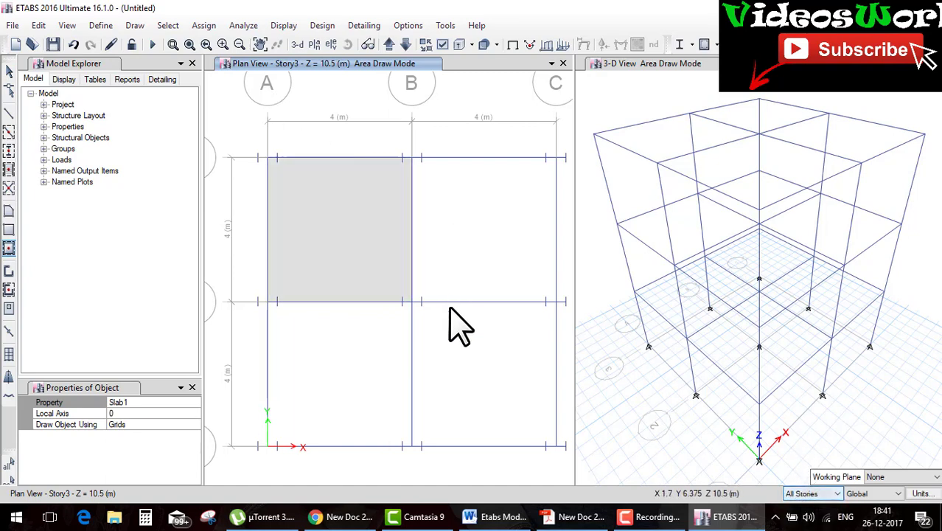
left_click(437, 374)
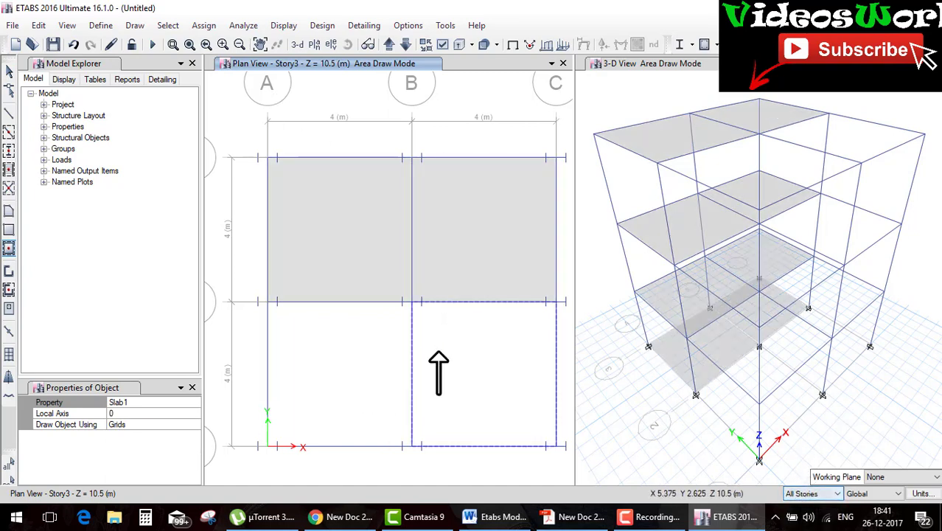
left_click(390, 378)
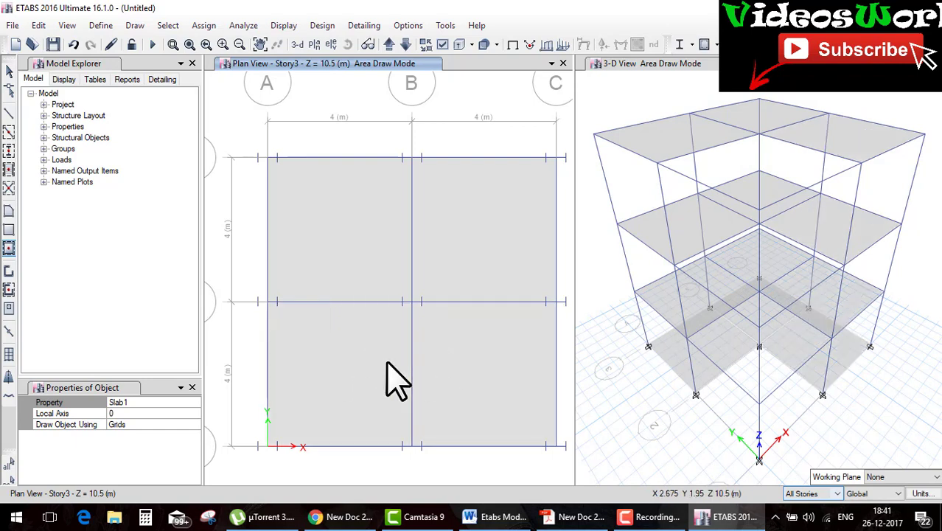
key("Escape")
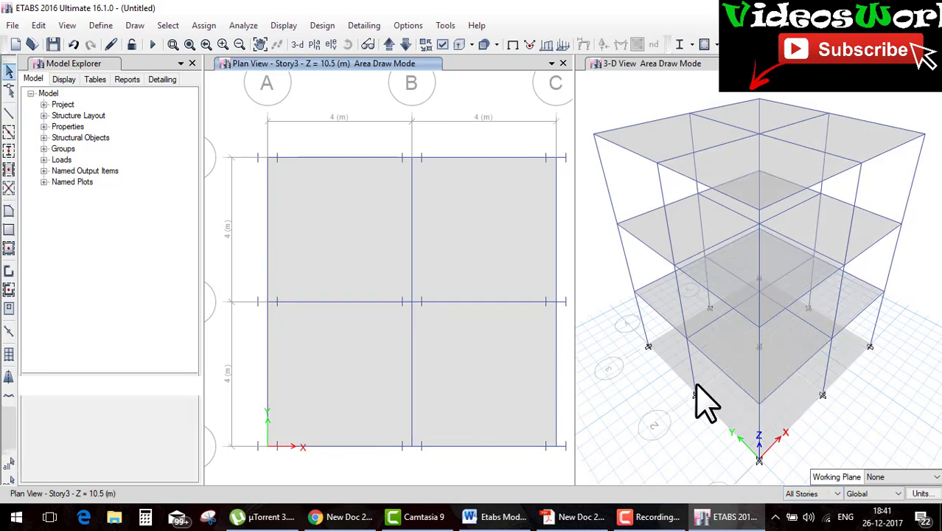
Limit actions to One Story and show the Base level plan
left_click(810, 493)
left_click(811, 506)
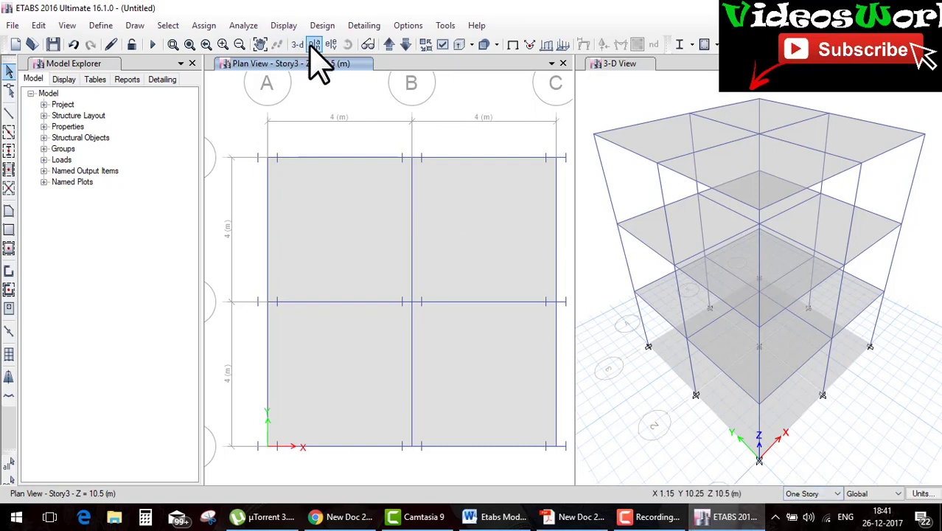
left_click(314, 45)
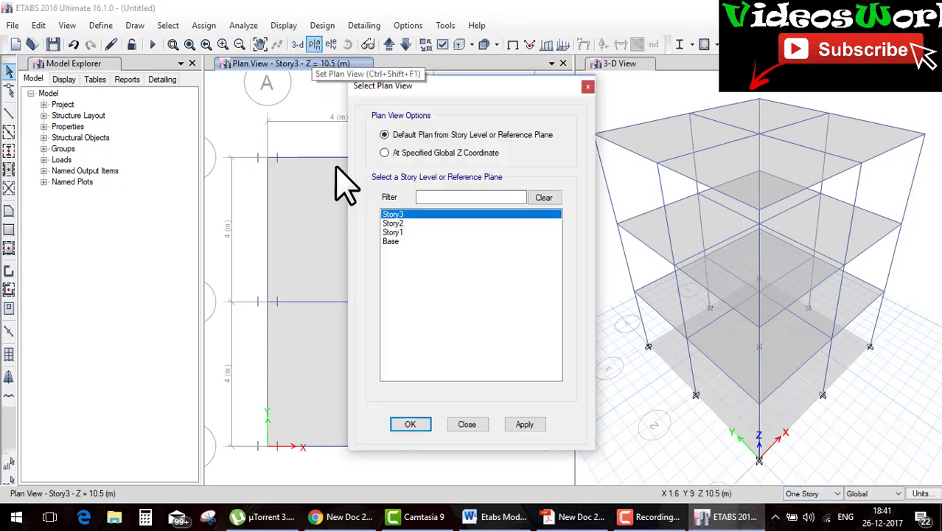
left_click(395, 243)
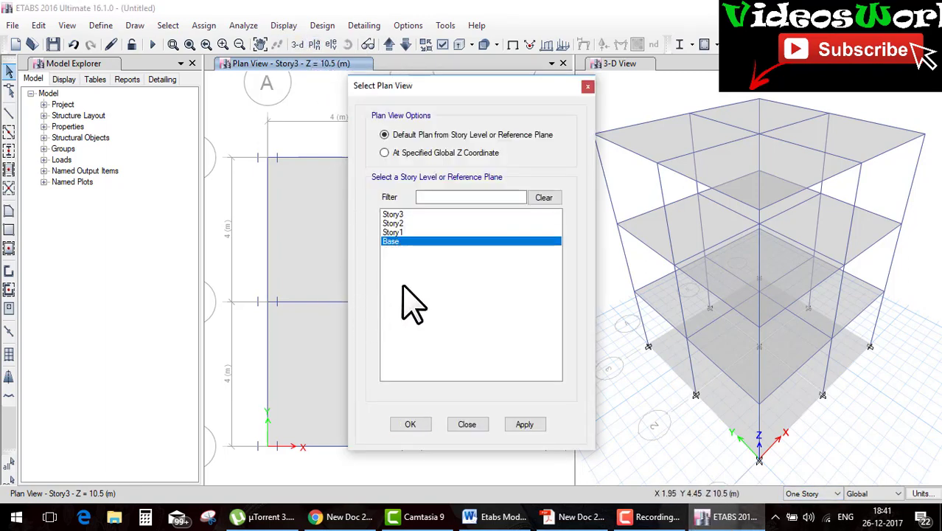
left_click(410, 424)
Delete the four Base-level slabs and return the plan view to Story3
left_click(339, 227)
left_click(442, 257)
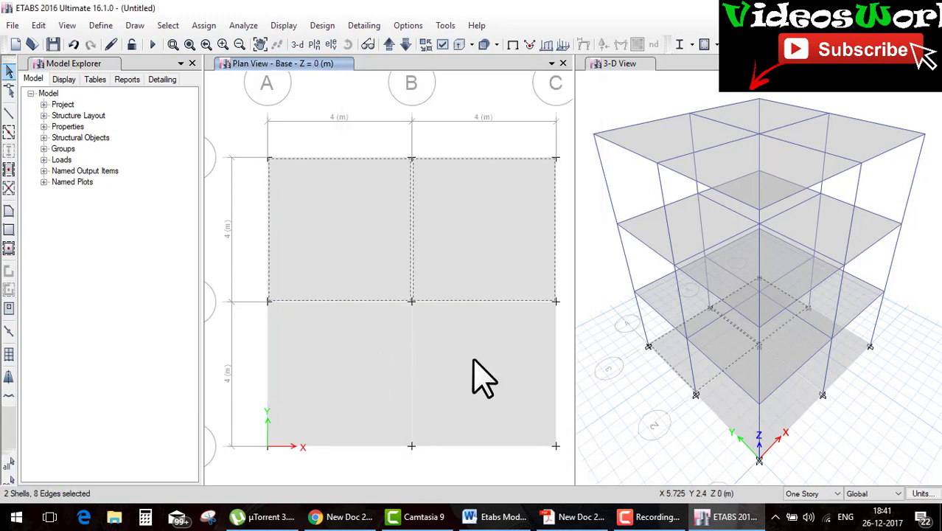
left_click(483, 380)
left_click(336, 384)
key("Delete")
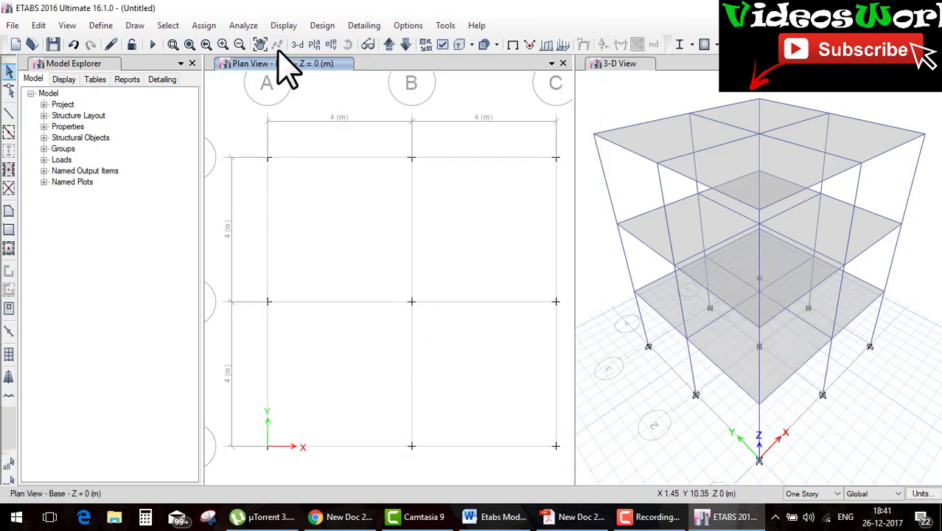
left_click(314, 44)
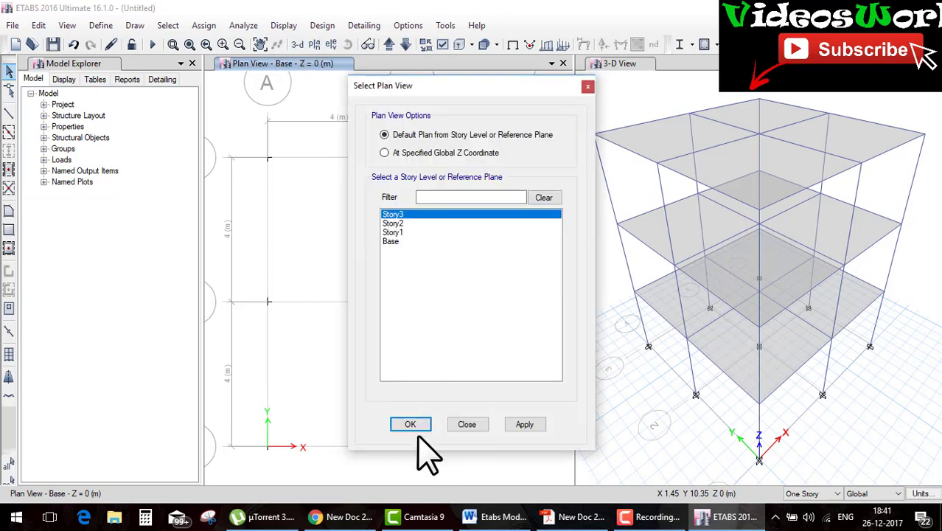
left_click(410, 424)
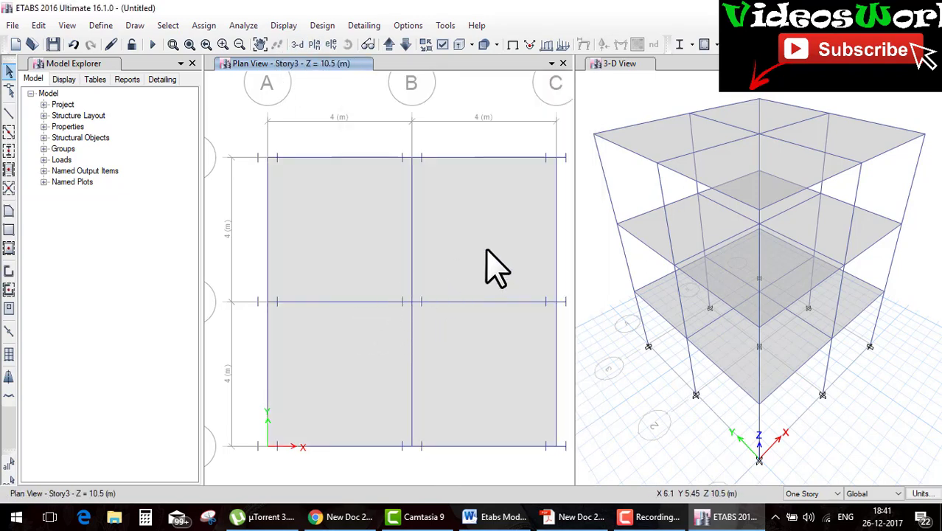
left_click(578, 516)
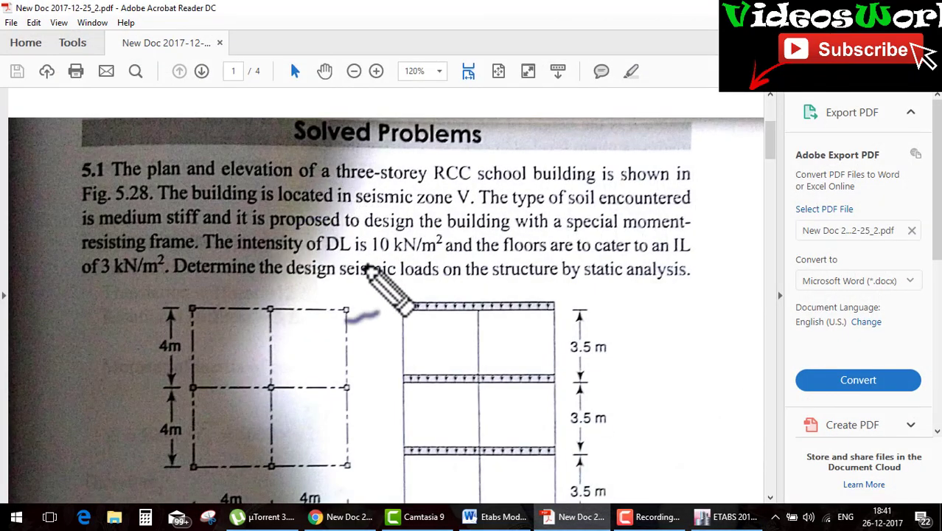
left_click_drag(352, 304, 384, 297)
mouse_move(371, 253)
left_mouse_down()
mouse_move(374, 236)
mouse_move(436, 254)
left_mouse_up()
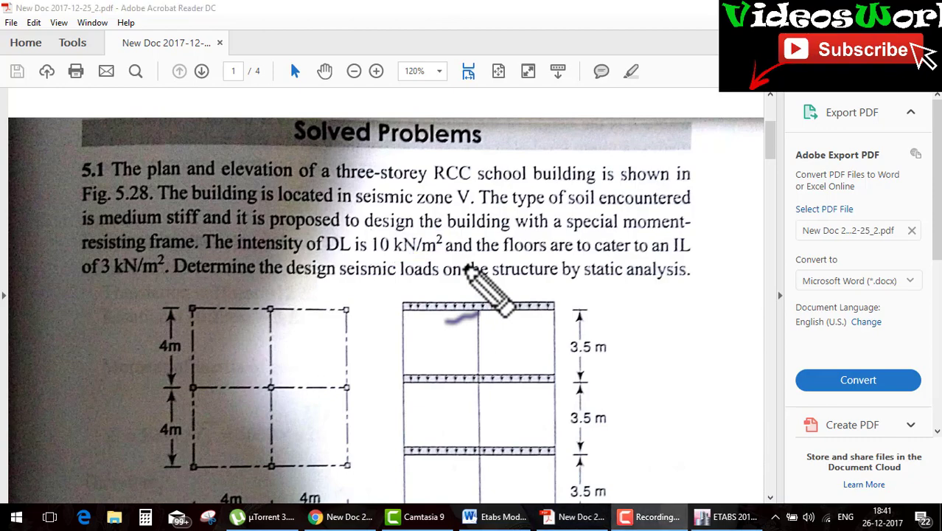
left_click(724, 516)
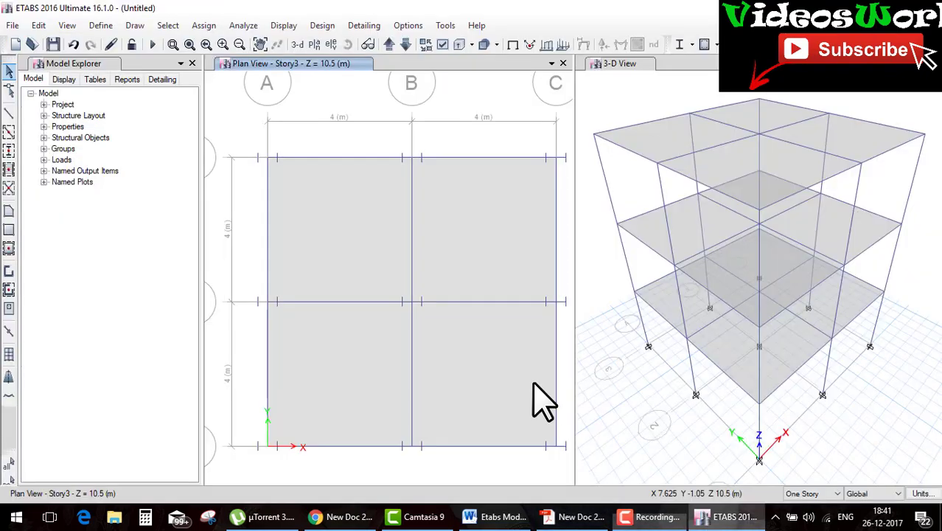
Select all four slabs across all storeys
left_click(469, 240)
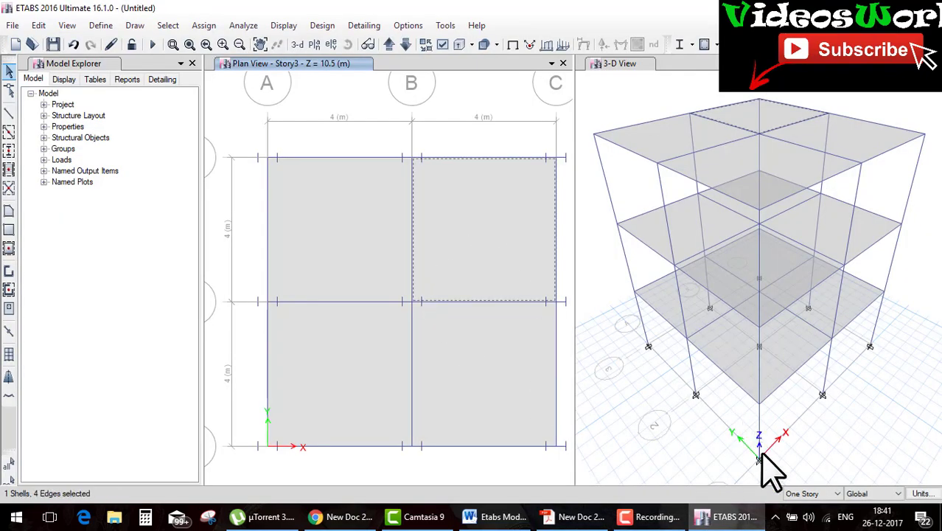
left_click(815, 492)
left_click(801, 515)
left_click(368, 274)
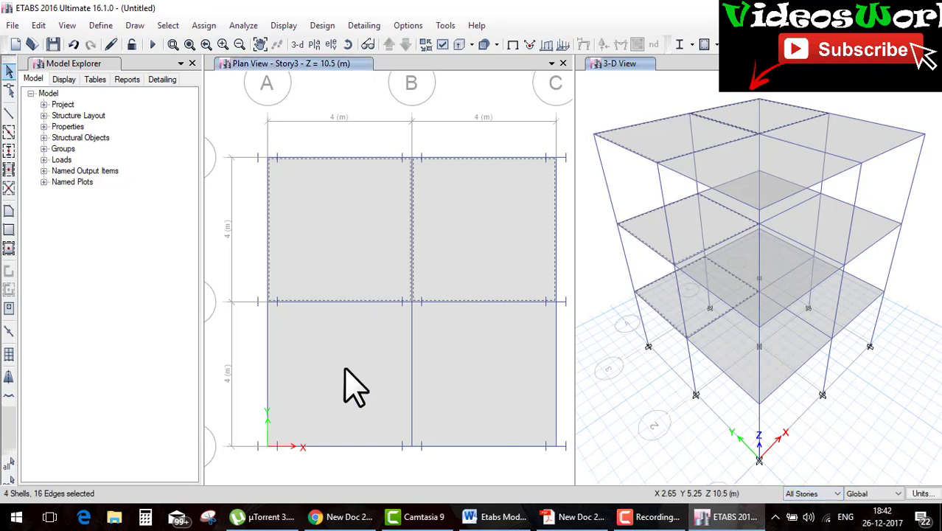
left_click(347, 385)
left_click(441, 393)
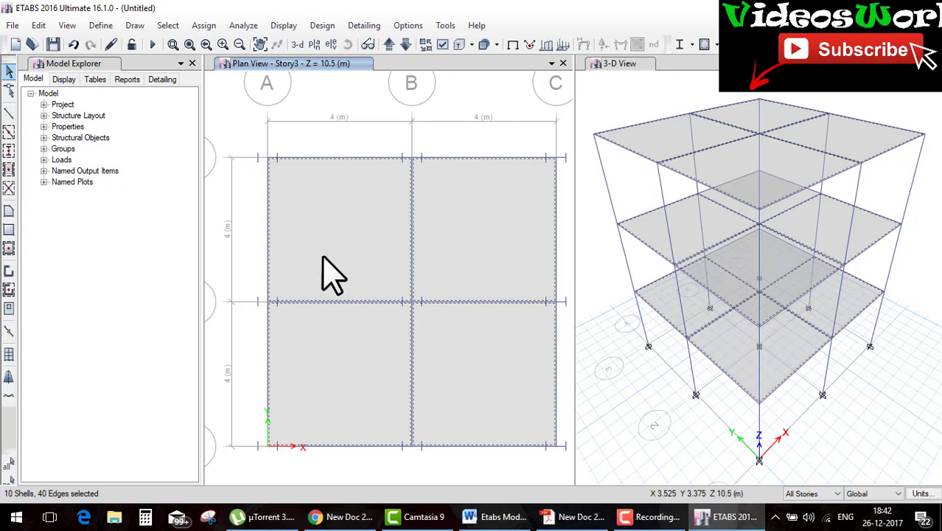
Assign a uniform 10 kN/m² Dead shell load to the selected slabs
left_click(204, 26)
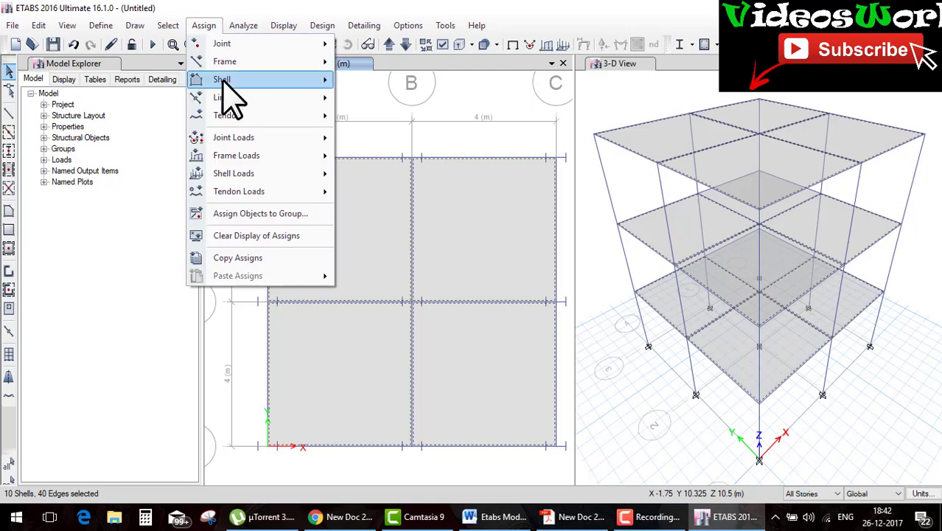
left_click(372, 192)
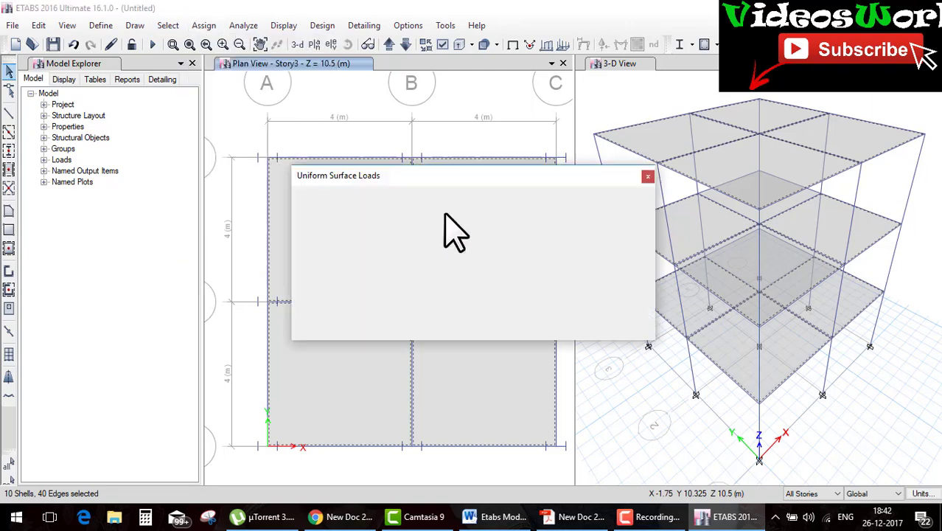
type("10")
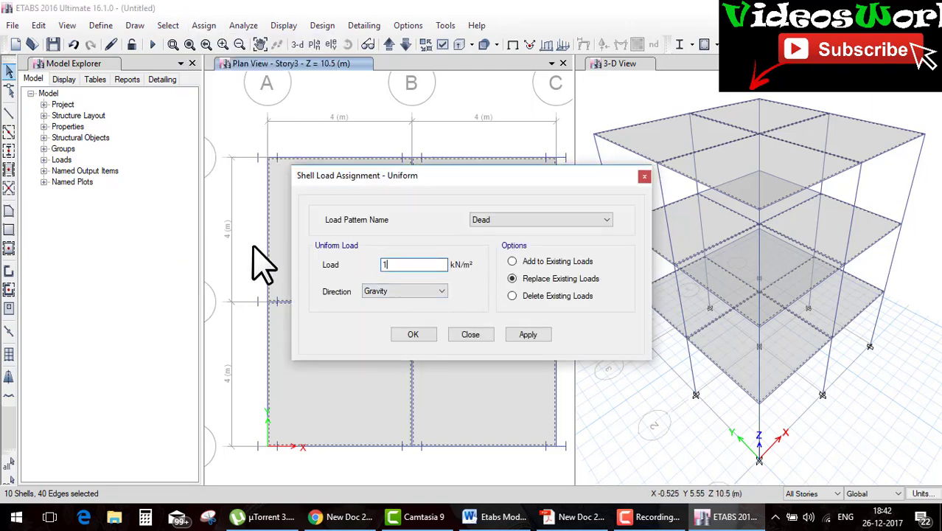
left_click(413, 334)
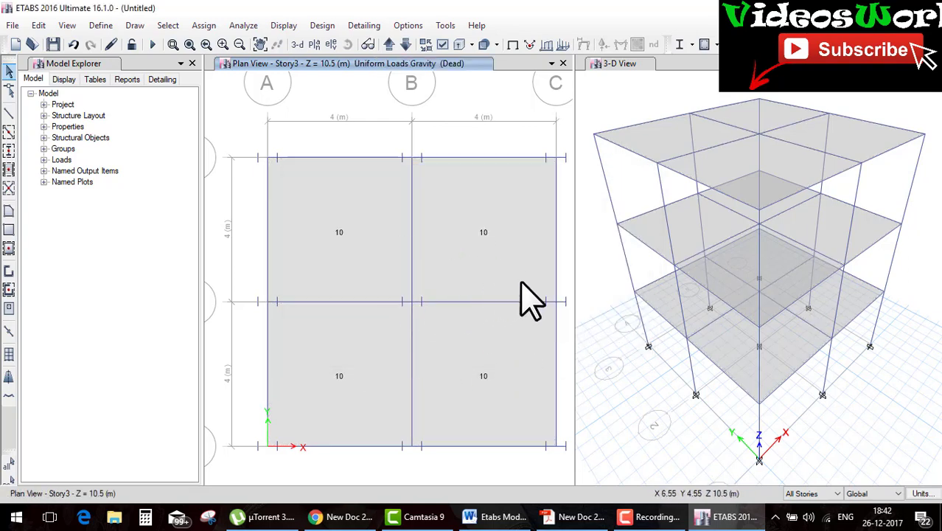
Display the assigned shell loads in the 3D view, then bring up the problem PDF
left_click(643, 119)
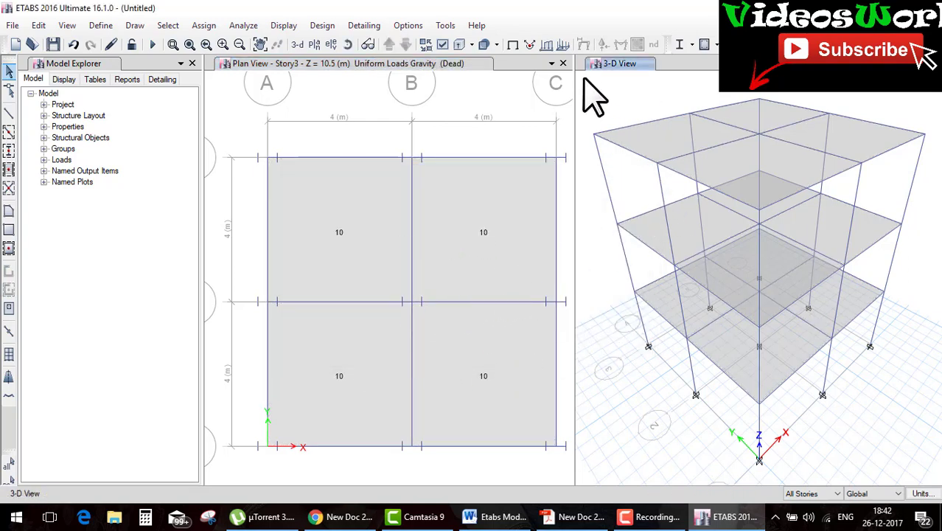
left_click(563, 45)
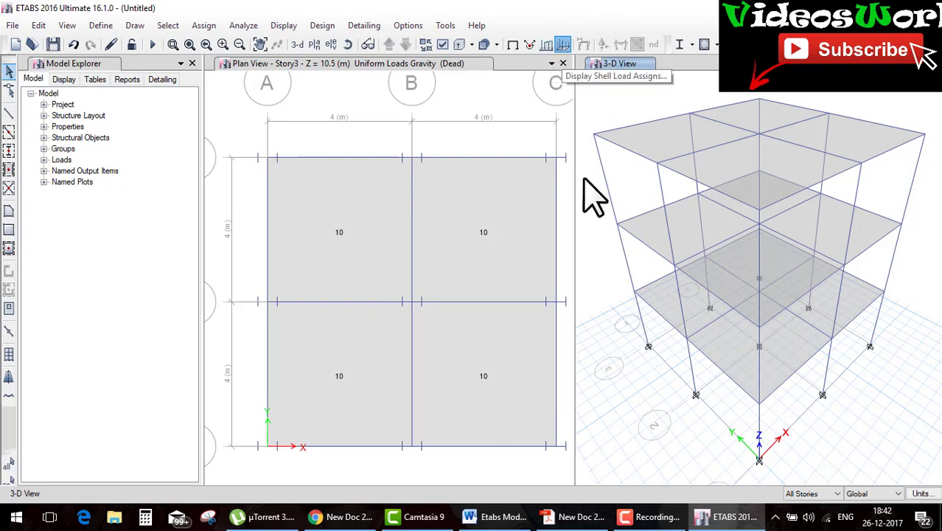
left_click(412, 357)
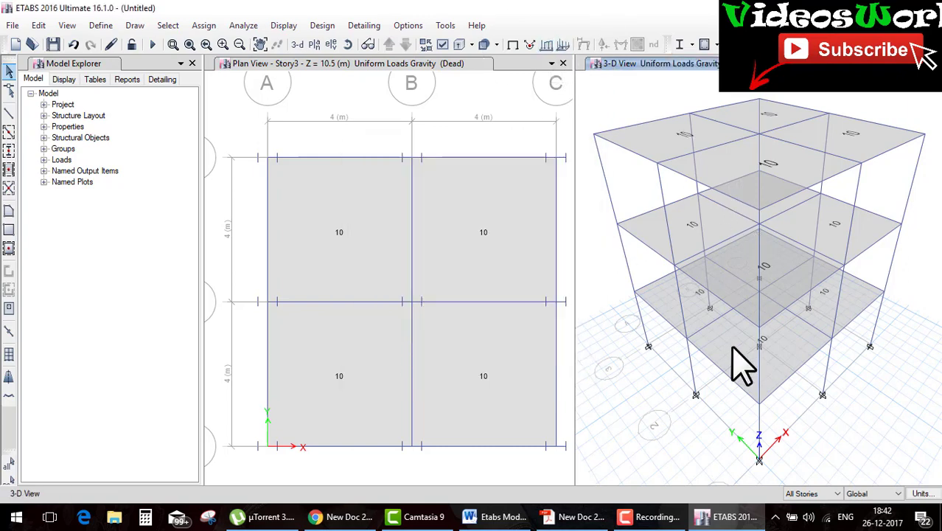
left_click(577, 515)
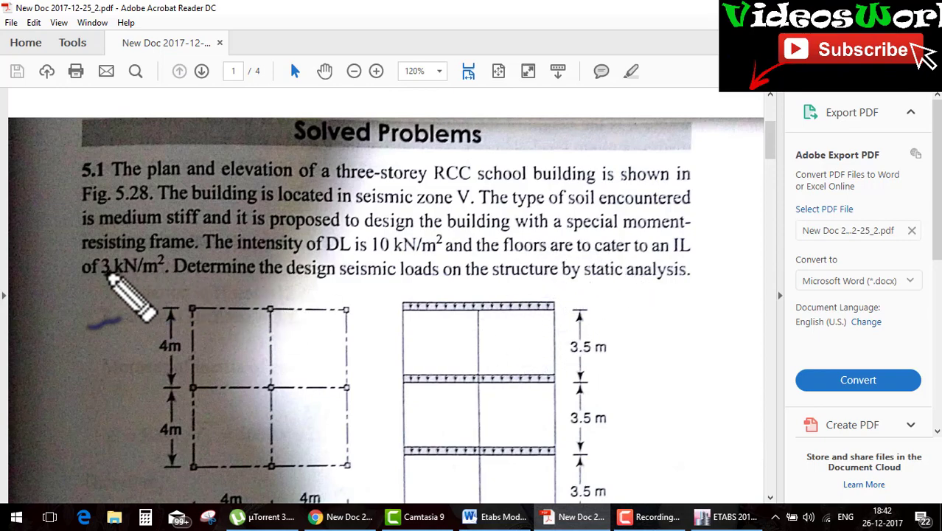
Underline the 3 kN/m² imposed load in the PDF, then select all slabs except the two bottom panels
left_click_drag(103, 277, 168, 277)
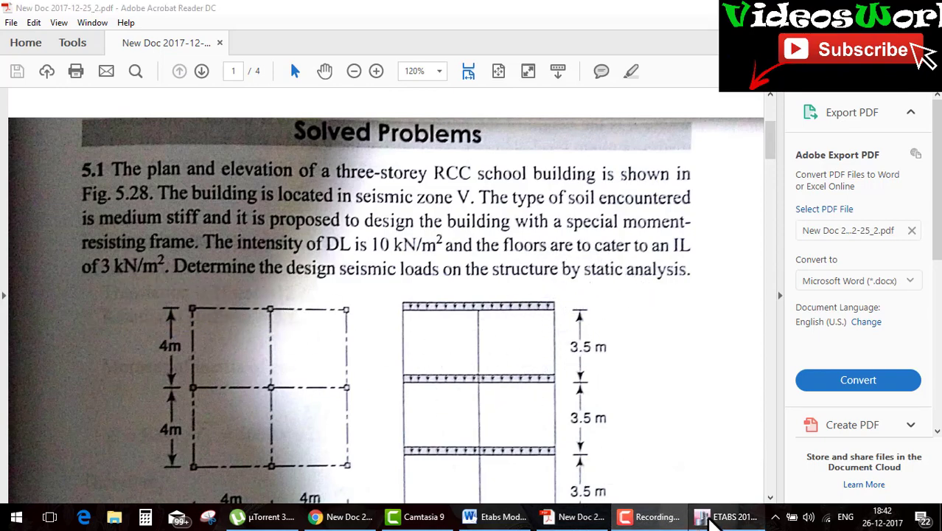
left_click(713, 517)
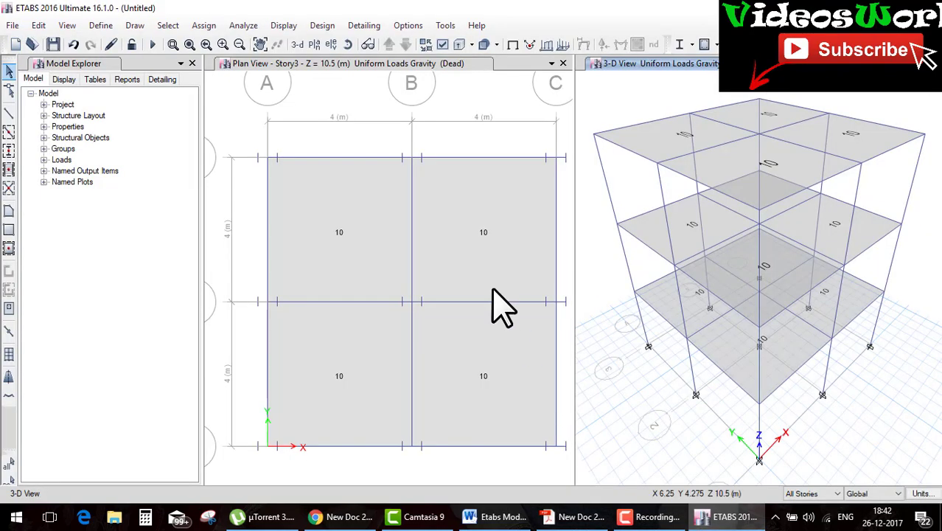
left_click(350, 276)
left_click(336, 372)
left_click(497, 388)
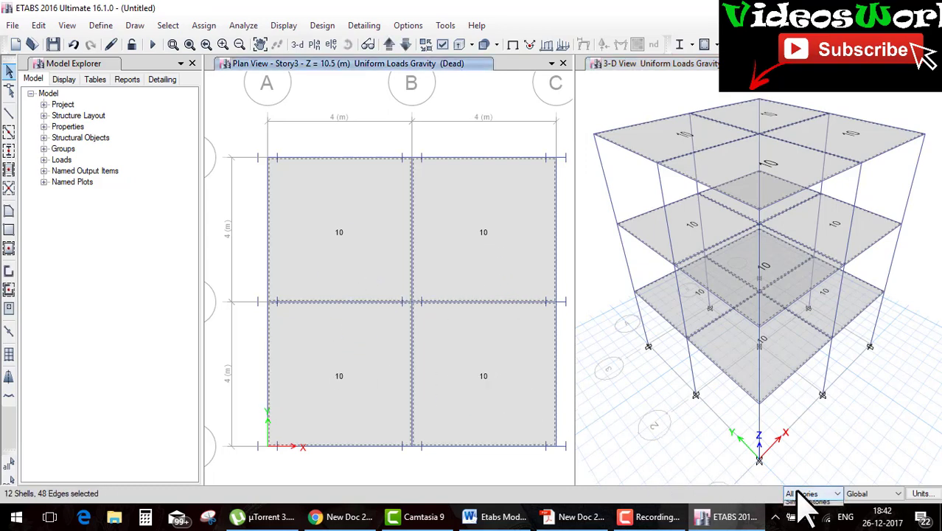
left_click(800, 507)
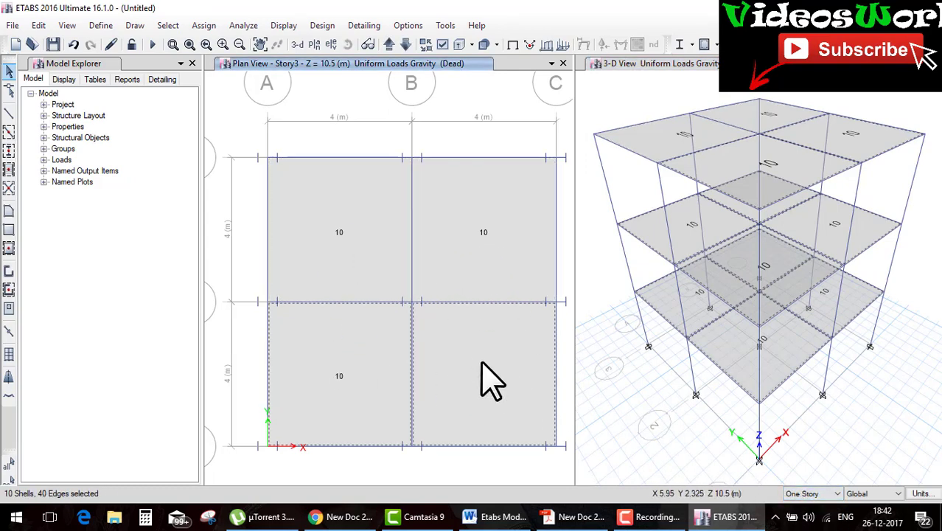
left_click(481, 362)
left_click(369, 365)
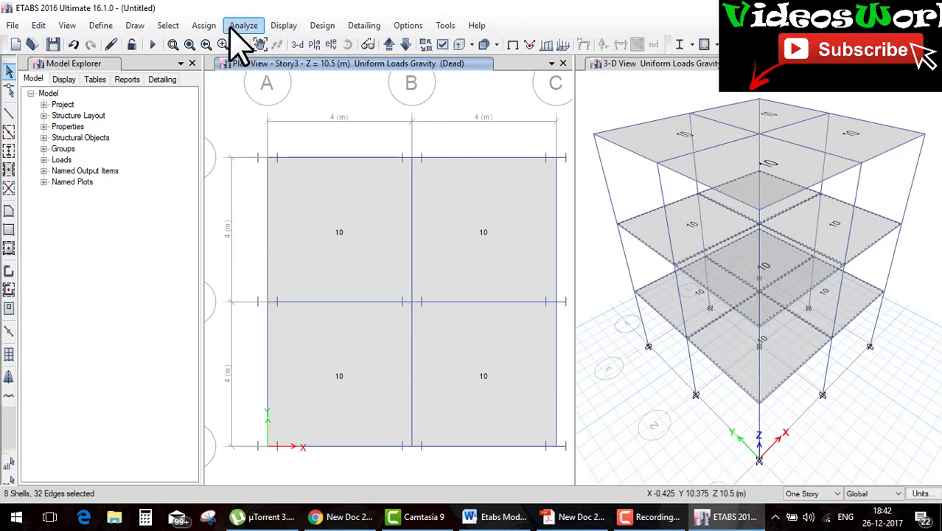
Assign a uniform 3 kN/m² Live load to the selected slabs
left_click(204, 26)
mouse_move(233, 173)
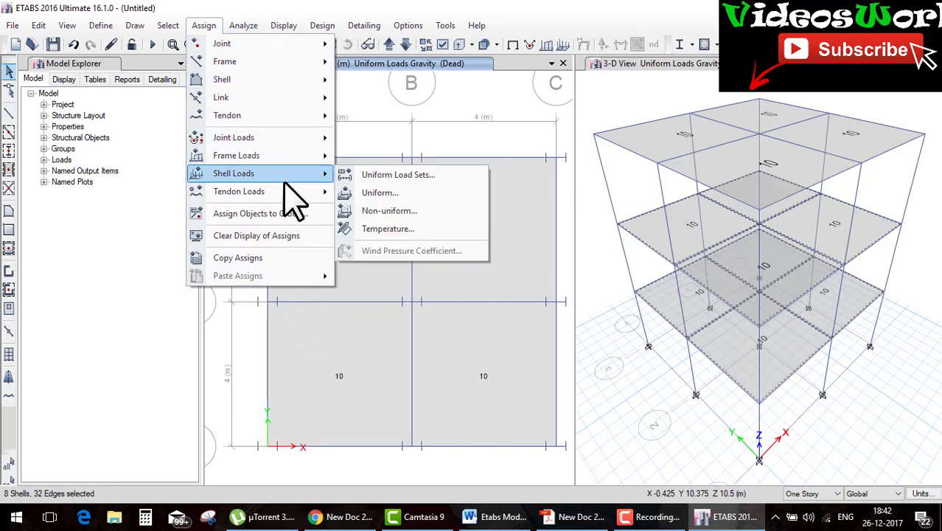
left_click(391, 193)
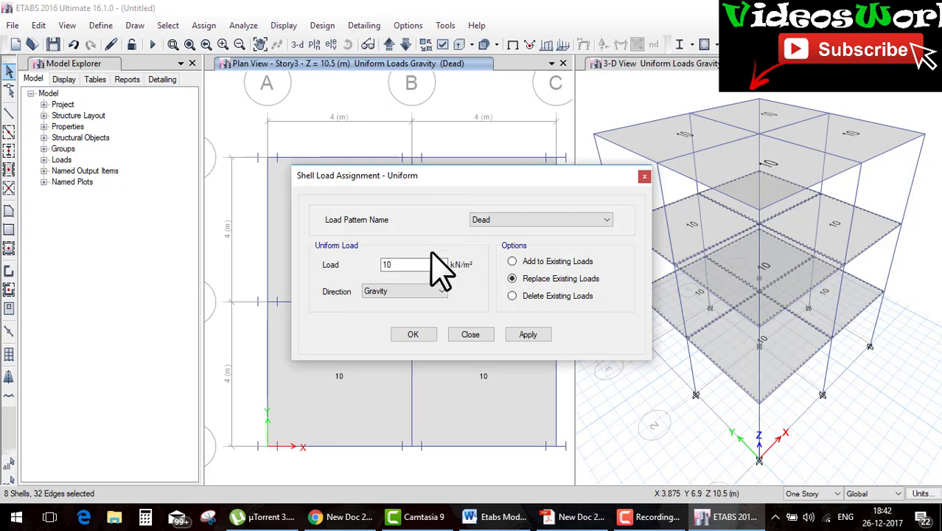
left_click(549, 219)
left_click(551, 239)
left_click_drag(414, 263, 336, 269)
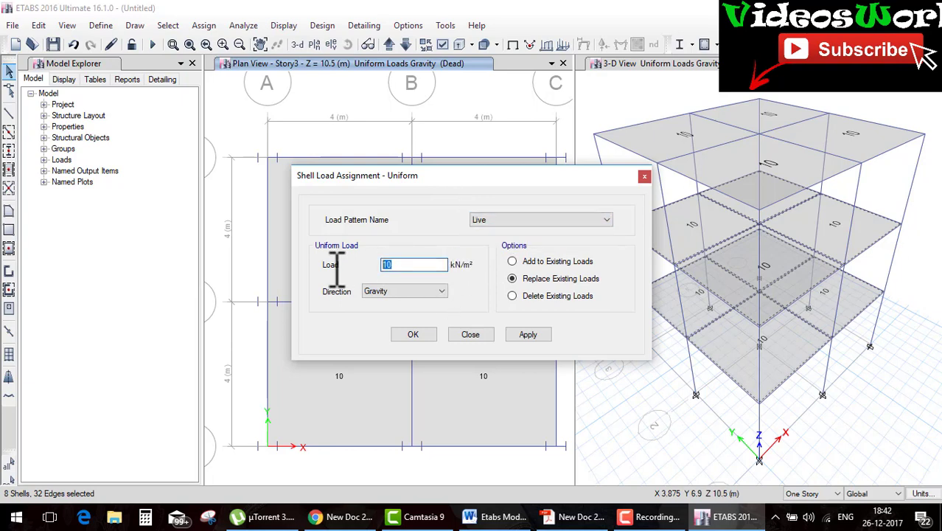
type("3")
left_click(424, 338)
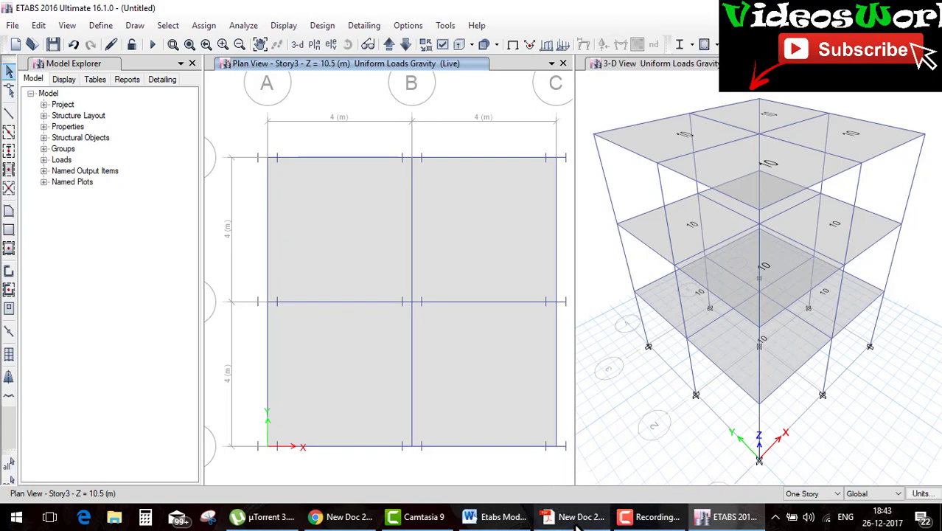
left_click(578, 520)
scroll(530, 339, "down", 5)
scroll(536, 335, "down", 5)
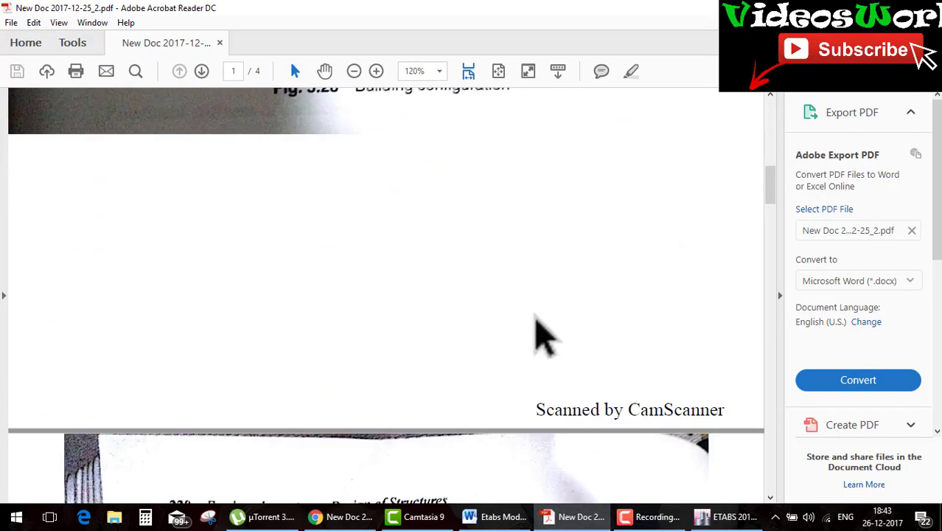
scroll(535, 335, "down", 2)
scroll(534, 317, "down", 4)
scroll(534, 317, "down", 4)
scroll(534, 316, "down", 7)
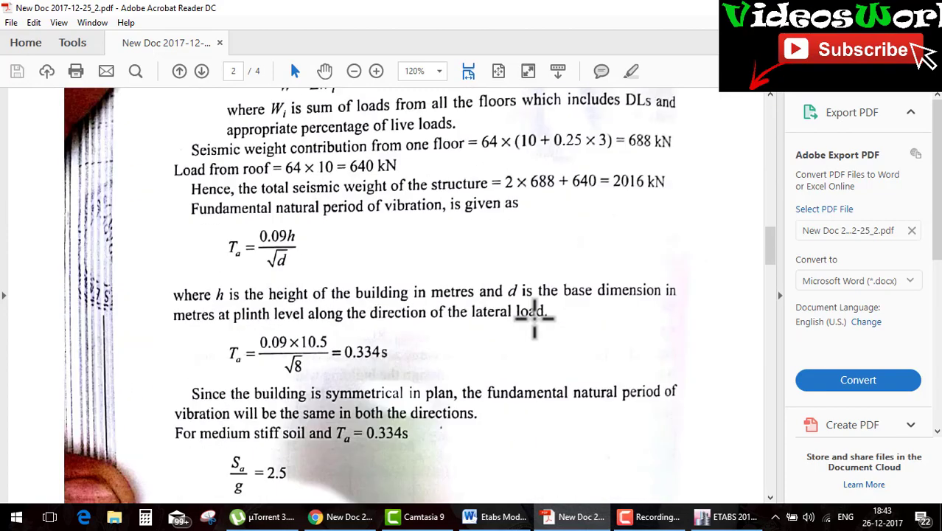
scroll(534, 316, "down", 6)
scroll(536, 313, "up", 6)
scroll(501, 302, "up", 4)
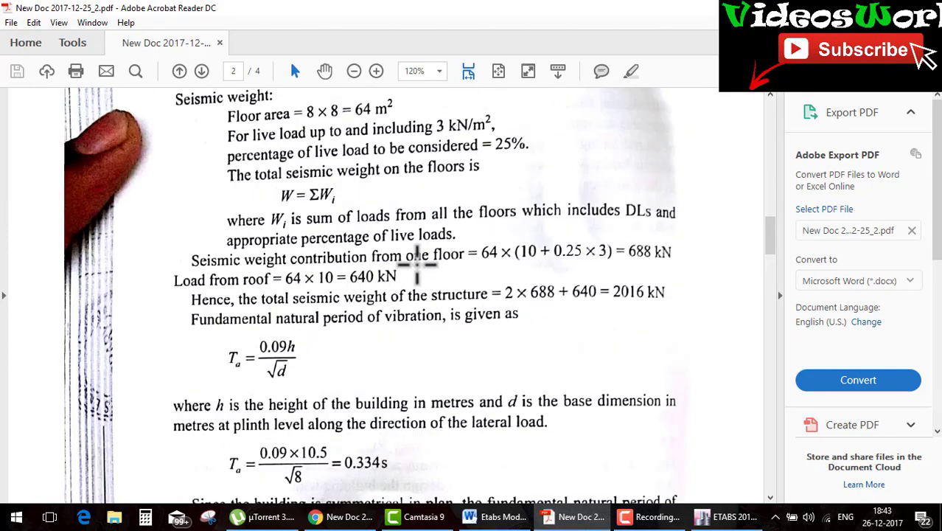
left_click_drag(286, 284, 397, 278)
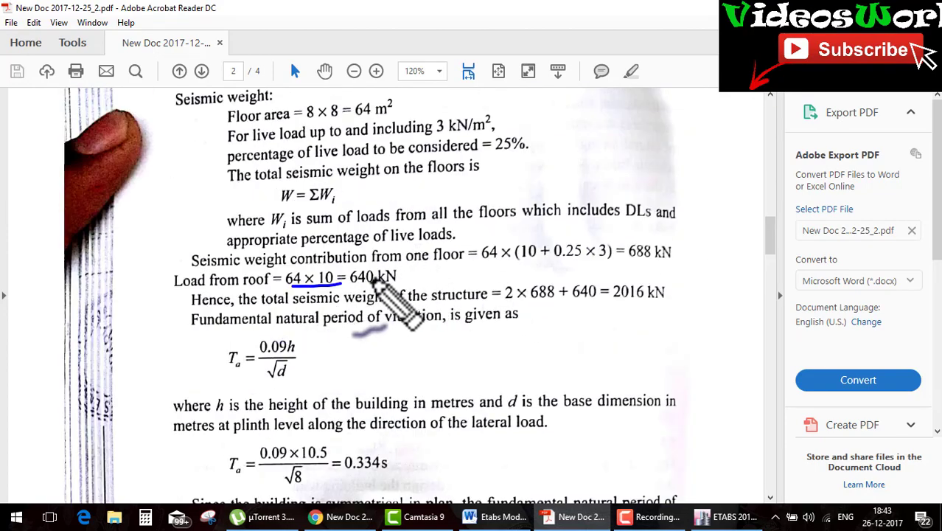
left_click_drag(483, 263, 700, 262)
left_click_drag(493, 310, 754, 309)
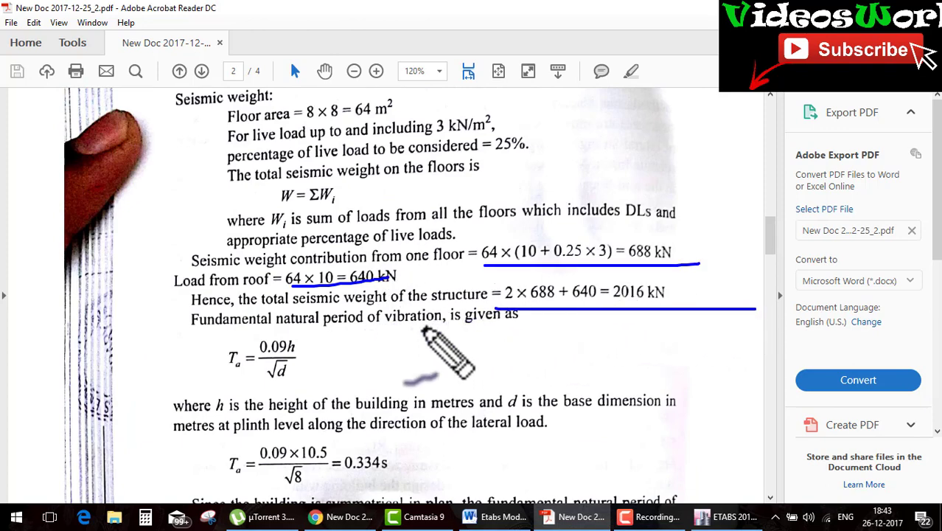
left_click_drag(532, 135, 508, 124)
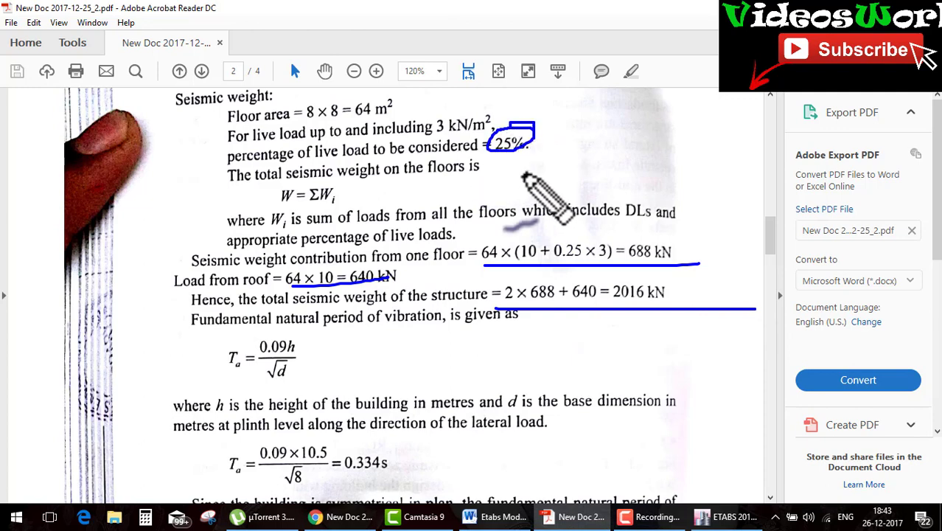
key("ctrl+shift+d")
Set mass source MsSrc1 to use specified load patterns, excluding element self mass
left_click(728, 517)
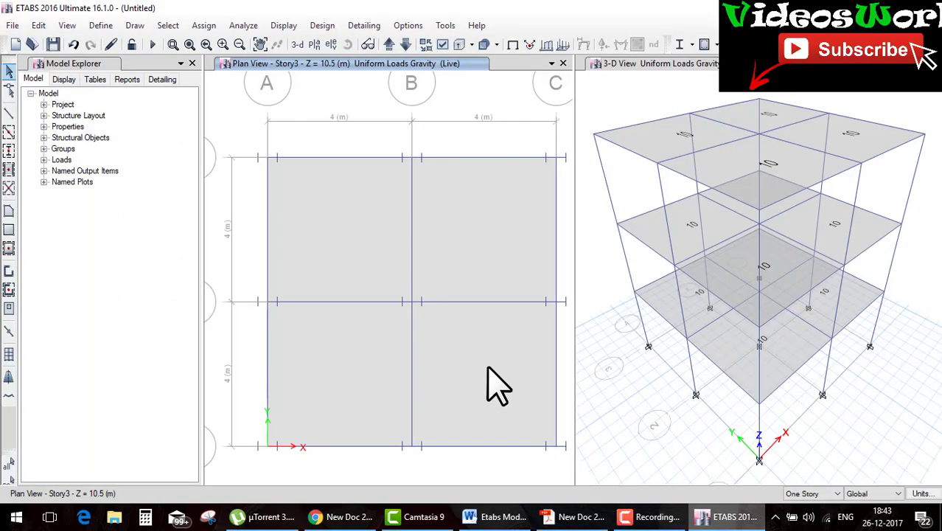
left_click(100, 28)
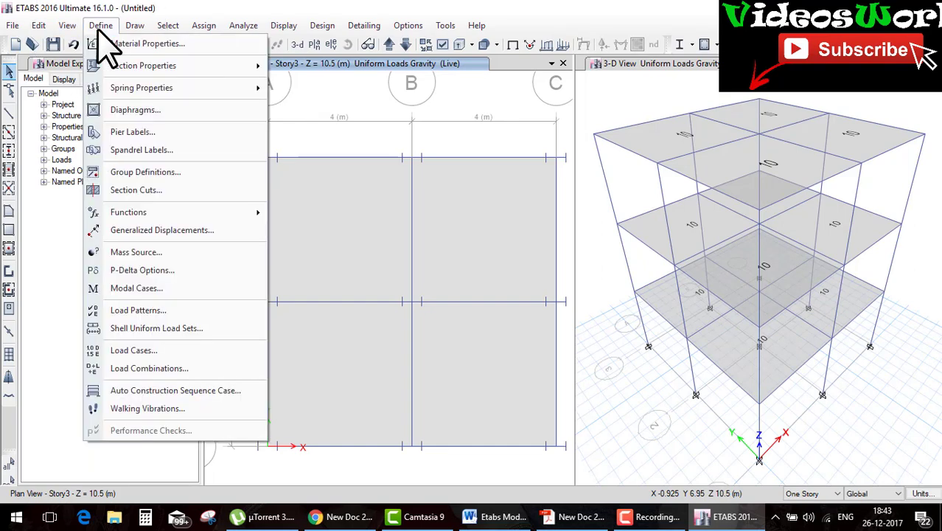
left_click(137, 252)
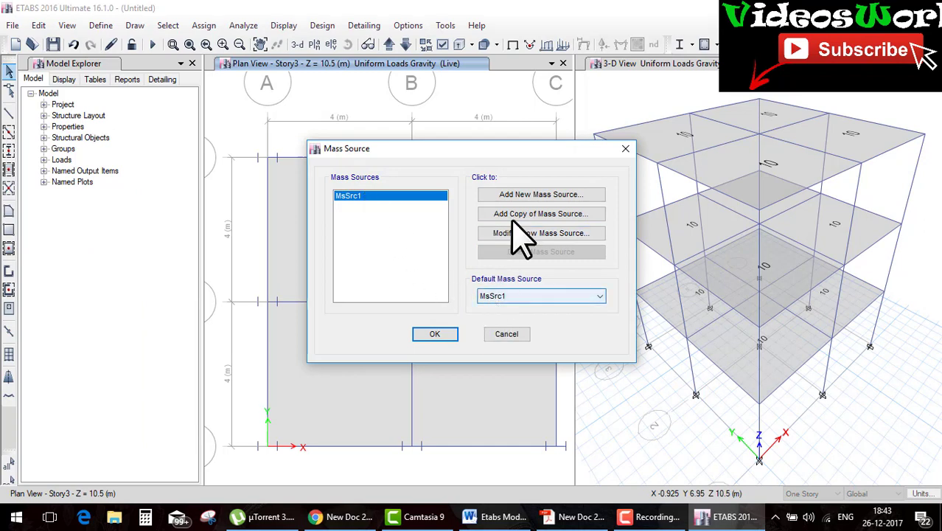
left_click(524, 235)
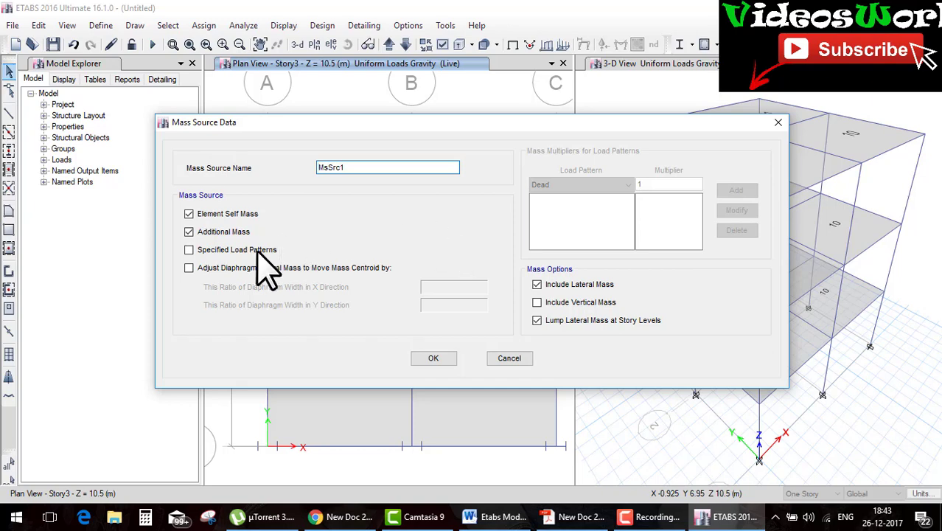
left_click(189, 250)
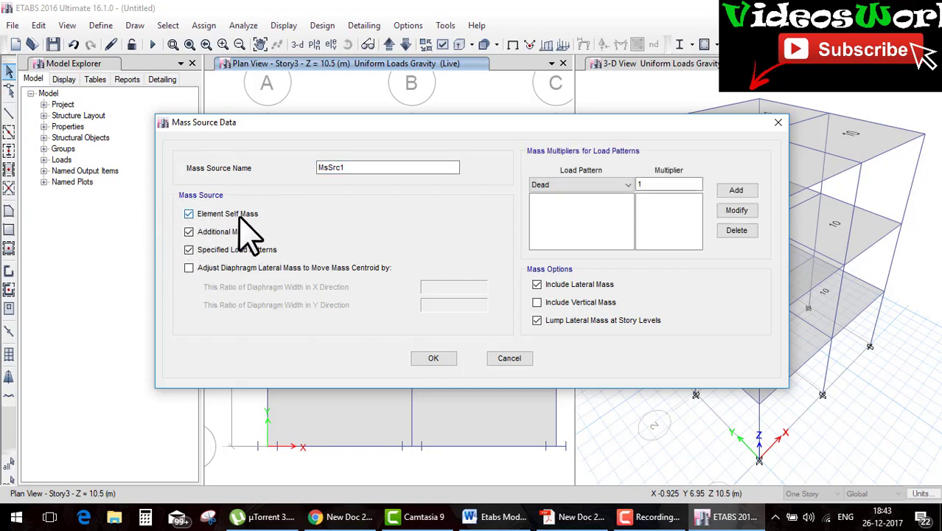
left_click(188, 214)
Include vertical mass and add Dead ×1 and Live ×0.25 to the mass source
left_click(536, 302)
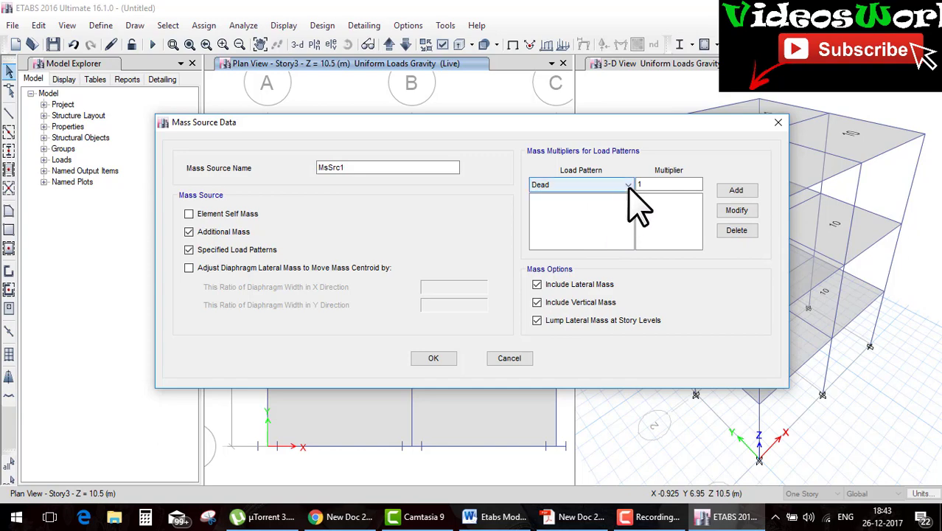
left_click(736, 192)
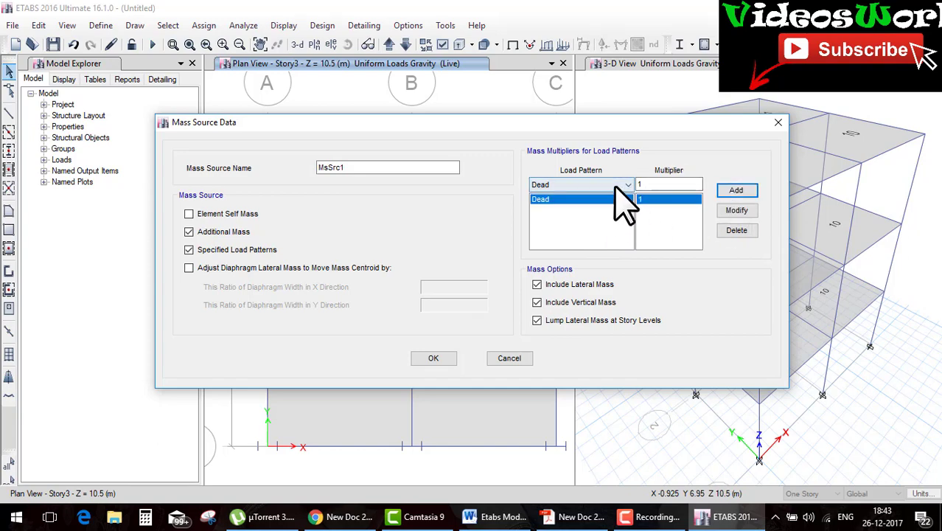
left_click(619, 184)
left_click(568, 209)
type("0.25")
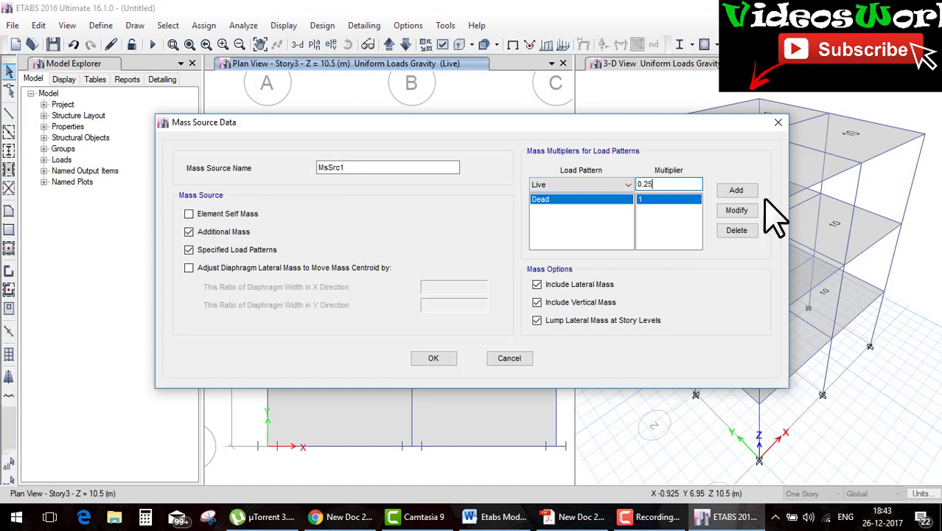
left_click(737, 193)
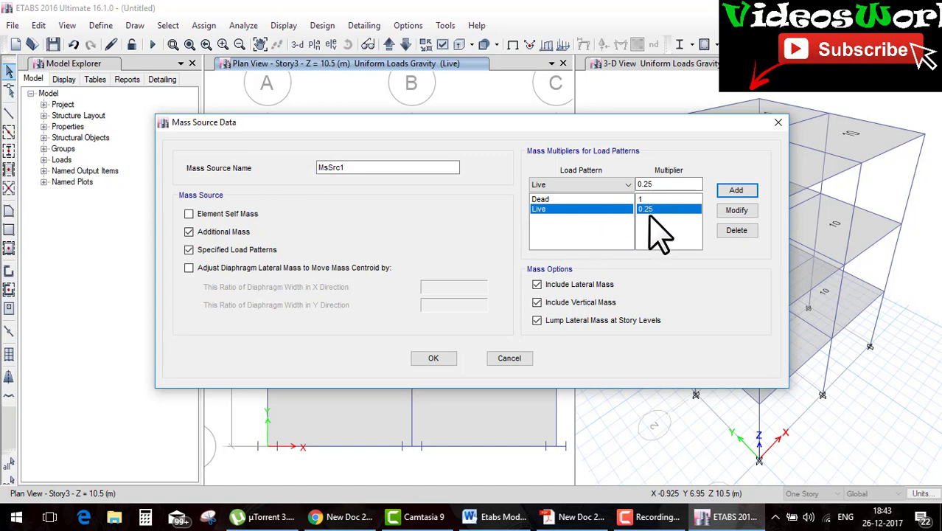
left_click(599, 515)
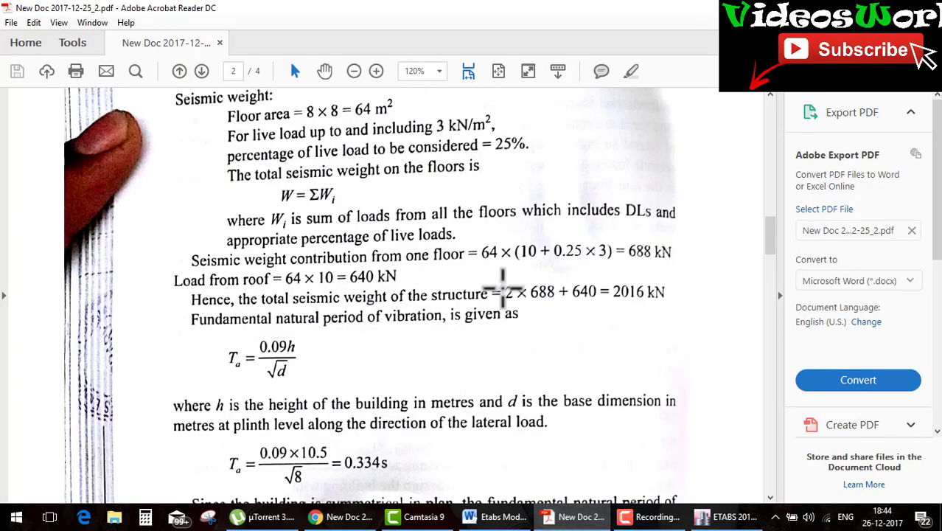
Mark the 688 kN floor seismic weight formula, its 10 kN/m² dead term and 0.25 live factor
left_click_drag(481, 262, 670, 261)
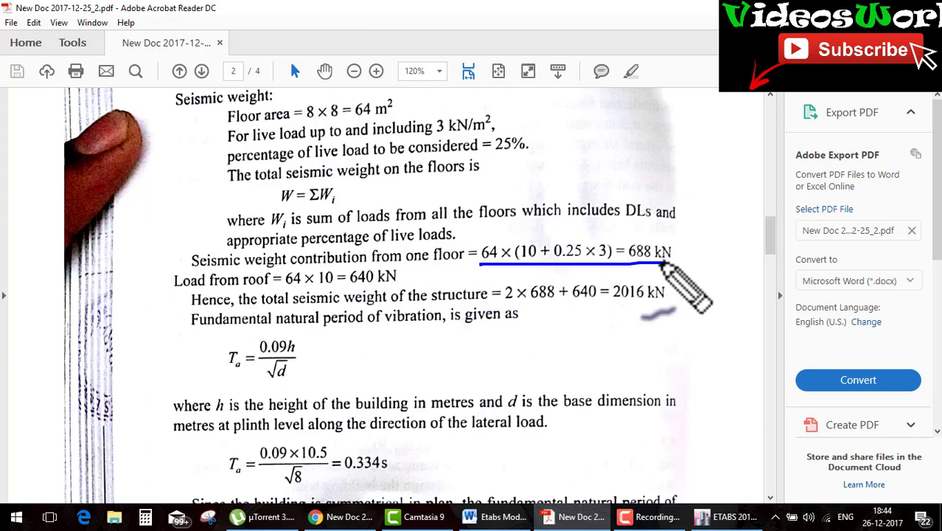
left_click_drag(536, 239, 542, 269)
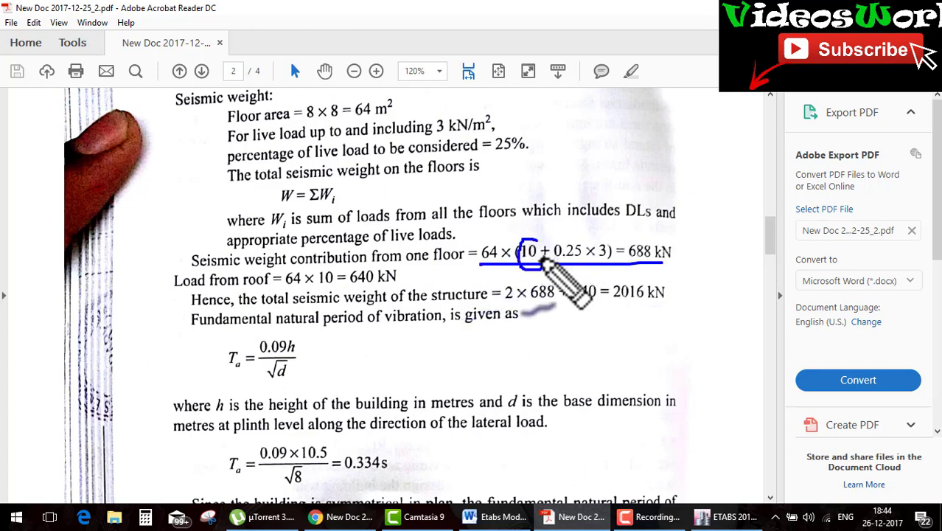
left_click_drag(579, 229, 573, 258)
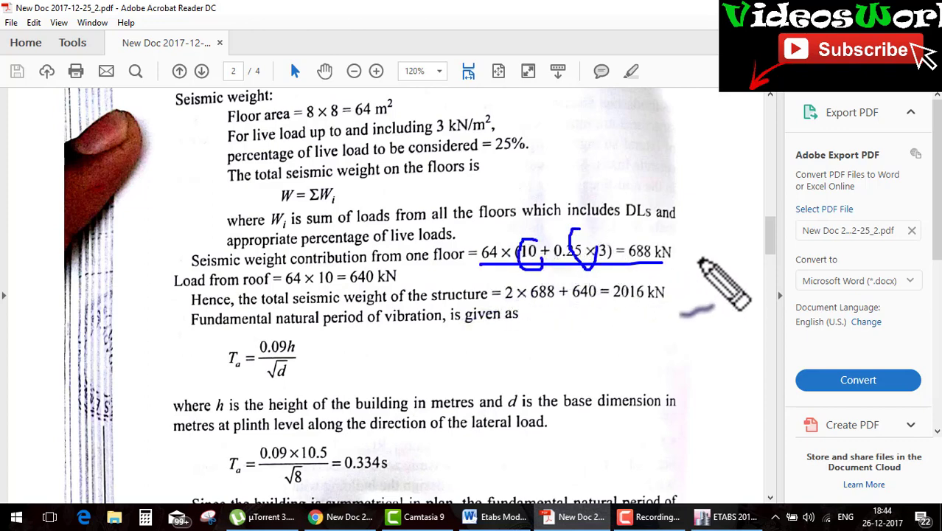
left_click(720, 519)
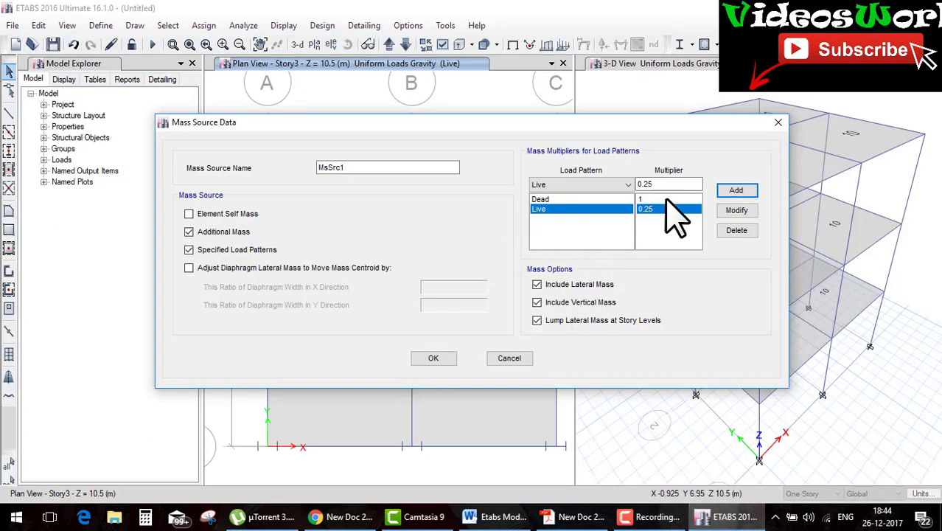
Rename the mass source to 'lumbed mass' and confirm both mass source dialogs
left_click(451, 360)
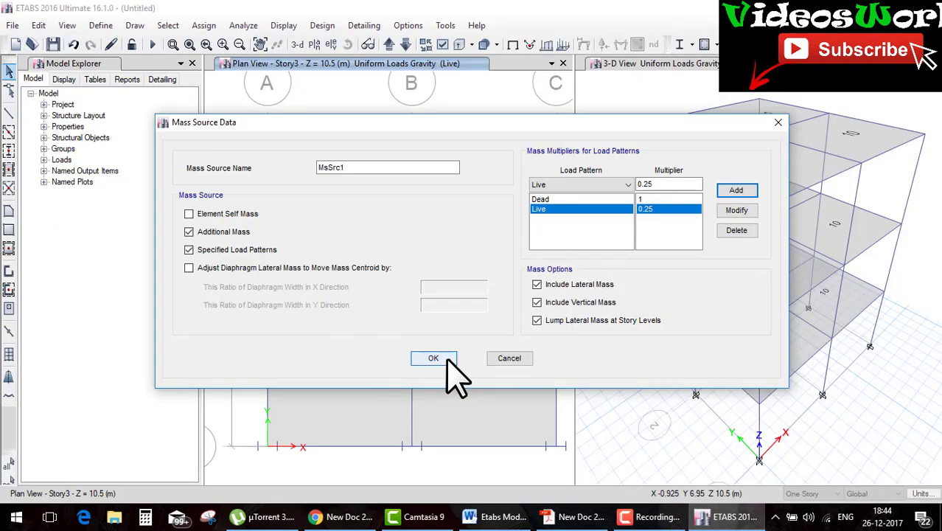
left_click_drag(378, 168, 324, 167)
type("lumbed mass")
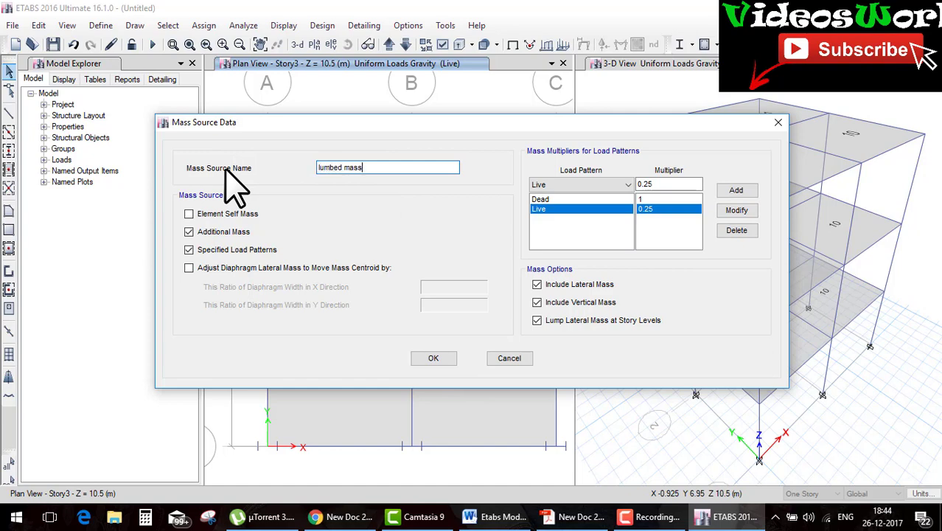
left_click(425, 358)
left_click(436, 336)
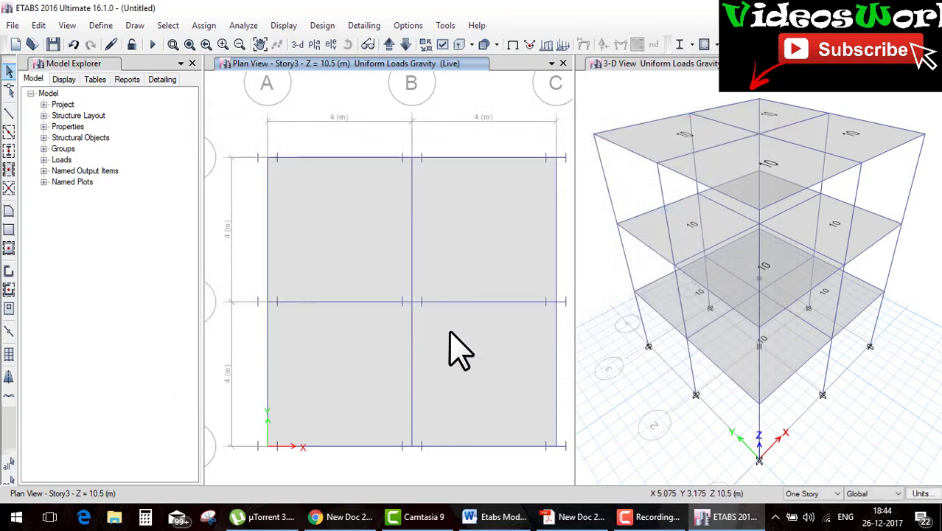
Scroll the hand calculation and bracket the seismic parameters Z = 0.36, I = 1.5, R = 5
left_click(573, 516)
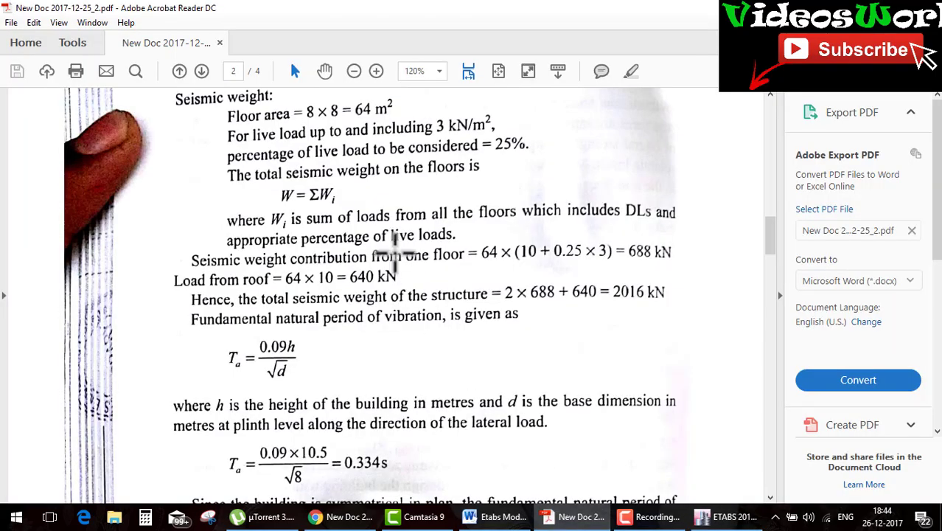
scroll(396, 254, "down", 5)
scroll(398, 243, "down", 4)
scroll(401, 227, "down", 5)
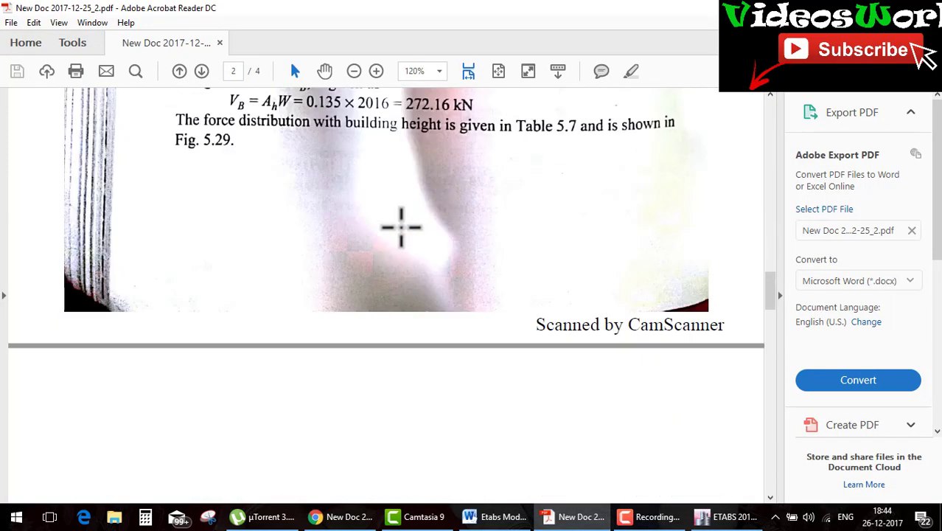
scroll(420, 284, "down", 6)
scroll(424, 267, "up", 3)
scroll(420, 283, "up", 4)
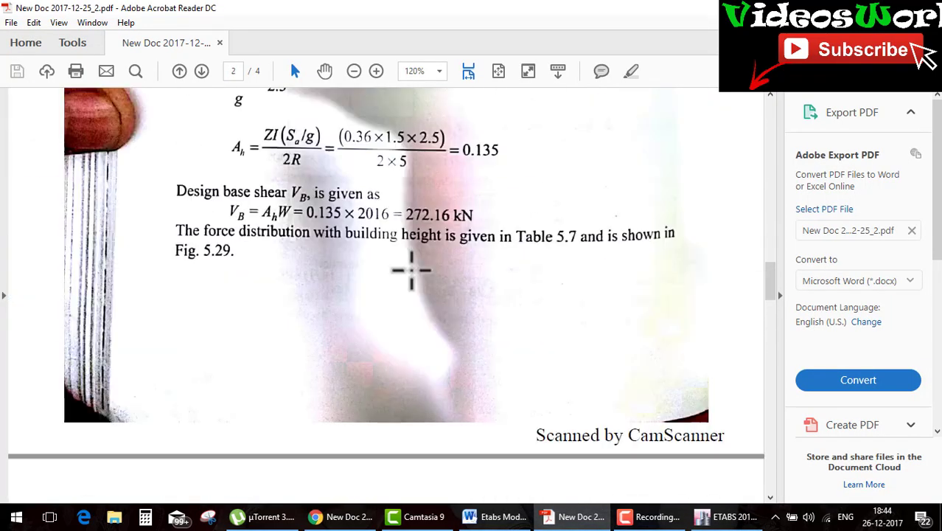
scroll(410, 270, "up", 10)
scroll(358, 273, "up", 5)
scroll(356, 252, "down", 4)
scroll(359, 258, "down", 2)
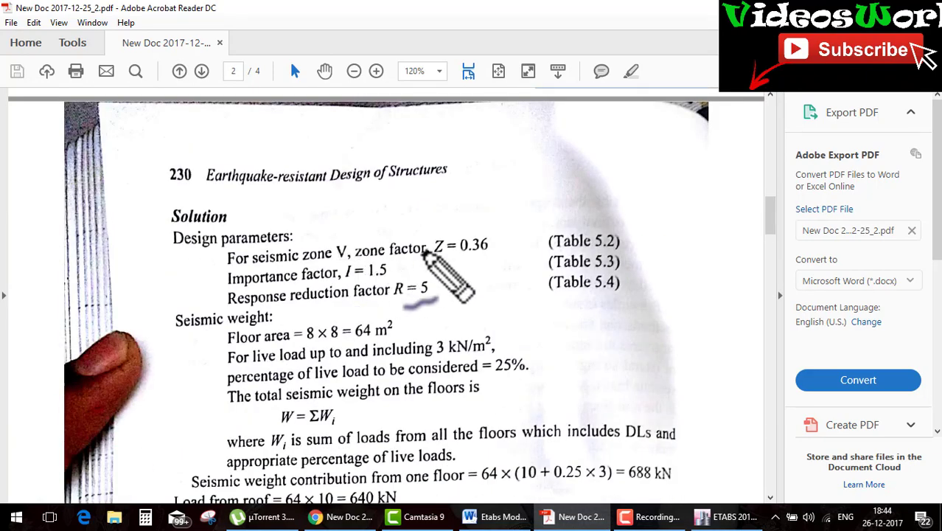
left_click_drag(527, 223, 449, 320)
left_click_drag(446, 222, 527, 224)
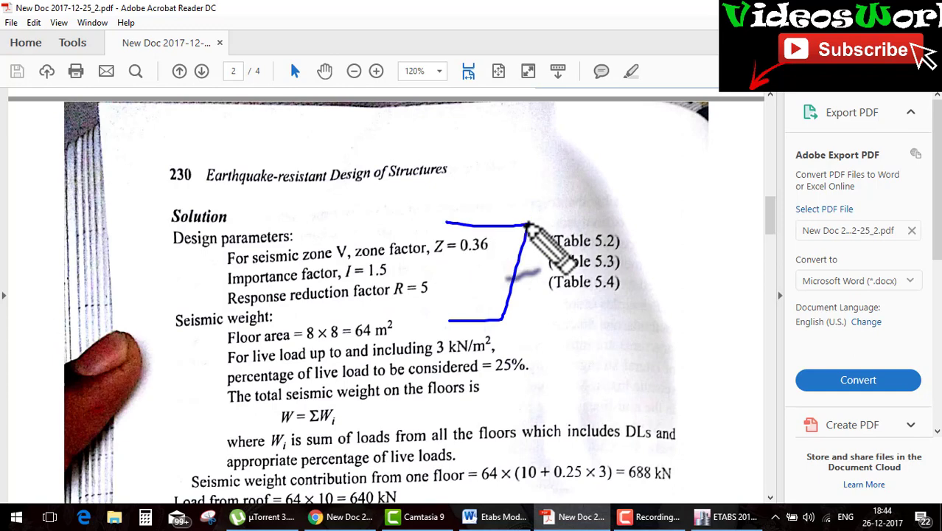
key("Escape")
key("alt+Tab")
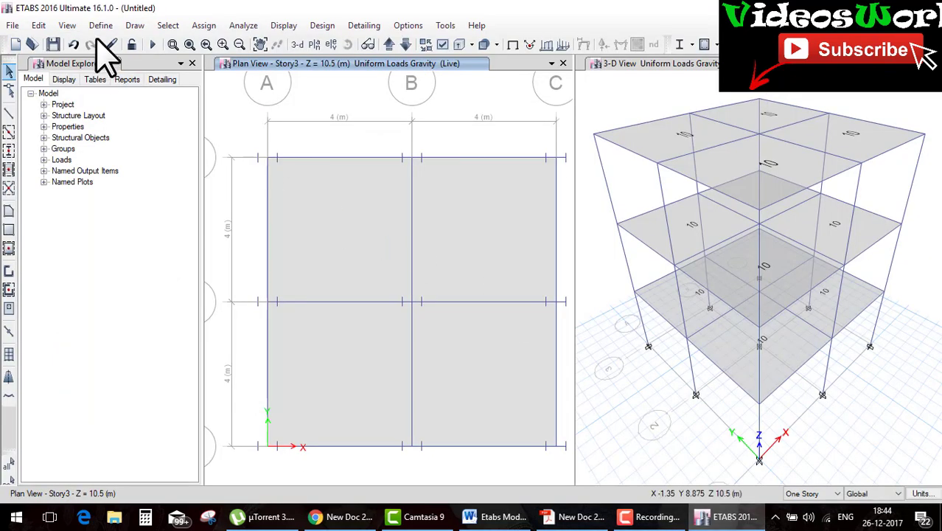
Open the Define Load Patterns dialog from the Define menu
left_click(100, 26)
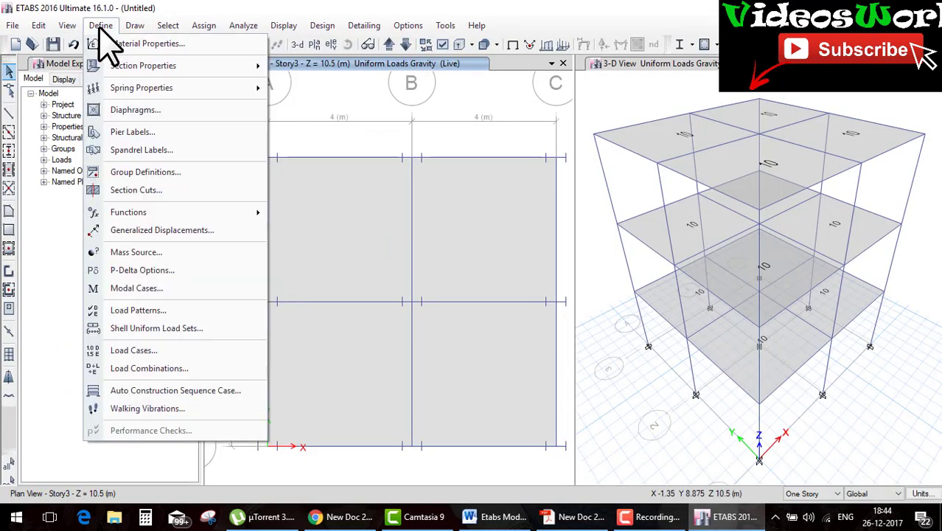
left_click(159, 310)
type("eqx")
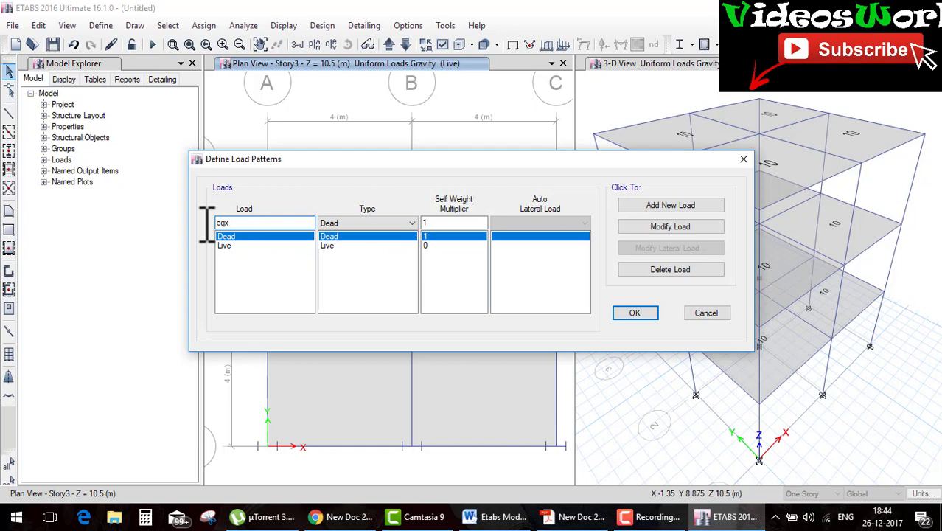
Review Table 5.7 storey forces 170.37, 81.38 and 20.41 kN in the PDF
left_click(574, 516)
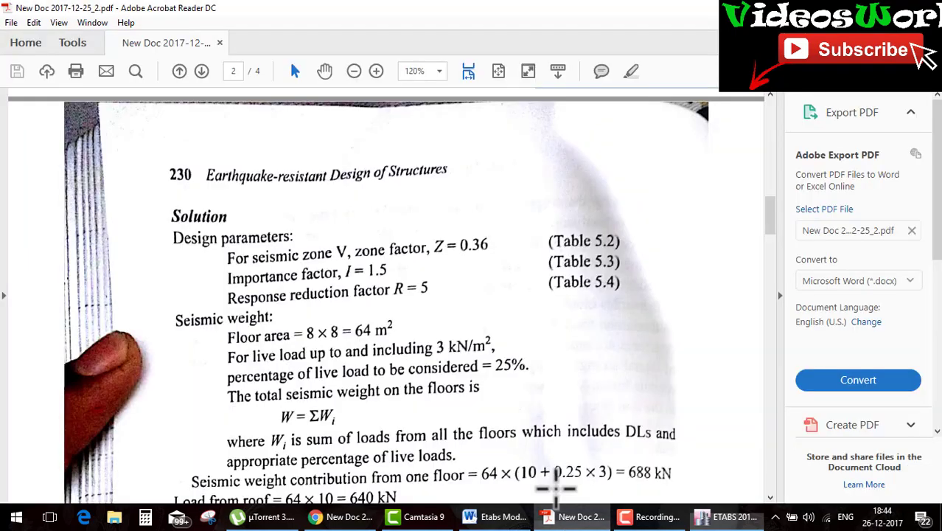
scroll(472, 249, "down", 5)
scroll(475, 248, "down", 5)
scroll(478, 248, "down", 5)
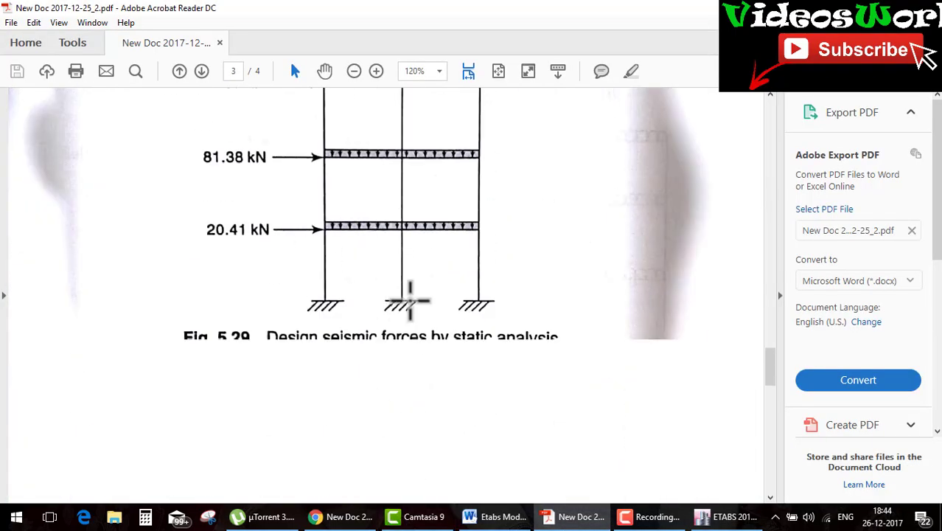
scroll(410, 301, "up", 6)
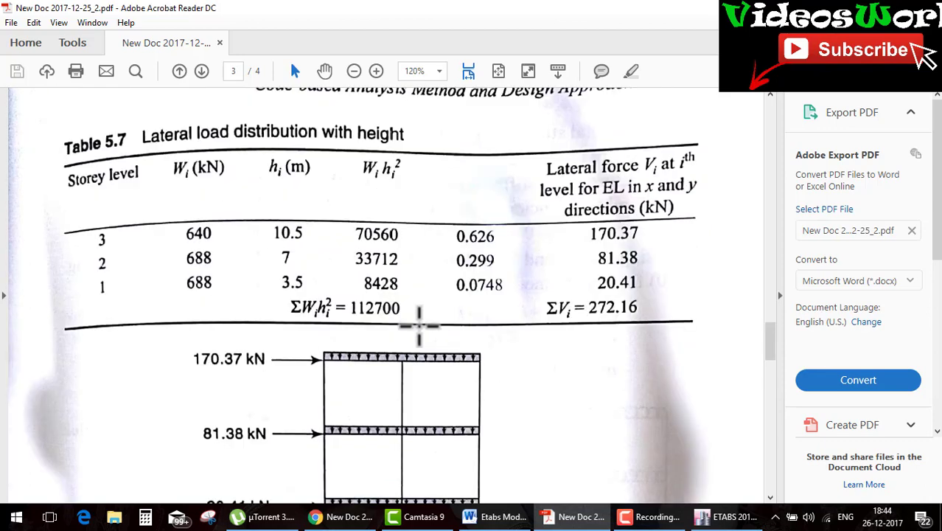
scroll(410, 303, "down", 3)
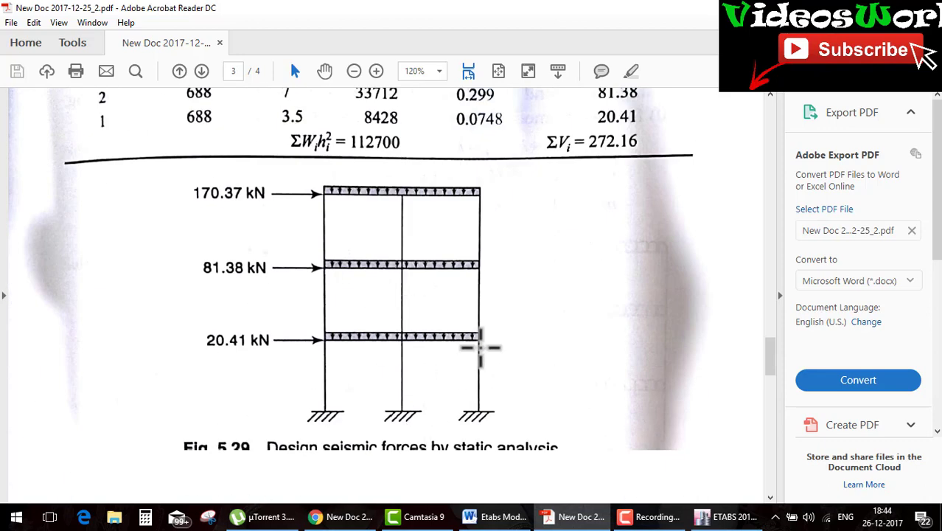
left_click(719, 516)
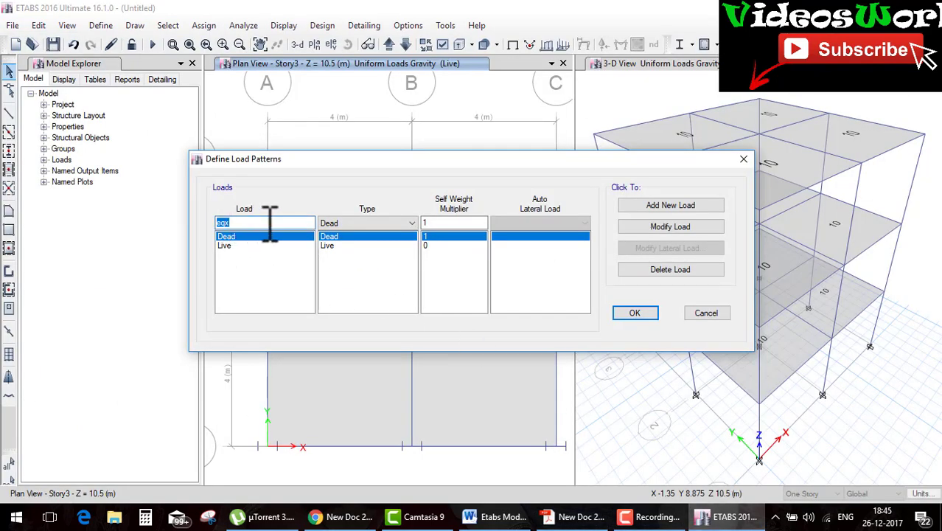
Add 'eqx' as a Seismic load pattern using IS1893 2002 auto lateral load, then open its lateral load settings
left_click(354, 225)
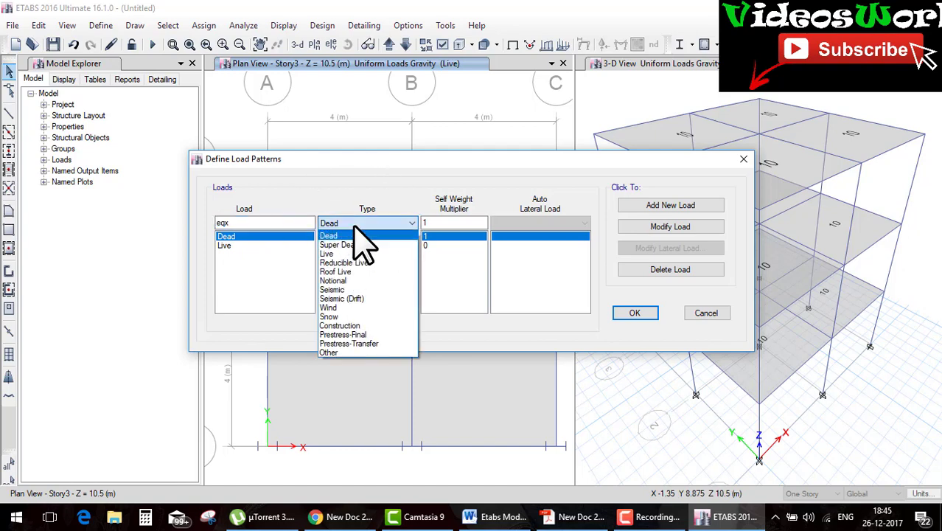
left_click(342, 290)
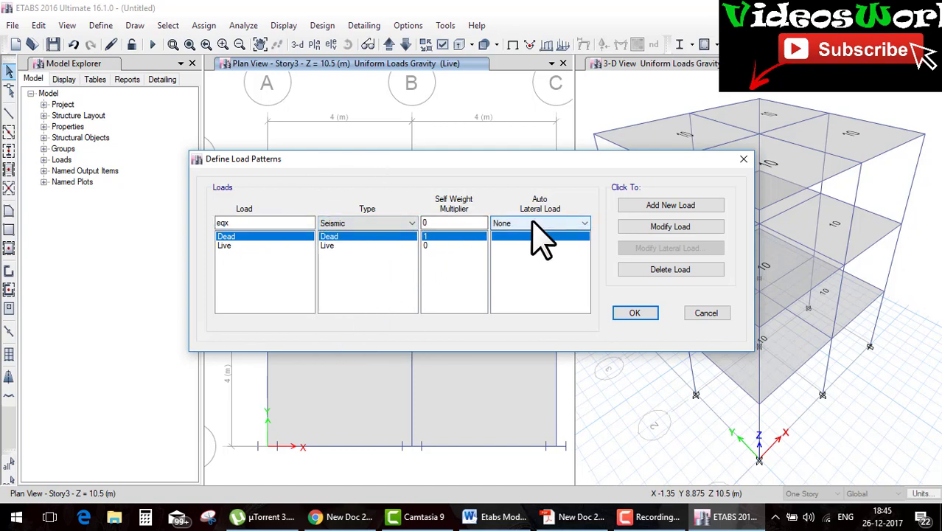
left_click(541, 224)
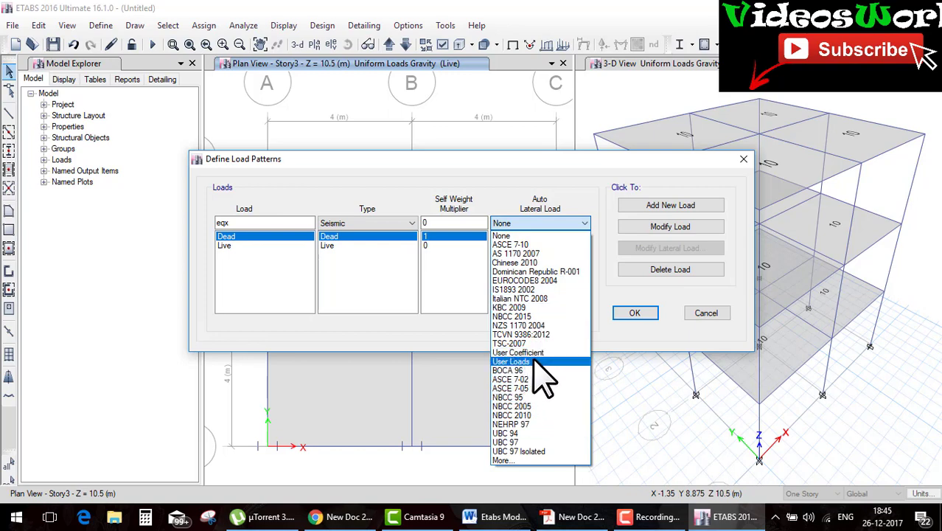
left_click(537, 289)
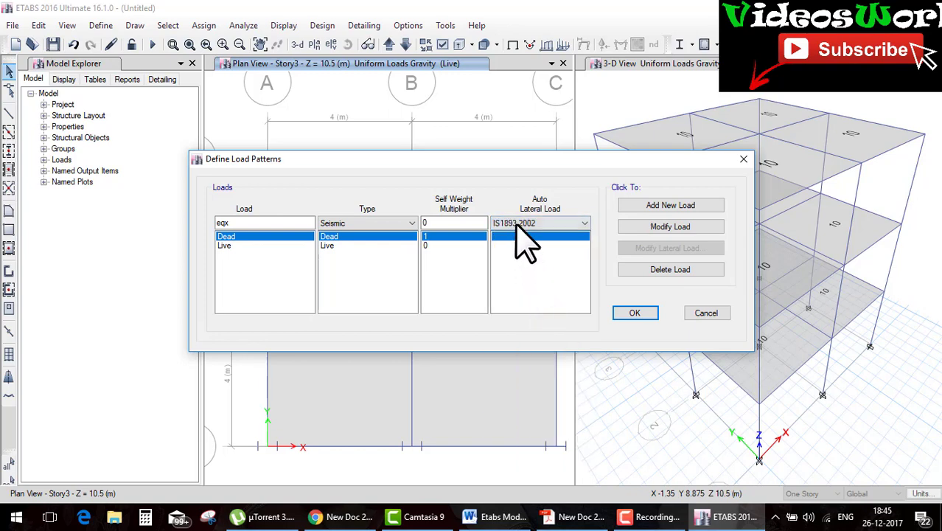
left_click(634, 207)
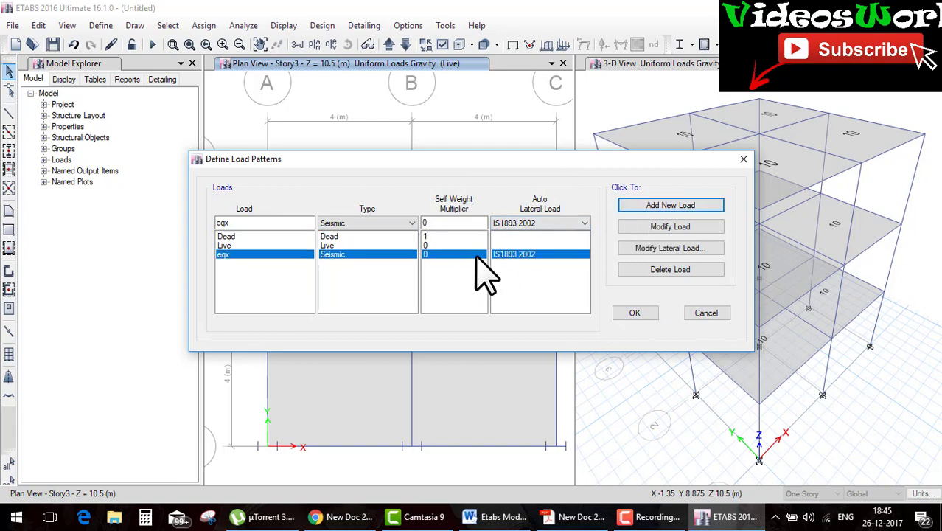
left_click(638, 248)
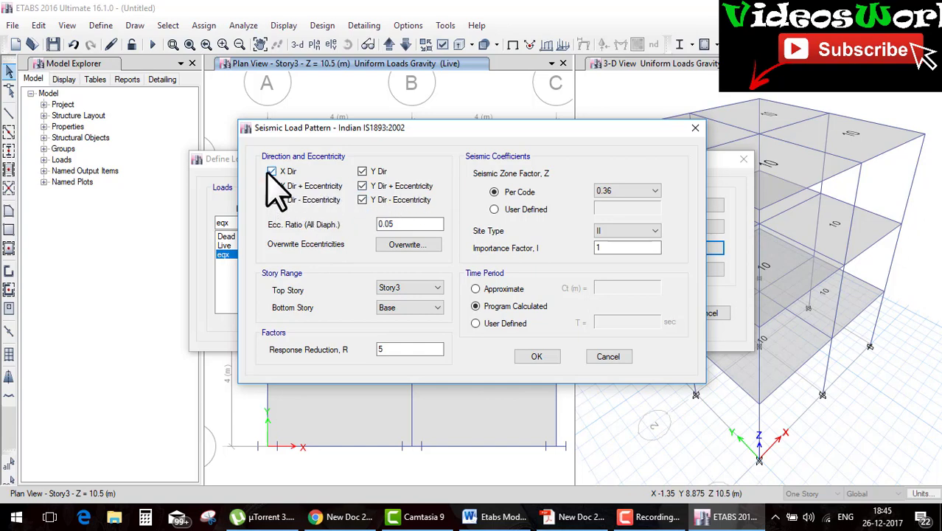
Limit eqx to X direction with zone factor 0.36, site type II, importance factor 1.5 and R 5
left_click(362, 186)
left_click(361, 170)
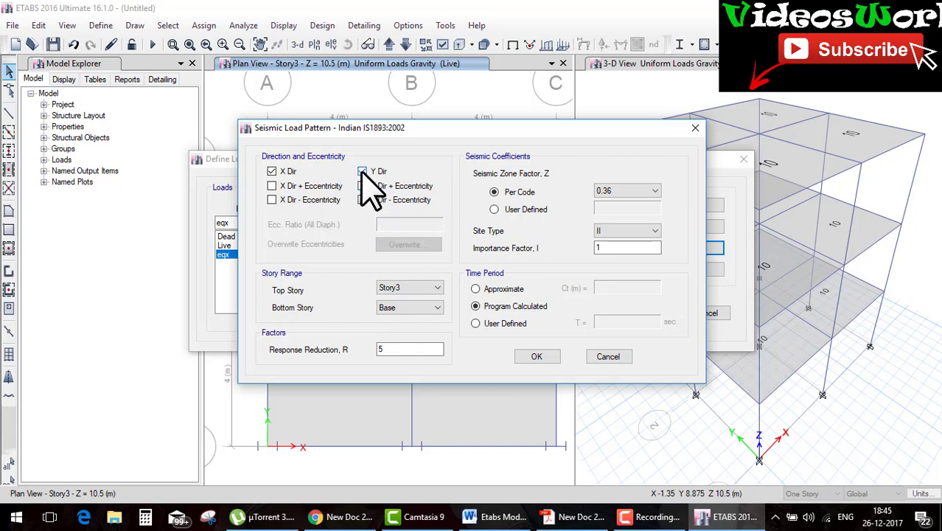
left_click(610, 193)
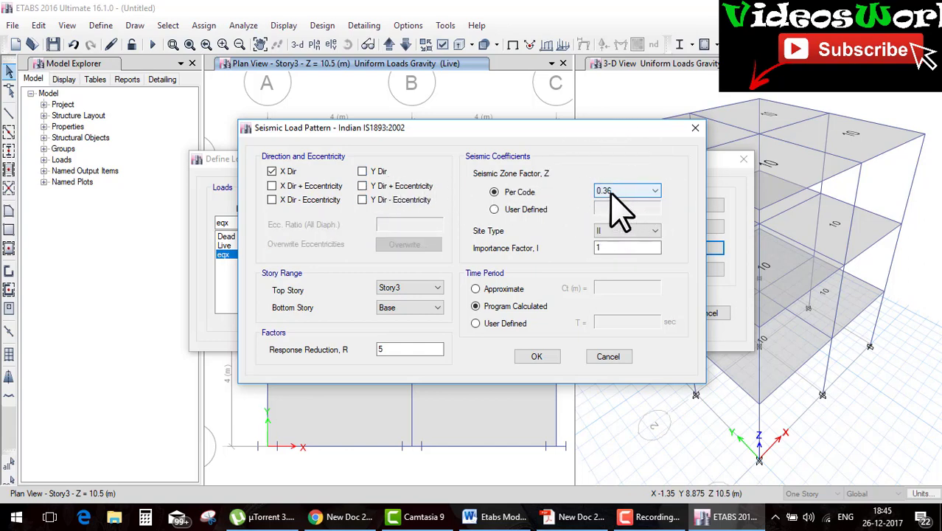
left_click(617, 203)
left_click(617, 203)
left_click(602, 233)
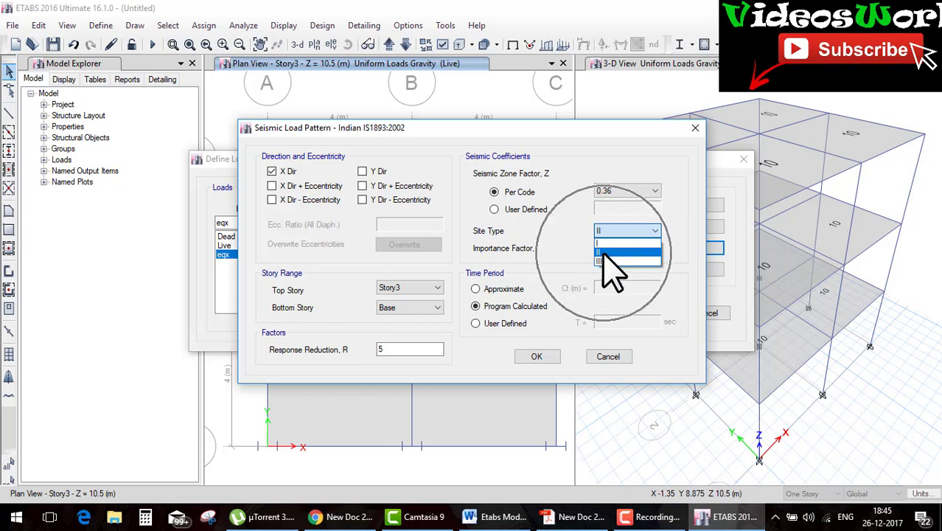
left_click(602, 253)
left_click(609, 248)
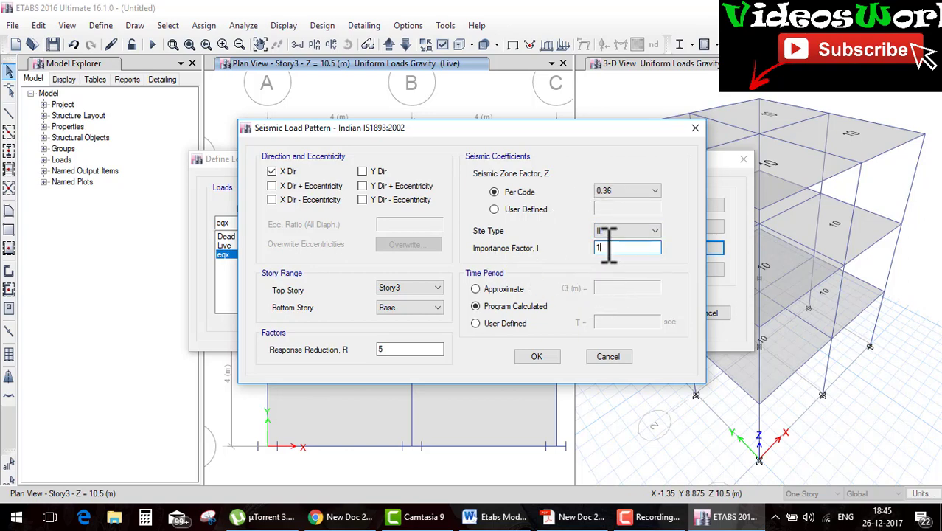
double_click(426, 348)
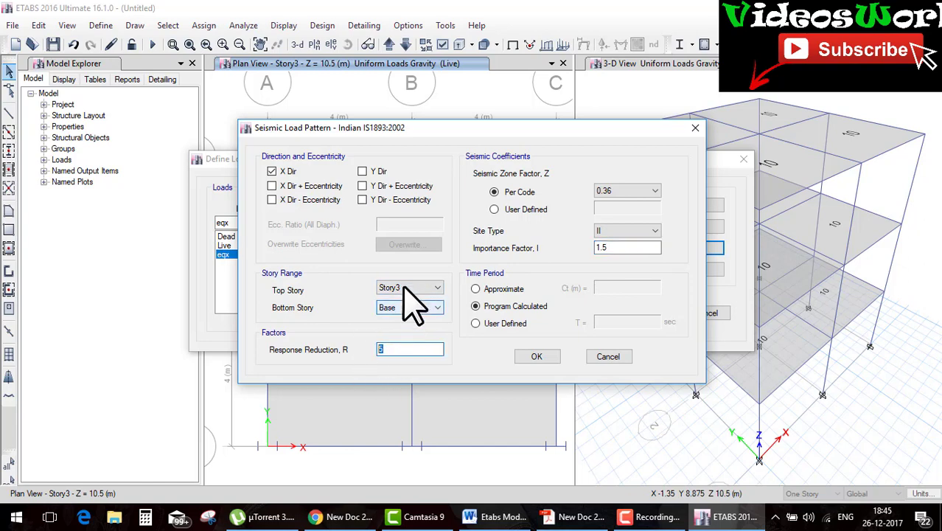
left_click(537, 356)
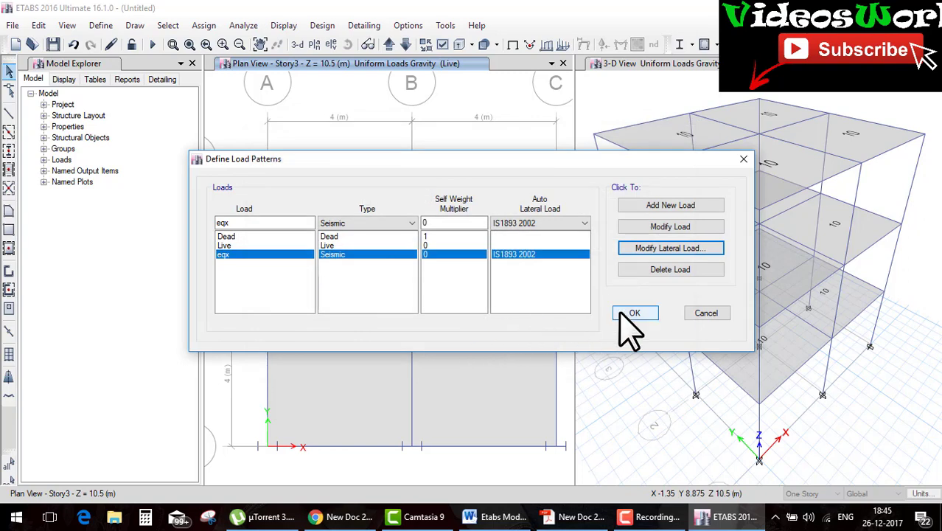
Accept the load pattern definitions and save the model as 'ex' in the Desktop's 'etbas file' folder
left_click(633, 313)
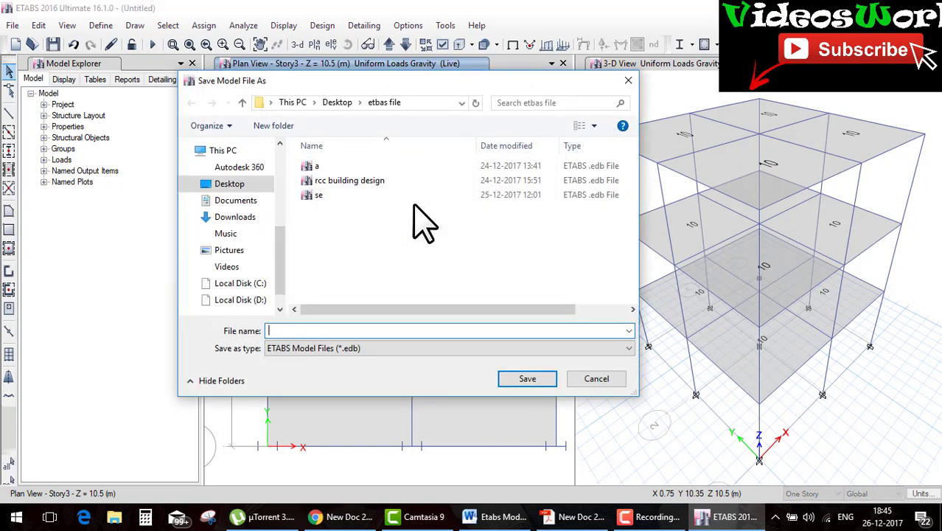
type("ex")
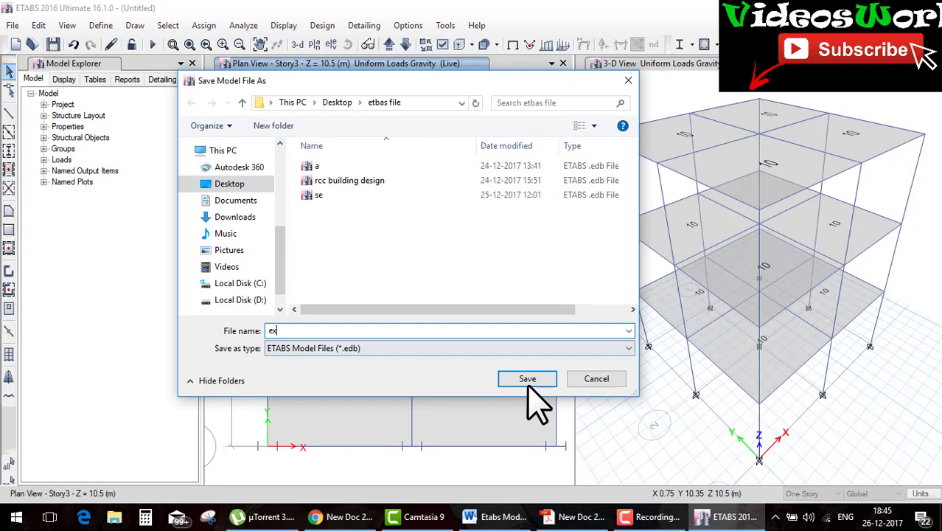
left_click(527, 382)
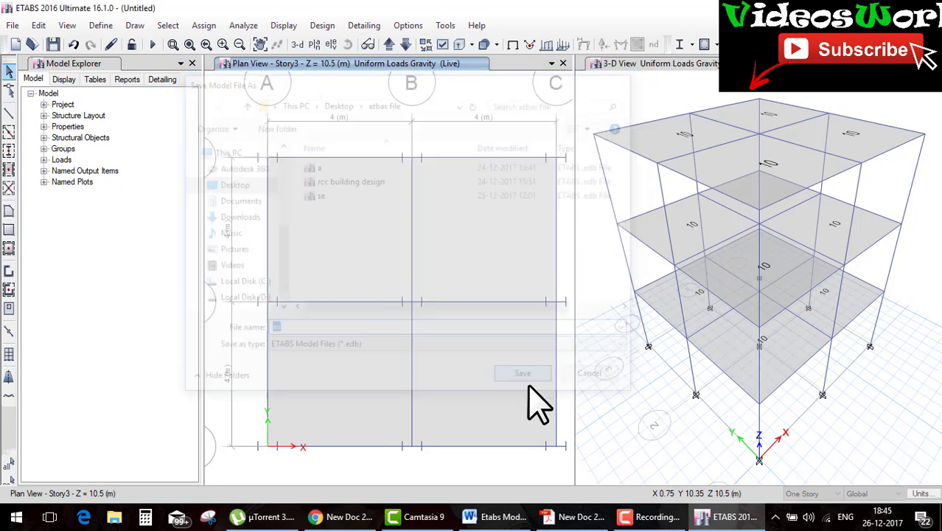
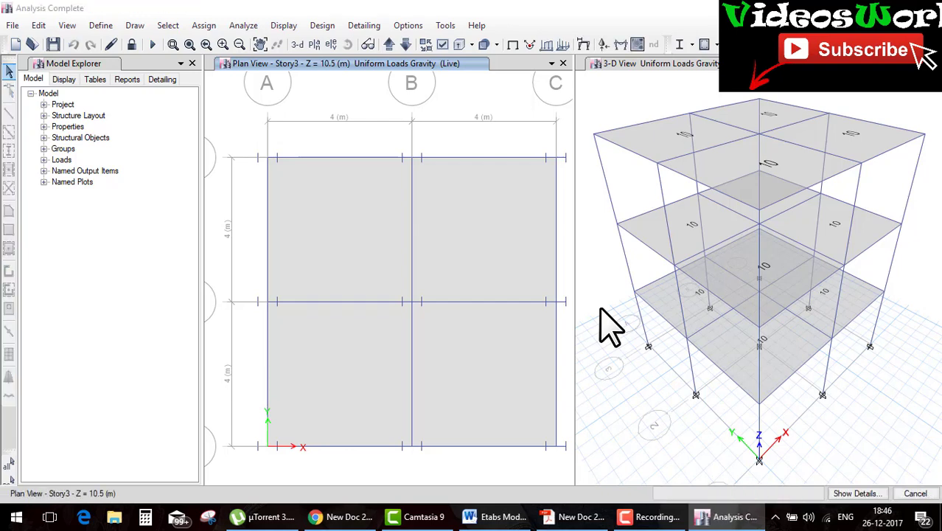
Display the analysed frame's deformed shape and bring up the Story Response Plots
left_click(603, 325)
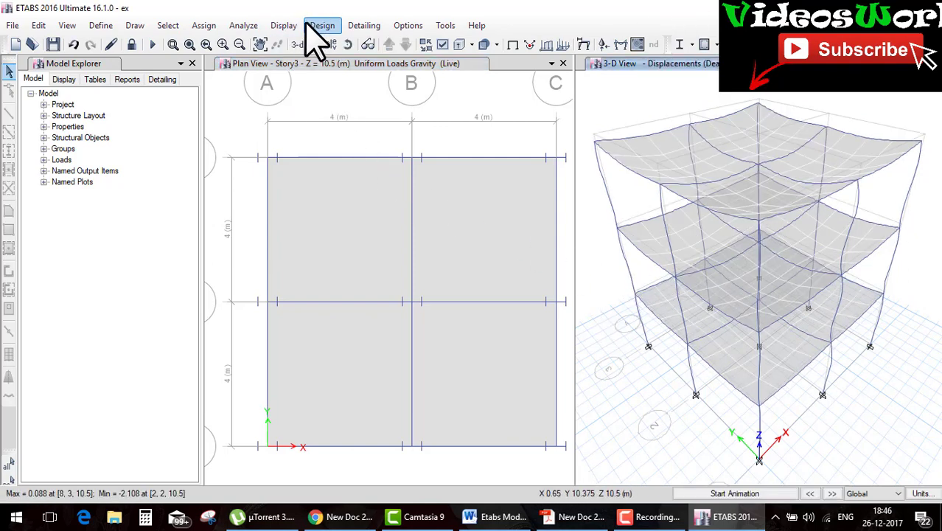
left_click(283, 29)
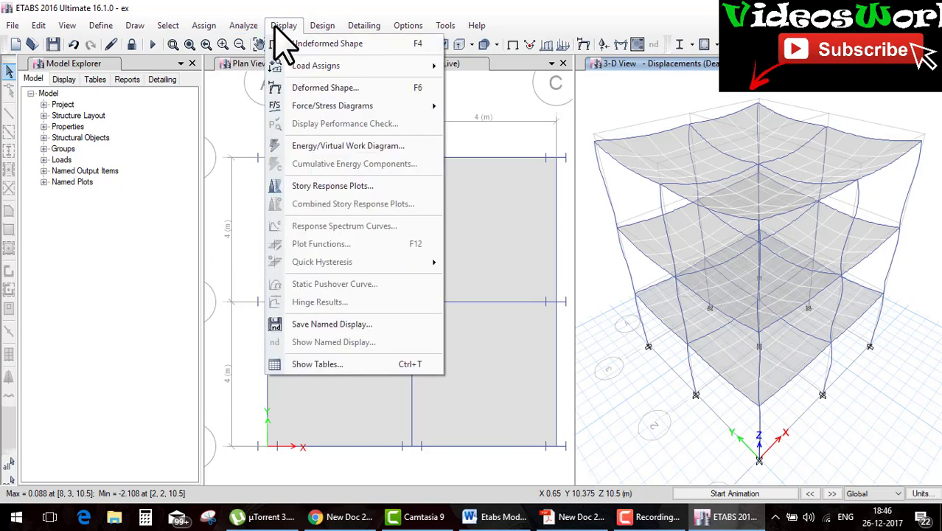
left_click(325, 187)
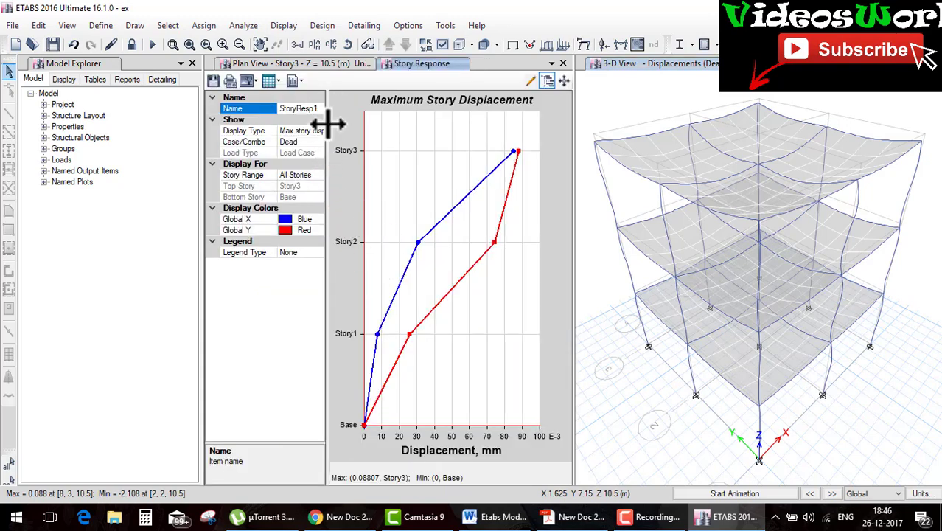
Plot eqx auto lateral loads to stories, peaking near 253 kN at Story3, and check against the textbook
left_click_drag(325, 124, 354, 135)
left_click(341, 132)
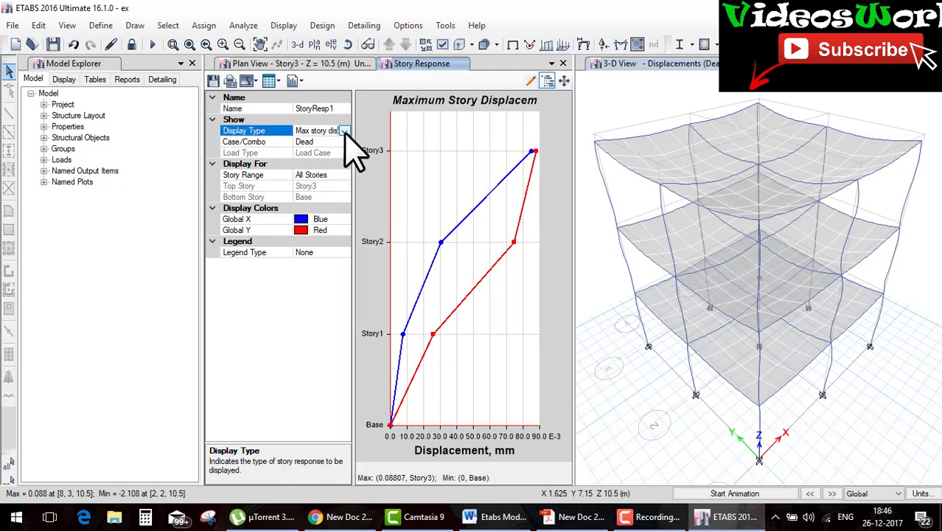
left_click(343, 131)
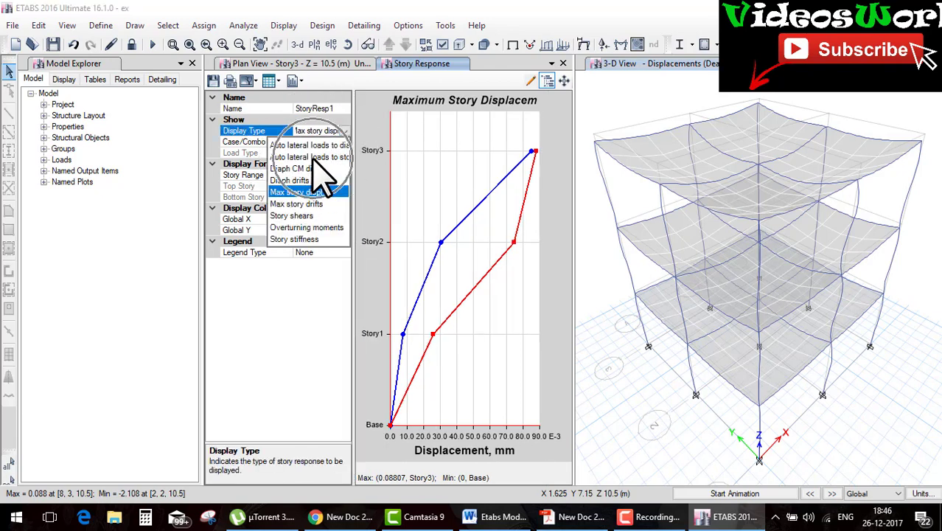
left_click(313, 157)
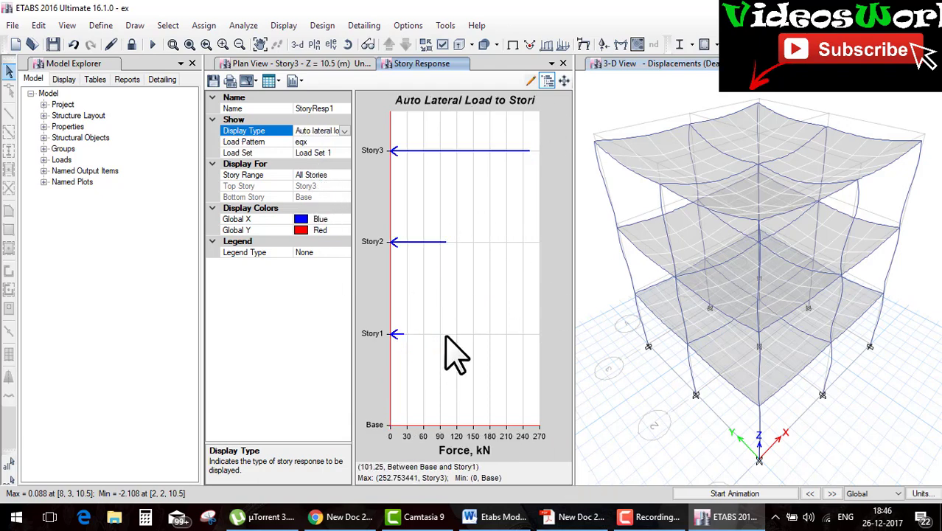
left_click(574, 517)
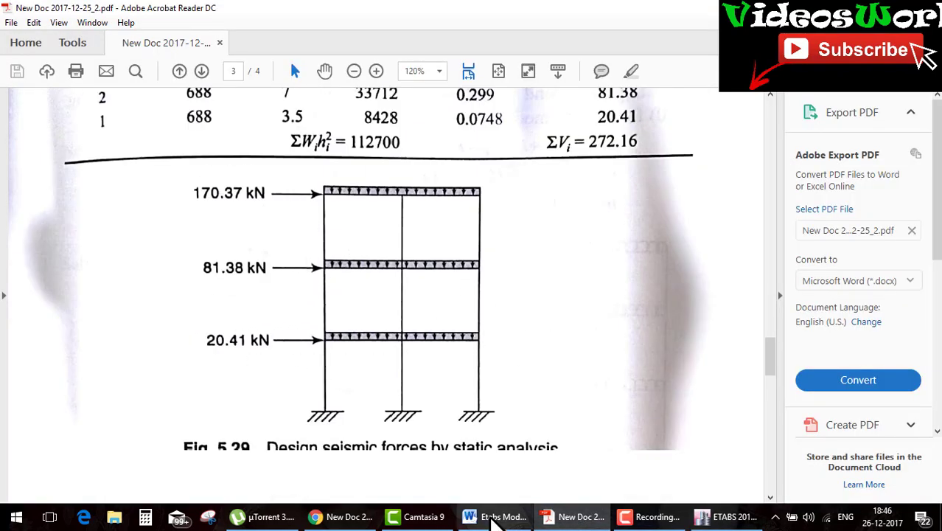
left_click(571, 516)
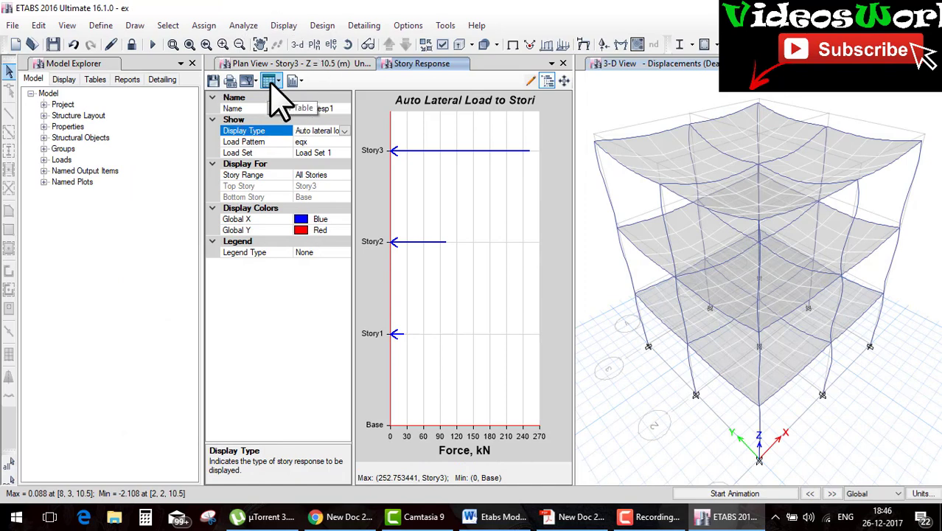
Show the story response as a table of eqx X-direction forces, moved to the left
left_click(270, 80)
left_click(294, 97)
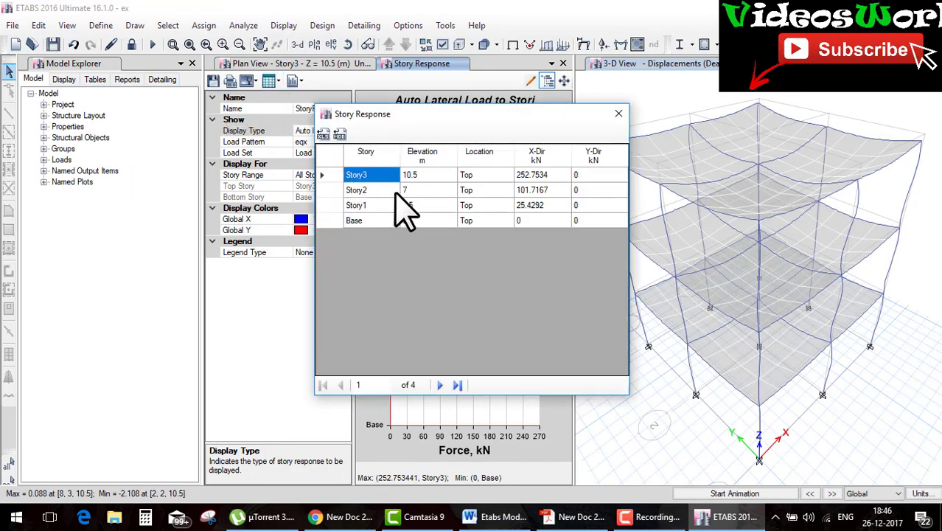
mouse_move(435, 118)
left_mouse_down()
mouse_move(225, 103)
mouse_move(206, 115)
left_mouse_up()
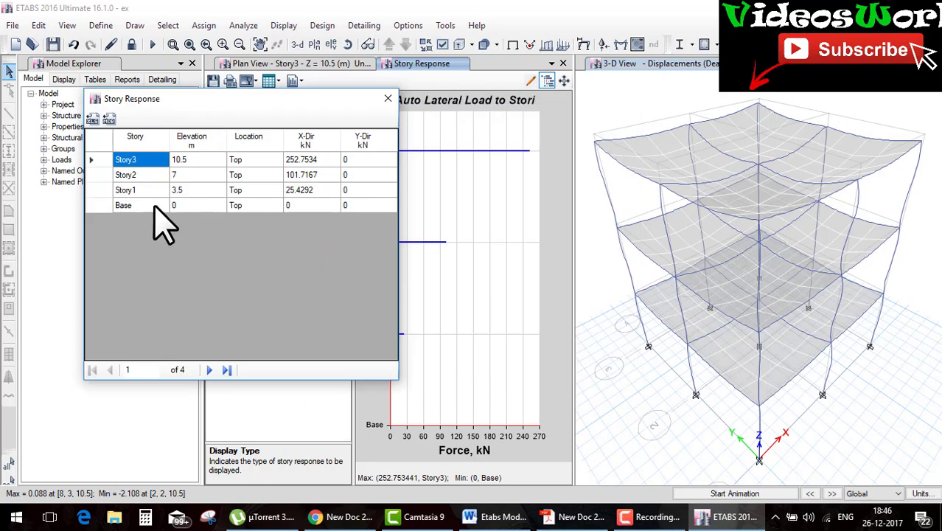
Mark the 25.4292, 101.7167 and 252.7534 kN X forces and compare with the textbook PDF
left_click(127, 190)
left_click_drag(283, 251, 317, 240)
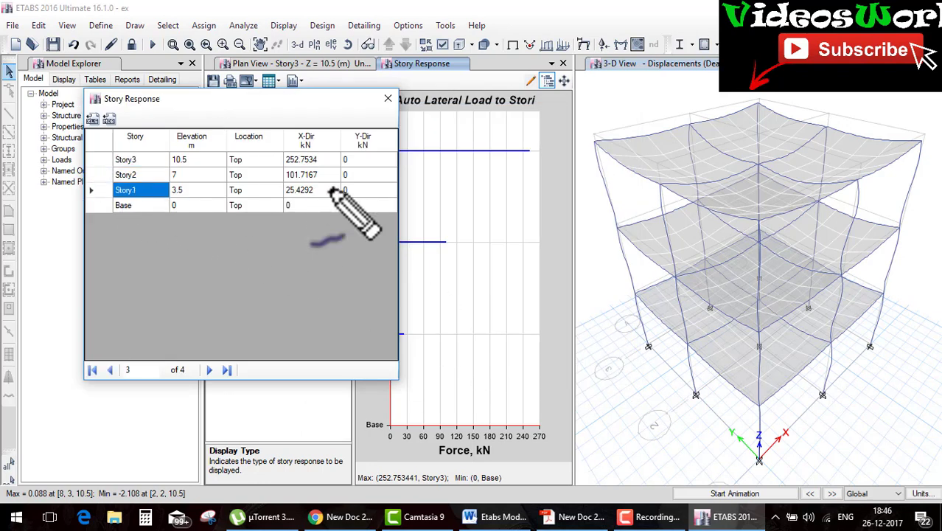
left_click_drag(317, 180, 324, 188)
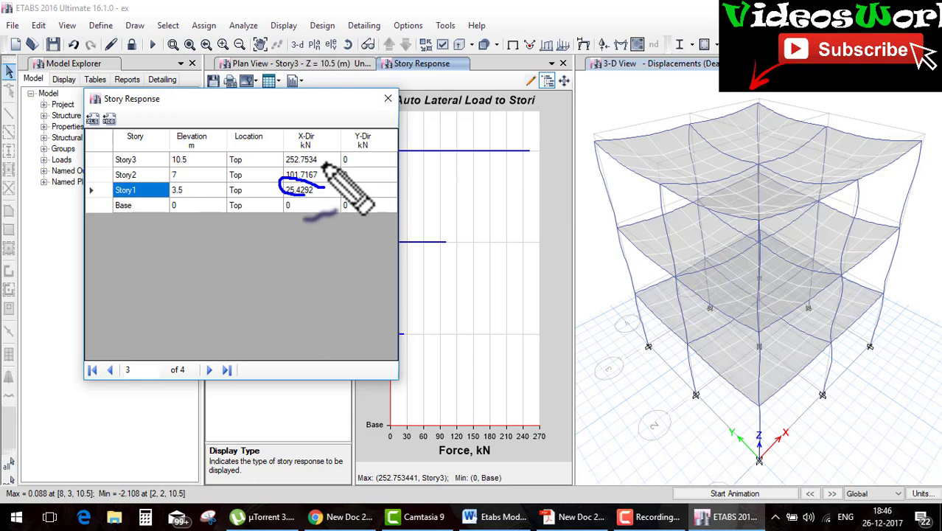
mouse_move(313, 151)
left_mouse_down()
mouse_move(291, 163)
mouse_move(322, 174)
left_mouse_up()
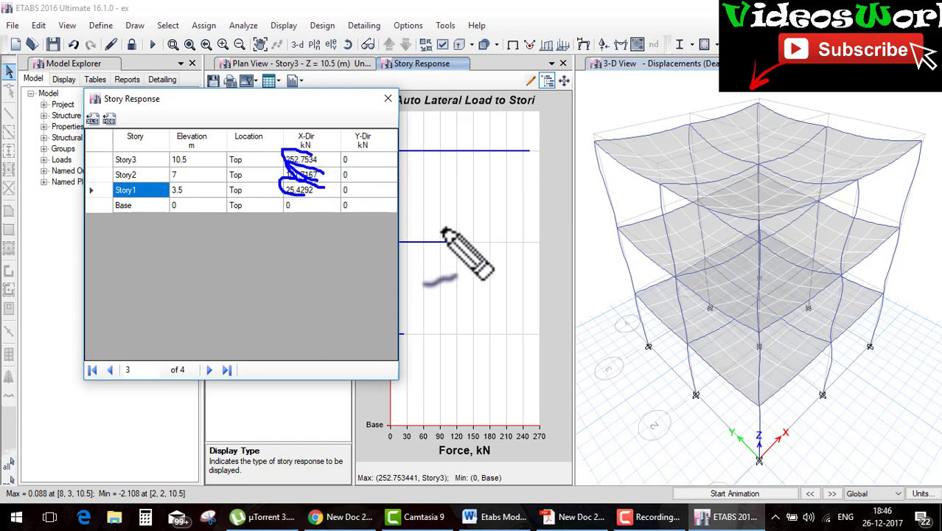
left_click(582, 518)
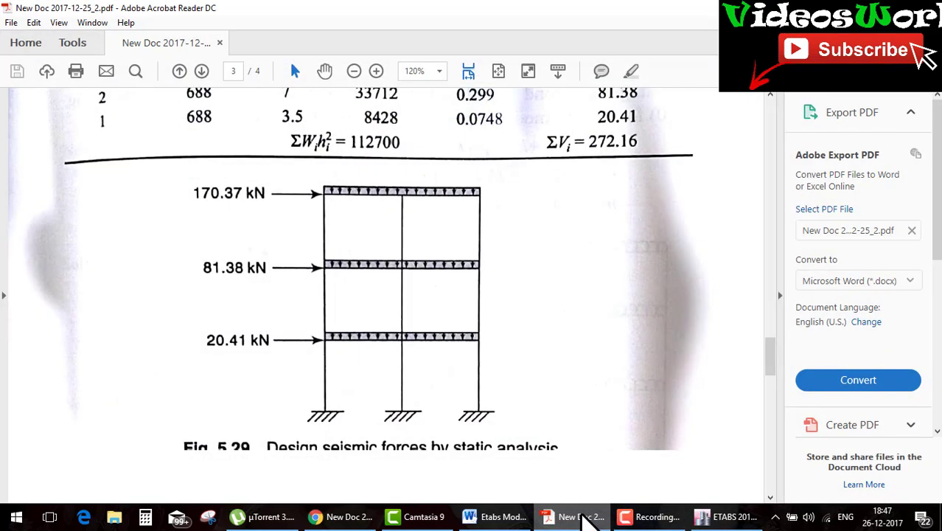
left_click(583, 518)
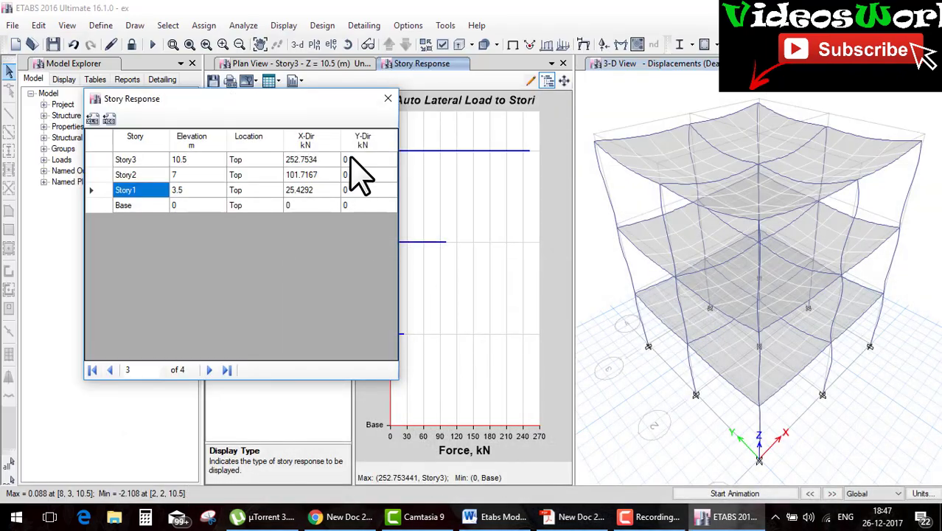
Close the table and unlock the model, clearing its analysis results
left_click(387, 98)
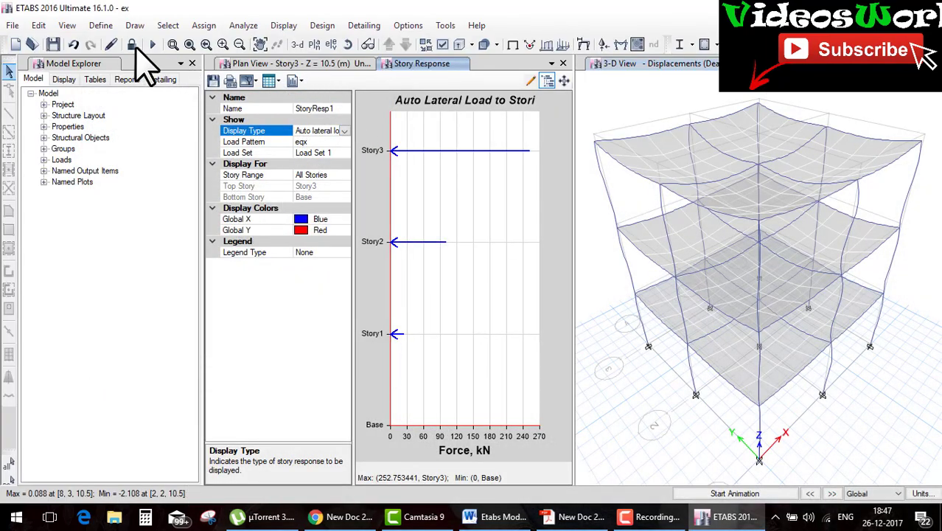
left_click(133, 45)
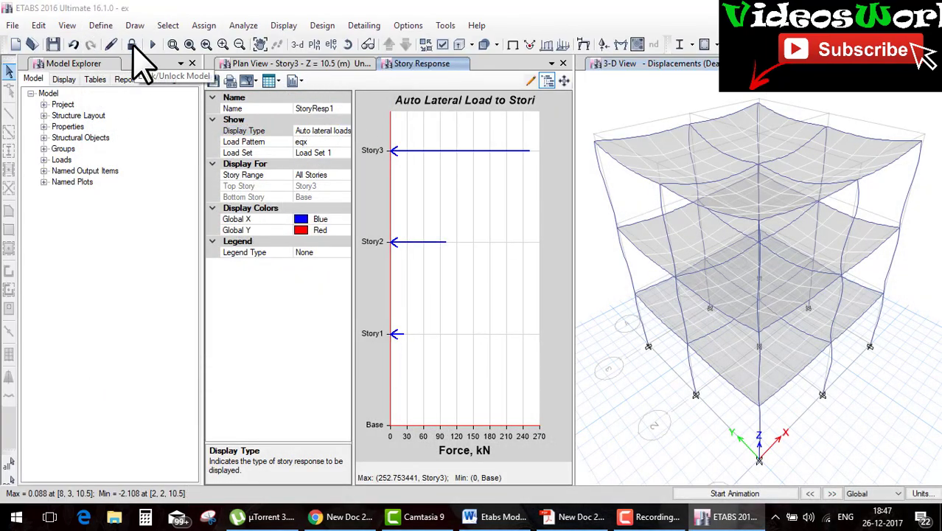
left_click(477, 310)
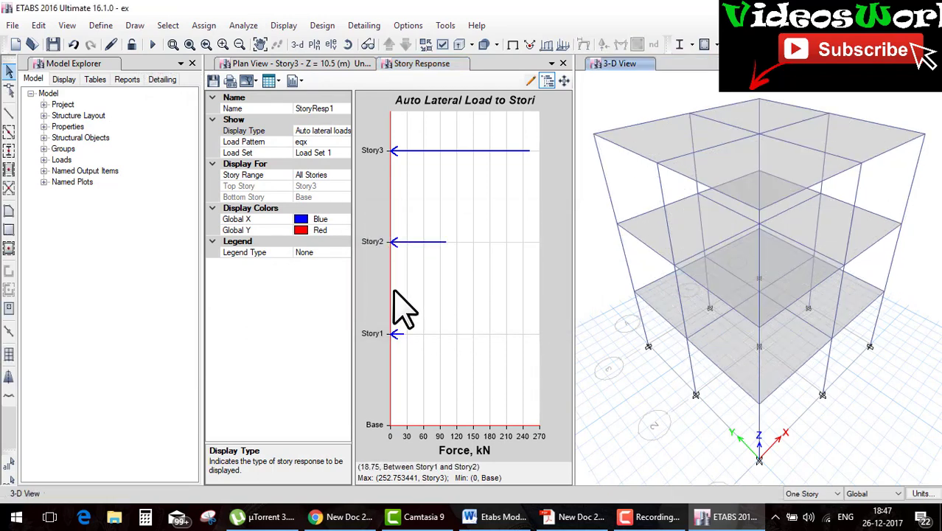
Set the Dead load pattern's self weight multiplier to 0 and confirm the load patterns
left_click(104, 28)
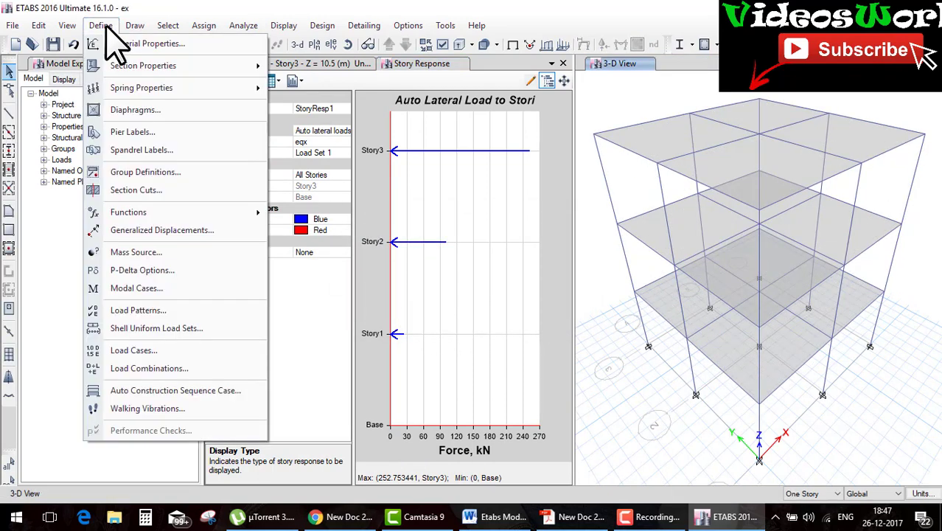
left_click(174, 311)
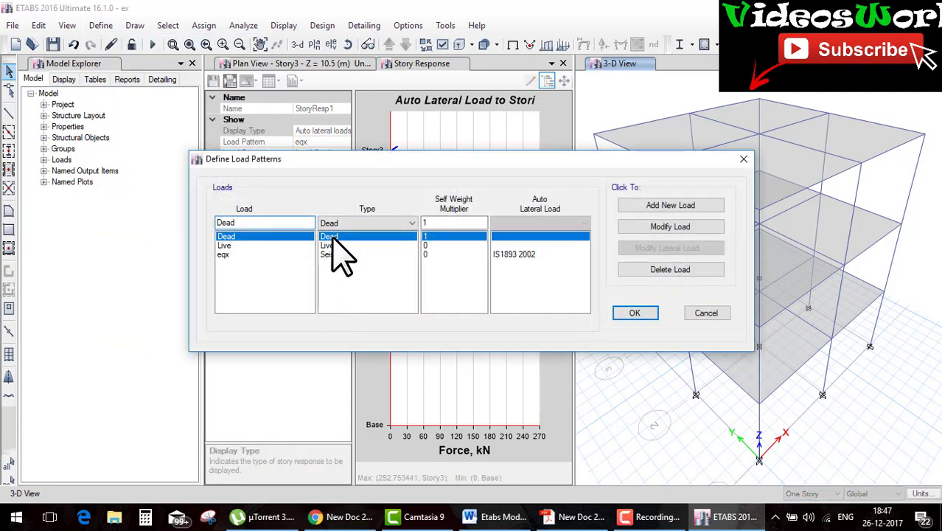
left_click(659, 227)
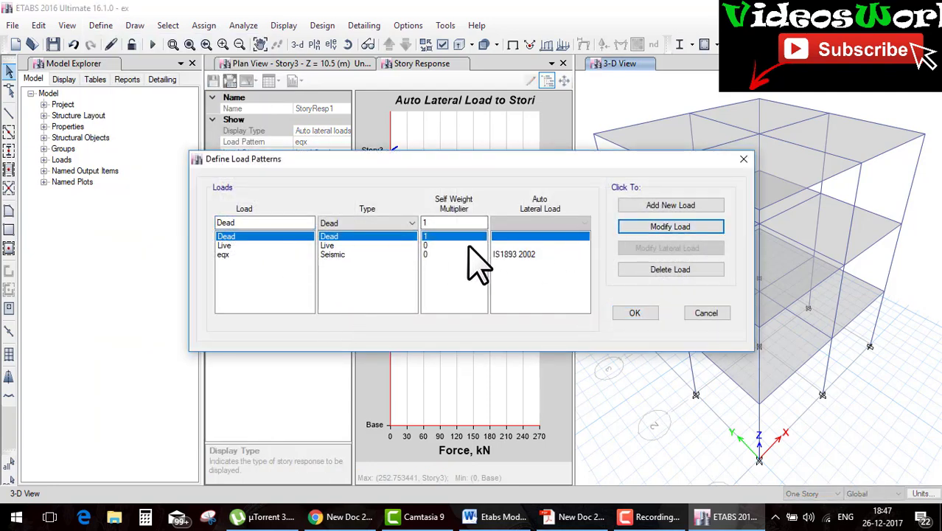
left_click(433, 236)
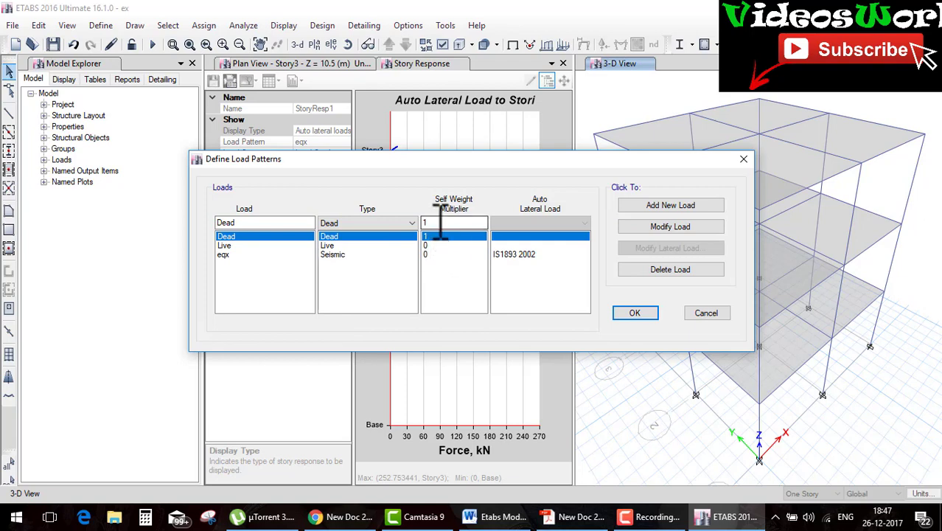
type("0")
left_click(667, 228)
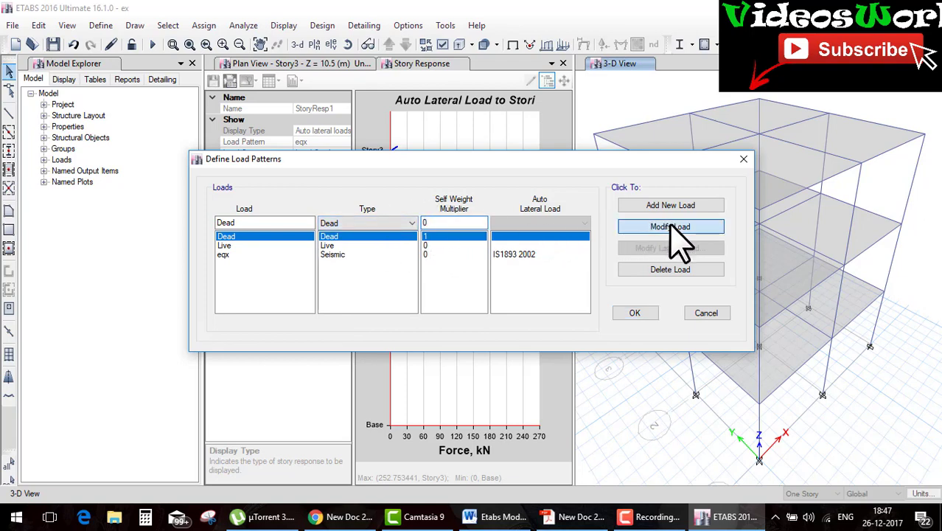
left_click(227, 246)
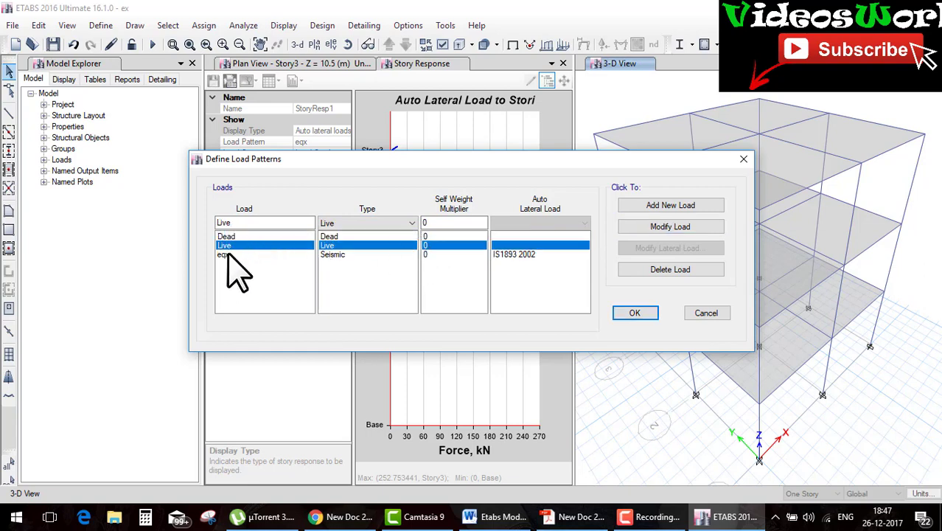
left_click(227, 254)
left_click(233, 237)
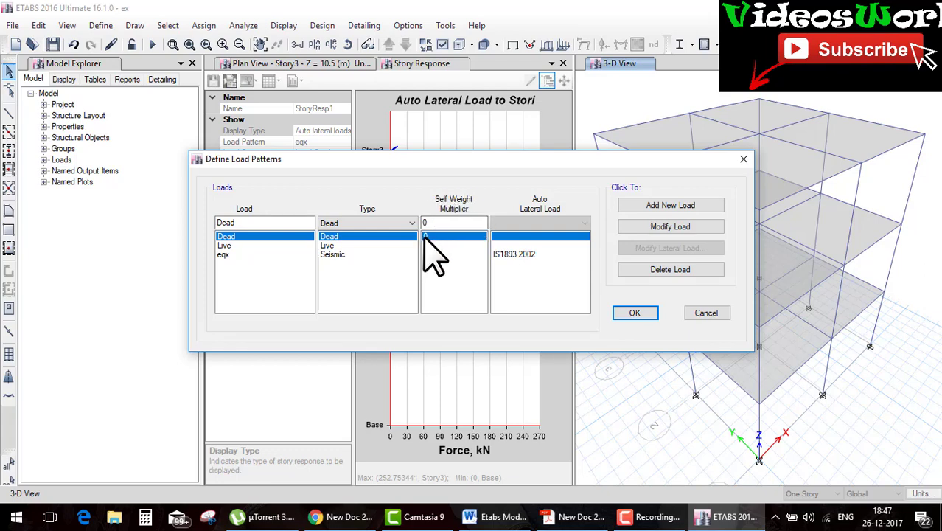
left_click(647, 315)
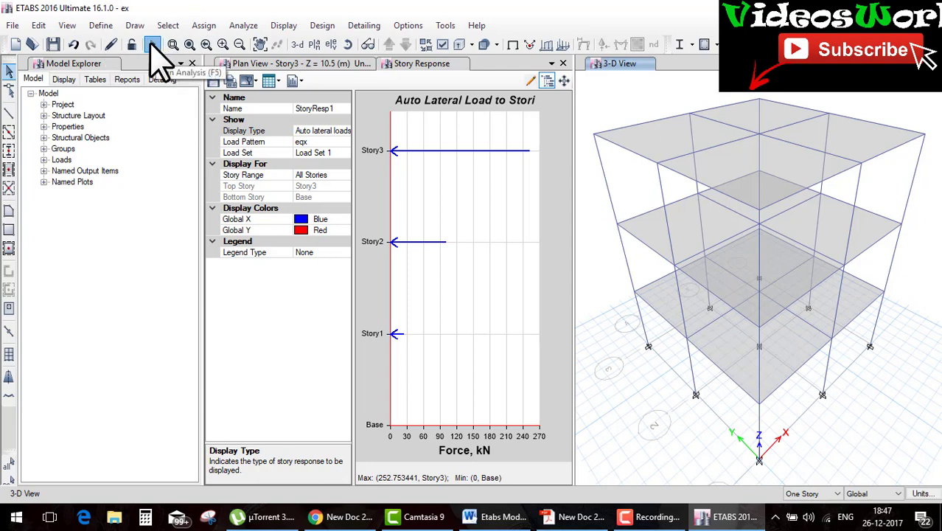
Rerun the analysis and list the updated eqx story forces in a table
left_click(152, 44)
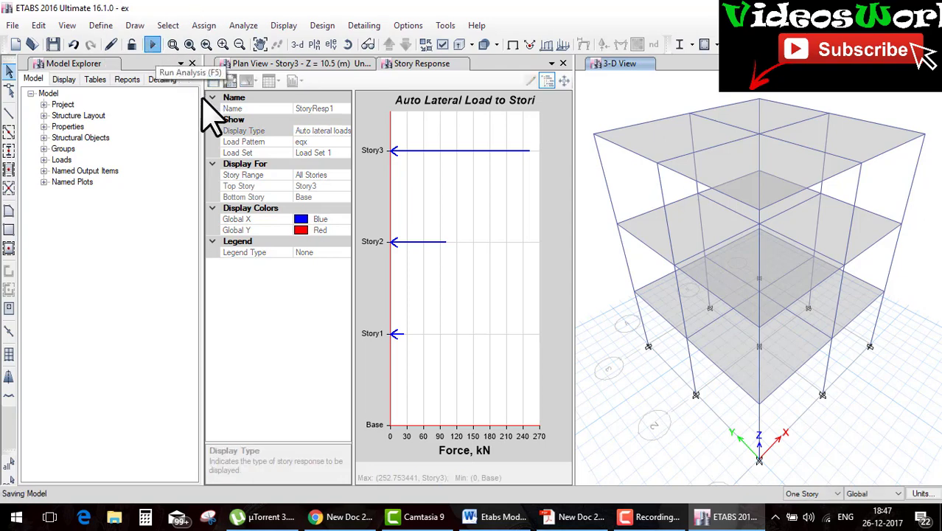
left_click(343, 173)
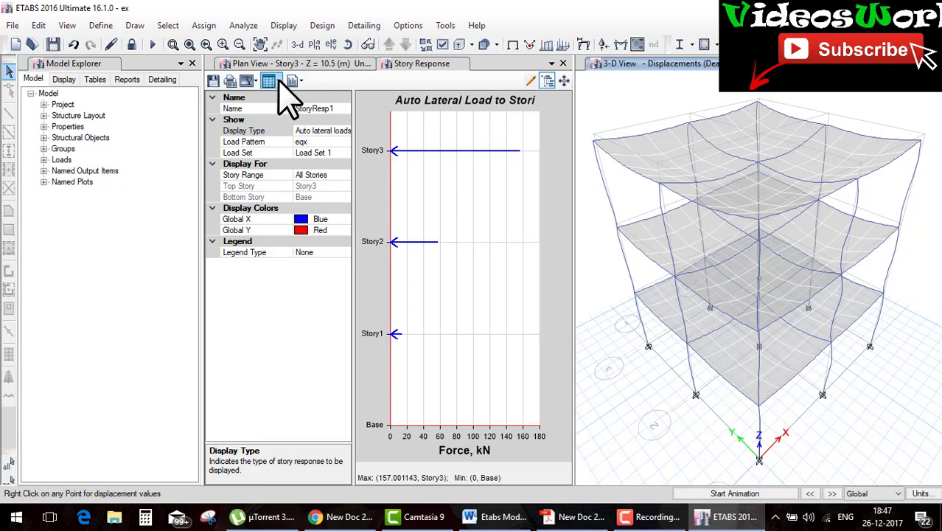
left_click(270, 81)
left_click(299, 95)
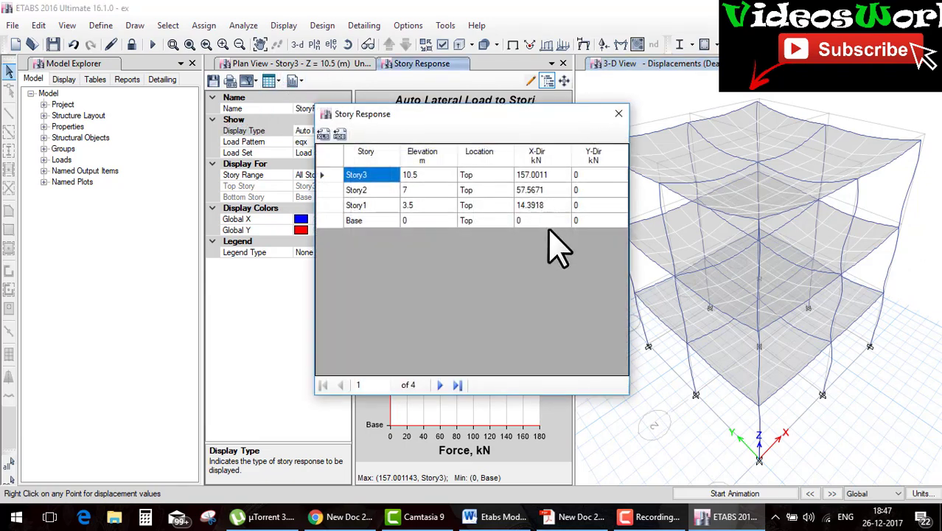
Point out the Story1–Story3 X forces, then return to the chart peaking near 157 kN
left_click(540, 209)
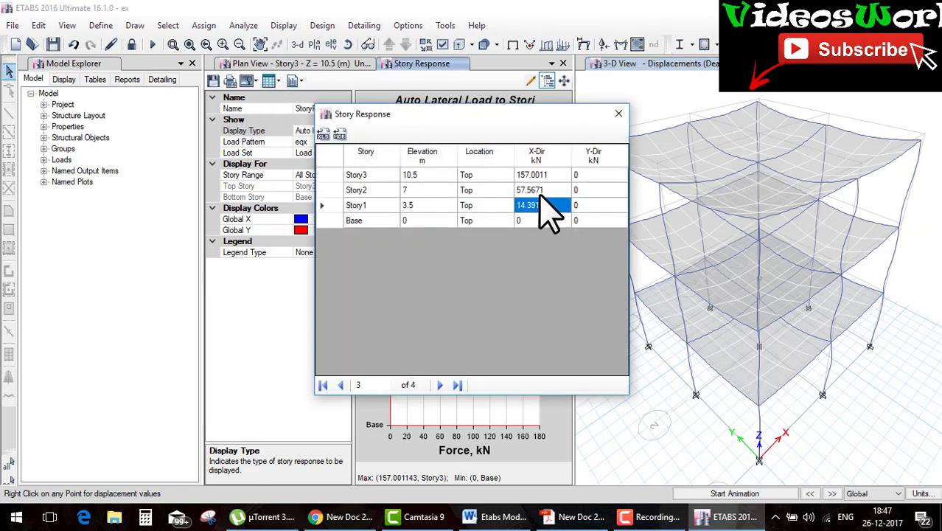
left_click(540, 193)
left_click(540, 174)
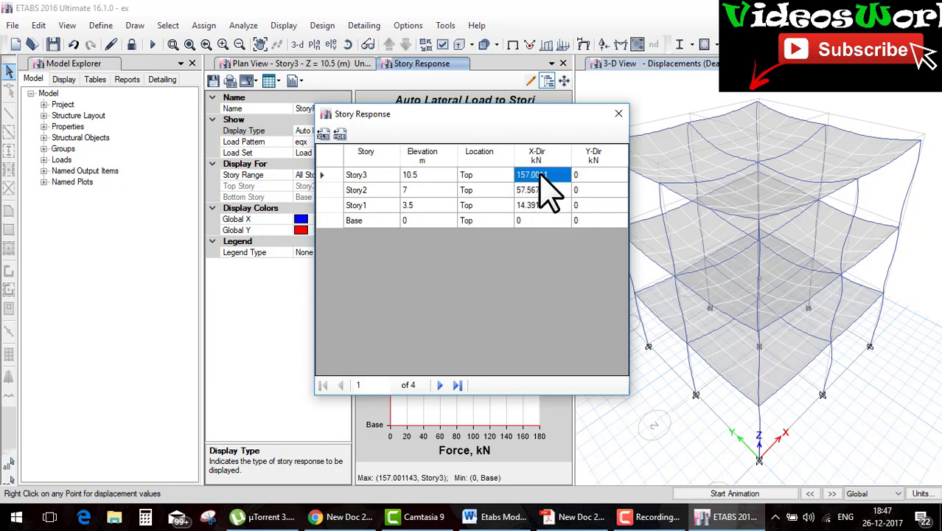
left_click(618, 115)
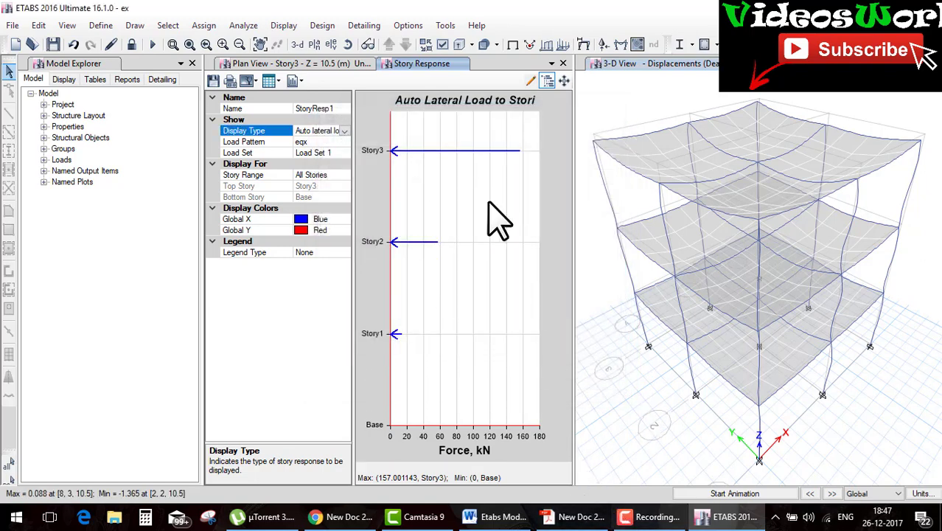
Unlock the model, deleting analysis results, and glance at the textbook PDF
left_click(131, 45)
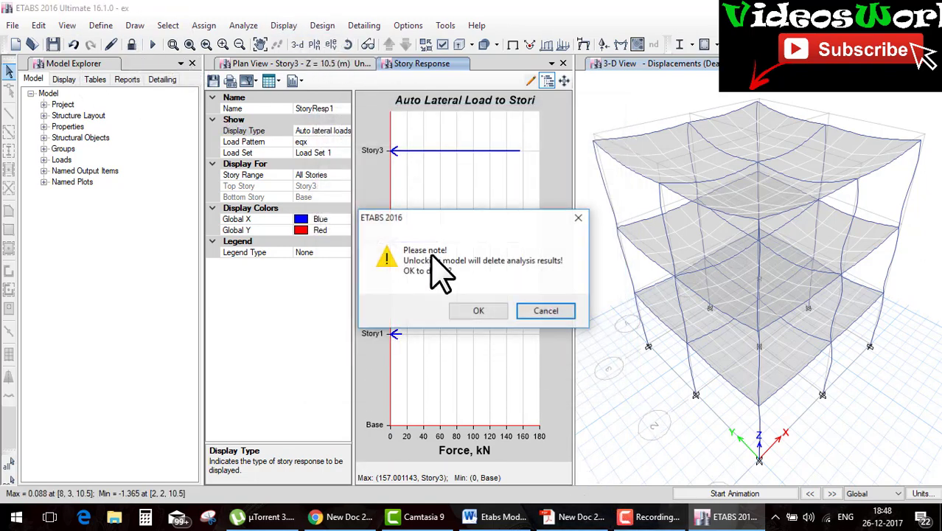
left_click(456, 313)
left_click(564, 518)
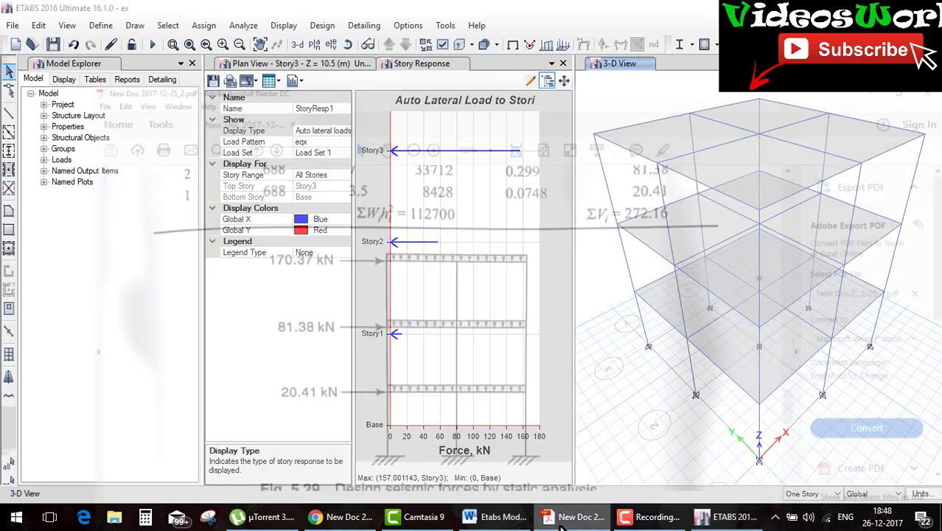
left_click(561, 525)
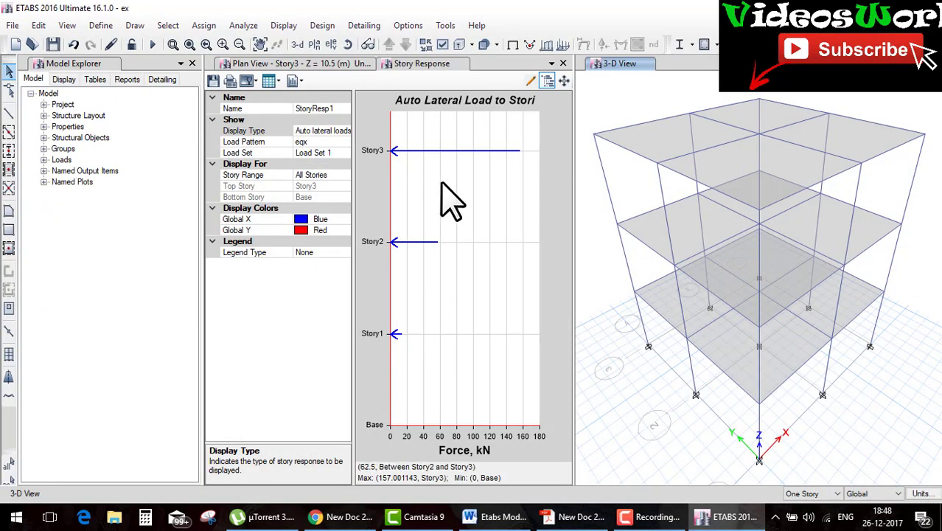
left_click(578, 517)
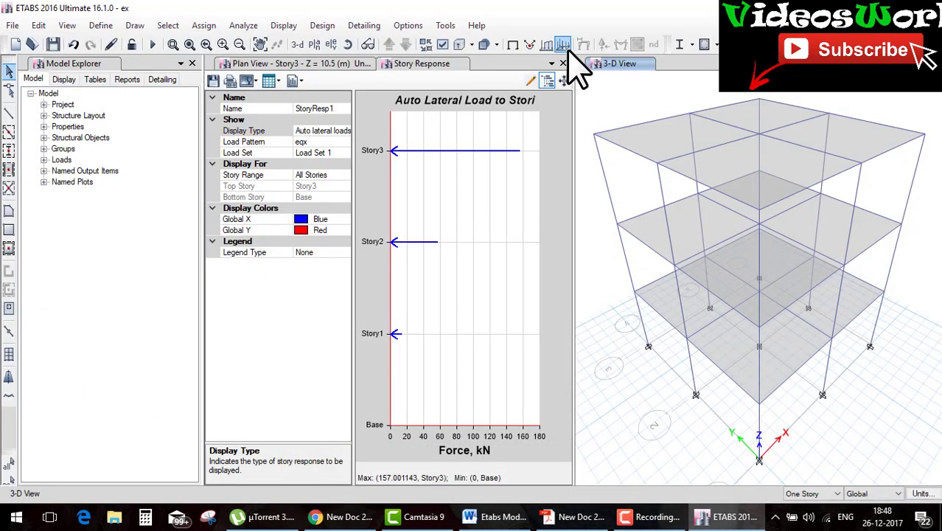
Display the Dead shell loads of 10, then the Live shell loads of 3 on every slab
left_click(563, 45)
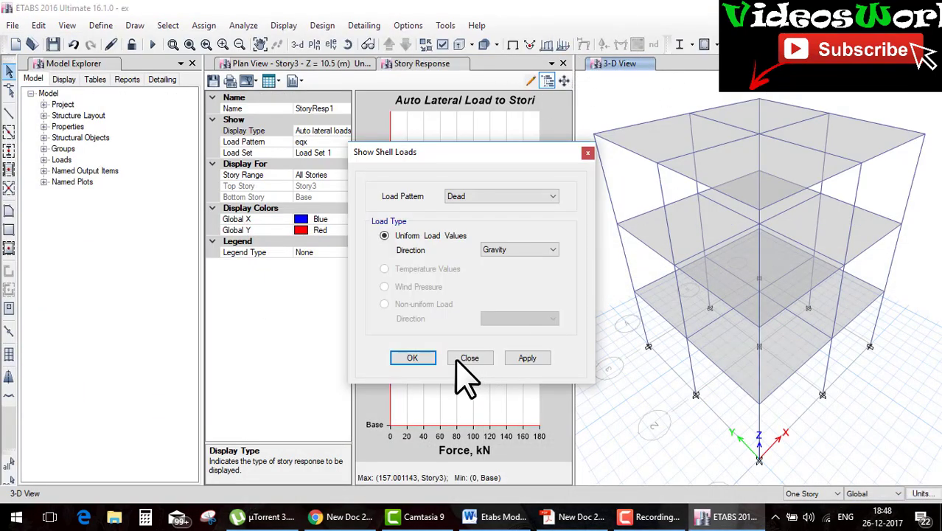
left_click(412, 357)
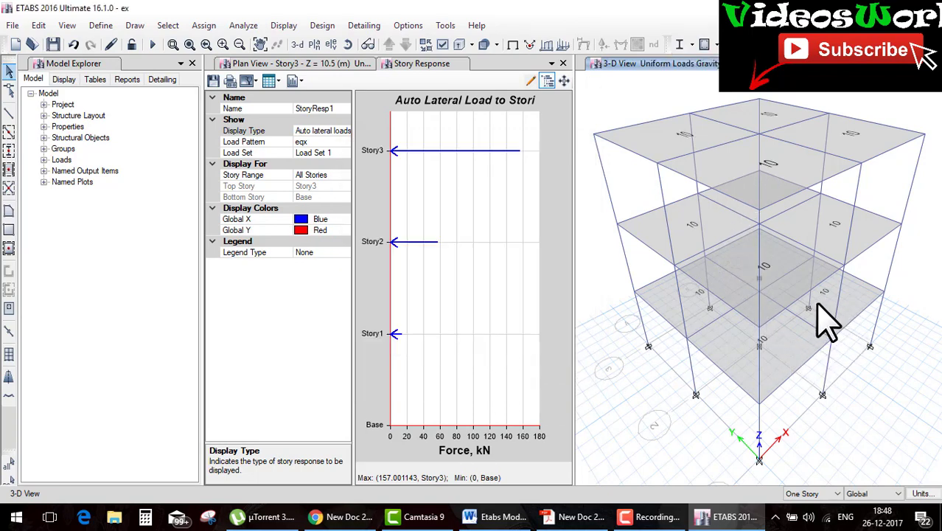
scroll(786, 350, "up", 3)
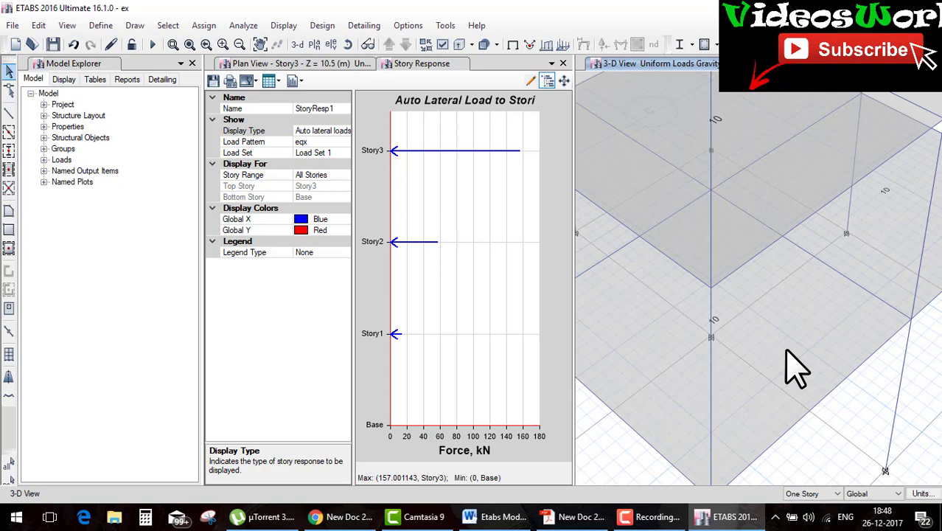
scroll(787, 350, "down", 3)
left_click(563, 46)
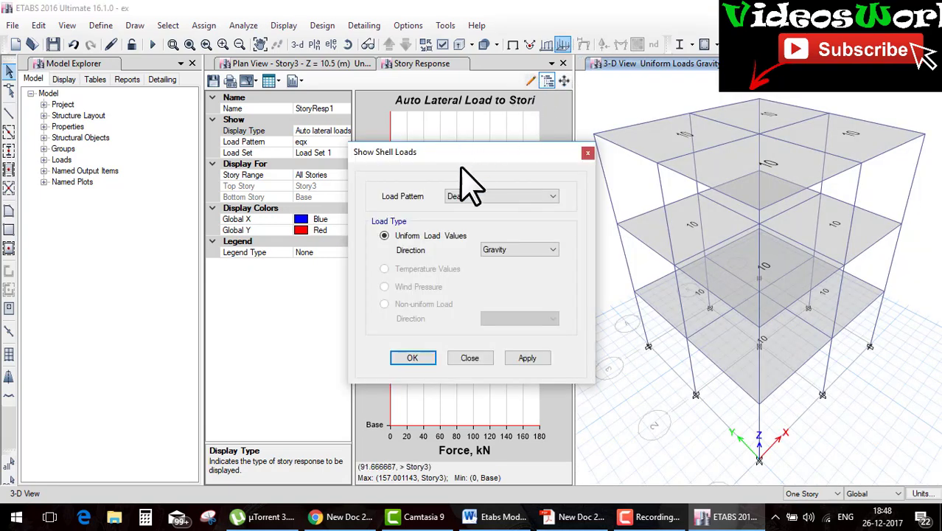
left_click(472, 194)
left_click(475, 219)
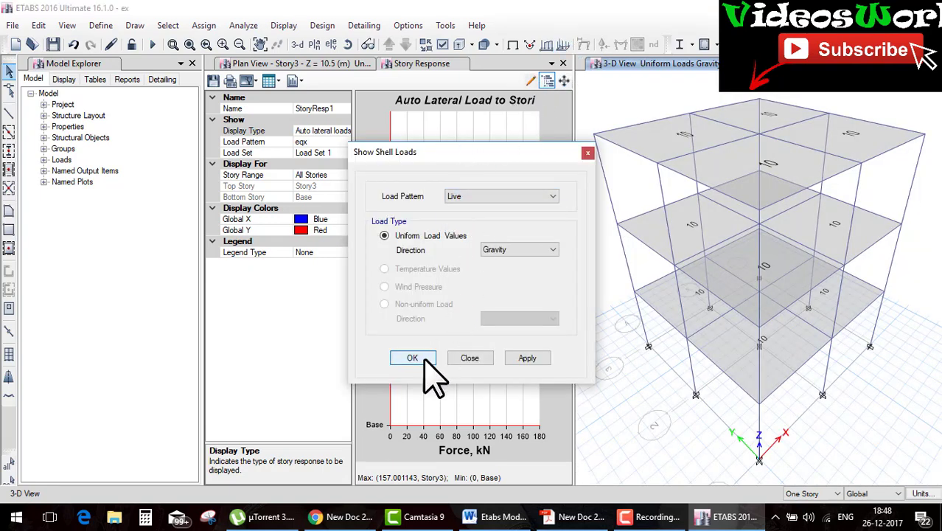
left_click(413, 358)
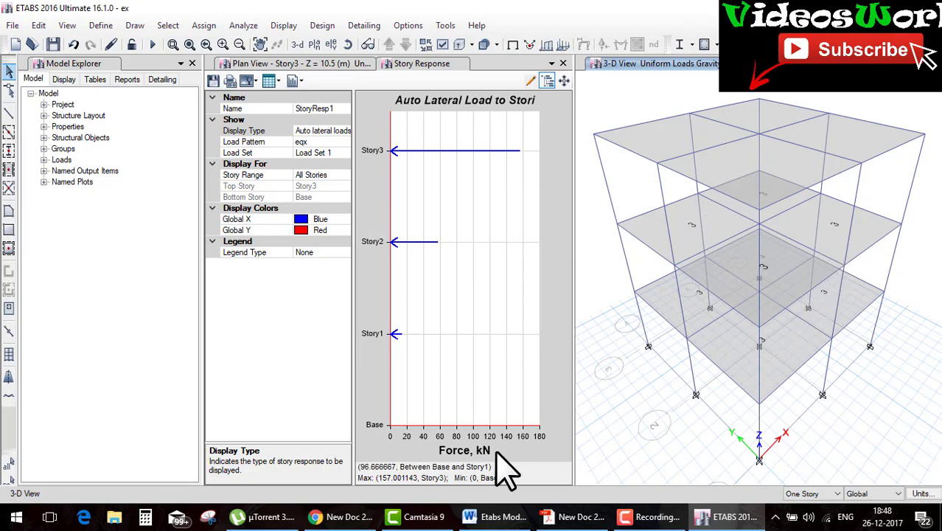
left_click(574, 516)
scroll(472, 236, "up", 5)
scroll(468, 221, "up", 5)
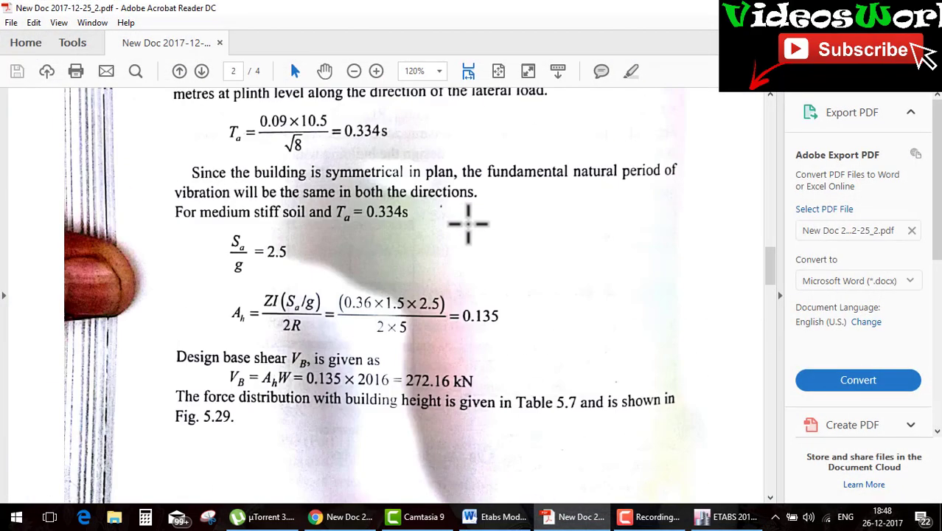
scroll(468, 221, "up", 5)
scroll(470, 227, "up", 3)
scroll(468, 223, "down", 2)
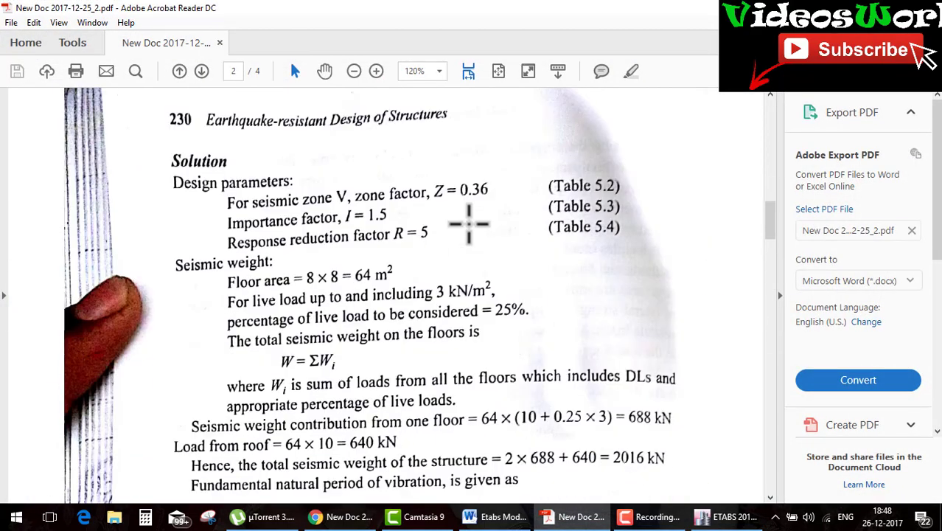
scroll(468, 222, "up", 5)
scroll(468, 222, "up", 4)
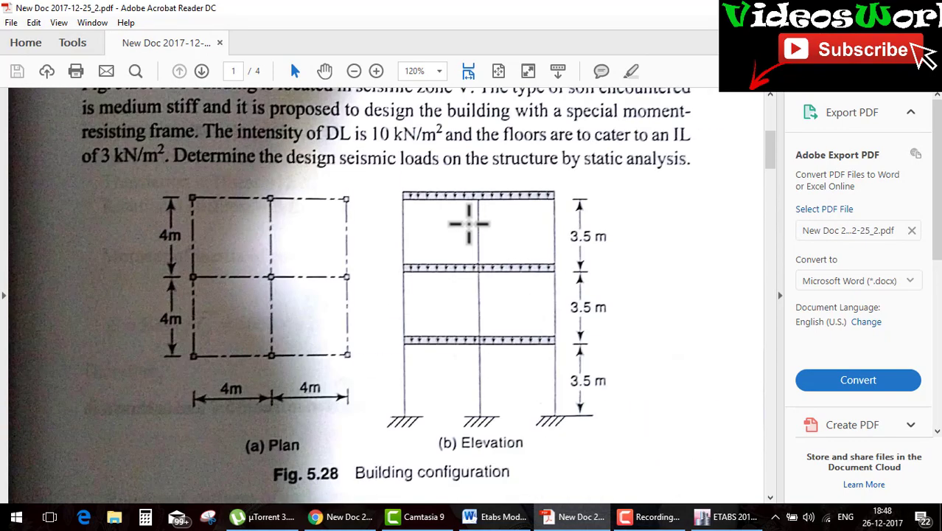
scroll(522, 169, "down", 5)
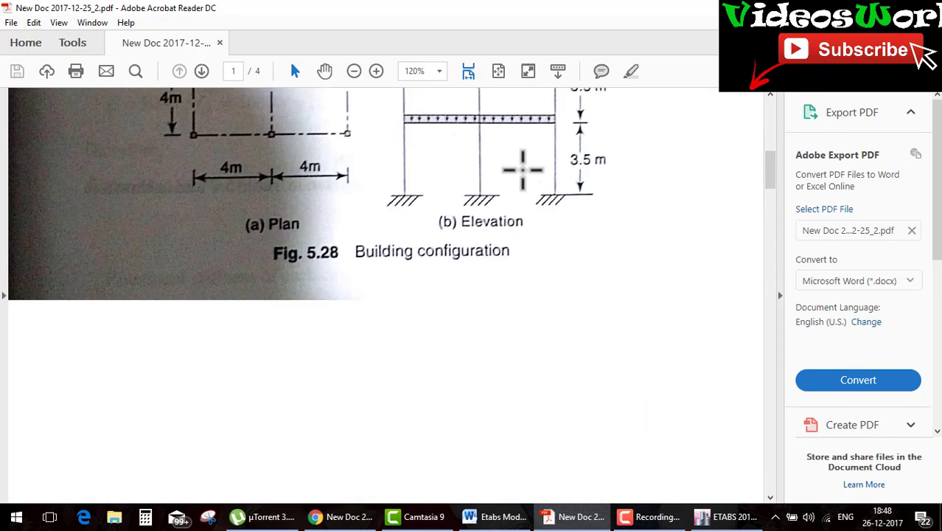
scroll(522, 170, "down", 5)
key("alt+Tab")
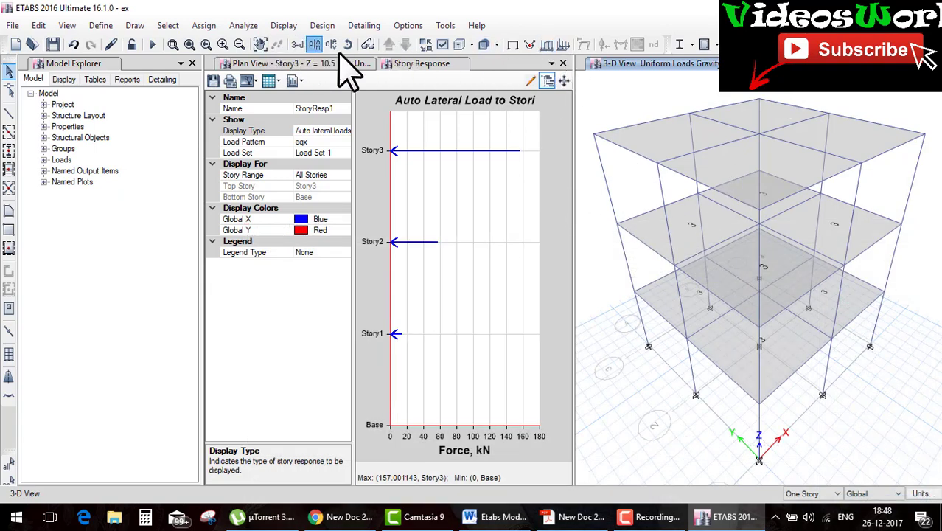
Switch the right pane to the Story3 plan, then to Elevation View A
left_click(314, 44)
left_click(415, 422)
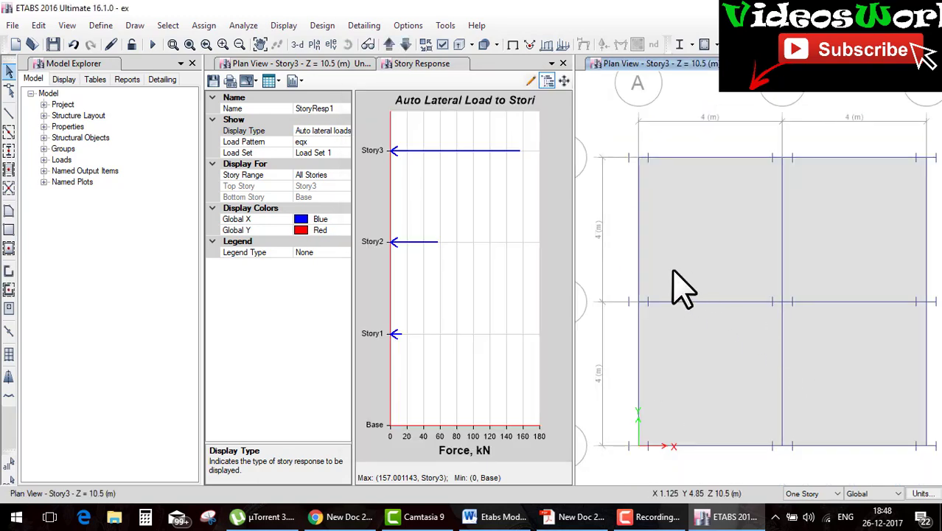
left_click(331, 45)
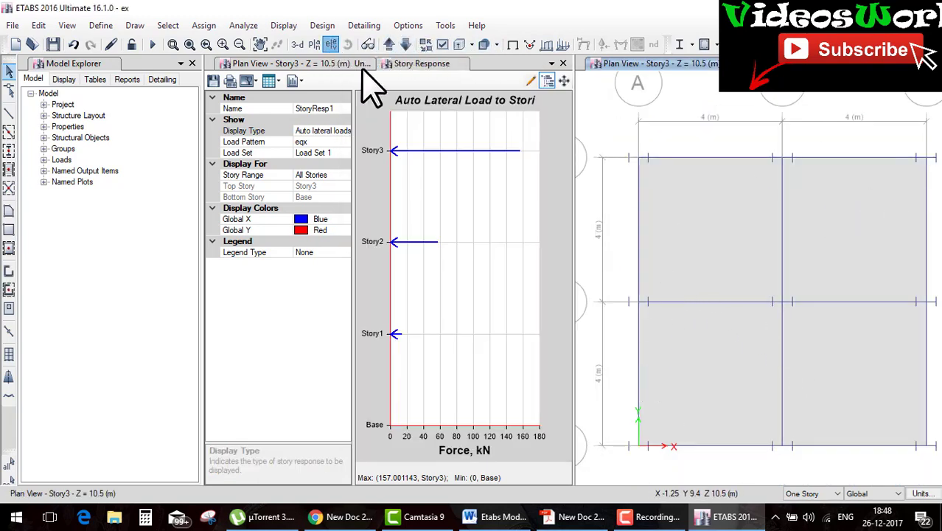
left_click(404, 428)
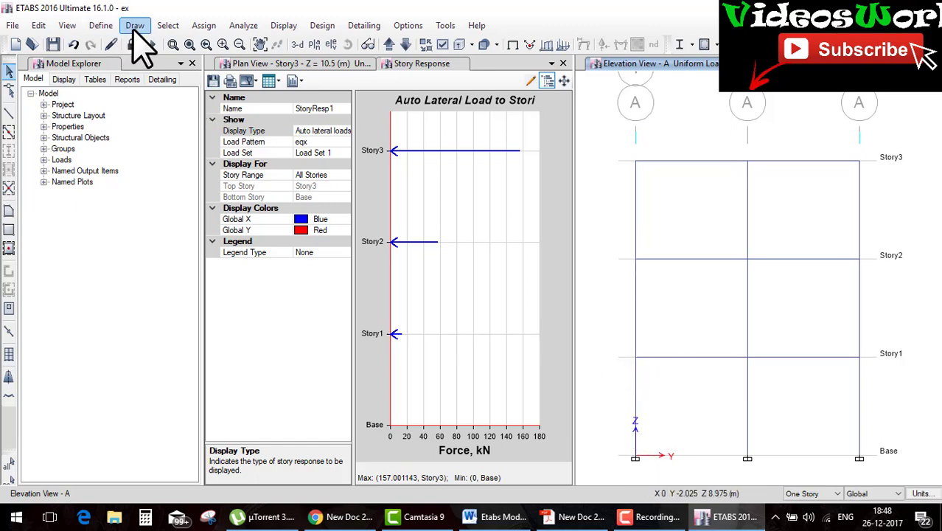
left_click(94, 28)
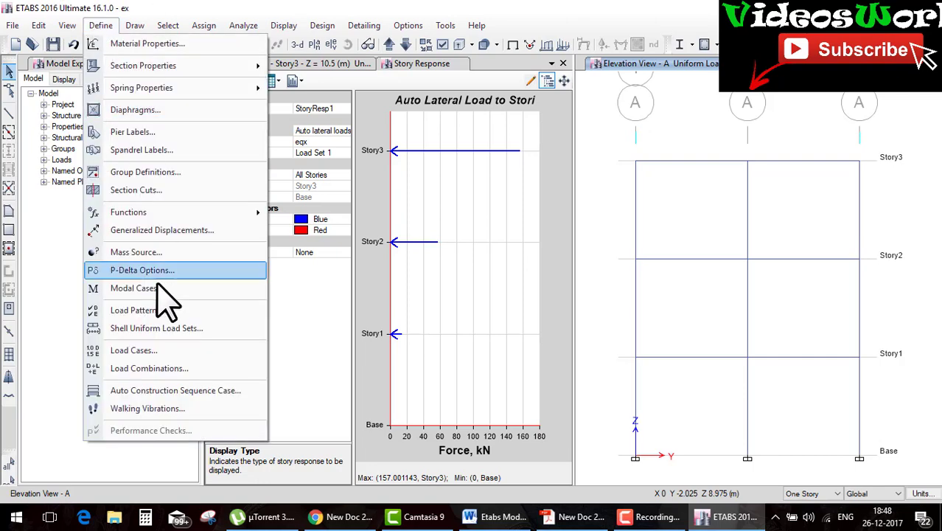
left_click(155, 248)
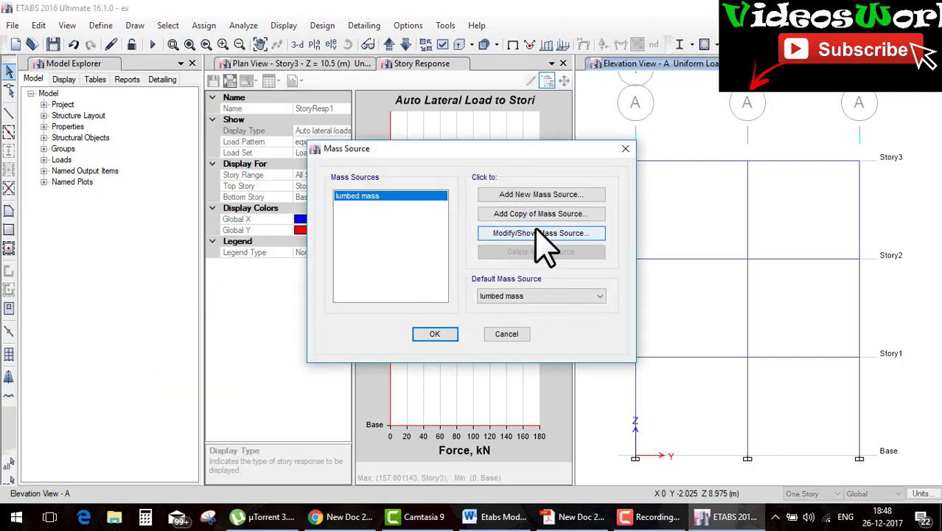
left_click(542, 233)
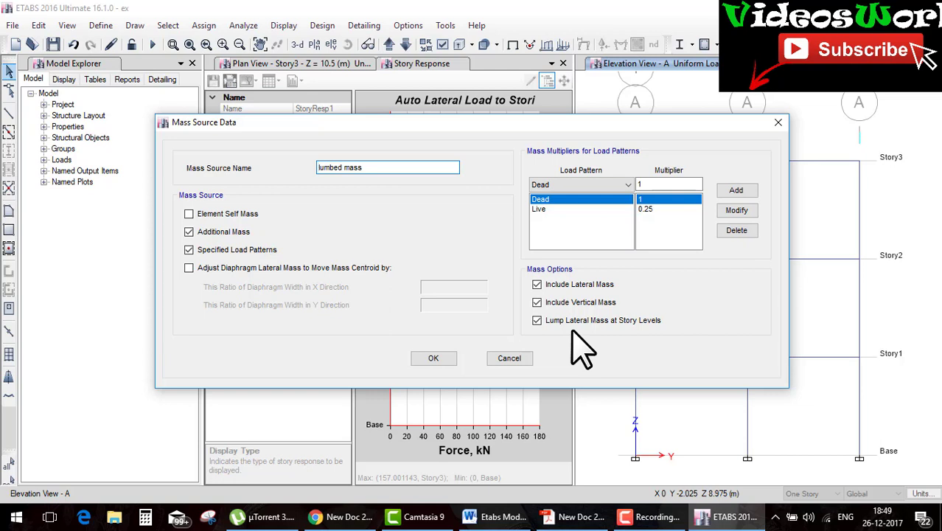
left_click(434, 359)
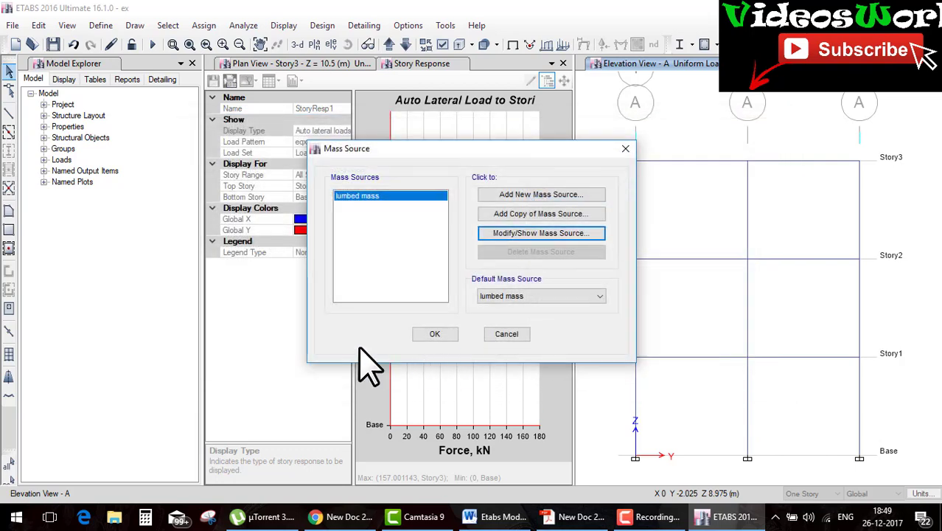
left_click(424, 336)
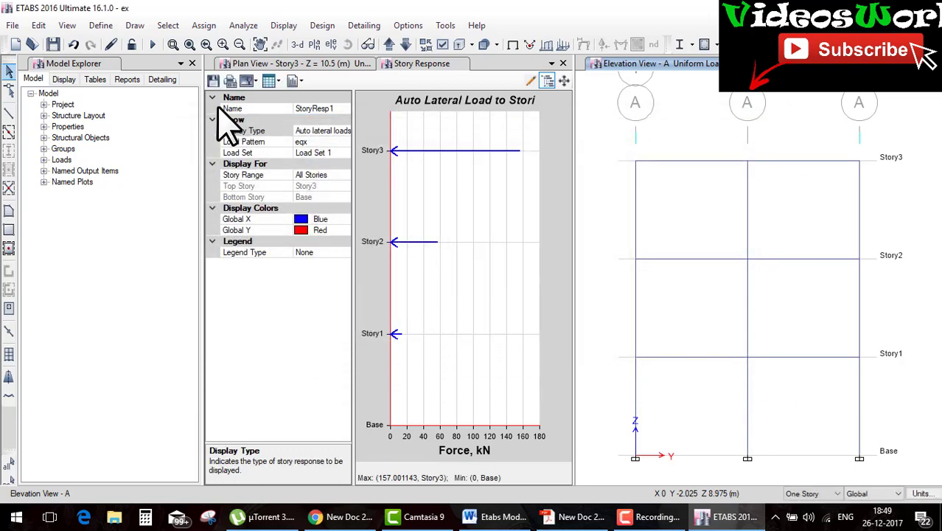
Show eqx's IS1893:2002 settings (X, zone 0.36, importance 1.5, R 5) and compare with the textbook
left_click(100, 25)
left_click(164, 310)
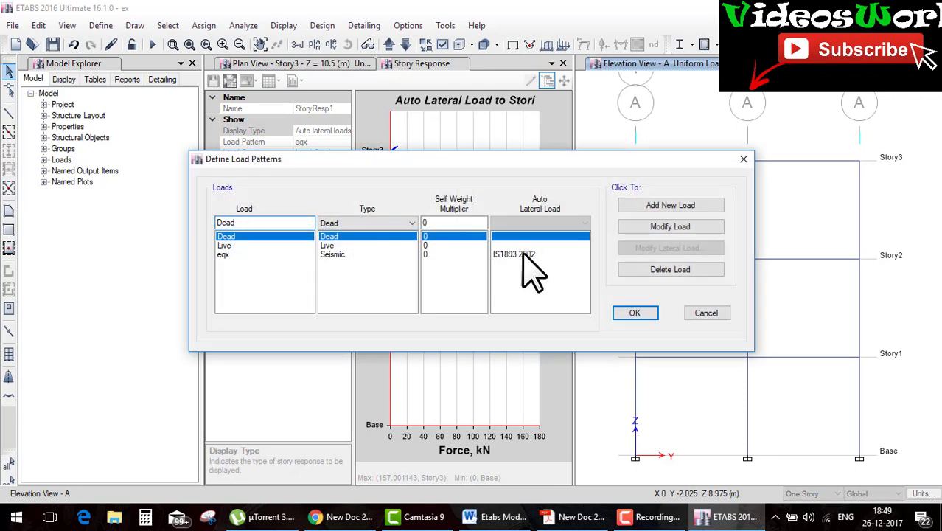
left_click(505, 255)
left_click(667, 248)
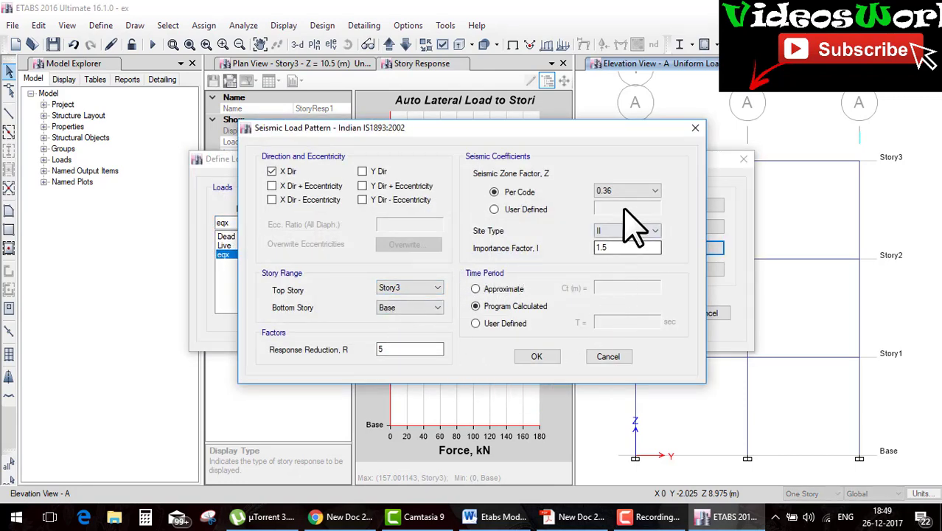
left_click(590, 520)
scroll(567, 368, "up", 5)
scroll(566, 363, "up", 5)
scroll(564, 357, "up", 3)
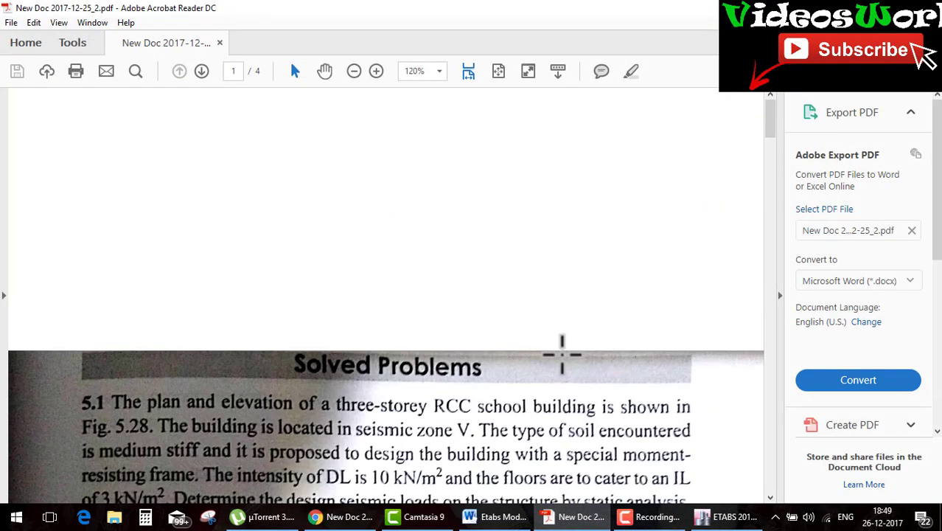
scroll(564, 357, "down", 3)
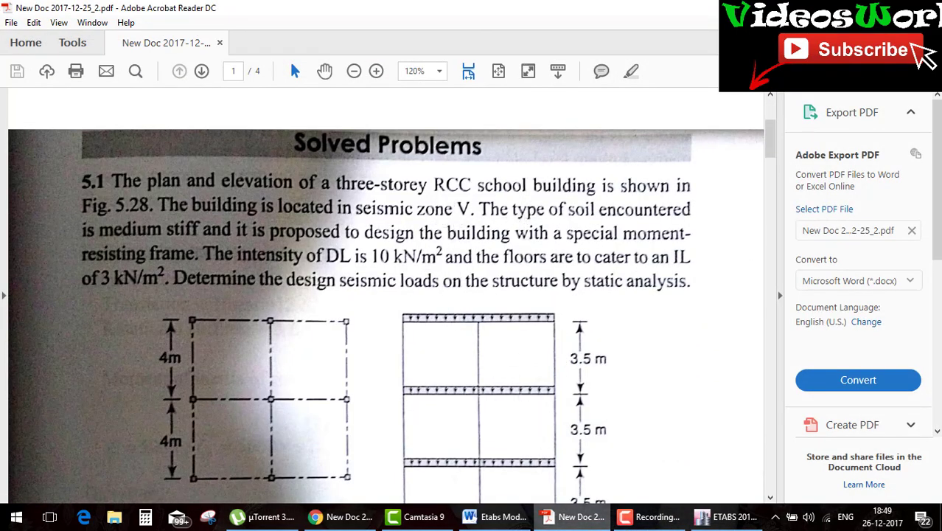
left_click(579, 517)
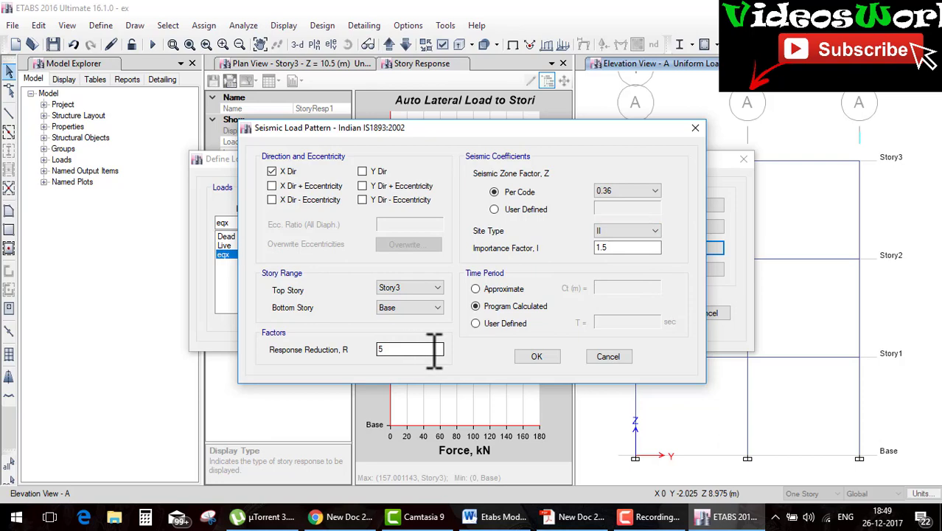
Accept the eqx seismic settings and close the load pattern definitions
left_click(531, 358)
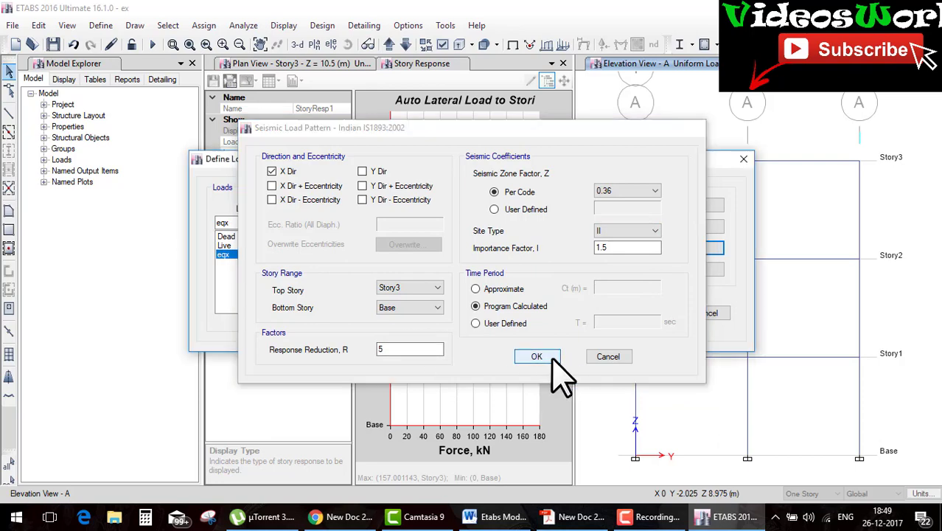
left_click(292, 247)
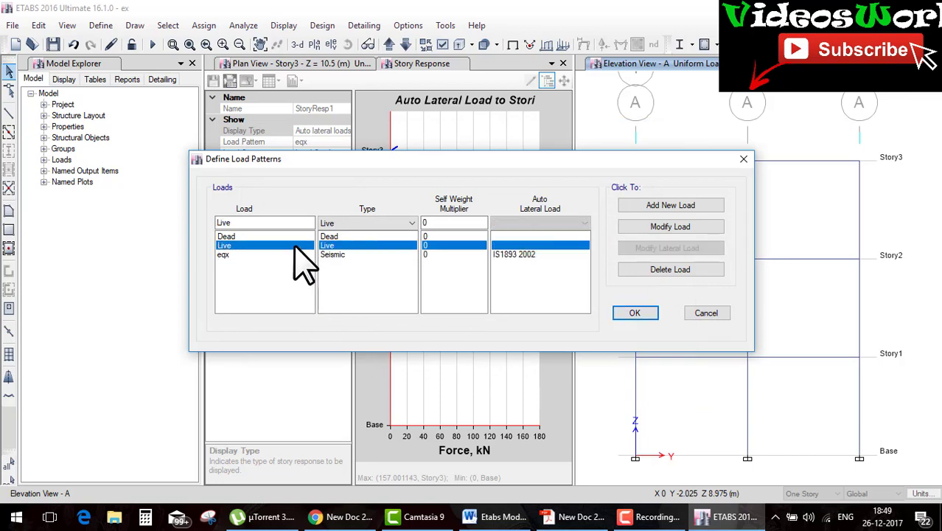
left_click(327, 235)
left_click(635, 313)
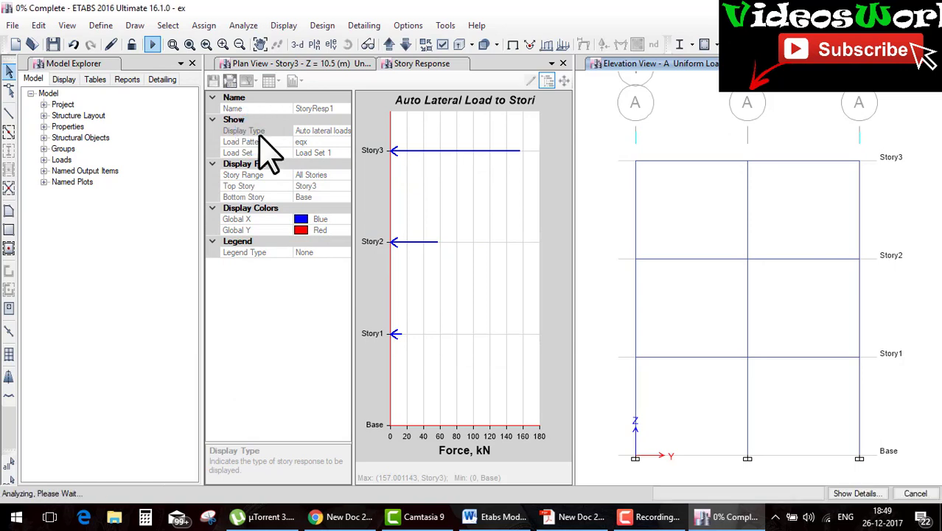
left_click(398, 155)
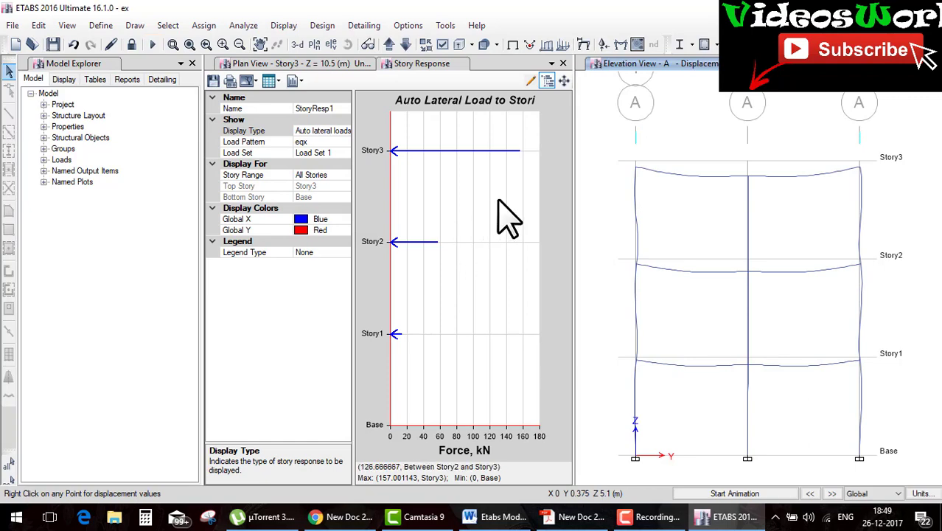
left_click(279, 81)
left_click(328, 99)
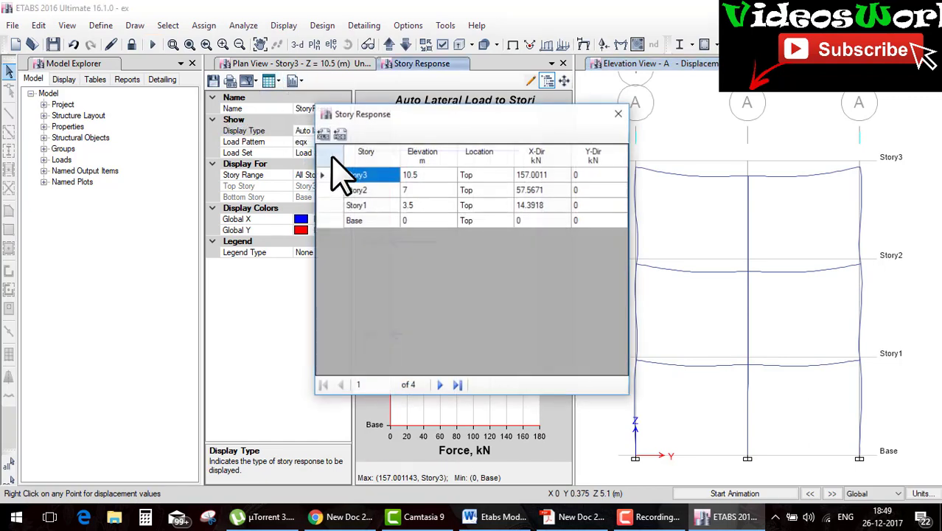
left_click(618, 115)
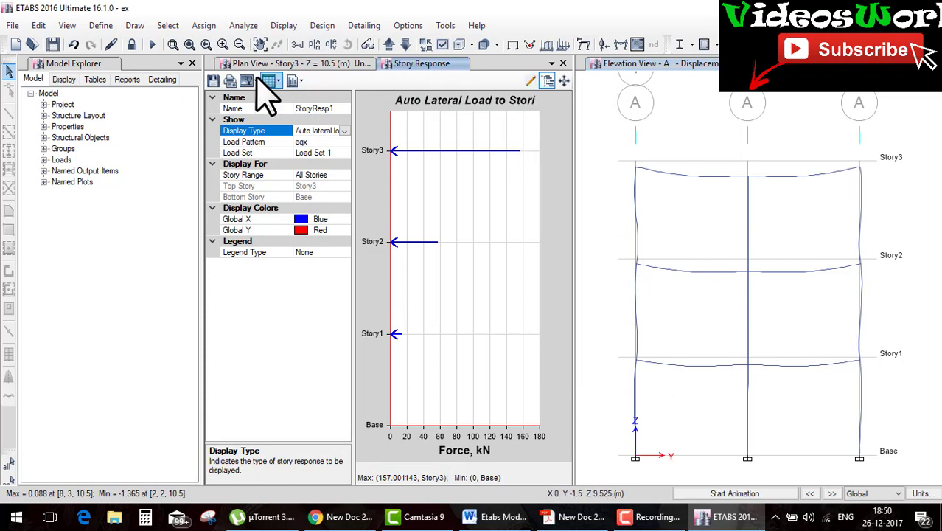
Check the Story3 plan and force chart, then unlock the model, deleting results
left_click(304, 66)
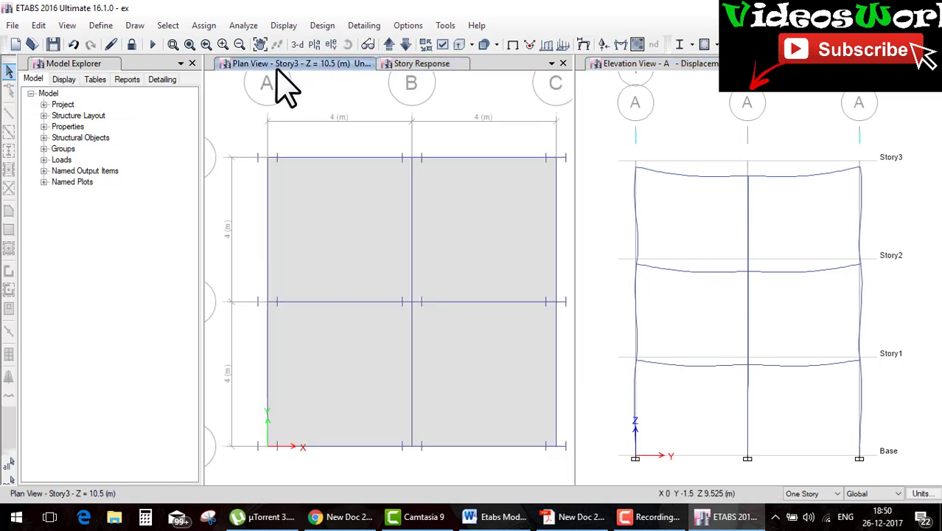
left_click(424, 67)
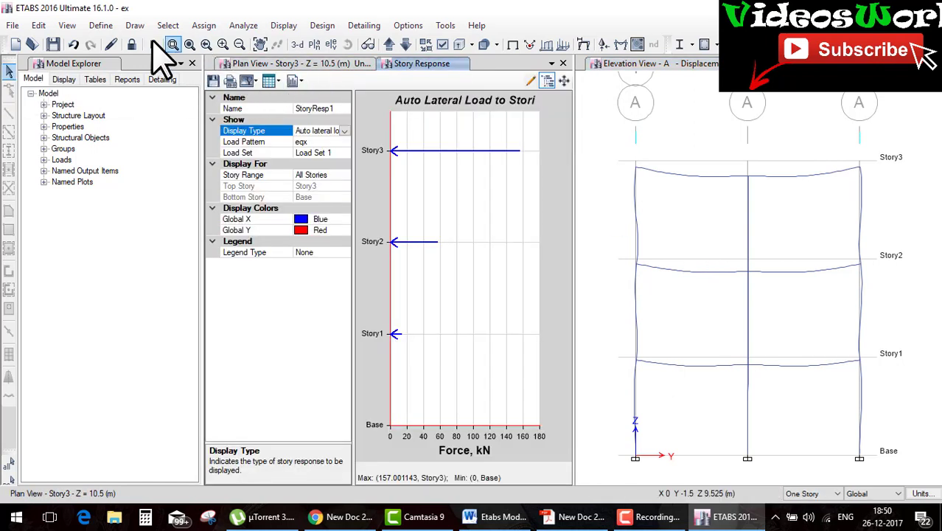
left_click(129, 44)
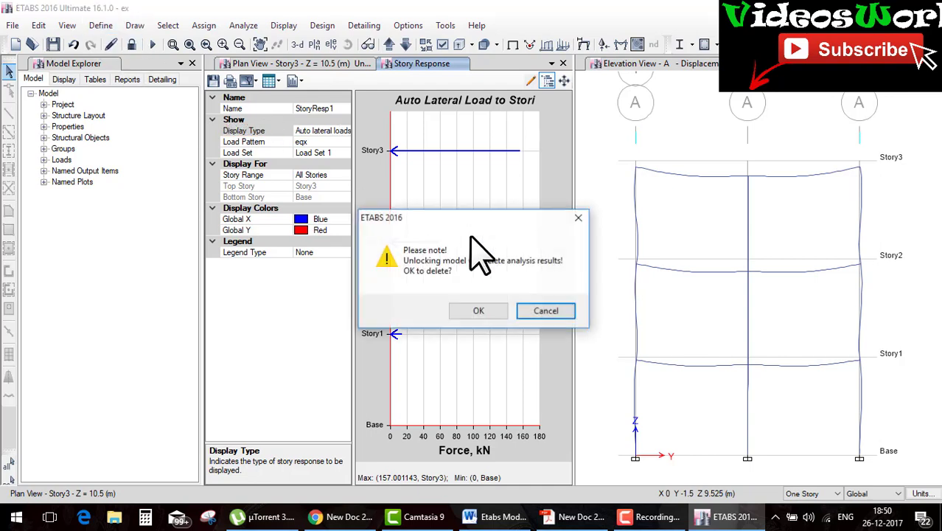
left_click(472, 310)
Reconfirm the lumbed mass source settings and run the analysis again
left_click(104, 25)
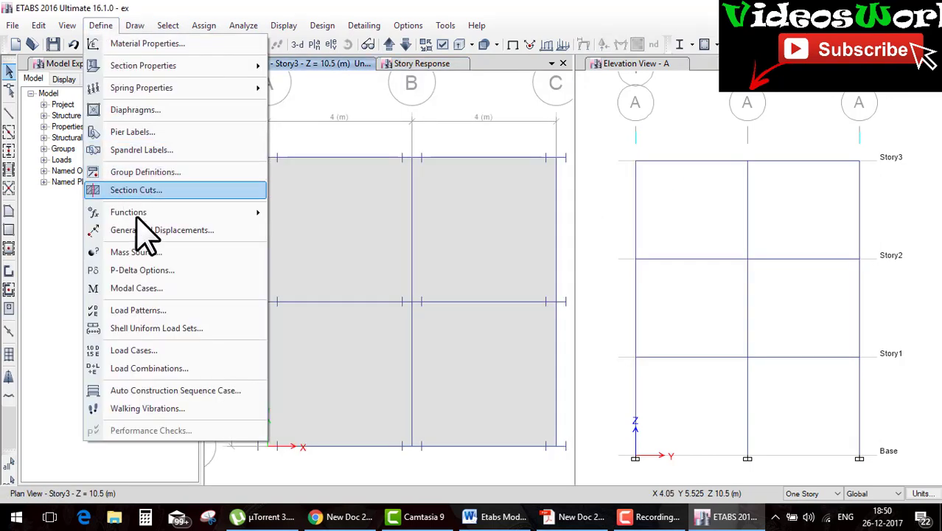
left_click(151, 252)
left_click(520, 233)
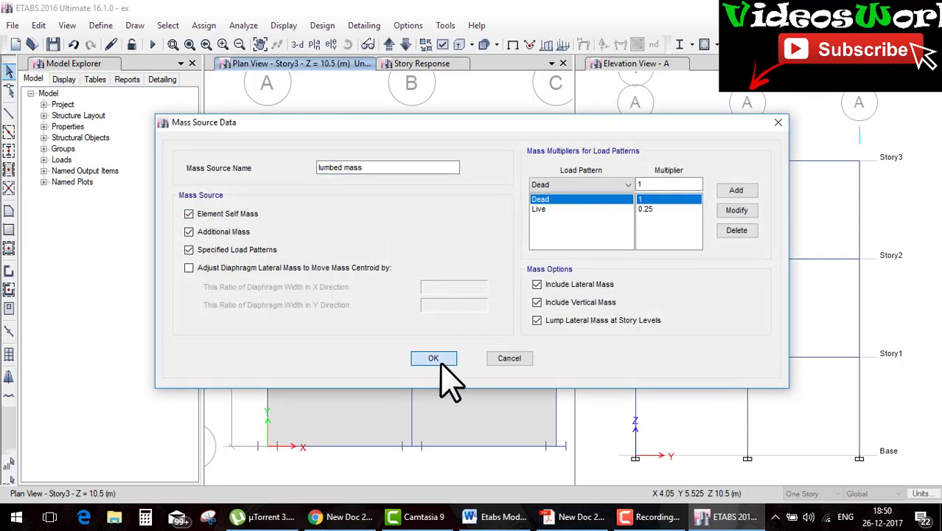
left_click(433, 358)
left_click(434, 332)
left_click(152, 44)
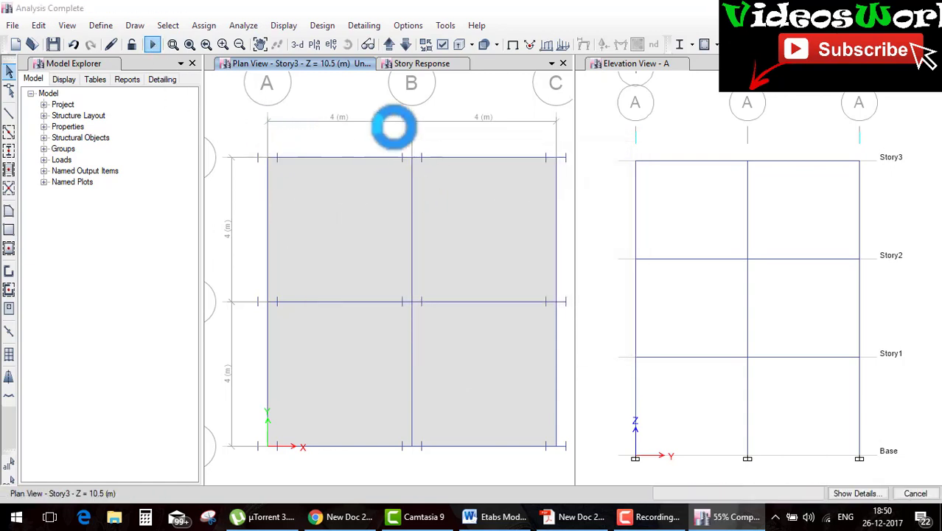
Read the story forces 252.75, 101.72 and 25.43 kN from the table, then unlock the model
left_click(423, 63)
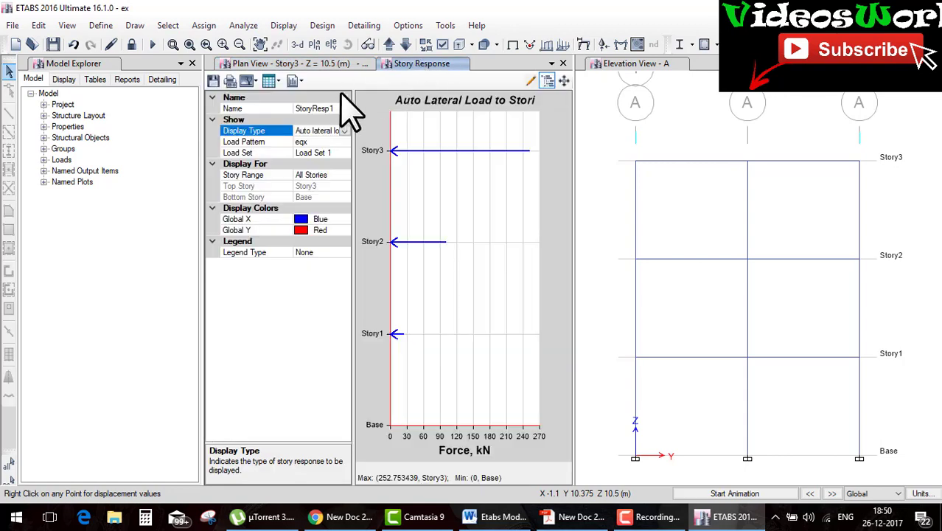
left_click(270, 80)
left_click(277, 100)
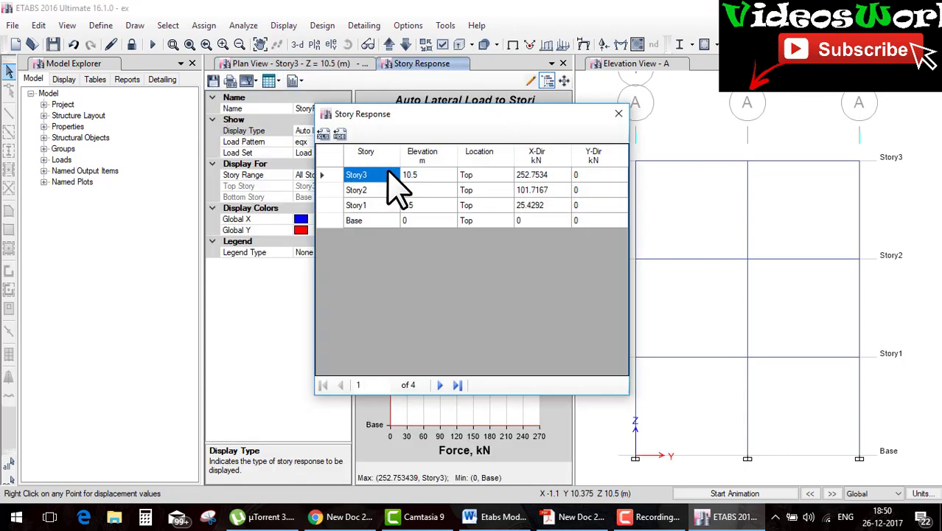
left_click(617, 115)
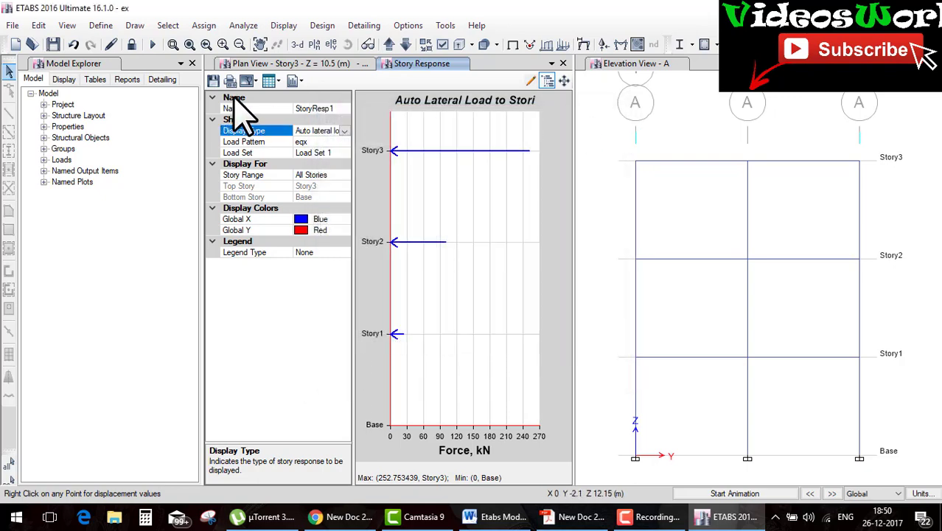
left_click(131, 44)
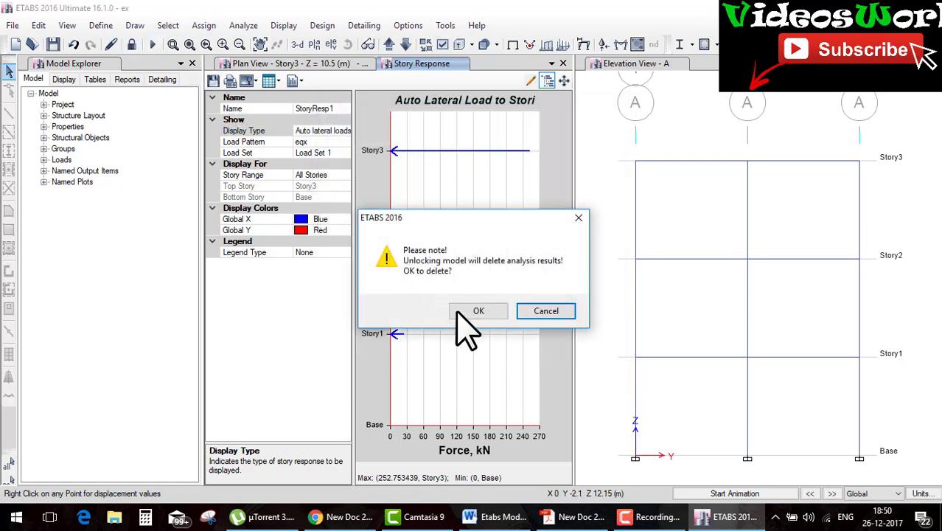
Unlock the model and remove Element Self Mass from the lumped mass source
left_click(471, 309)
left_click(101, 28)
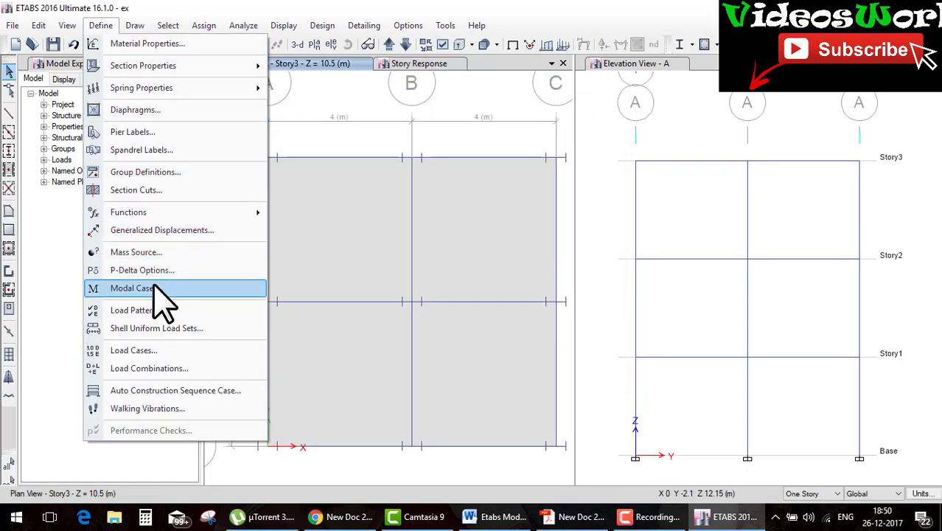
left_click(95, 252)
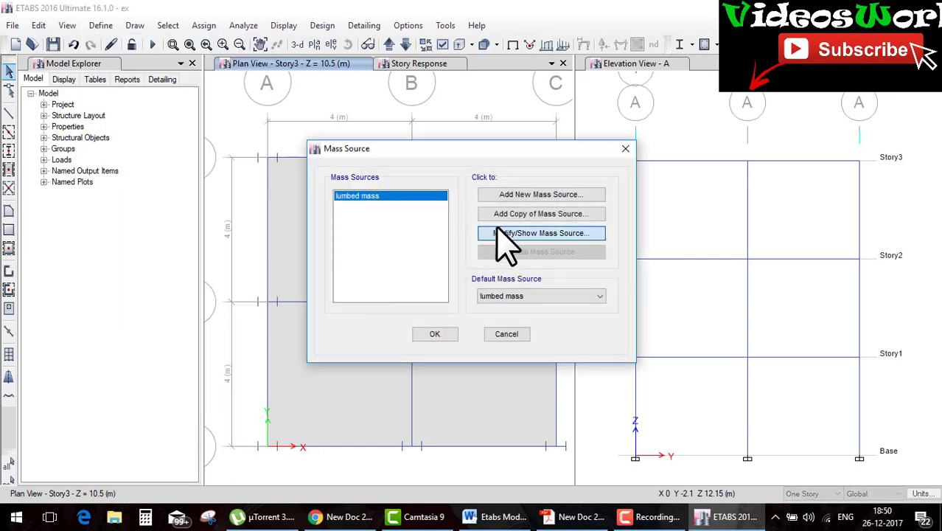
left_click(500, 232)
left_click(223, 215)
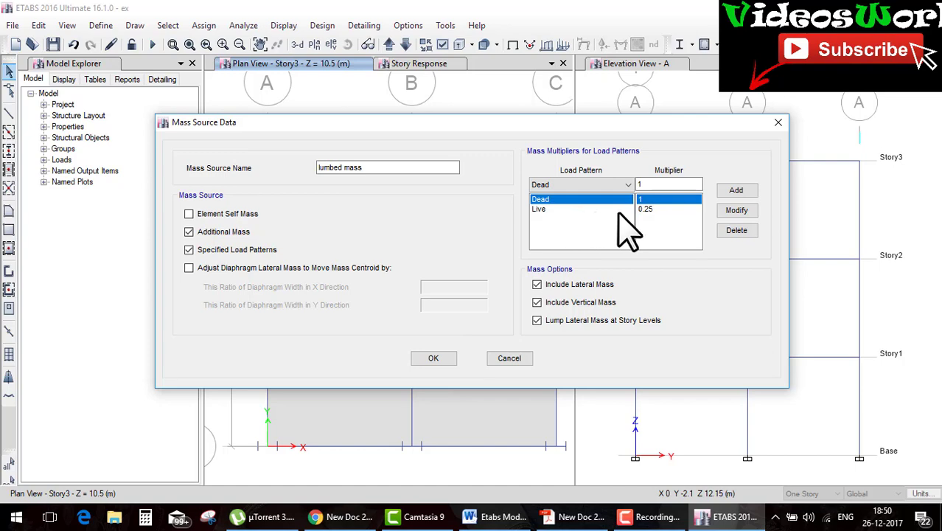
left_click(438, 357)
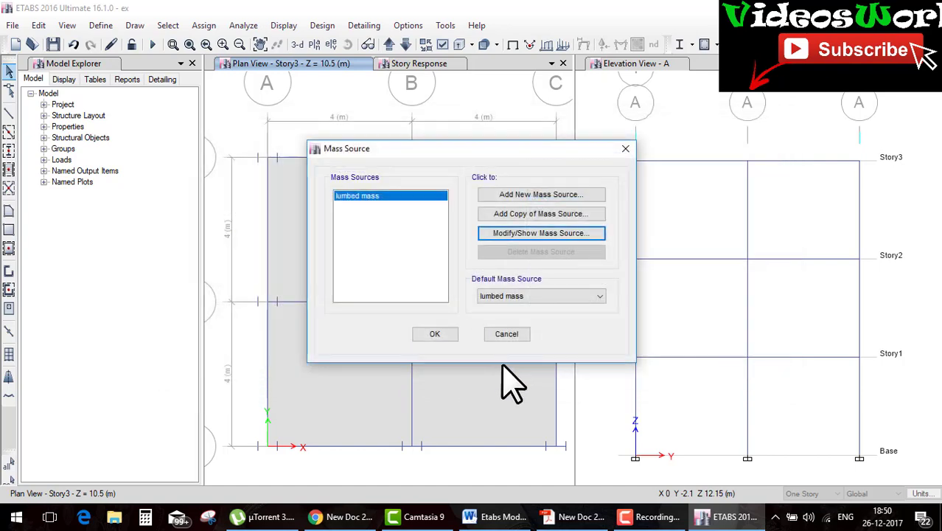
left_click(442, 332)
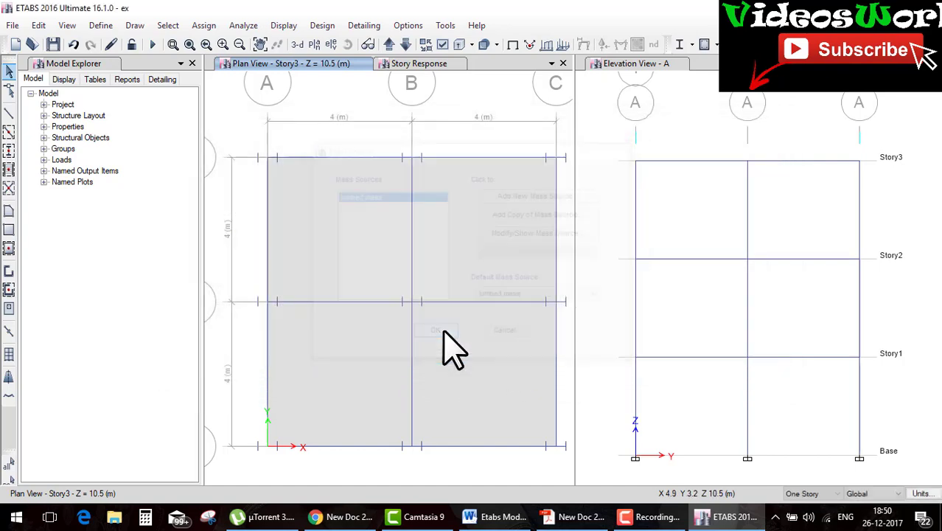
left_click(101, 25)
Review the eqx seismic load pattern settings in the load pattern definitions
left_click(157, 312)
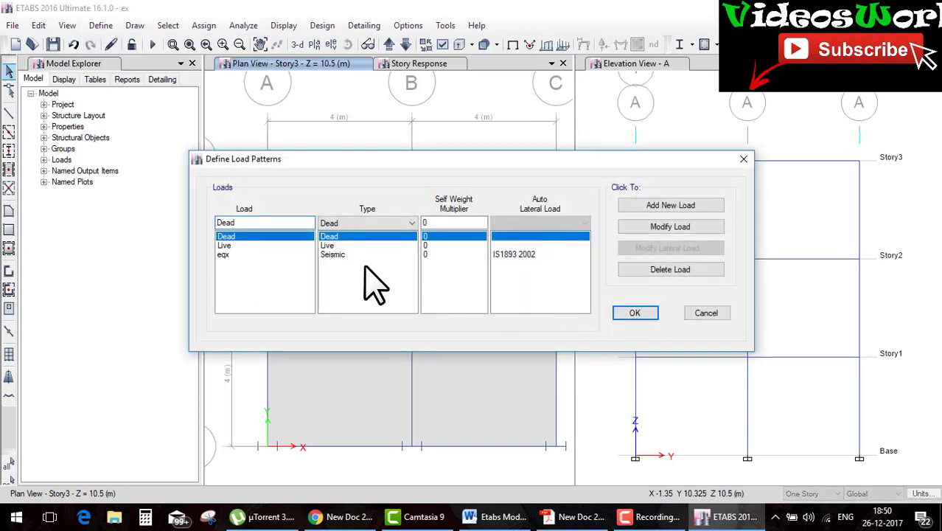
left_click(289, 254)
left_click(619, 253)
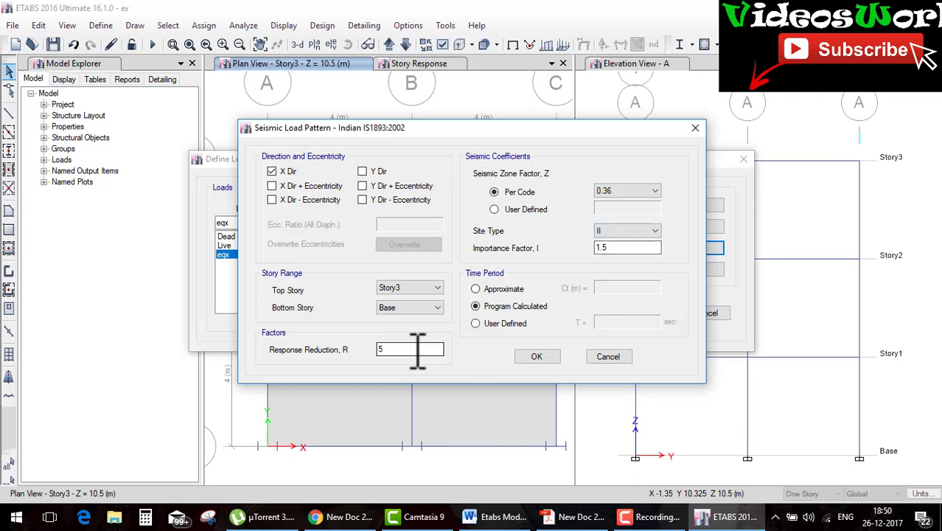
left_click(534, 356)
Set the Dead load pattern's self weight multiplier to 1 and confirm
left_click(232, 237)
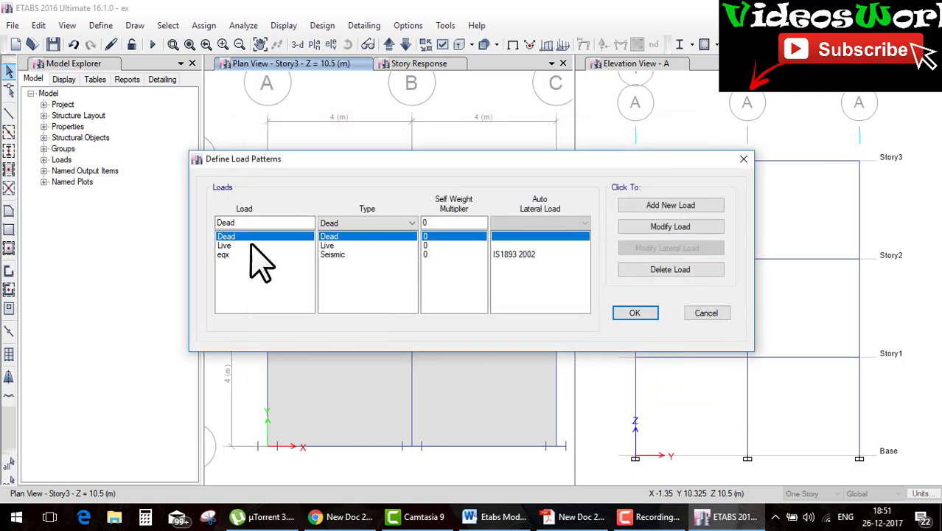
left_click(435, 225)
type("1")
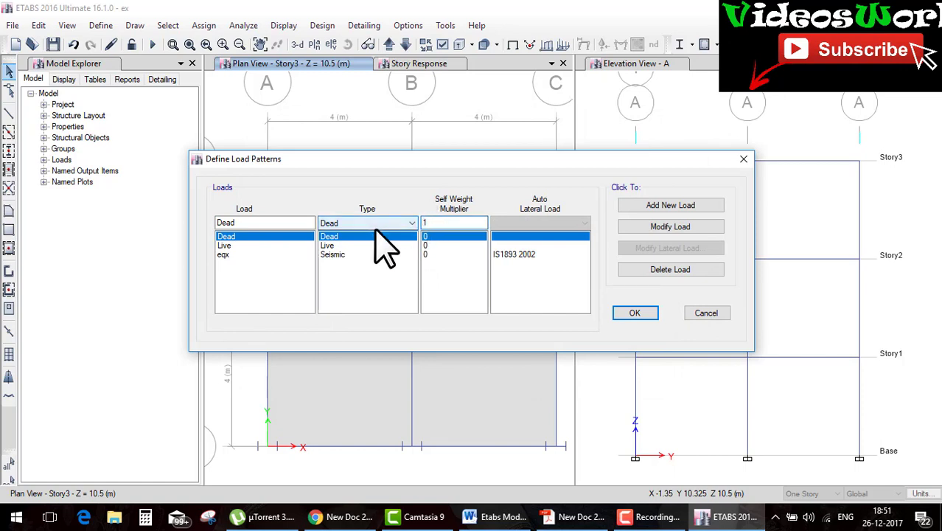
left_click(642, 228)
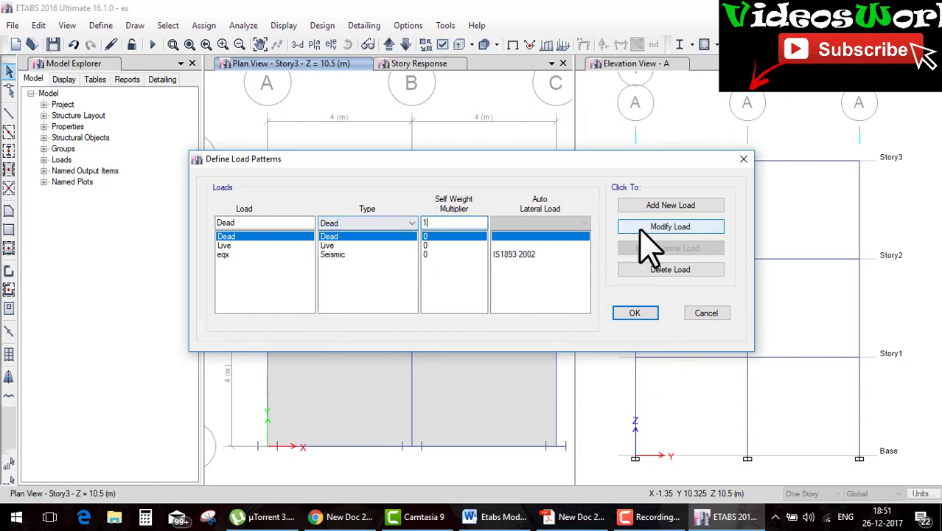
left_click(633, 314)
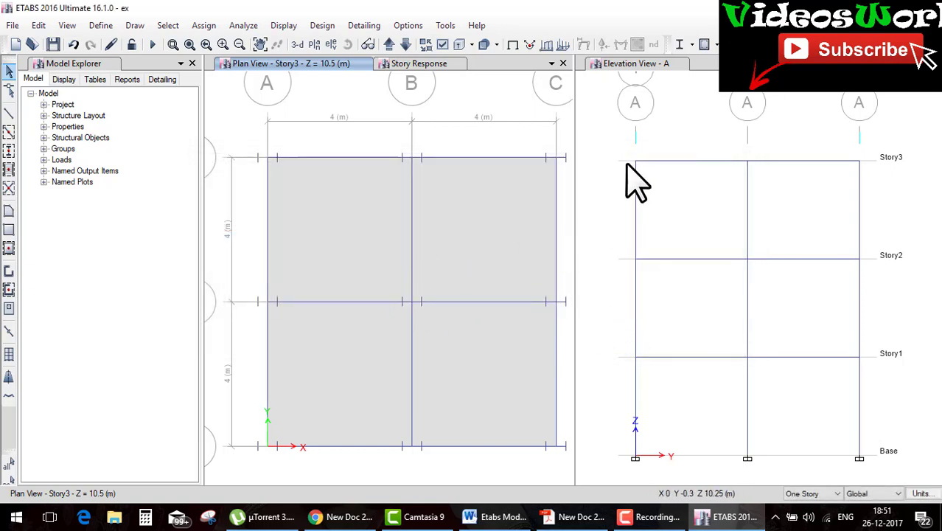
Switch the elevation window to a 3-D view and rotate the frame around
left_click(606, 144)
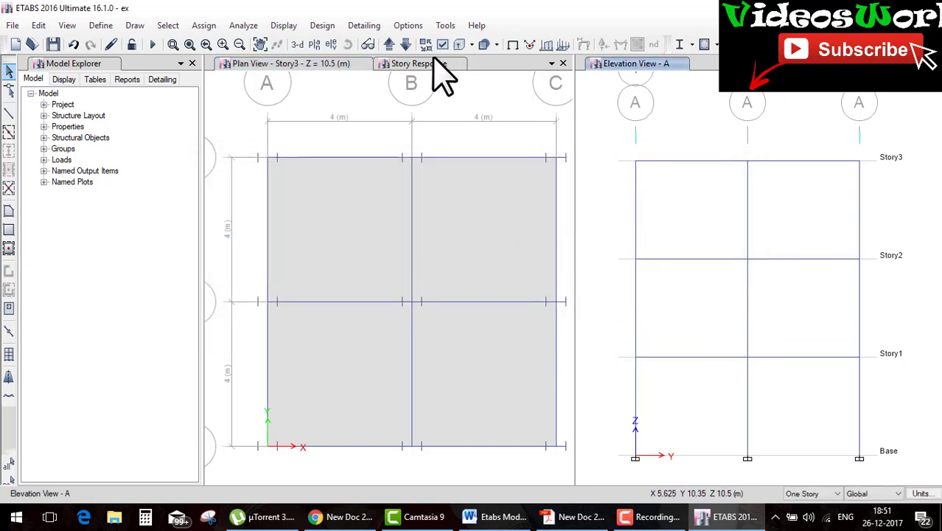
left_click(296, 44)
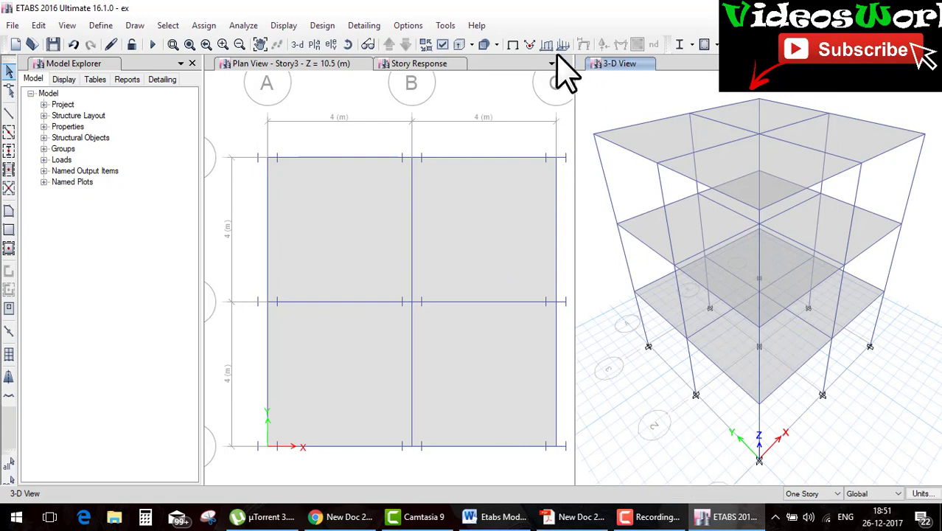
key("Return")
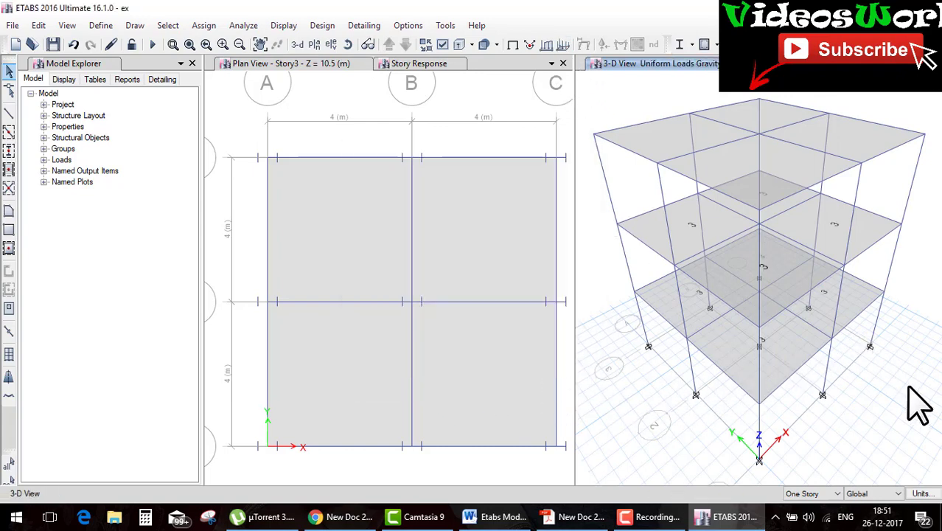
key("Right")
key("Right")
key("Right")
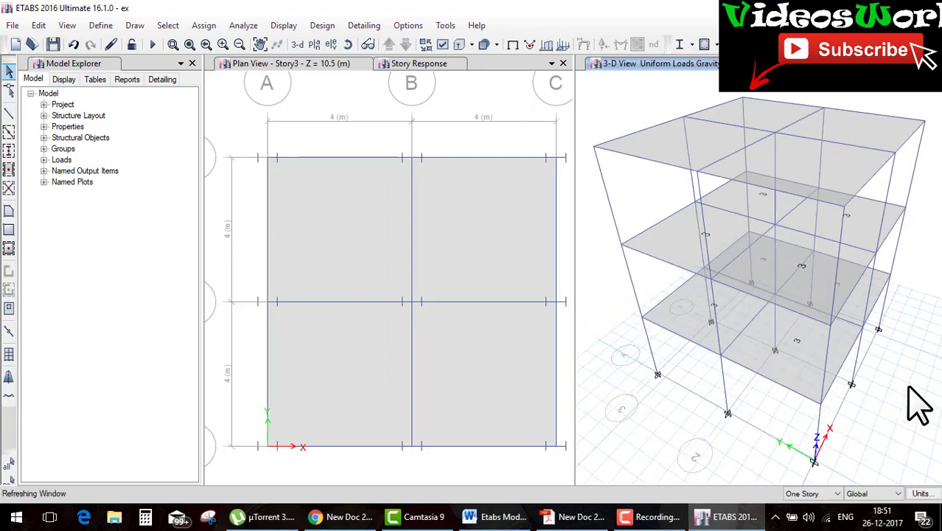
key("Right")
key("Right")
key("Right")
key("Right")
key("Right")
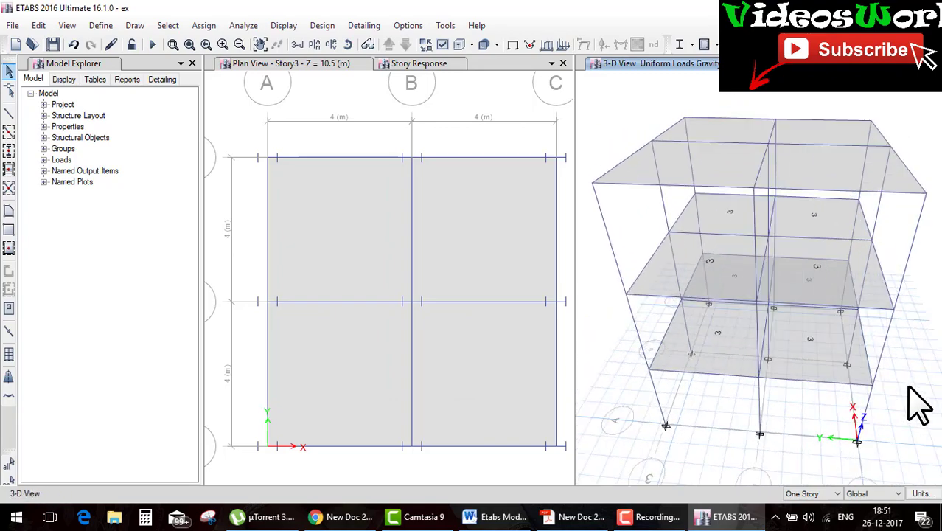
key("Right")
key("Right")
key("Right")
key("Right")
key("Right")
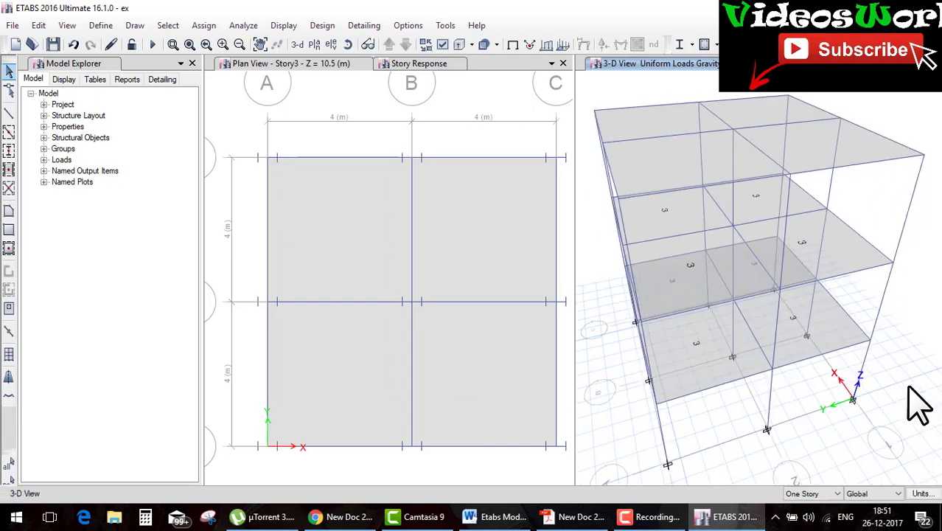
key("Right")
key("Right")
key("Right")
key("Right")
key("Right")
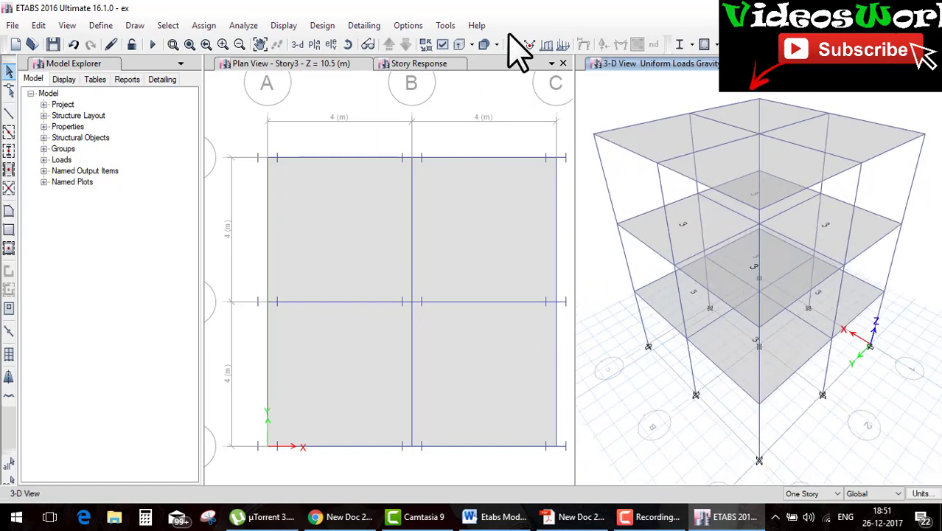
key("Right")
key("Right")
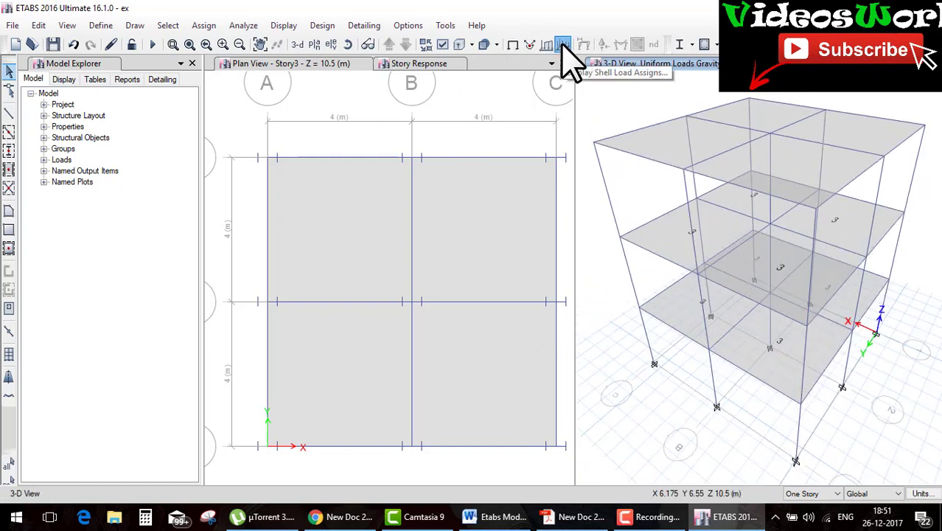
Display the Dead pattern slab loads of 10 and close the plan view
left_click(562, 45)
left_click(473, 198)
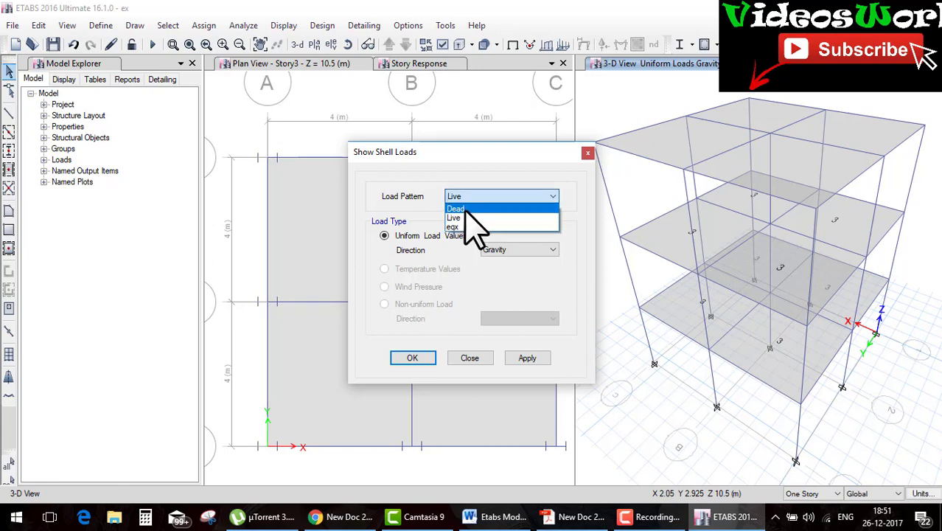
left_click(466, 210)
left_click(421, 356)
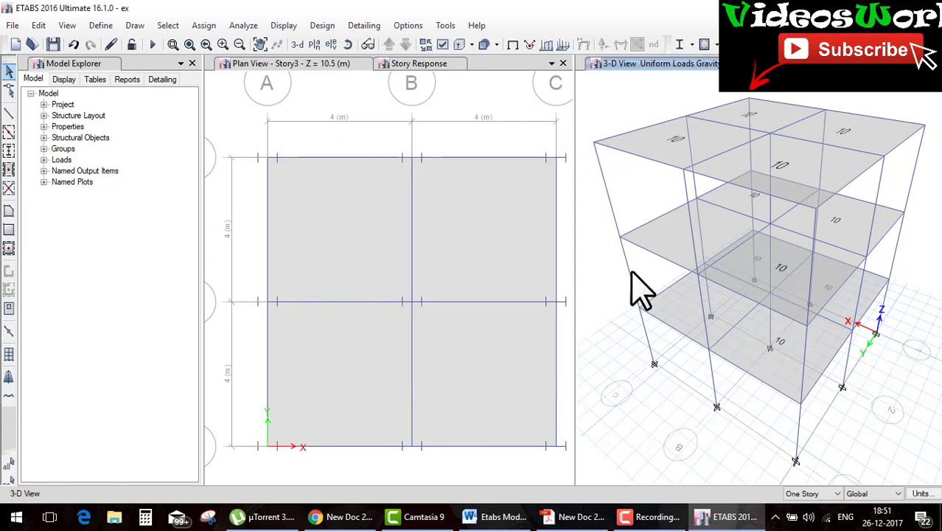
left_click(562, 63)
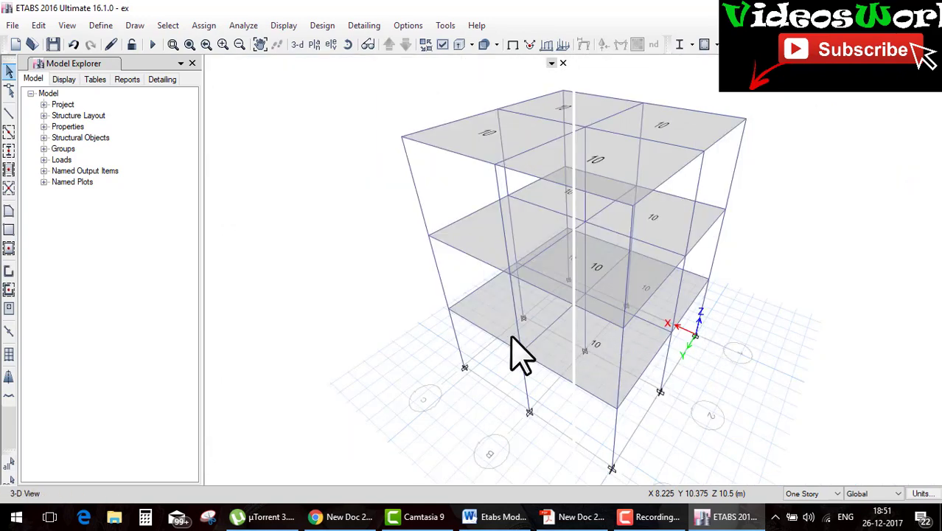
After the abnormal-termination warning, save the model under the new name exb
scroll(542, 343, "up", 2)
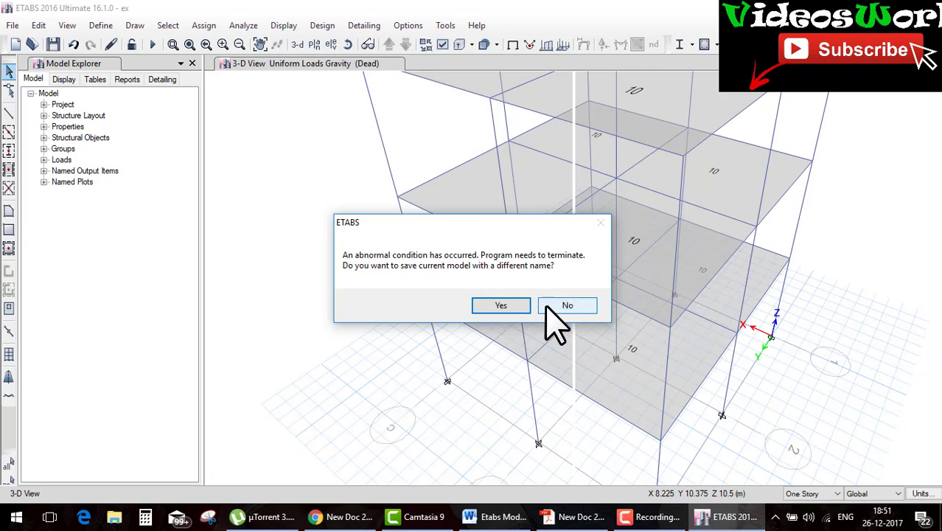
left_click(512, 305)
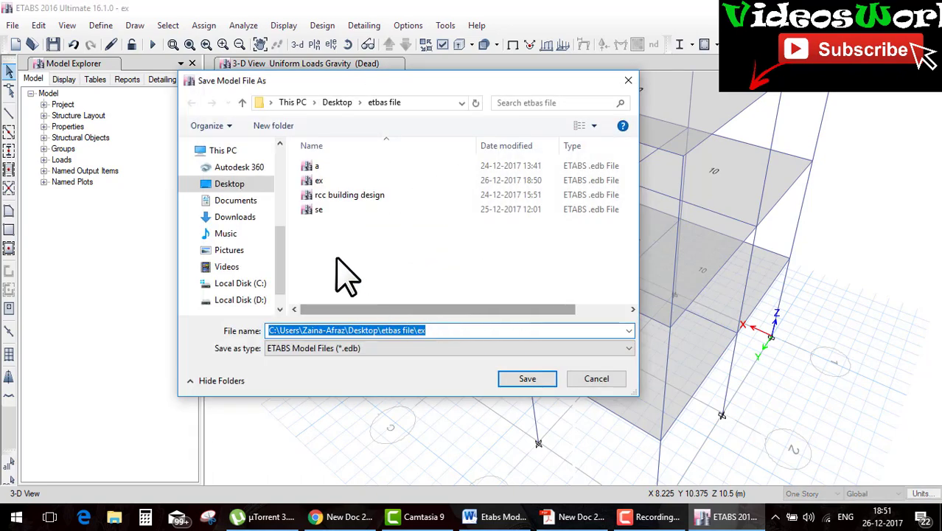
left_click(464, 331)
type("b")
left_click(519, 382)
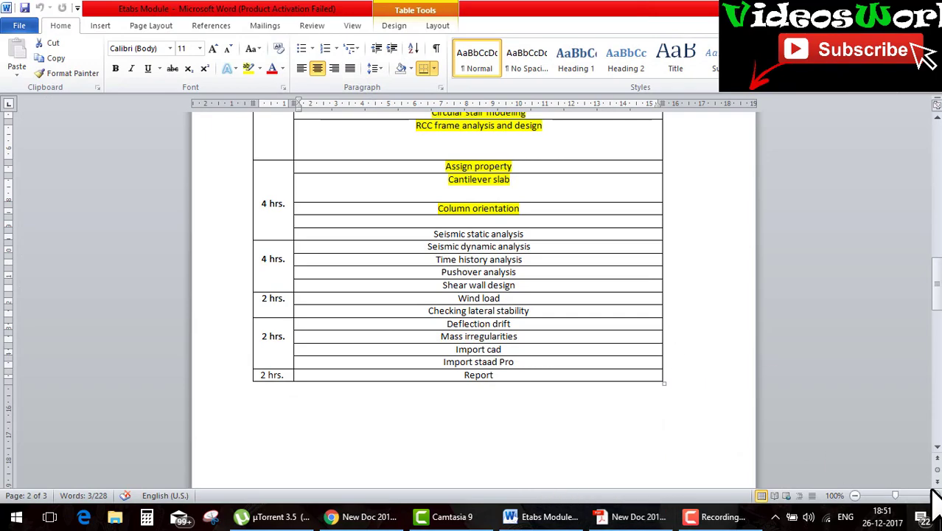
Minimise the Word outline document to reveal the textbook PDF with Solved Problem 5.1
left_click(941, 524)
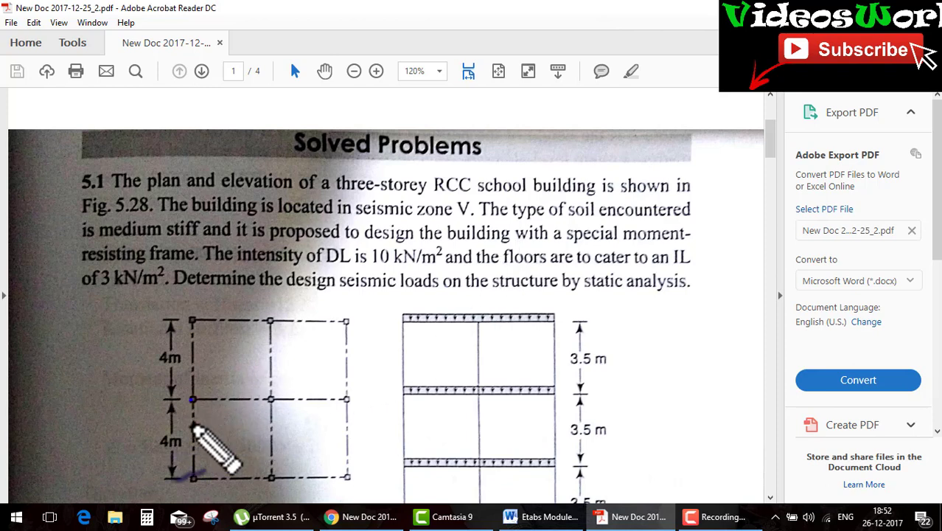
Circle the lower-left bay on the plan, clear it, minimise Acrobat and dismiss the licence notice
mouse_move(191, 402)
left_mouse_down()
mouse_move(270, 411)
mouse_move(192, 402)
mouse_move(210, 445)
mouse_move(225, 442)
left_mouse_up()
key("Escape")
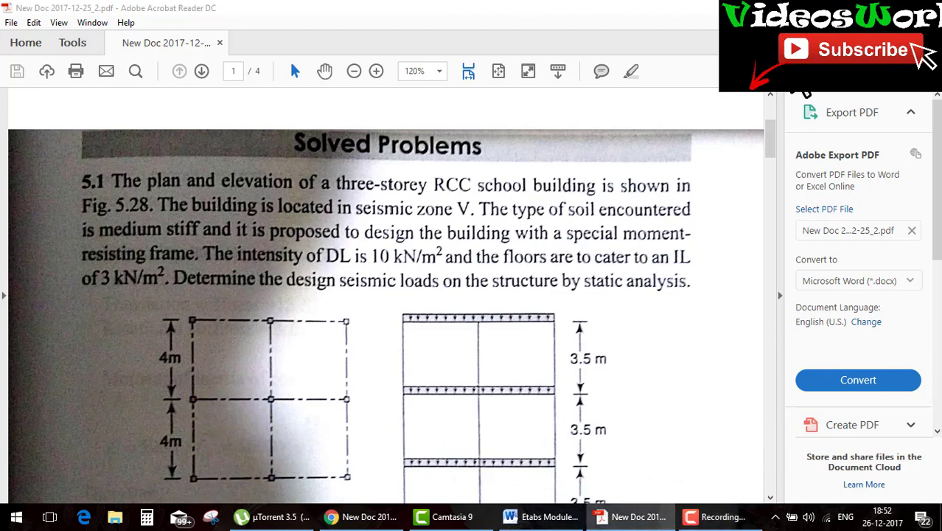
left_click(937, 512)
left_click(494, 304)
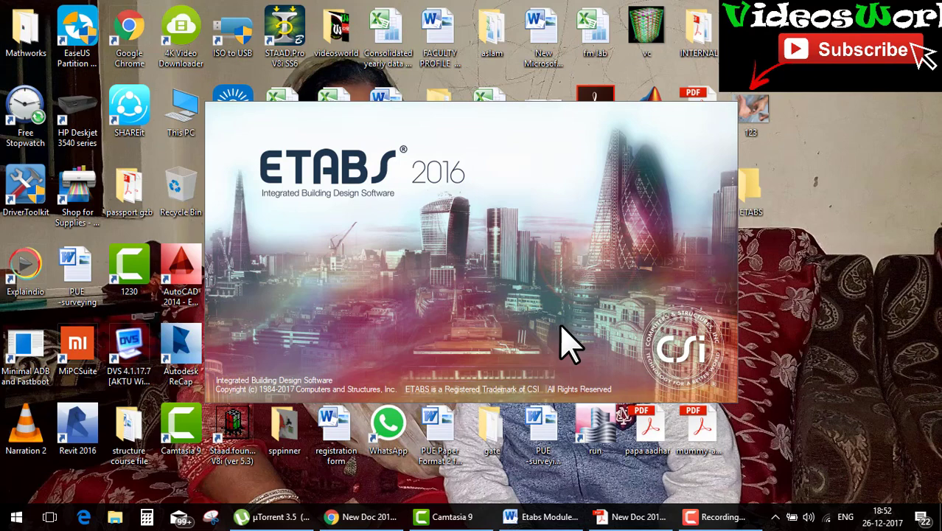
Open the saved exb model from the Desktop\etbas file folder
left_click(696, 519)
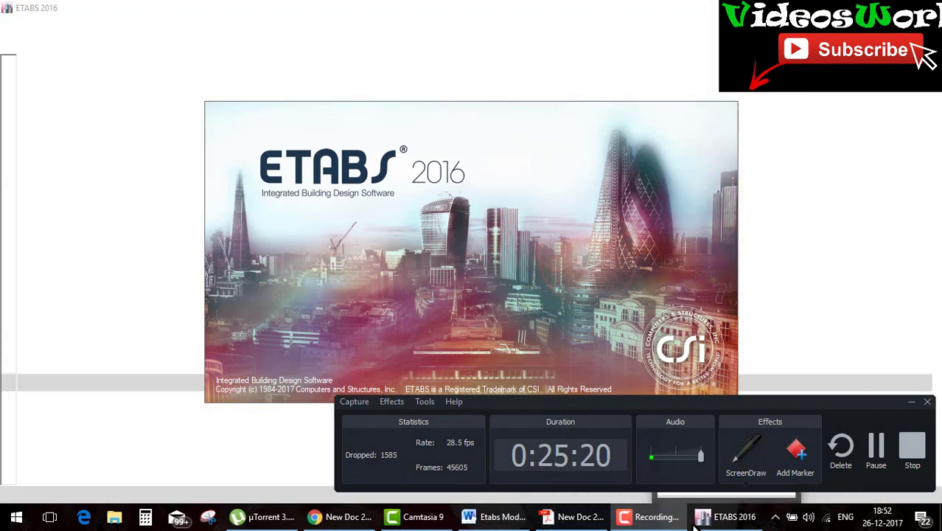
left_click(652, 520)
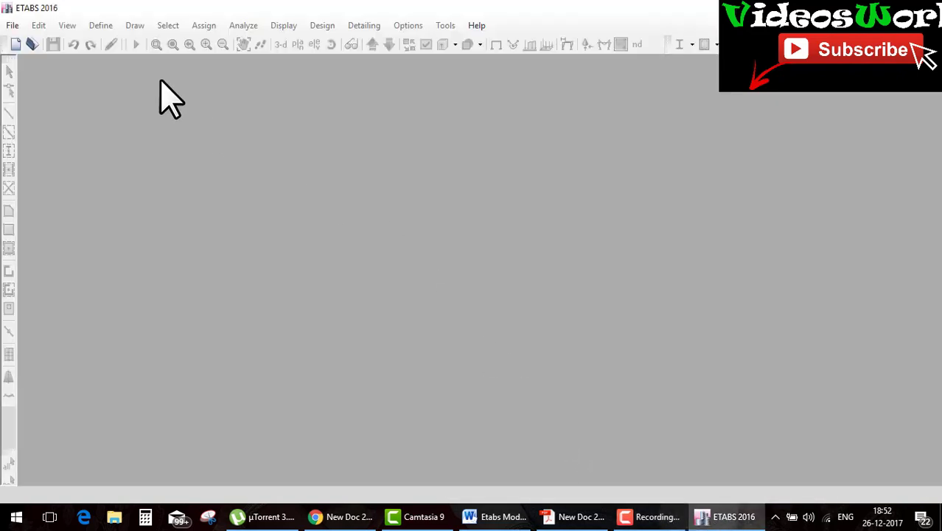
left_click(31, 43)
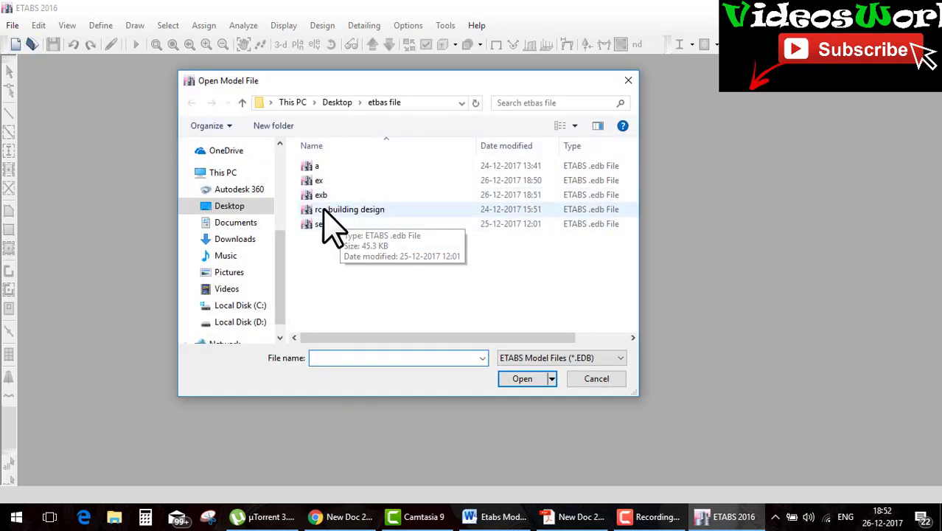
double_click(324, 194)
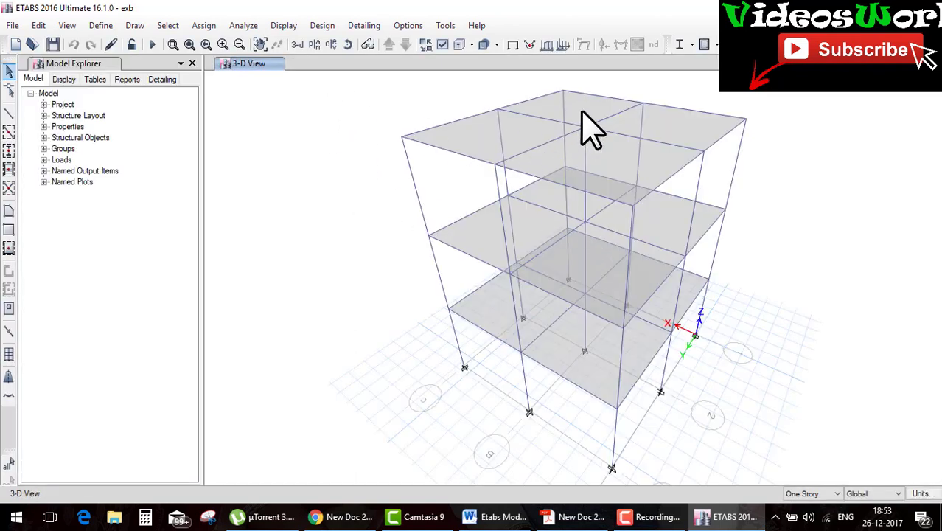
Show the Dead pattern slab loads and switch to the Story3 plan view
left_click(562, 44)
left_click(616, 137)
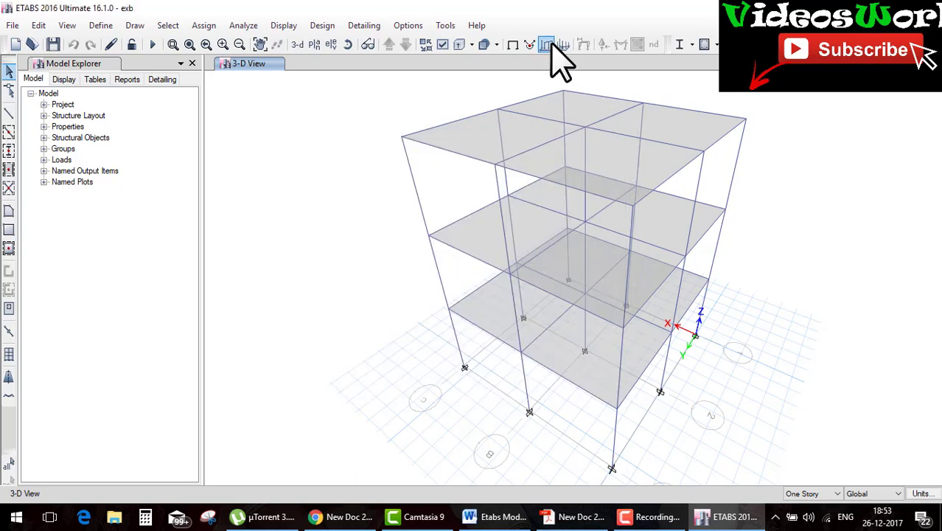
left_click(546, 44)
left_click(419, 358)
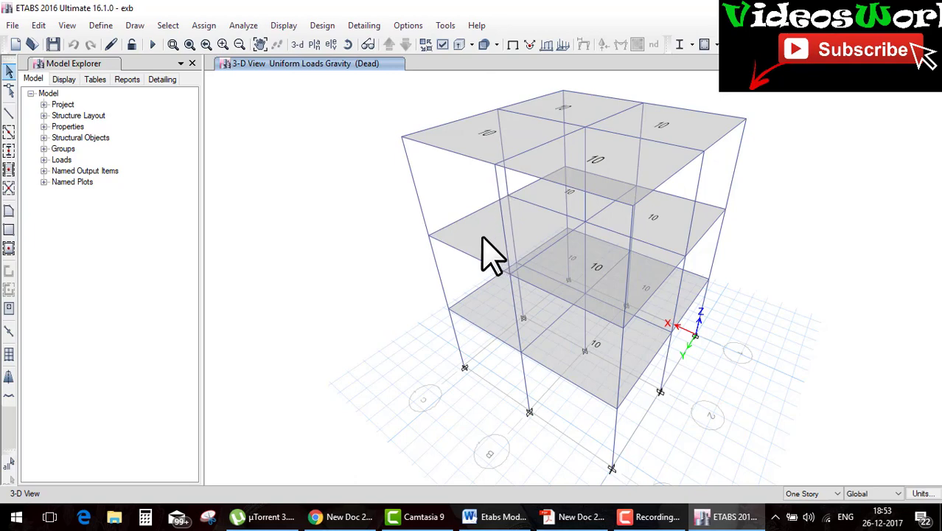
scroll(516, 254, "up", 3)
scroll(518, 254, "up", 1)
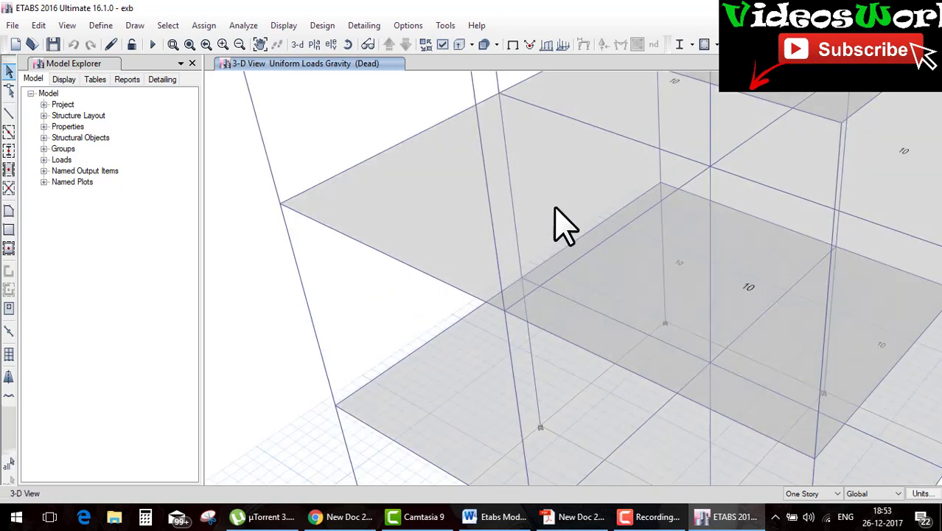
scroll(557, 208, "down", 4)
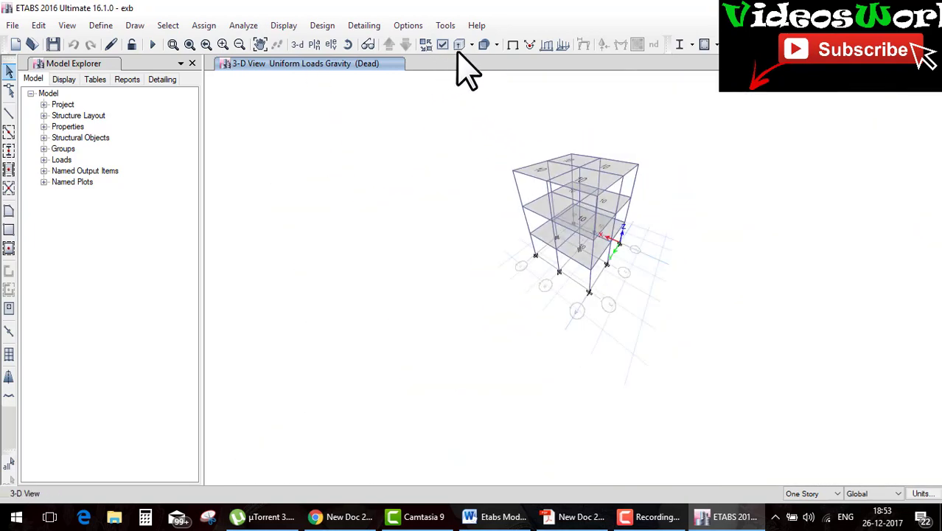
left_click(315, 44)
left_click(406, 424)
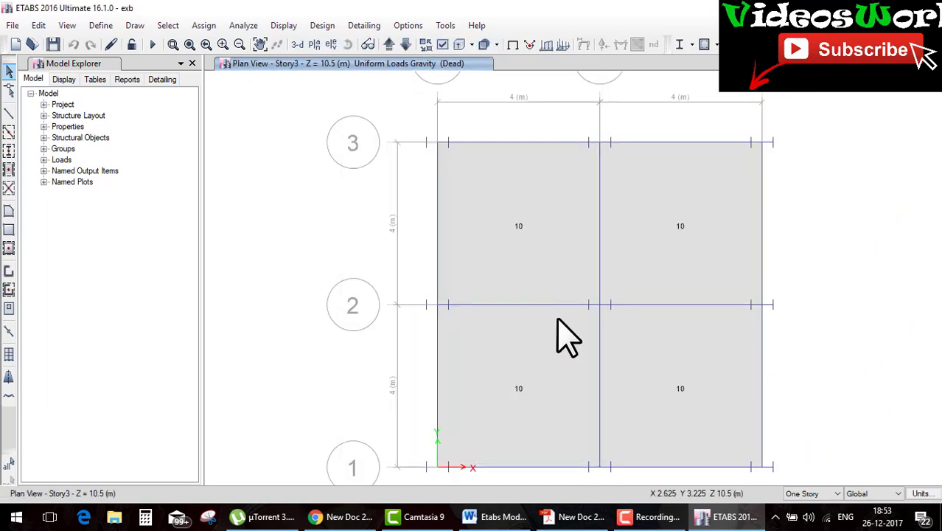
Select the unloaded top-right slabs on Story2 and Story1
left_click(404, 45)
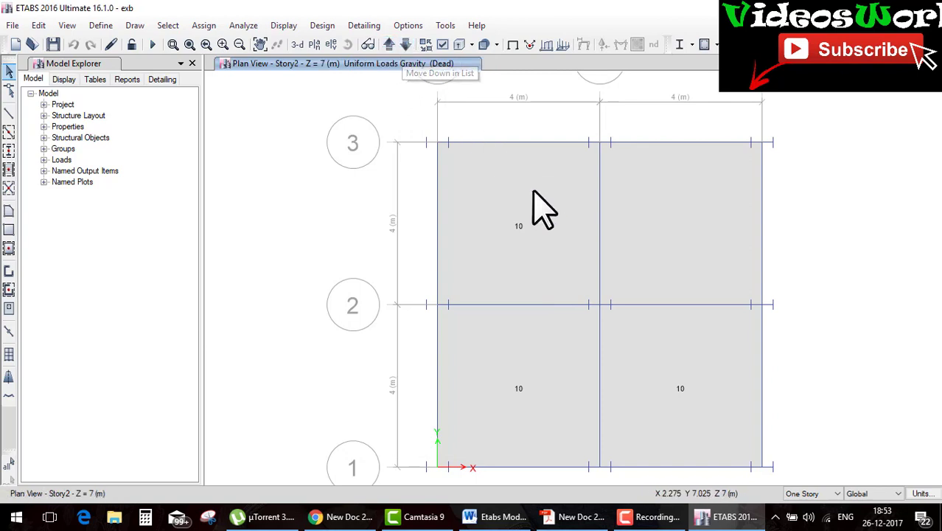
left_click(671, 225)
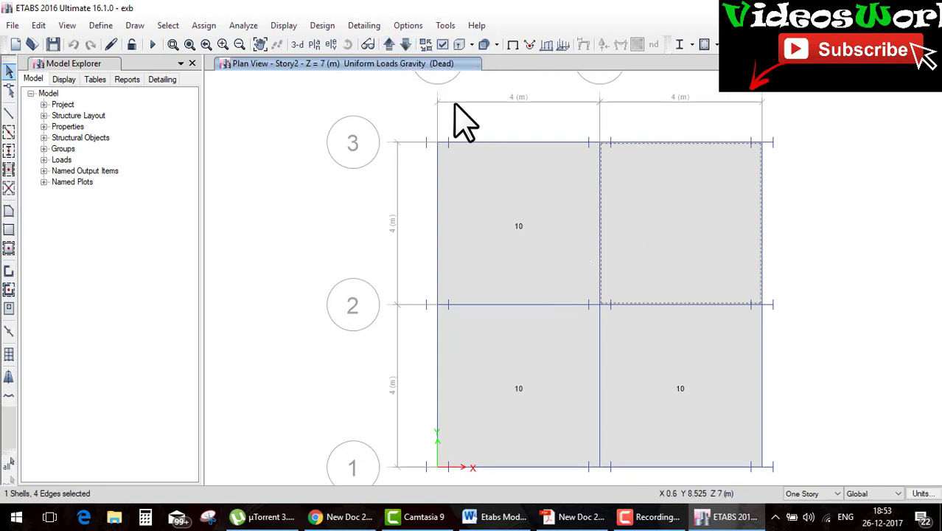
left_click(405, 46)
left_click(655, 202)
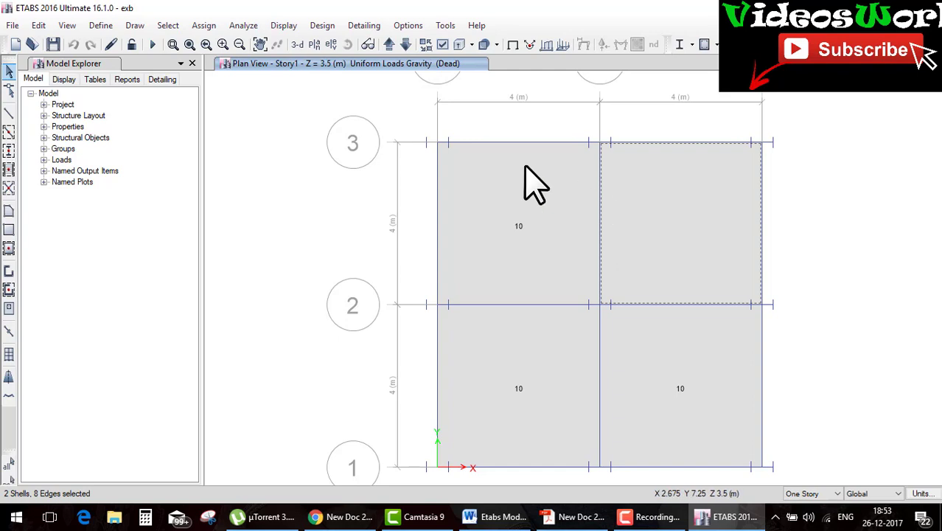
left_click(405, 45)
Assign a uniform Dead load of 10 kN/m² to them and return to the Story3 plan
left_click(243, 25)
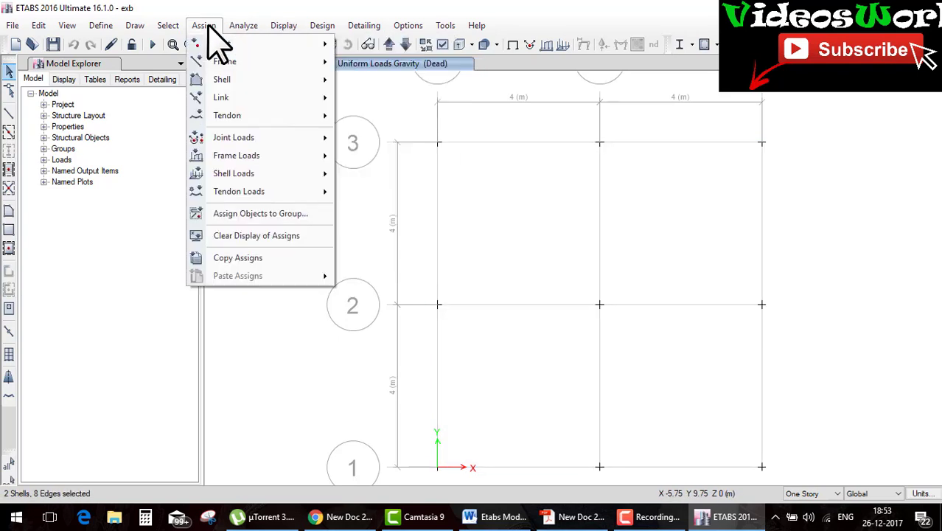
left_click(206, 27)
left_click(208, 28)
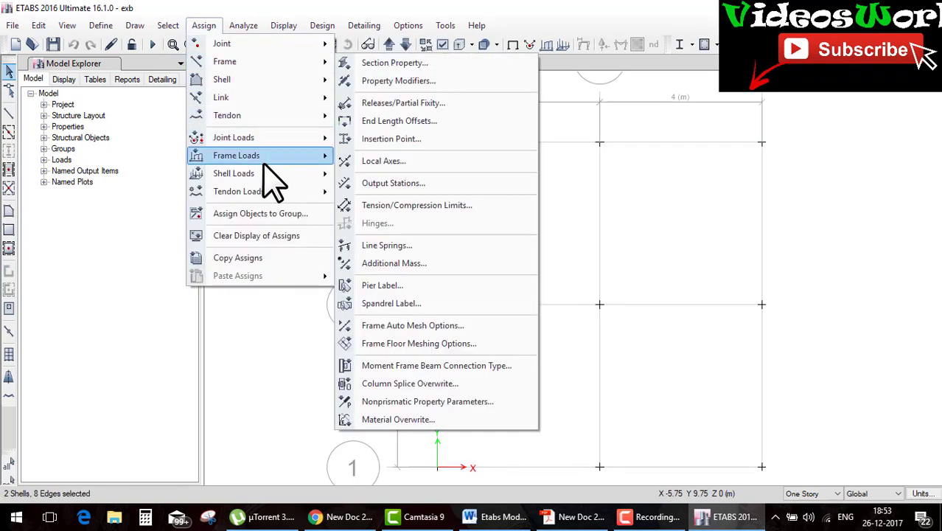
mouse_move(234, 174)
left_click(369, 192)
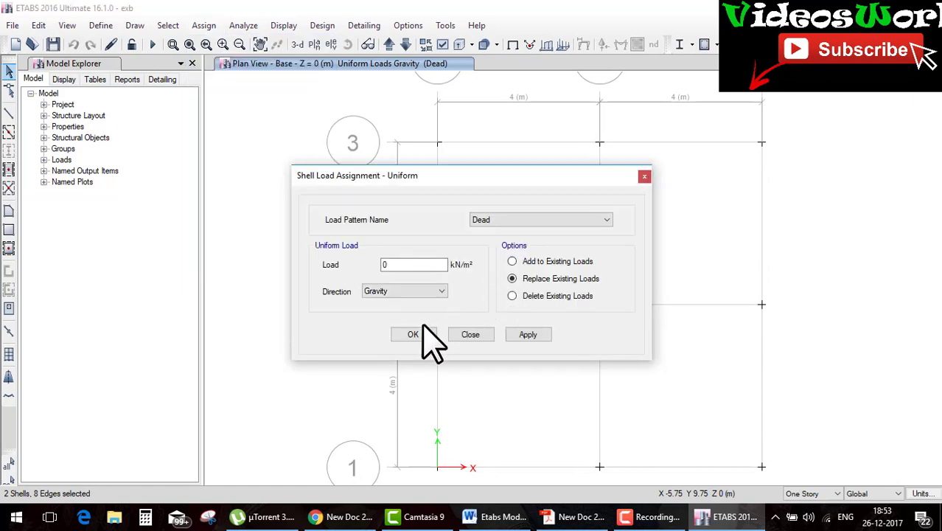
type("10")
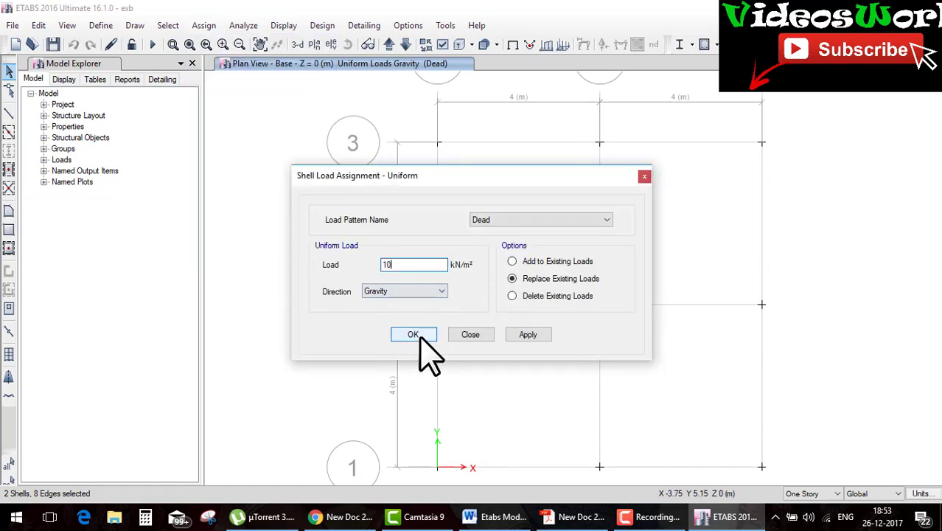
key("Return")
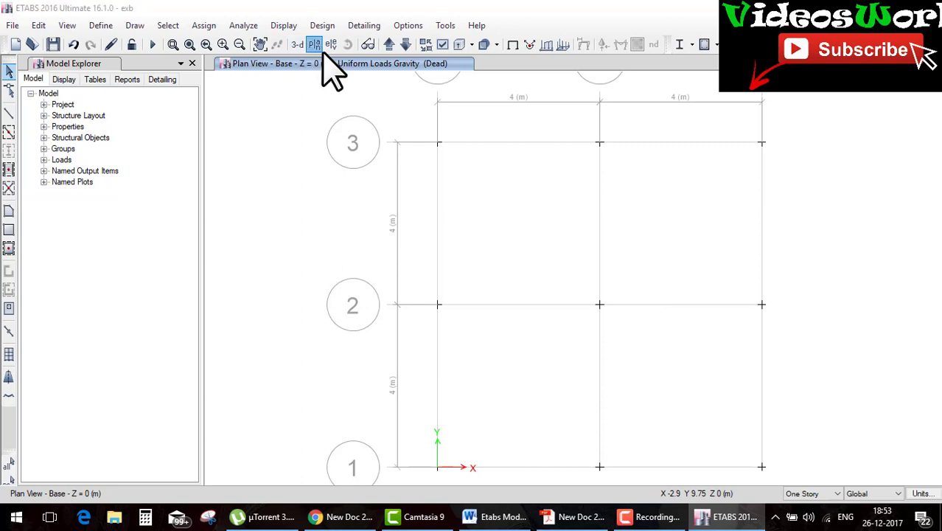
left_click(313, 45)
left_click(408, 423)
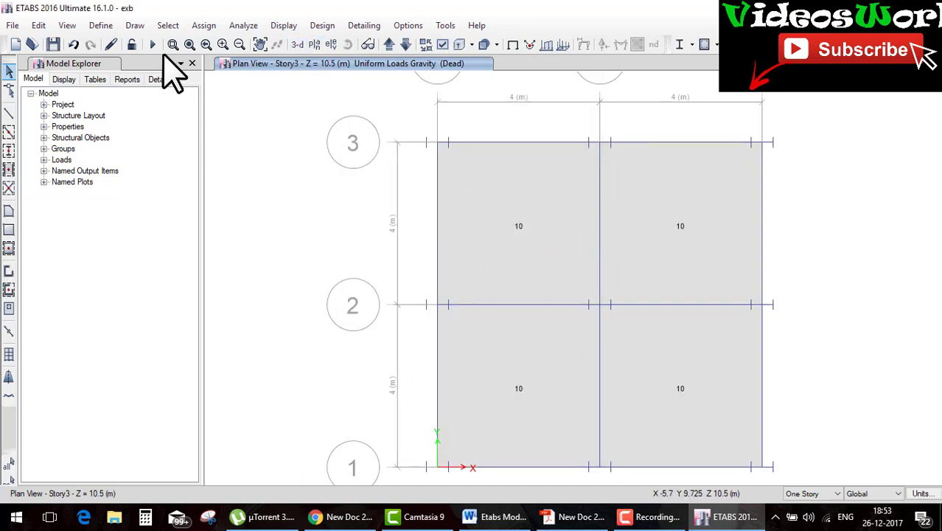
Rerun the analysis and bring up the Dead displacement results on the Story3 plan
left_click(152, 45)
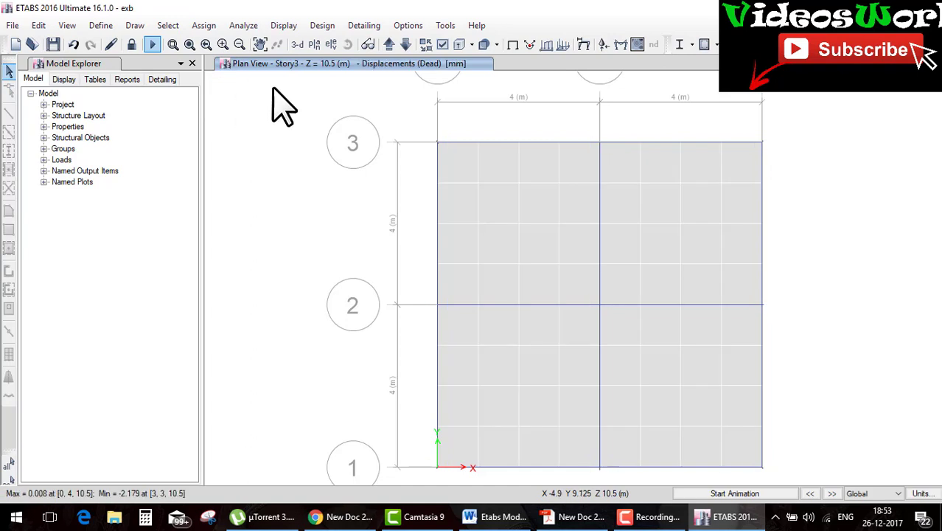
left_click(291, 27)
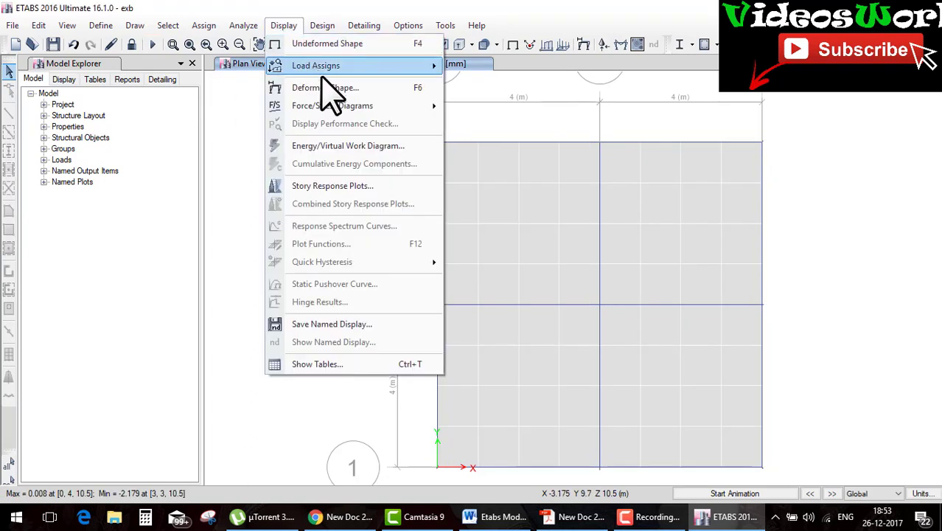
Tabulate the eqx auto lateral story loads: 265.79, 125.84 and 31.46 kN for Story3 to Story1
left_click(350, 188)
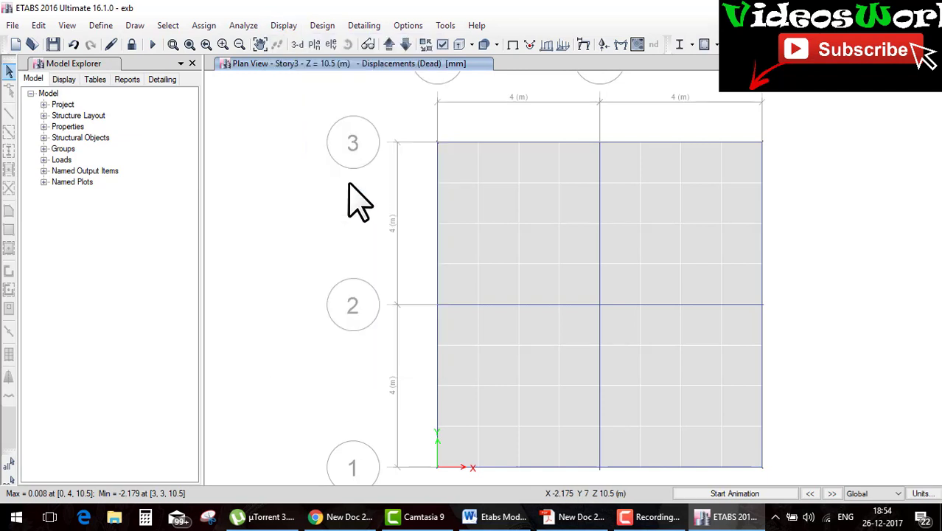
left_click(402, 132)
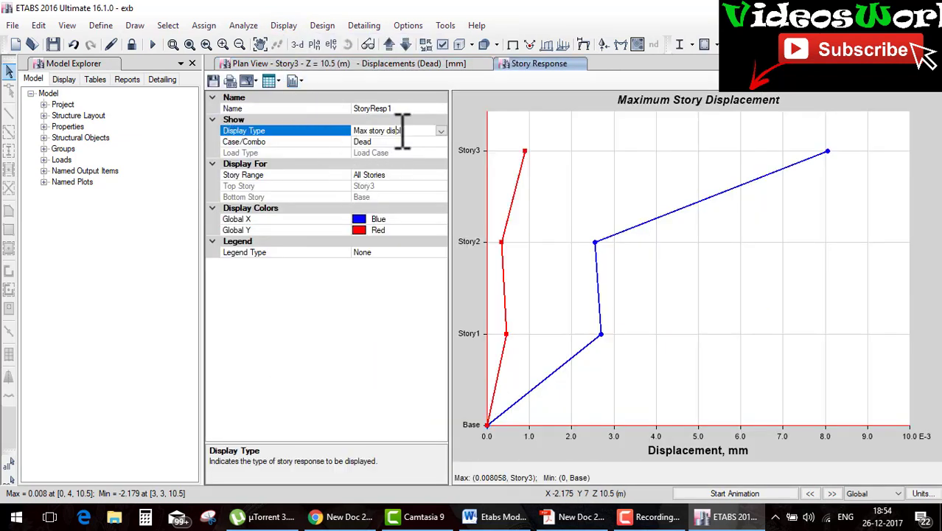
left_click(440, 133)
left_click(402, 157)
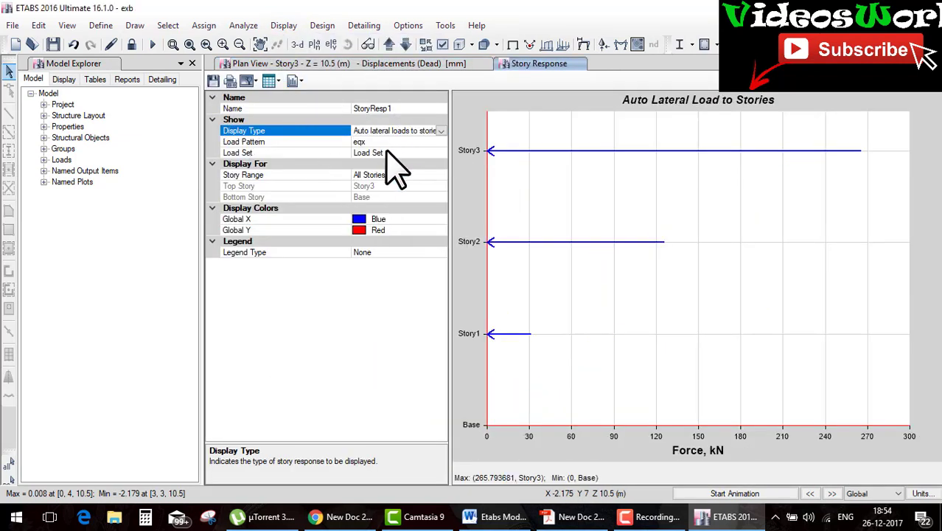
left_click(278, 81)
left_click(294, 113)
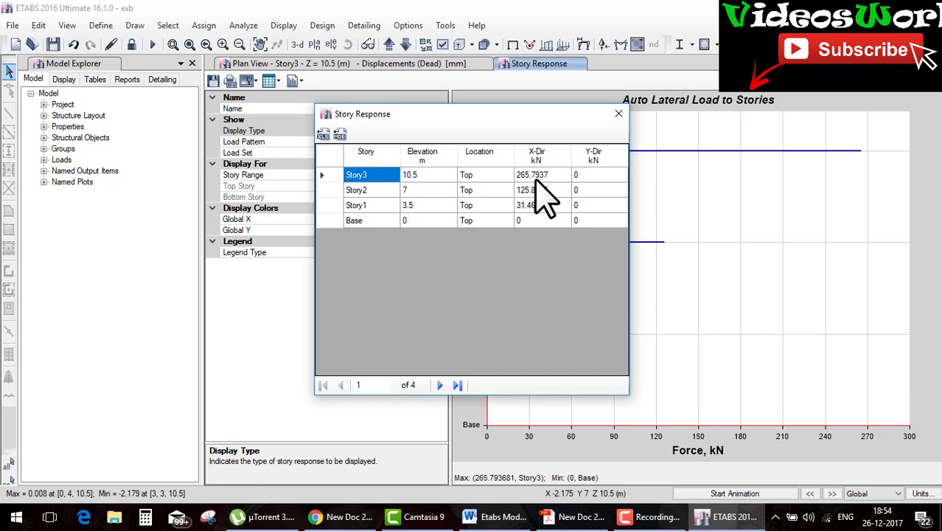
Close the story forces table and unlock the model, deleting the old analysis results
left_click(618, 113)
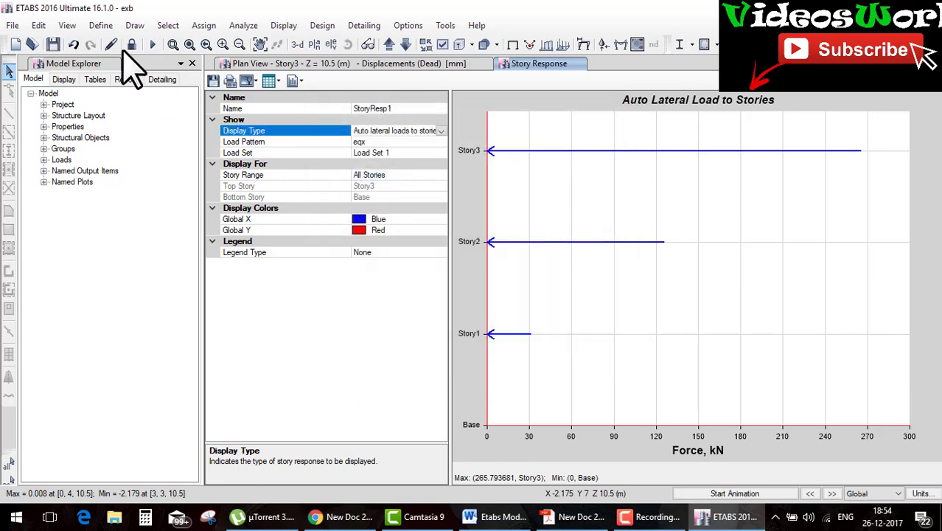
left_click(131, 45)
left_click(479, 310)
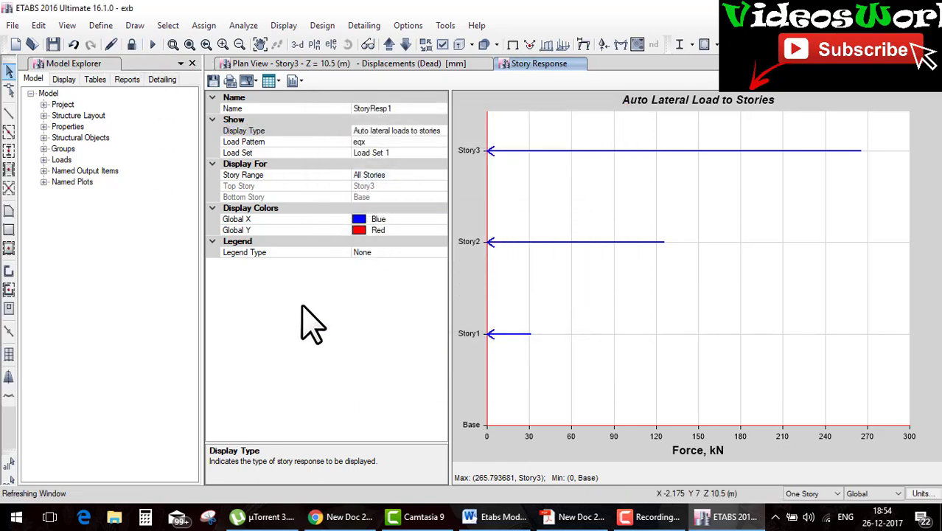
Inspect the lumbed mass source settings and close them unchanged
left_click(101, 25)
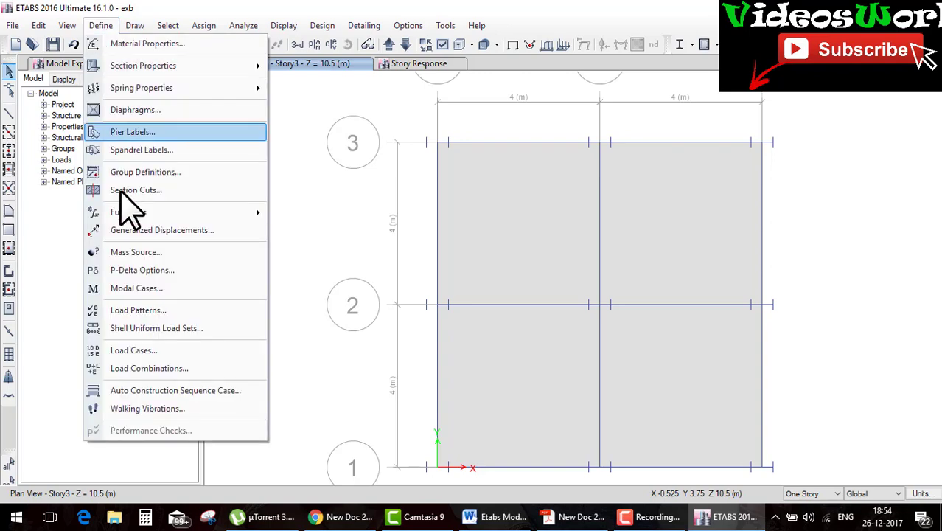
left_click(140, 252)
left_click(526, 232)
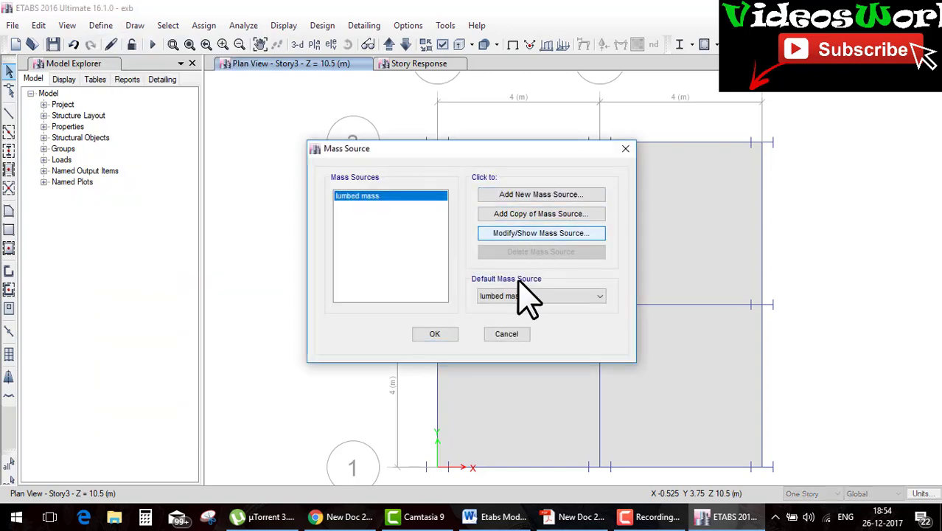
left_click(525, 368)
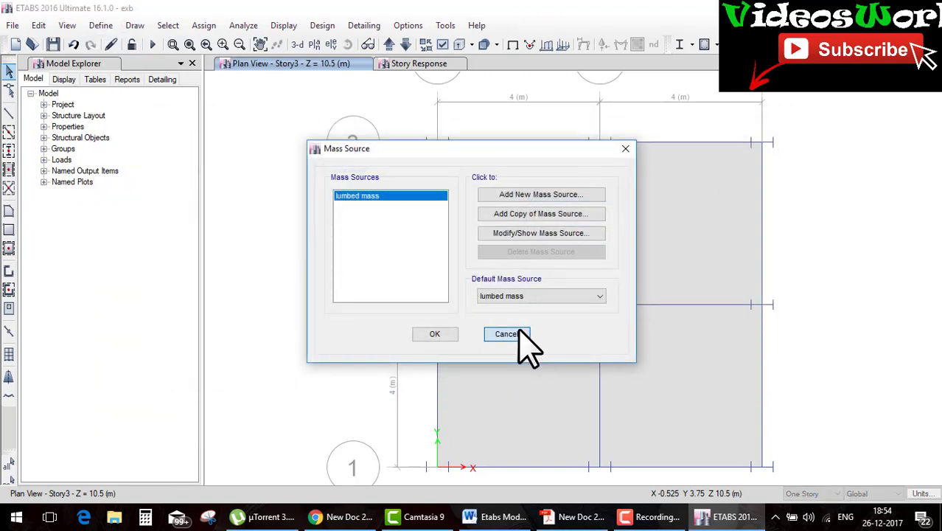
left_click(519, 332)
Set the Dead load pattern's self weight multiplier to 0 and confirm
left_click(101, 25)
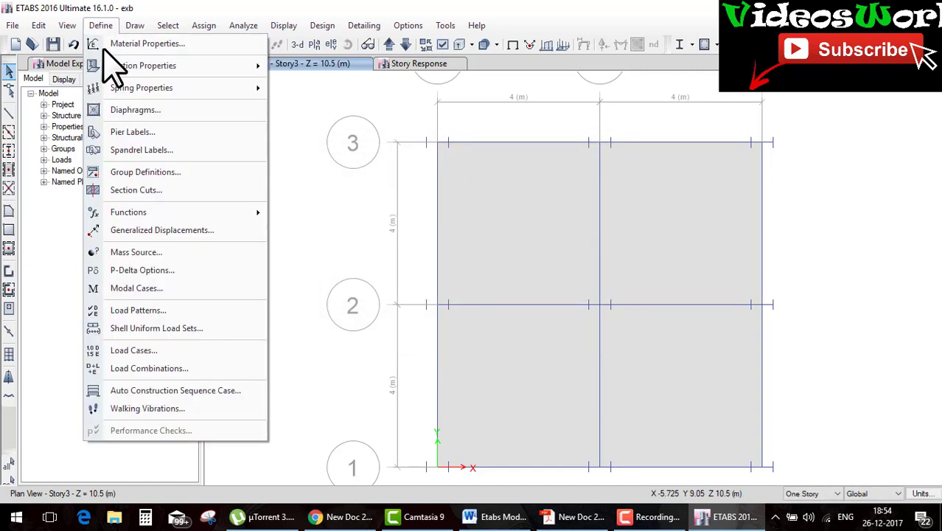
left_click(174, 310)
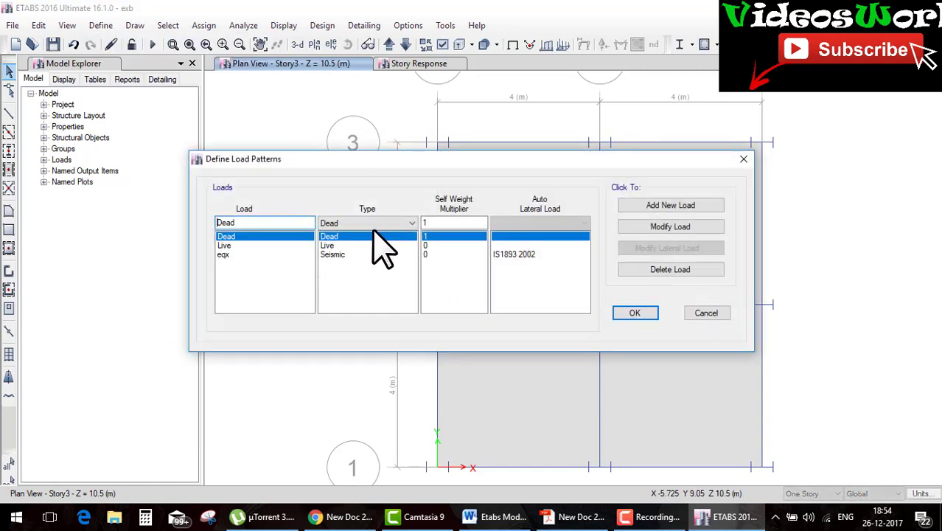
left_click(426, 221)
type("0")
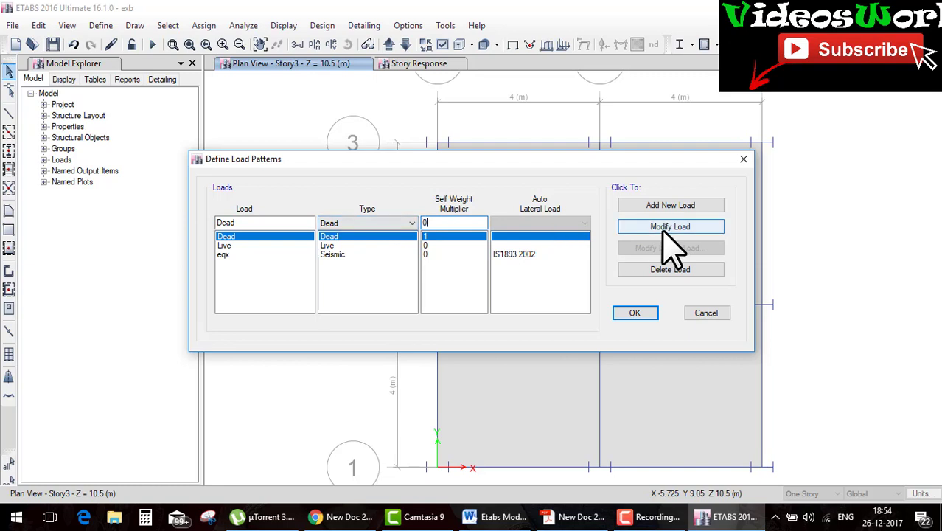
left_click(632, 314)
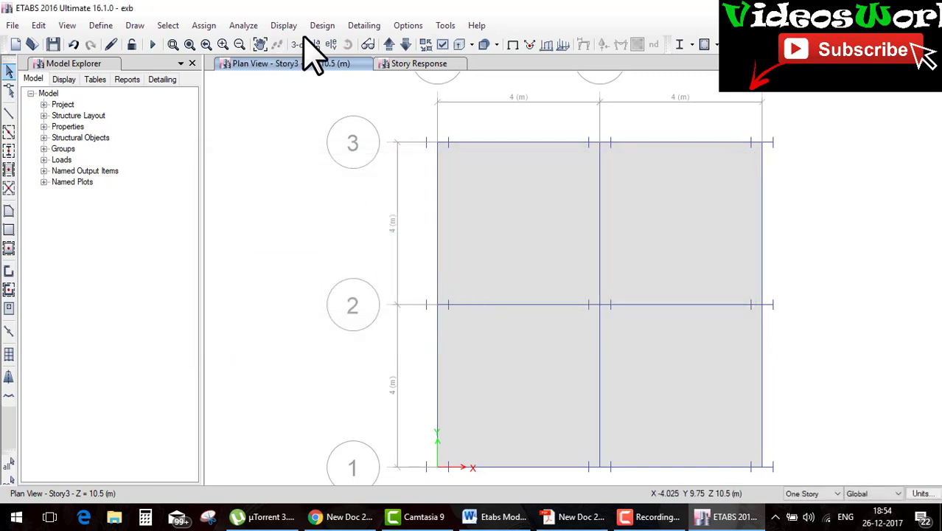
Re-run the analysis and show the story response forces as a table
left_click(152, 44)
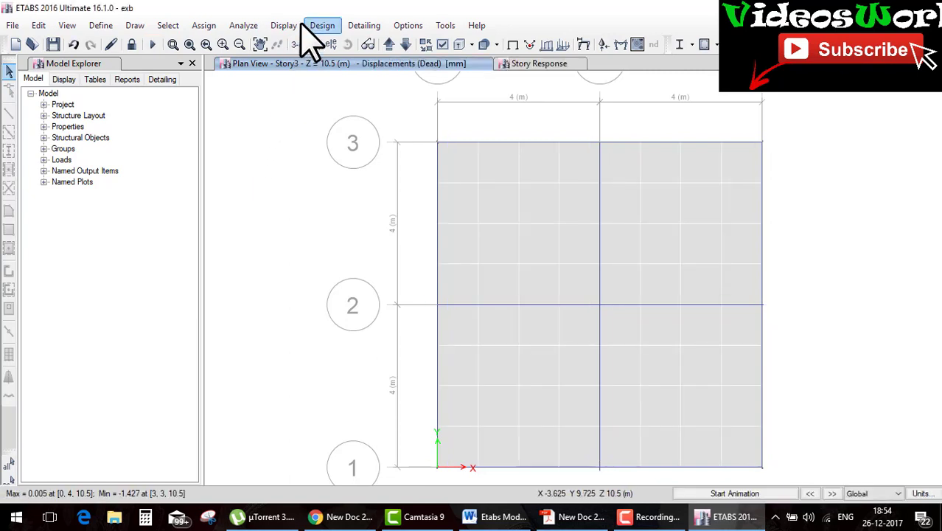
left_click(527, 63)
left_click(271, 80)
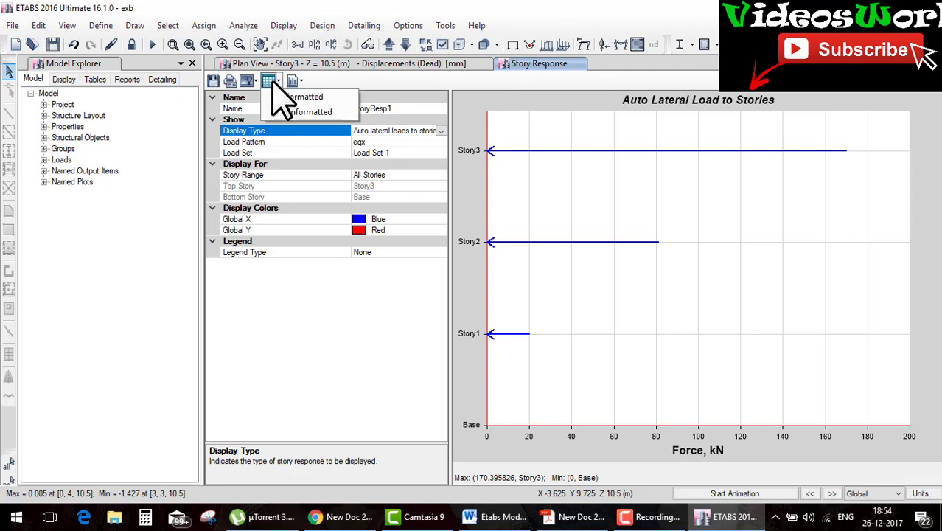
left_click(304, 97)
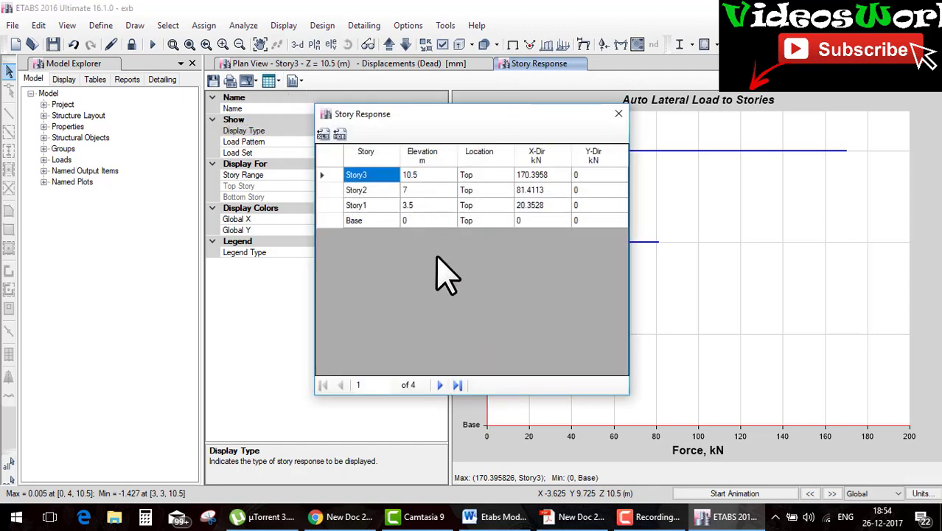
Check the X-direction story forces of 20.35, 81.41 and 170.40 kN, then go to the textbook PDF
left_click(533, 206)
left_click(534, 191)
left_click(534, 176)
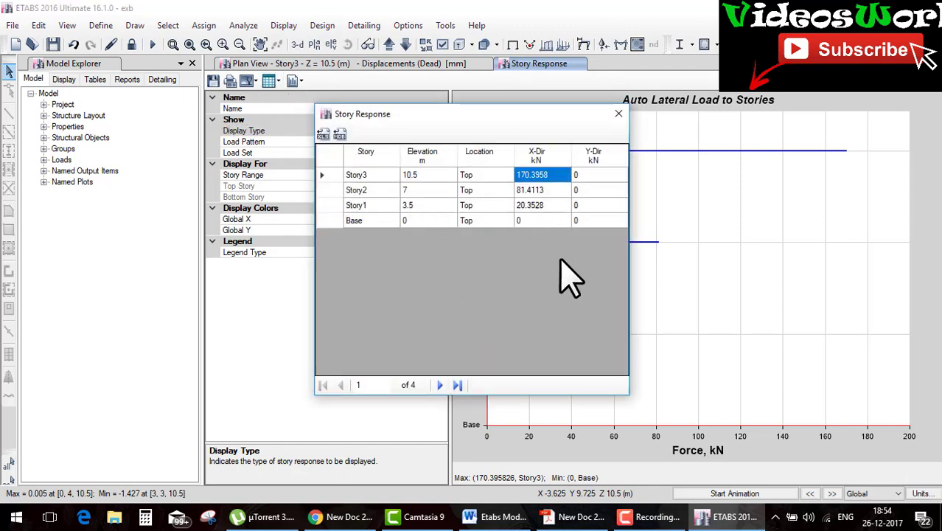
left_click(575, 516)
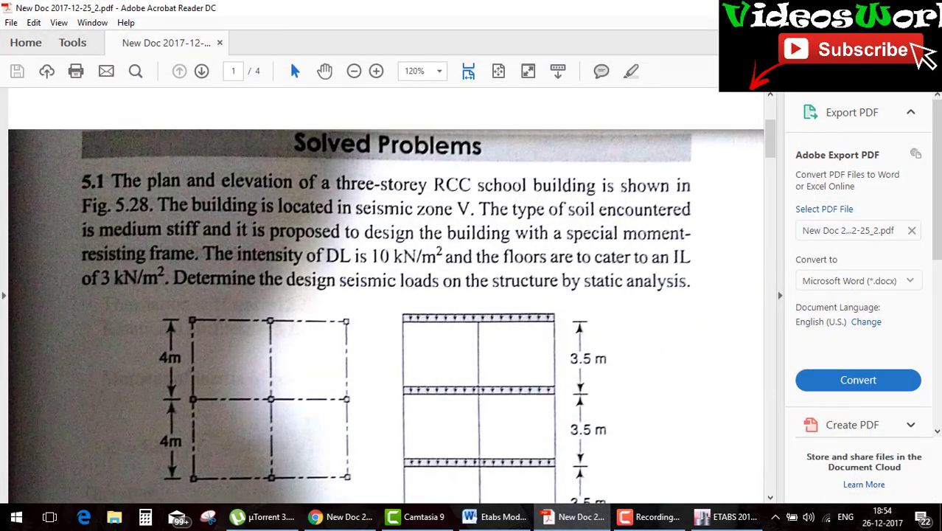
Restore the Acrobat window to a smaller size and scroll to the textbook's Fig. 5.29
key("super+Down")
scroll(491, 195, "down", 3)
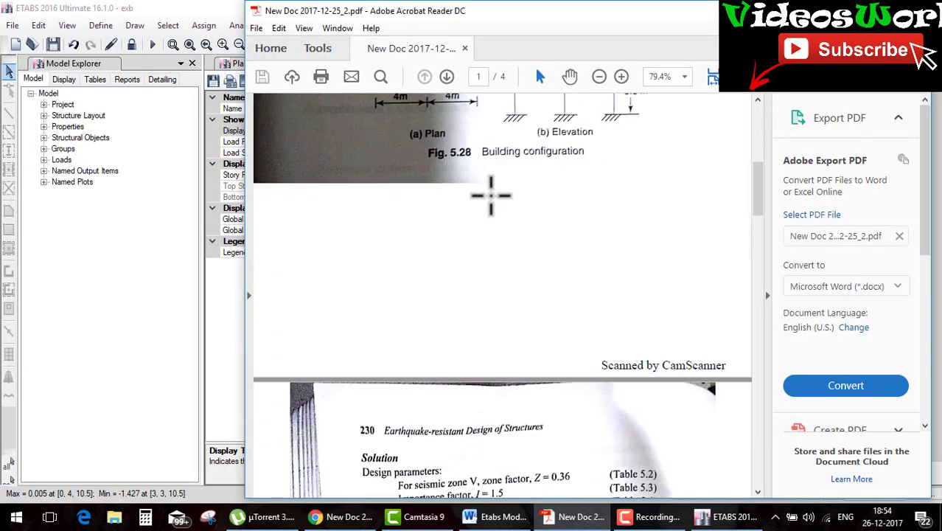
scroll(491, 195, "down", 5)
scroll(491, 195, "down", 5)
scroll(491, 196, "down", 5)
scroll(491, 196, "down", 5)
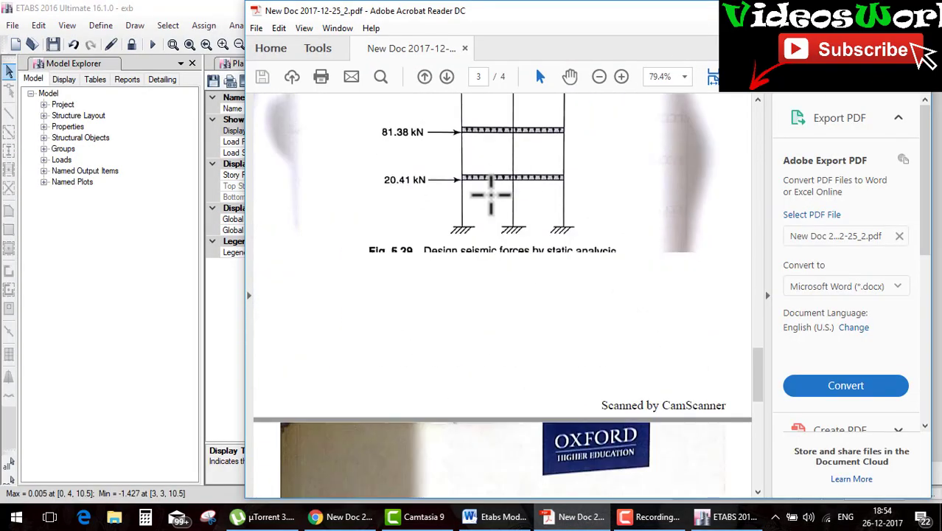
scroll(491, 195, "up", 2)
scroll(491, 196, "up", 2)
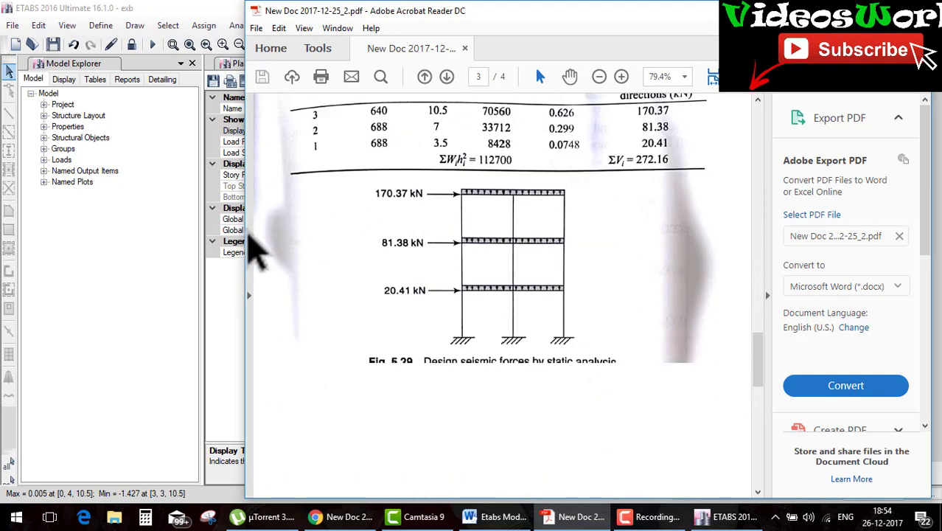
Place the PDF beside the ETABS table and link 170.37, 81.38, 20.41 kN to the matching ETABS forces
left_click_drag(245, 266, 439, 275)
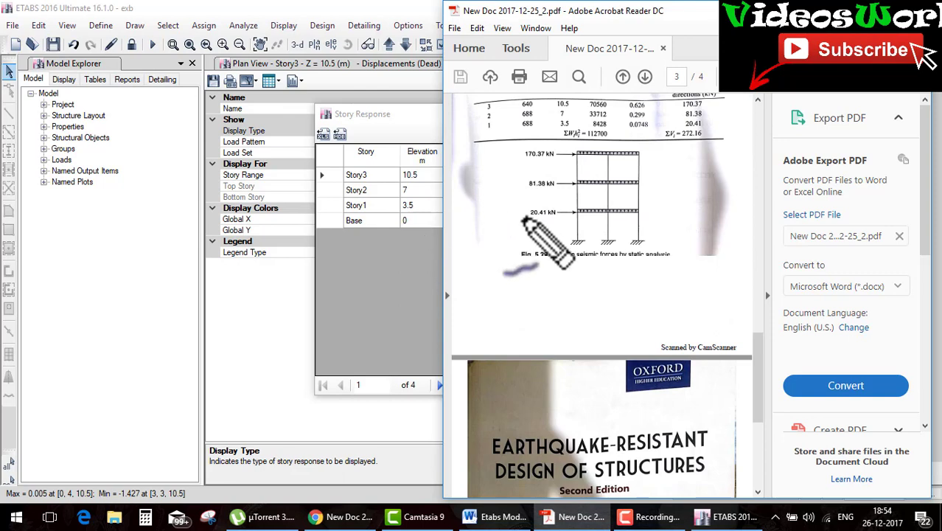
key("Escape")
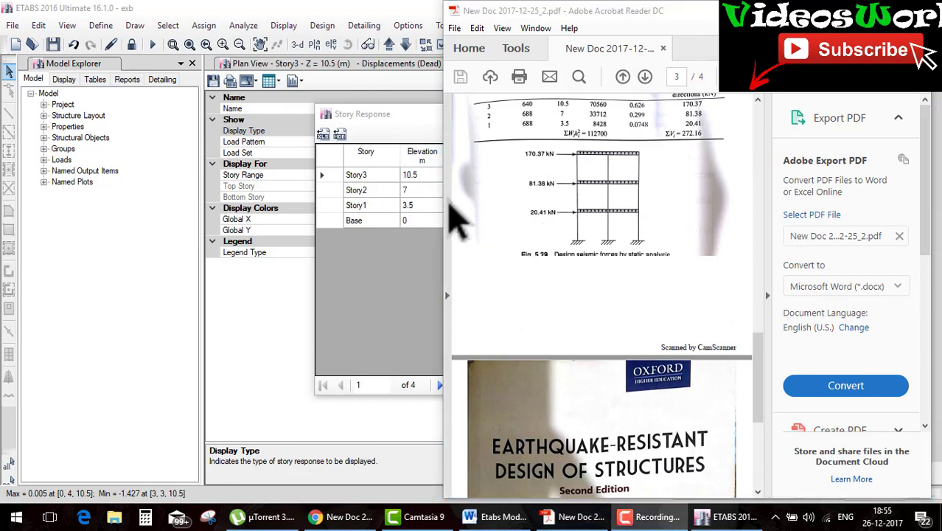
left_click(457, 214)
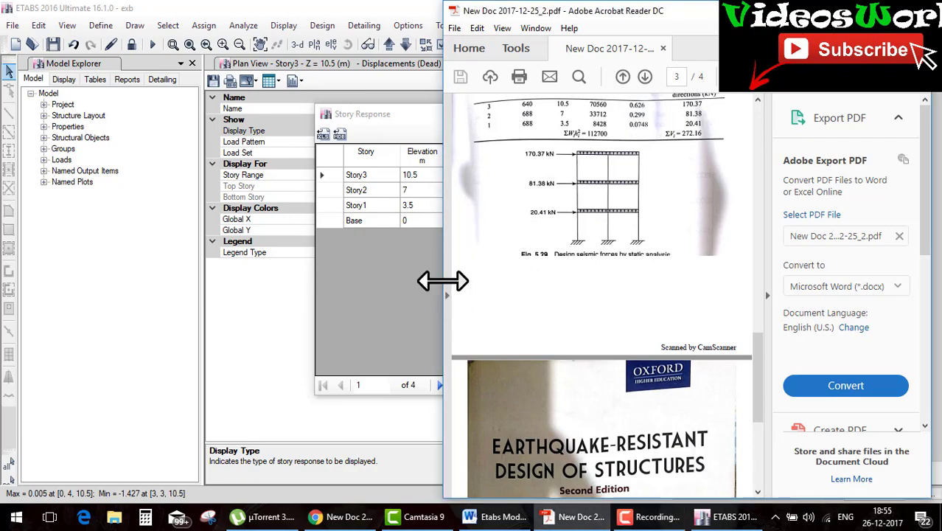
left_click_drag(443, 280, 507, 285)
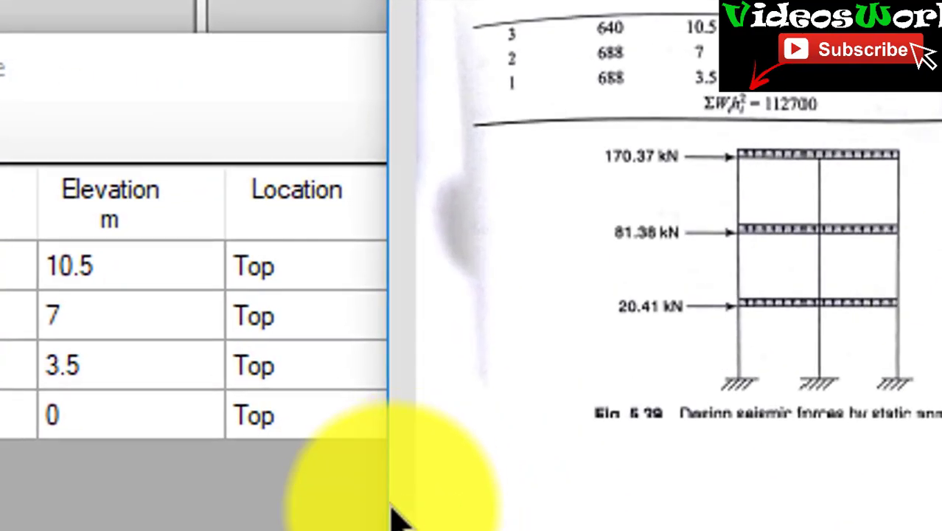
left_click_drag(420, 517, 586, 528)
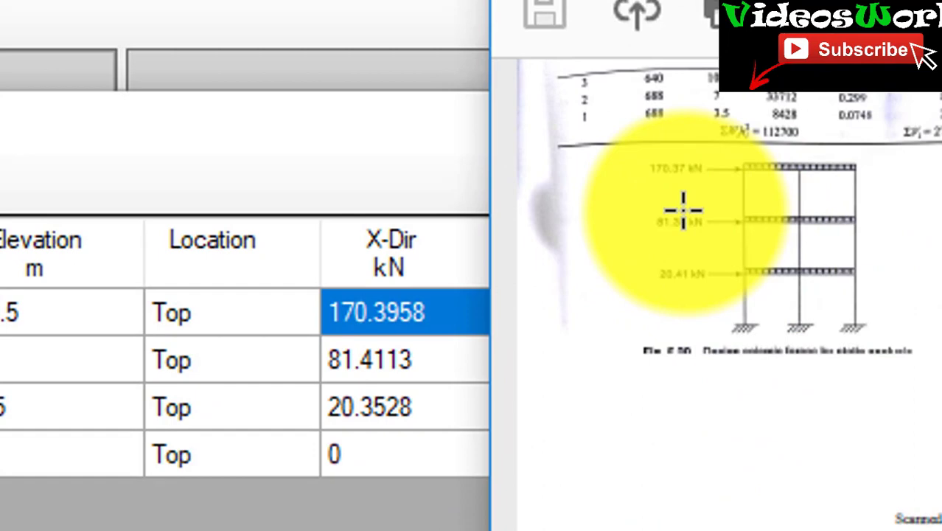
mouse_move(466, 311)
left_mouse_down()
mouse_move(572, 269)
mouse_move(627, 168)
left_mouse_up()
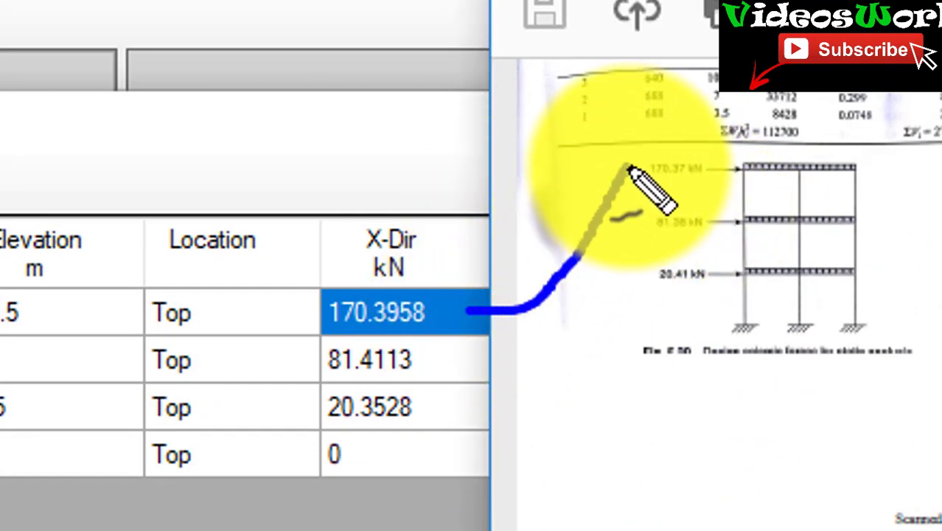
left_click_drag(447, 359, 646, 236)
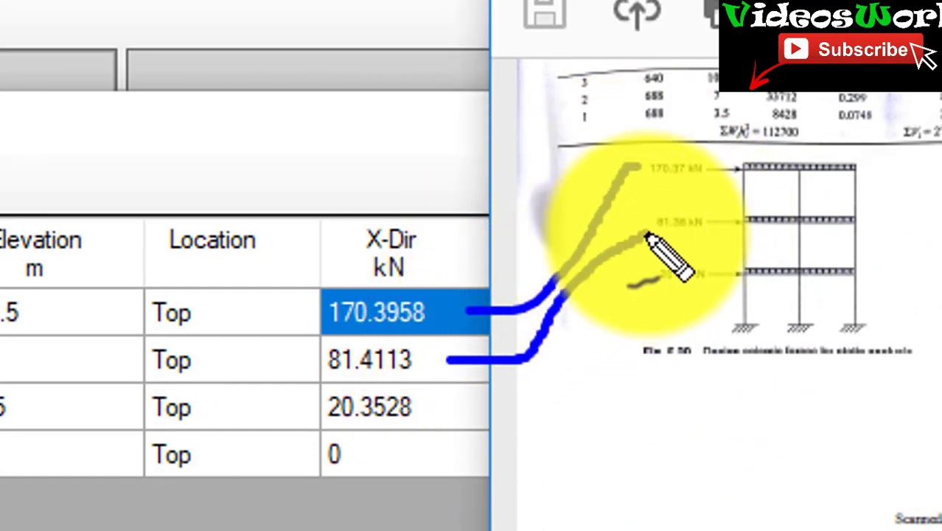
mouse_move(429, 414)
left_mouse_down()
mouse_move(636, 357)
mouse_move(646, 319)
left_mouse_up()
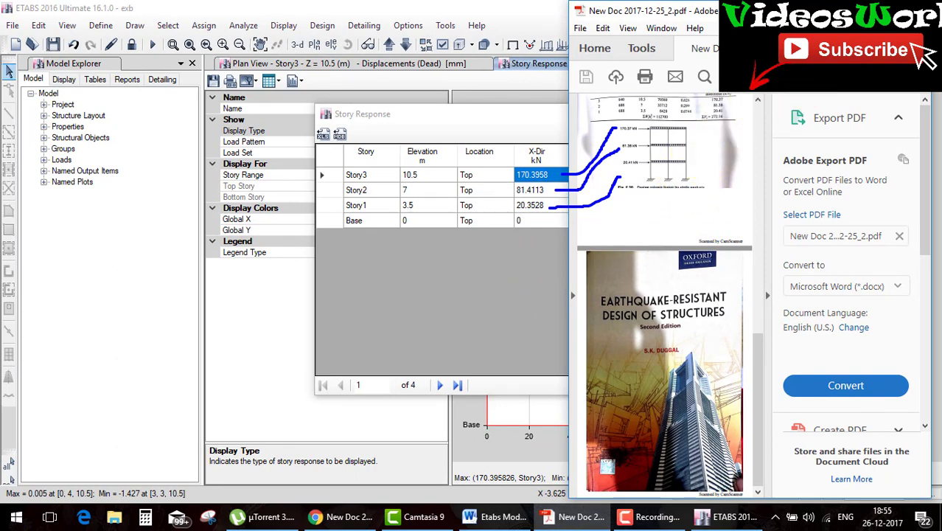
Close the story forces table and animate the frame's Dead-load deformed shape in the 3-D view
left_click(541, 123)
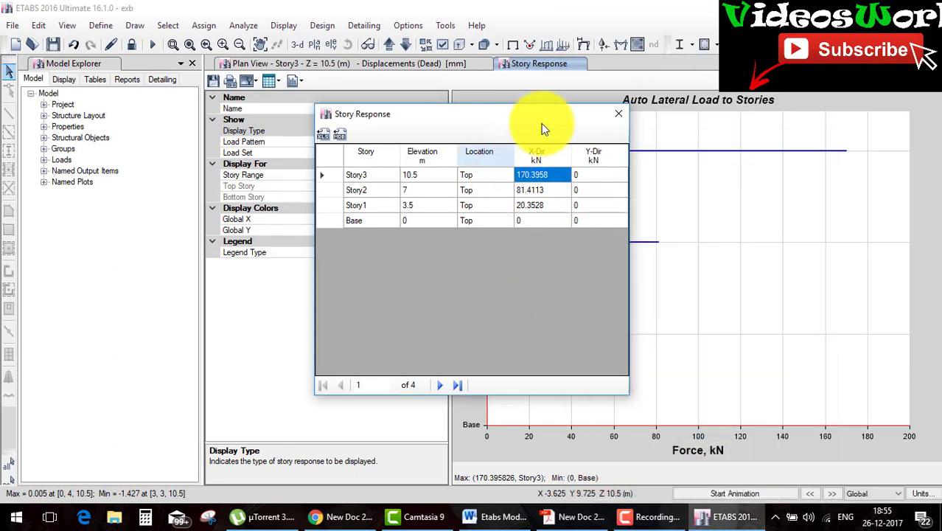
left_click(616, 118)
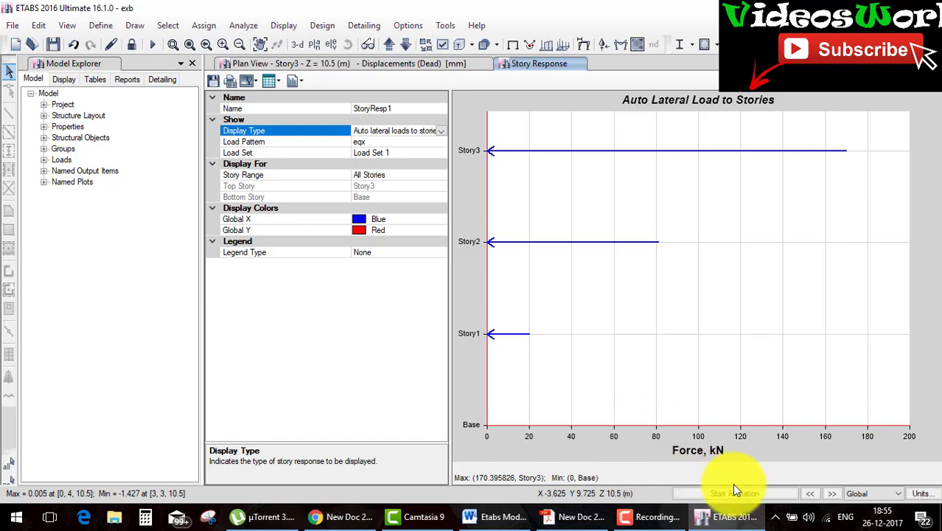
left_click(708, 493)
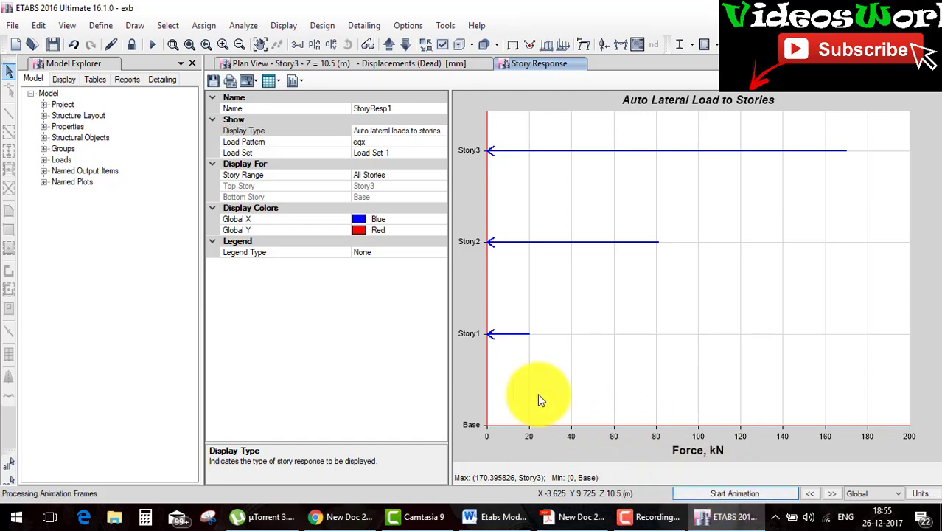
left_click(417, 63)
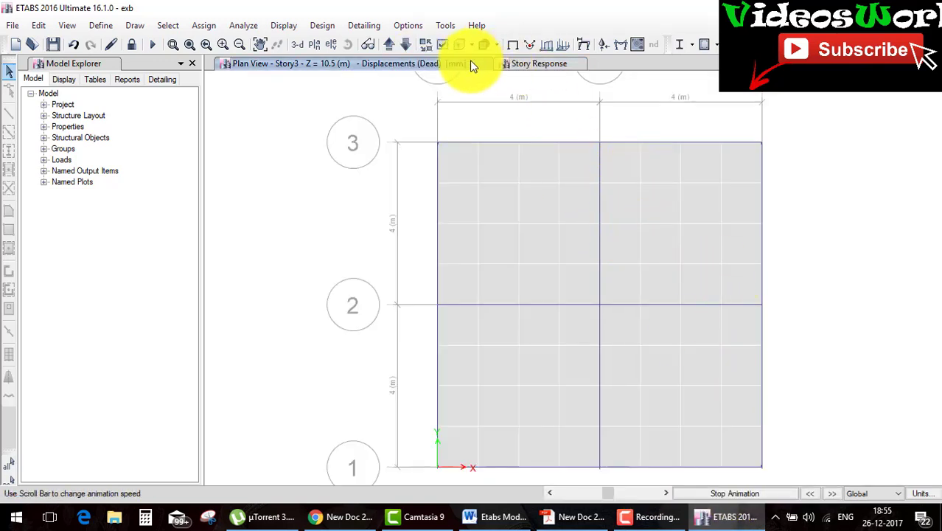
left_click(298, 45)
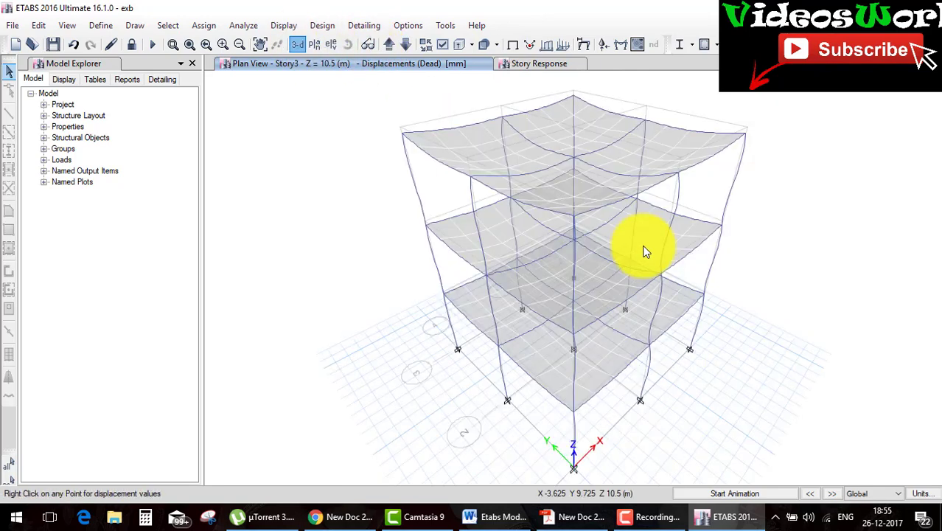
left_click(770, 491)
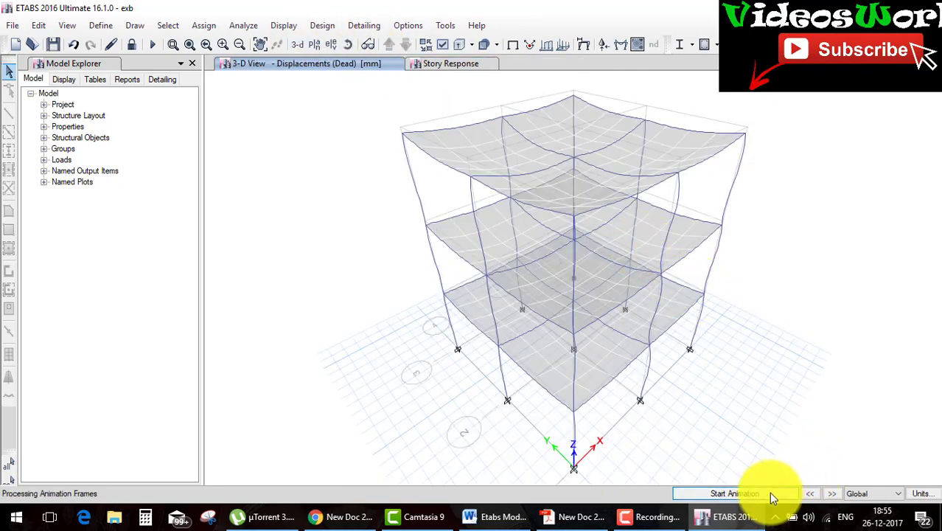